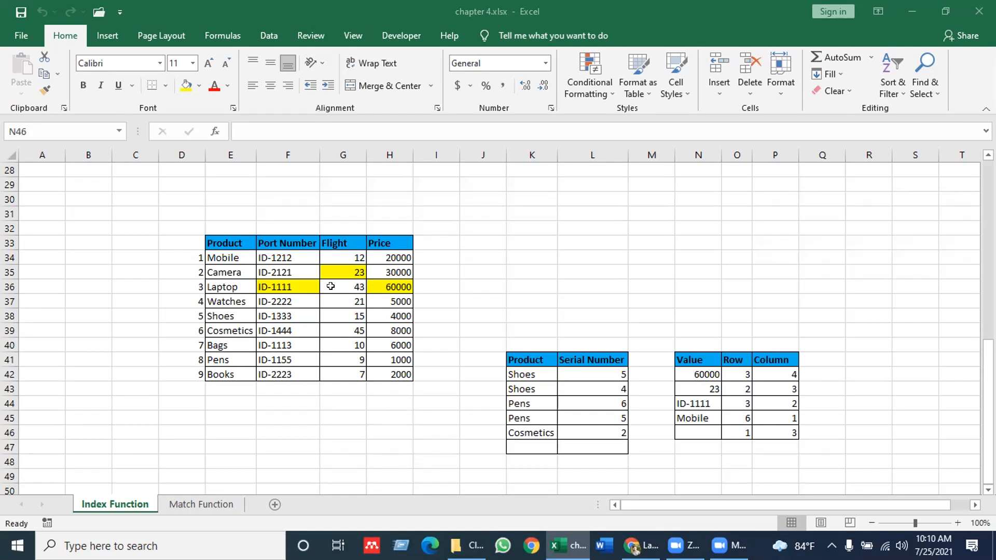
Step: Review the Index Function introduction at the start of the sheet, including its purpose and its array, row and column requirements
key(Up)
key(Up)
key(Up)
key(Up)
key(Up)
key(Up)
key(Up)
key(Up)
key(Up)
key(Up)
key(Up)
key(Up)
key(Up)
key(Up)
key(Up)
key(Up)
key(Up)
key(Up)
key(Up)
key(Up)
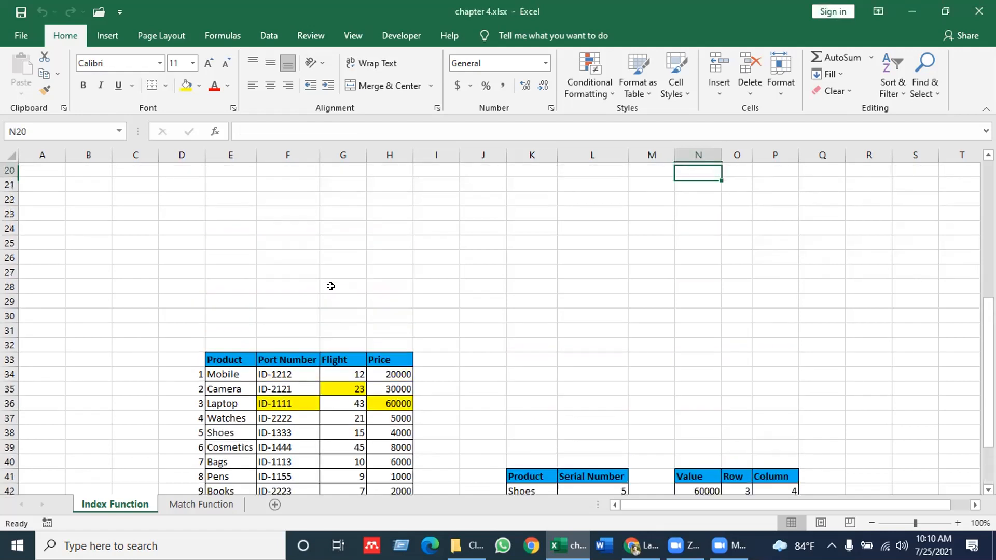
key(Up)
key(Up)
key(Up)
key(Up)
key(Up)
key(Up)
key(Up)
key(Up)
key(Up)
key(Up)
key(Up)
key(Up)
key(Up)
key(Up)
key(Up)
key(Up)
key(Up)
key(Up)
key(Up)
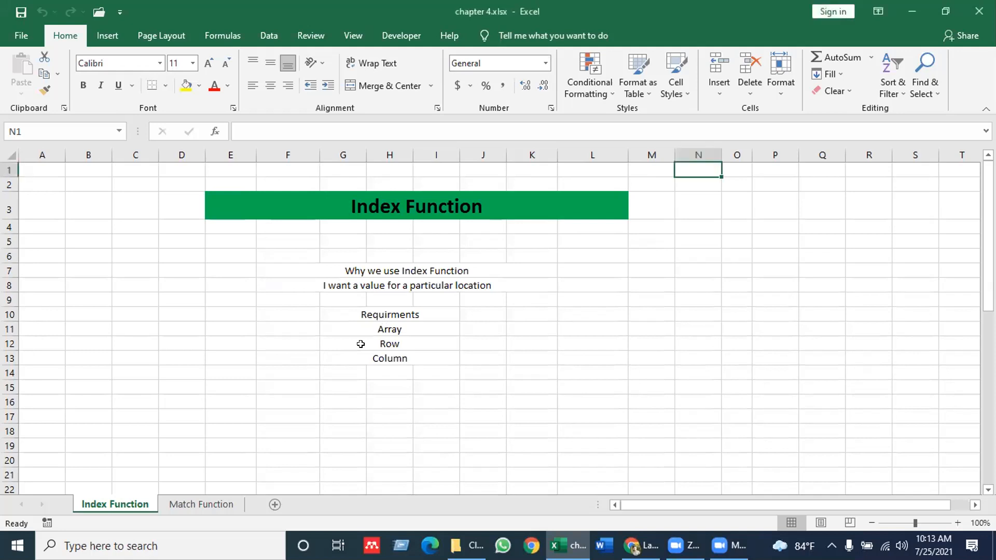
Step: Examine the product table and the two lookup tables further down the Index Function sheet
click(349, 356)
key(Down)
key(Down)
key(Down)
key(Down)
key(Down)
key(Down)
key(Down)
key(Down)
key(Down)
key(Down)
key(Down)
key(Down)
key(Down)
key(Down)
key(Down)
key(Down)
key(Down)
key(Down)
key(Down)
key(Down)
key(Down)
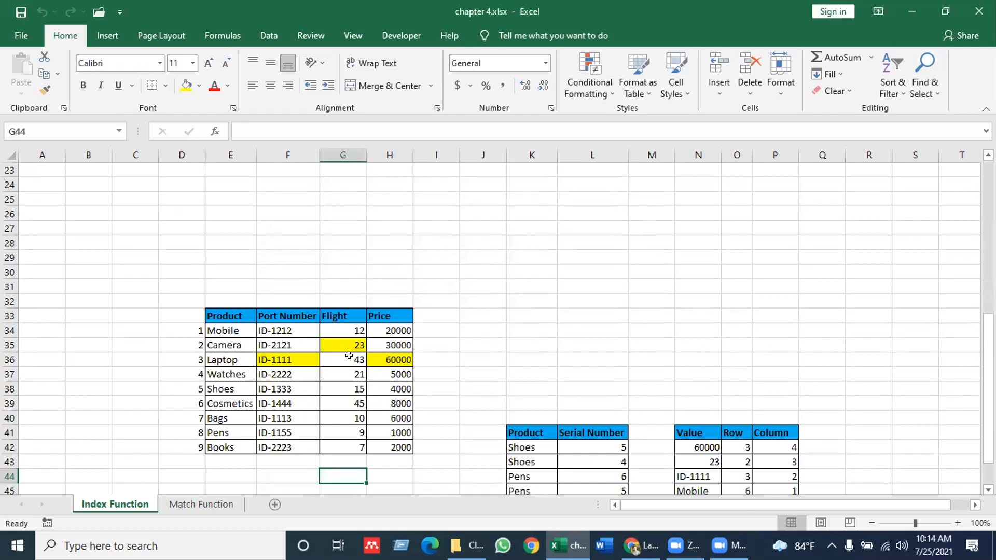
key(Down)
key(Down)
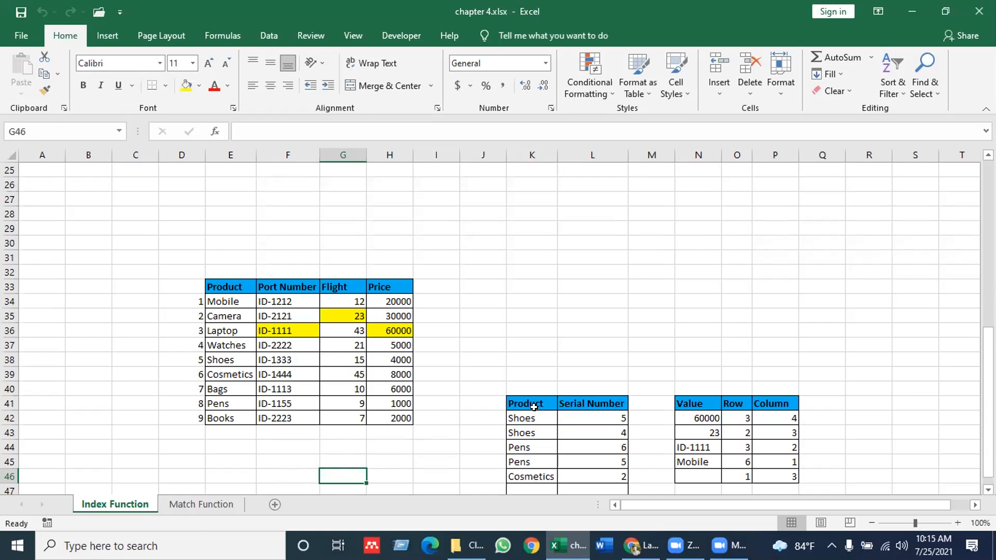
Step: Set the serial number in cell L44 of the Product and Serial Number table to 4
click(578, 412)
key(Down)
key(Down)
key(Down)
key(Down)
key(Down)
key(Up)
key(Up)
key(Up)
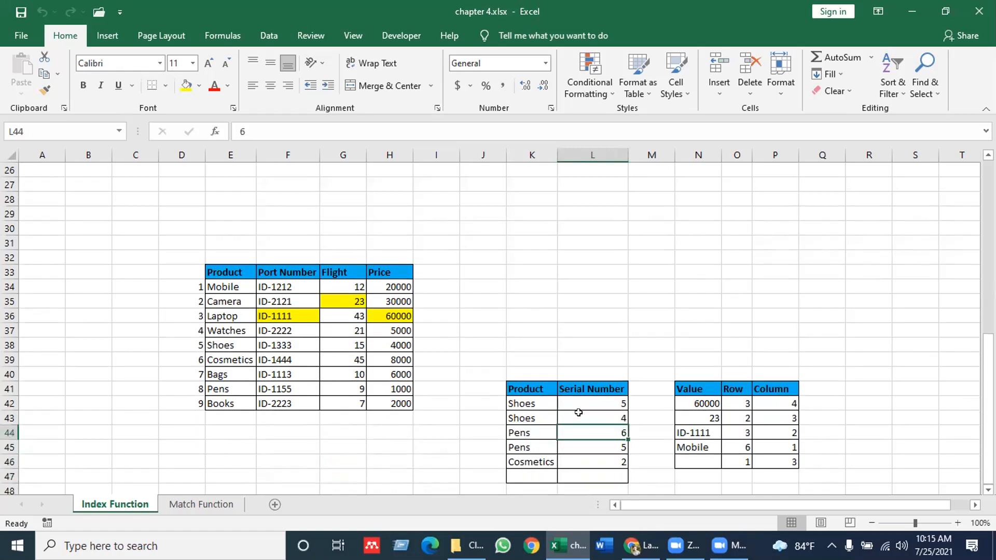
text(6)
key(Return)
key(Down)
key(Down)
key(Up)
key(Up)
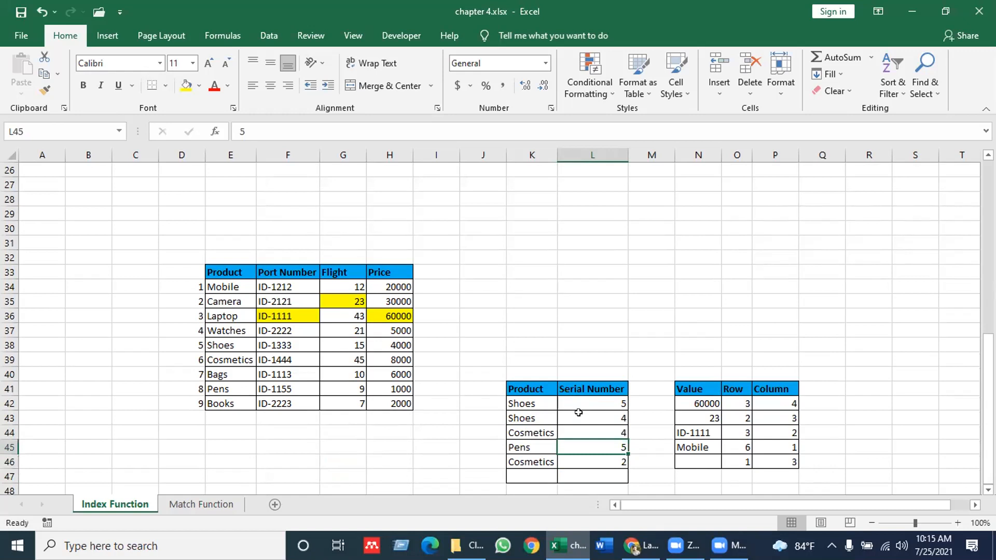
Step: Try serial number 3 in cell L44, and replace it with 1
key(Up)
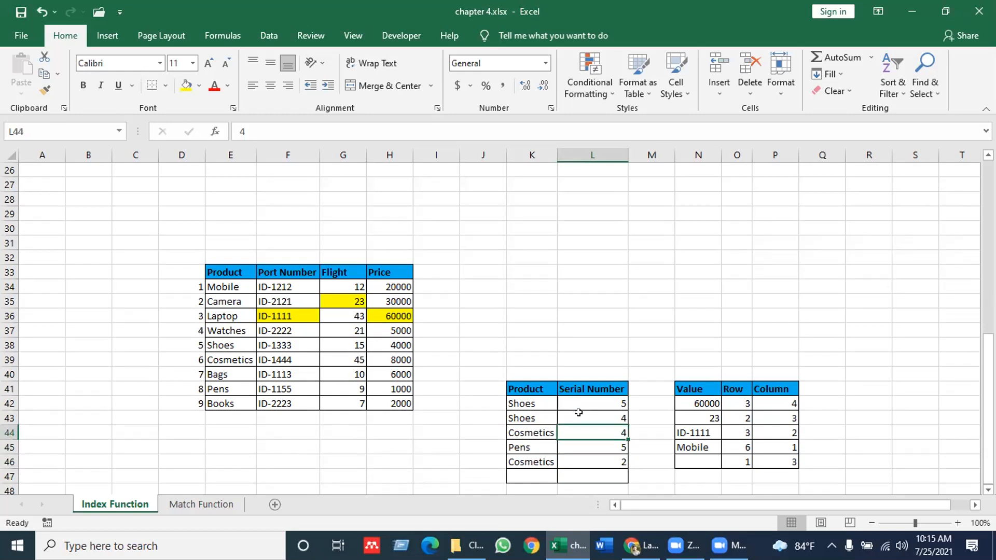
text(3)
key(Return)
key(Up)
text(1)
key(Return)
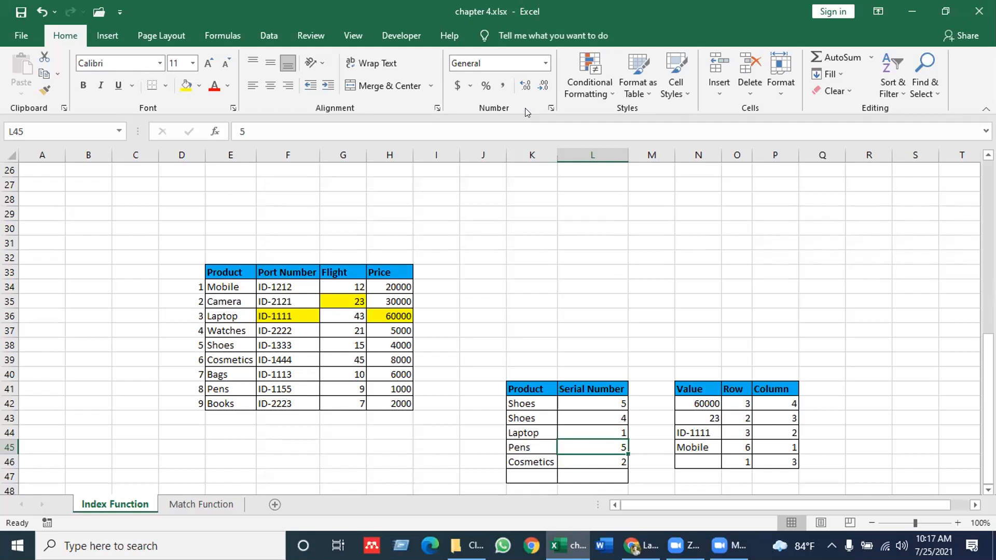
Step: Select the whole product table E33:H42 to show the array used by the Index function
click(265, 325)
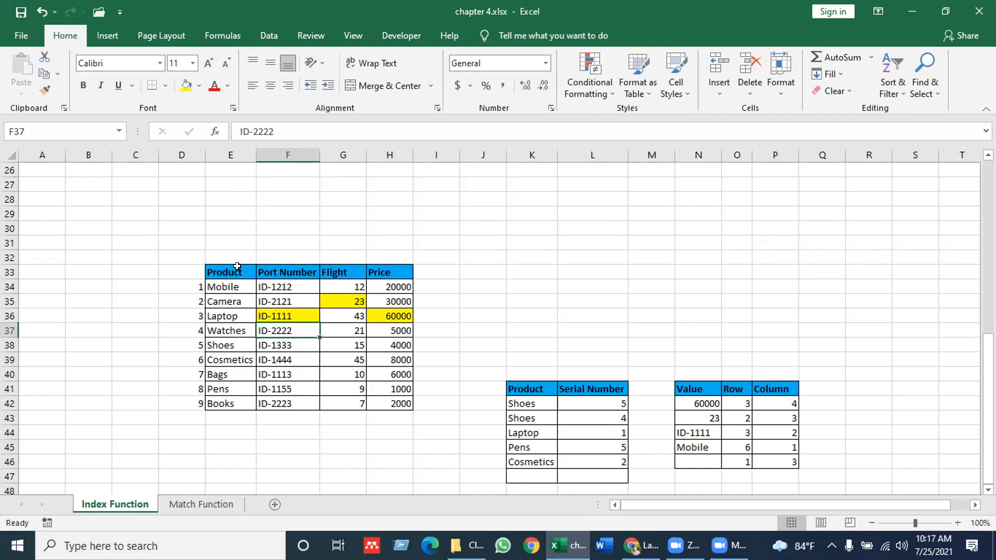
click(465, 379)
key(Down)
key(Down)
key(Down)
key(Down)
key(Down)
key(Down)
key(Down)
key(Down)
key(Down)
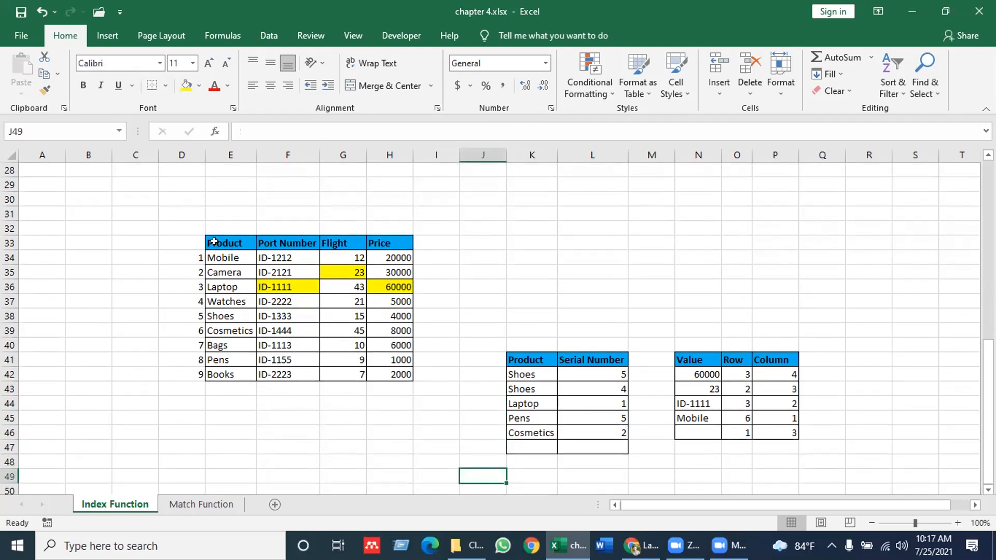
click(214, 244)
drag(223, 244, 394, 374)
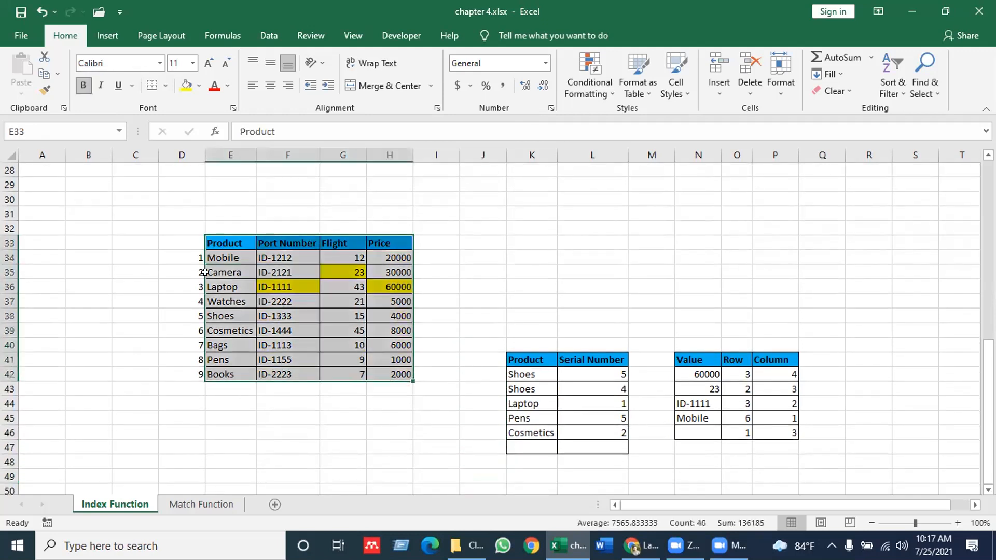
Step: Go through the row numbers in column D beside the product table
click(180, 254)
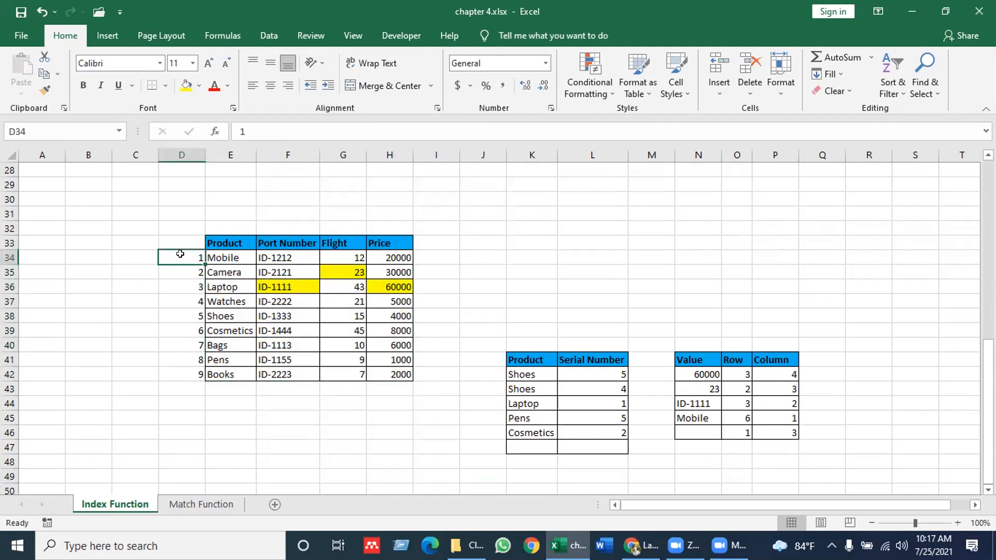
key(Down)
key(Down)
key(Down)
key(Down)
key(Down)
key(Down)
key(Down)
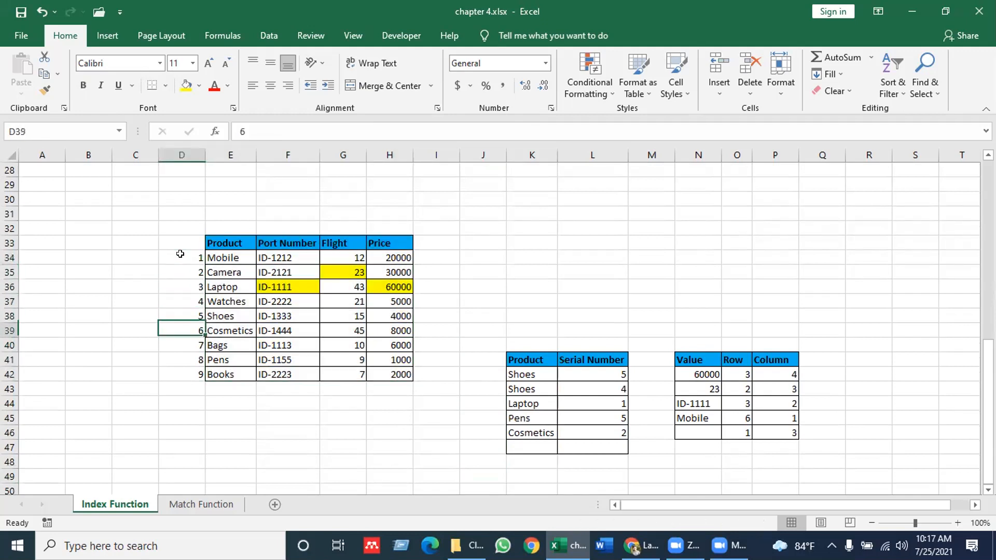
key(Up)
key(Up)
key(Up)
key(Up)
key(Up)
key(Up)
key(Up)
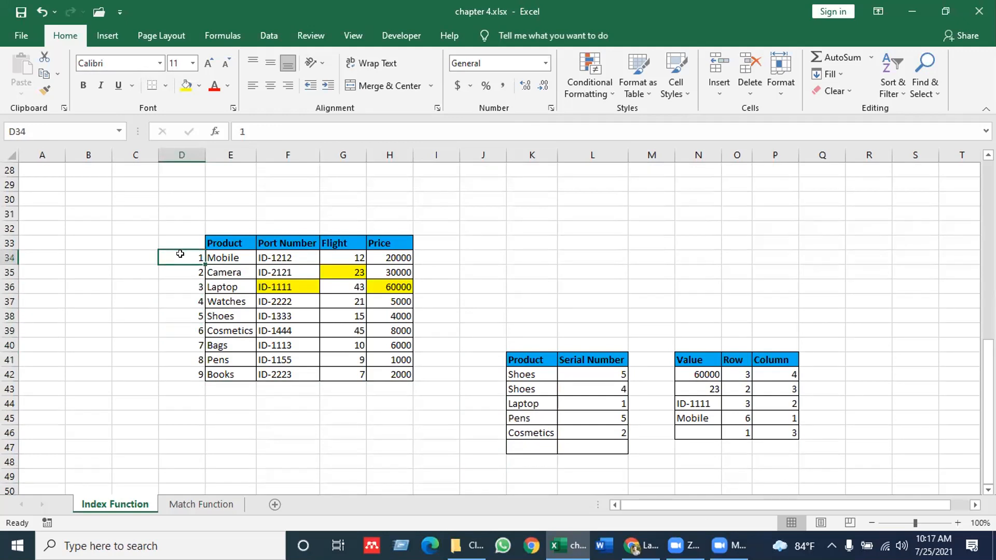
key(Down)
key(Down)
key(Down)
key(Down)
key(Down)
key(Down)
key(Down)
key(Down)
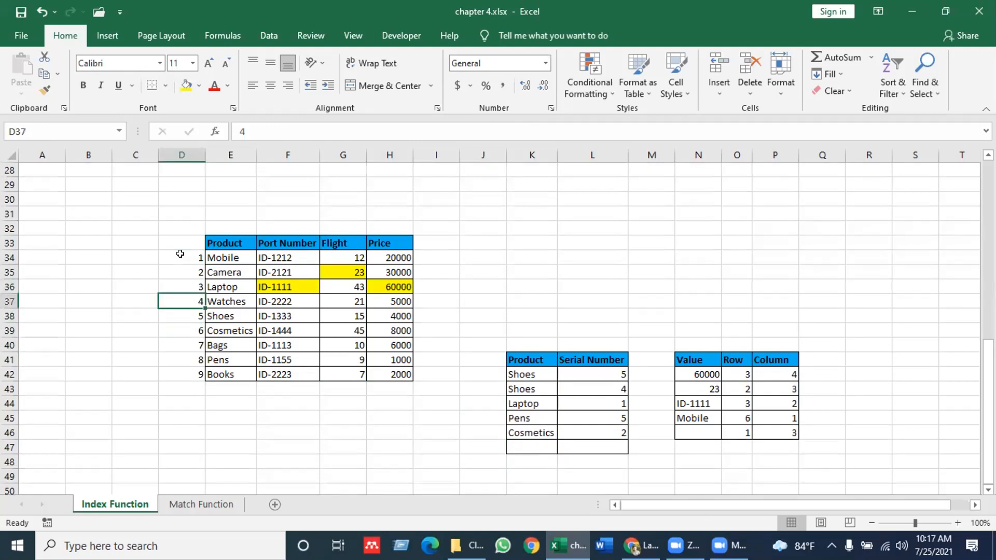
key(Up)
key(Up)
key(Up)
key(Up)
key(Up)
key(Up)
key(Up)
key(Up)
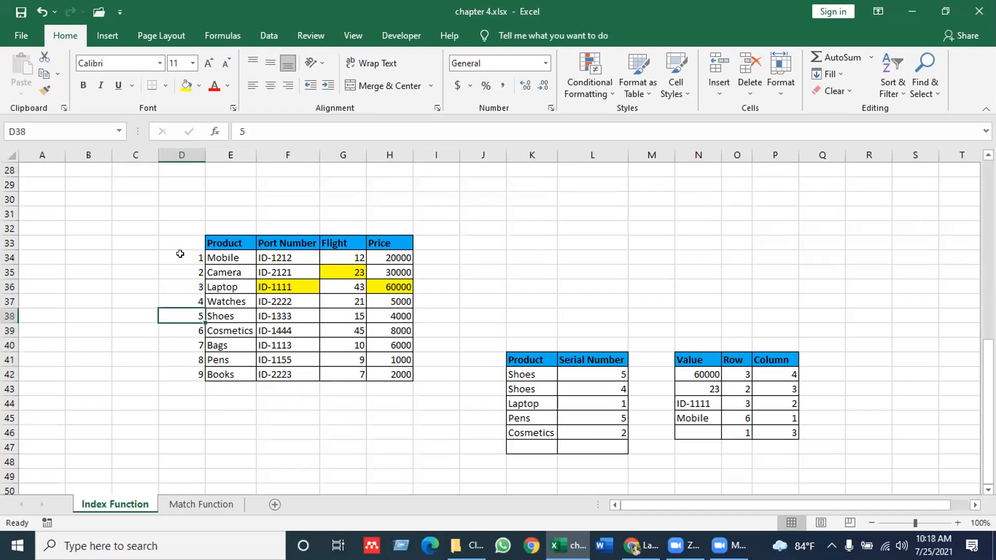
Step: Number the product table's columns 1, 2, 3 and 4 in cells E32 to H32, above the headers
key(Up)
key(Up)
key(Right)
text(1)
key(Right)
text(2)
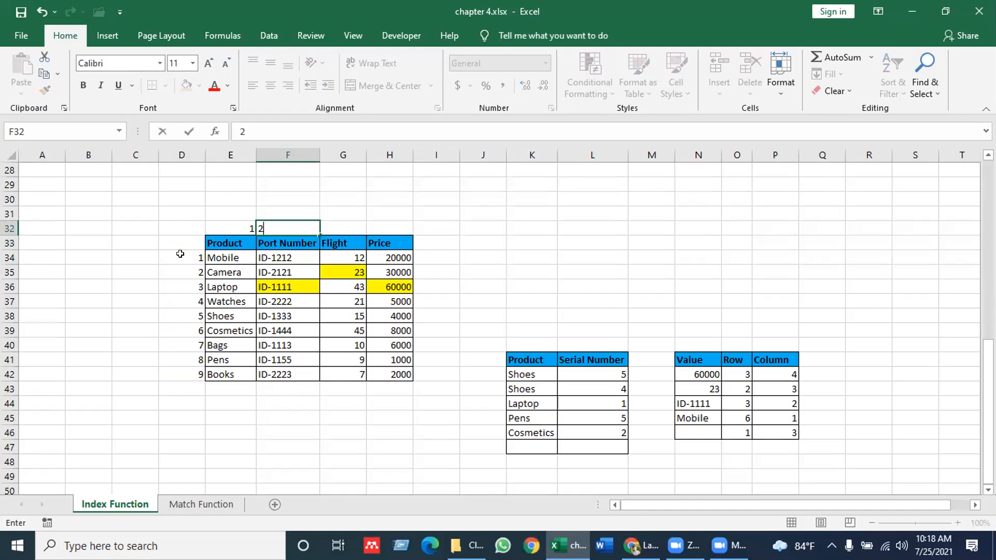
key(Right)
text(3)
key(Right)
text(4)
key(Right)
Step: Review the column numbers above the product table and the first row numbers beside it
key(Left)
key(Left)
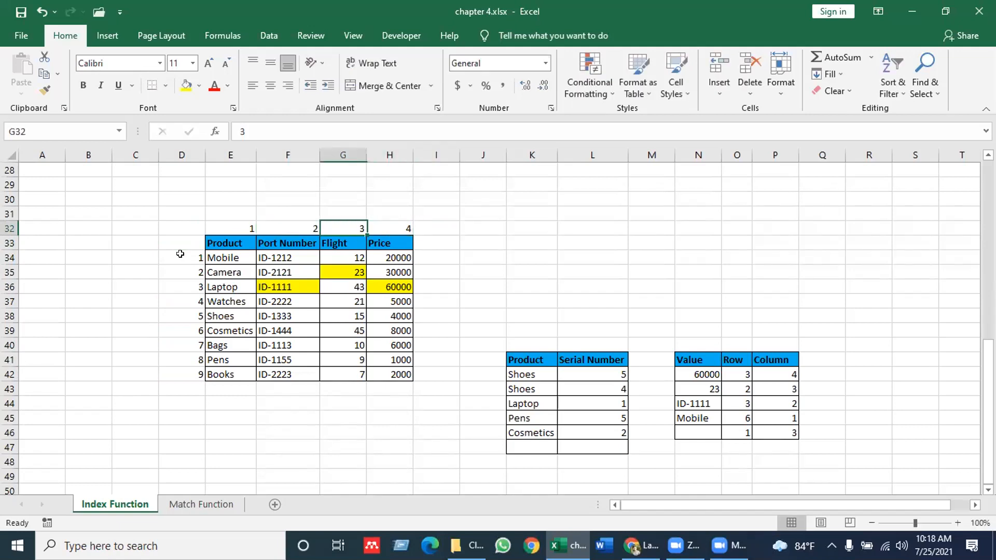
key(Left)
key(Left)
key(Right)
key(Right)
key(Right)
key(Left)
key(Left)
key(Left)
key(Left)
key(Down)
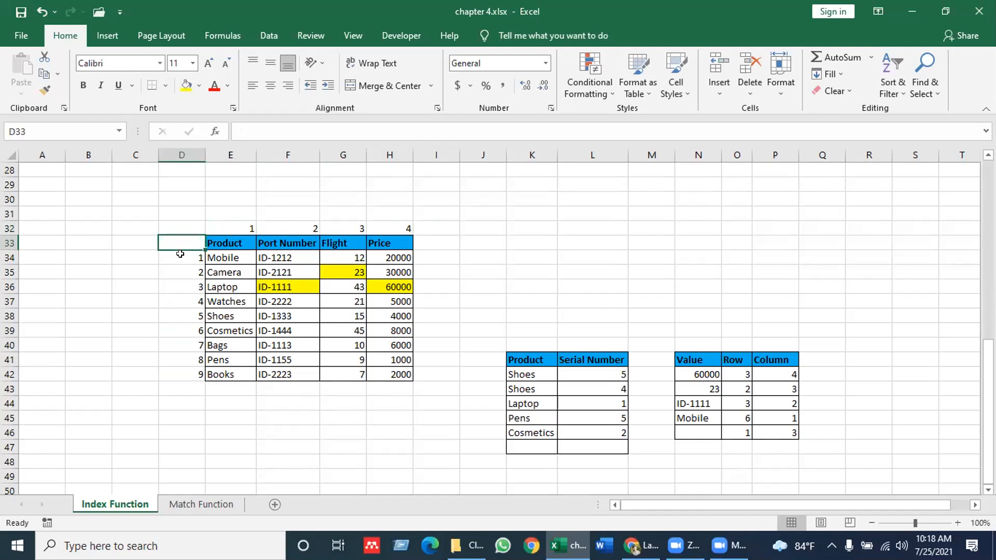
key(Down)
key(Up)
key(Down)
key(Down)
key(Up)
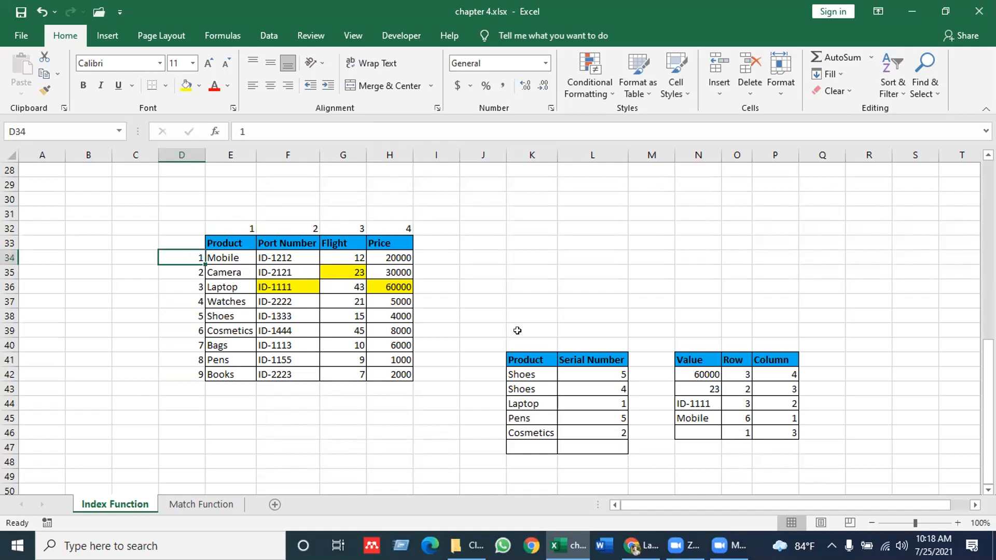
Step: Compare the Serial Number column of the lookup table with the row numbers beside the product table
click(582, 367)
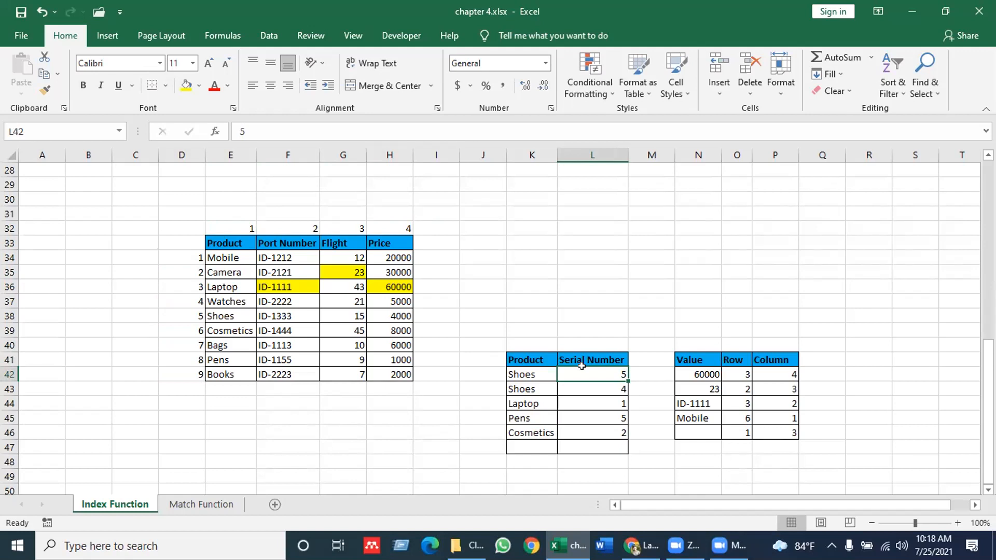
click(167, 253)
key(Down)
key(Down)
key(Down)
key(Down)
key(Left)
key(Right)
key(Left)
key(Up)
key(Up)
key(Up)
key(Up)
key(Right)
Step: Label the numbering beside the product table with "Row" in D33 and "Column" in D32
key(Up)
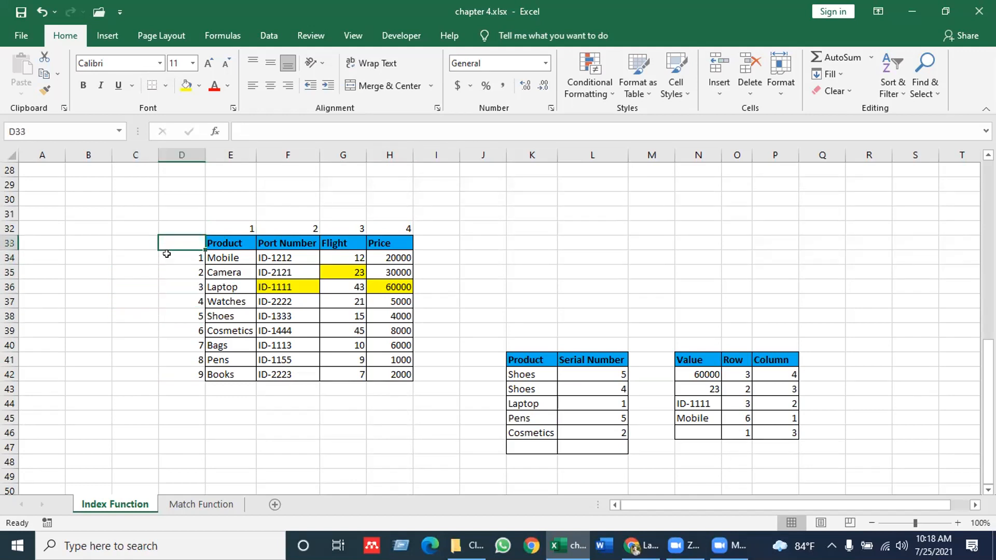
text(Row)
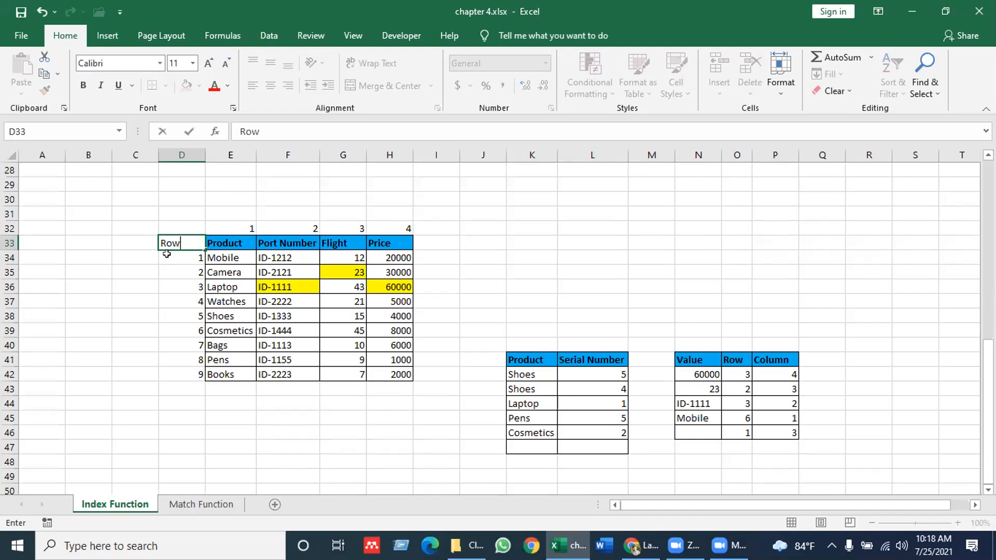
key(Up)
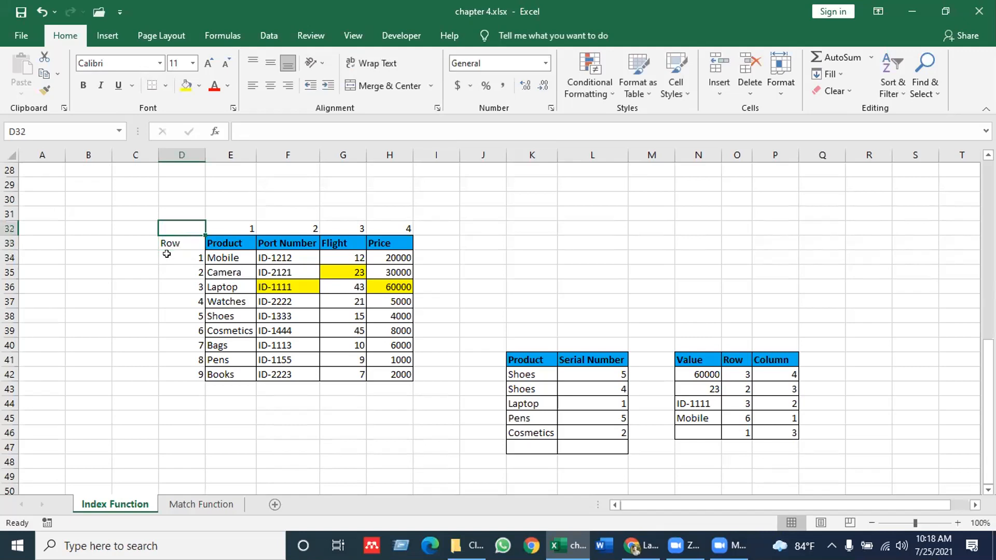
text(Column)
key(Right)
Step: Go down the labelled row numbers in column D, and review the lookup table's serial numbers and the formula in K42
key(Down)
key(Down)
key(Down)
key(Down)
key(Down)
key(Down)
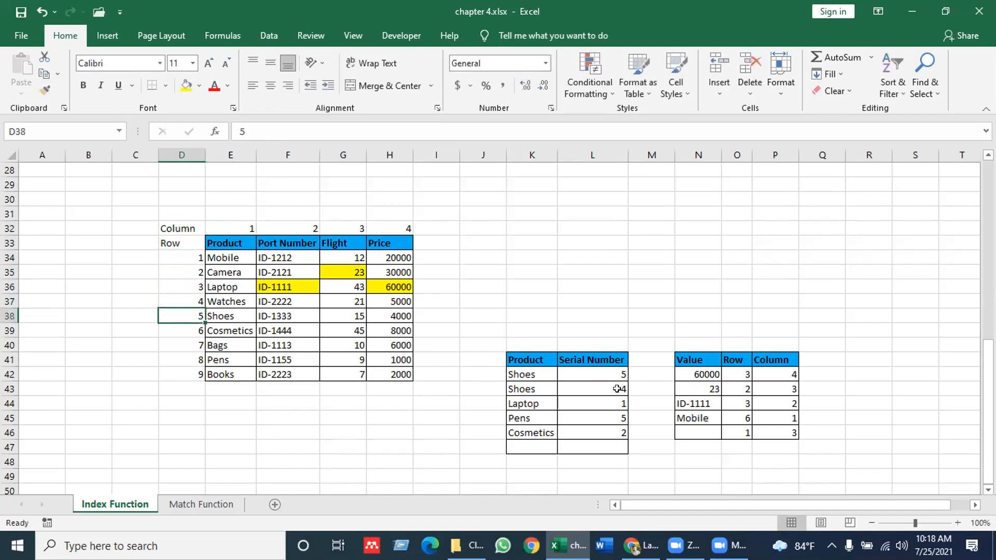
click(601, 376)
key(Left)
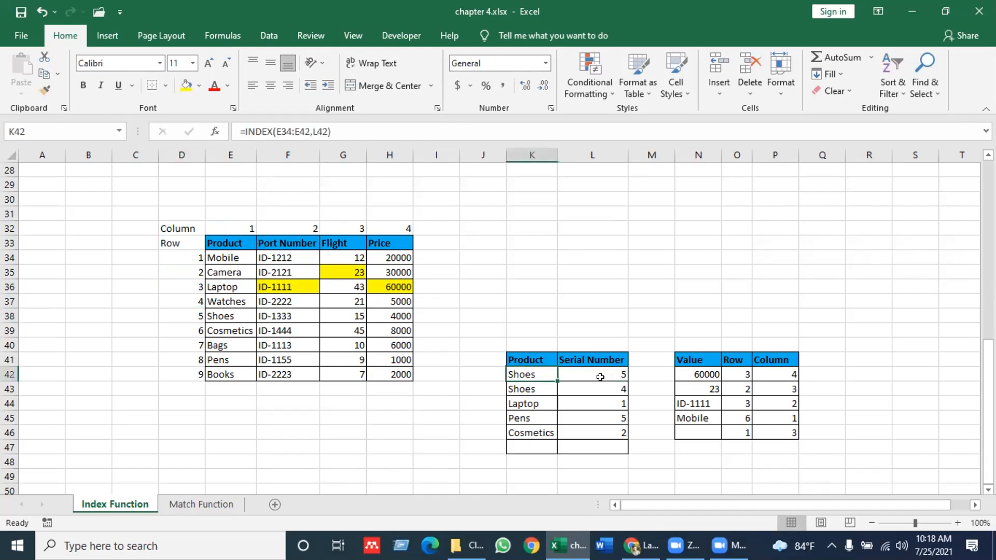
click(601, 375)
key(Down)
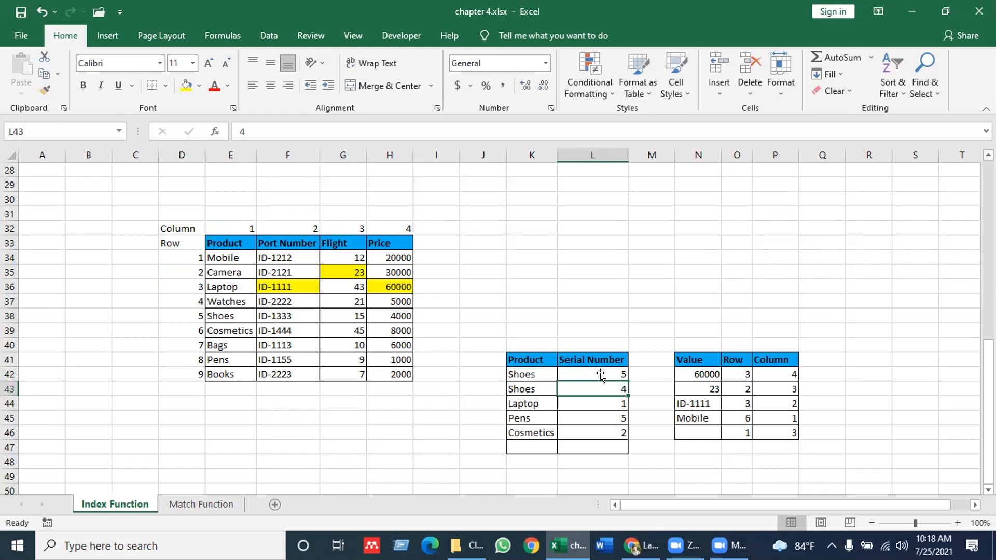
click(604, 402)
key(Down)
key(Down)
Step: Clear the existing INDEX results from the lookup table's Product column, cells K42 to K46
key(Up)
key(Up)
key(Up)
key(Up)
key(Left)
key(ctrl+shift+Down)
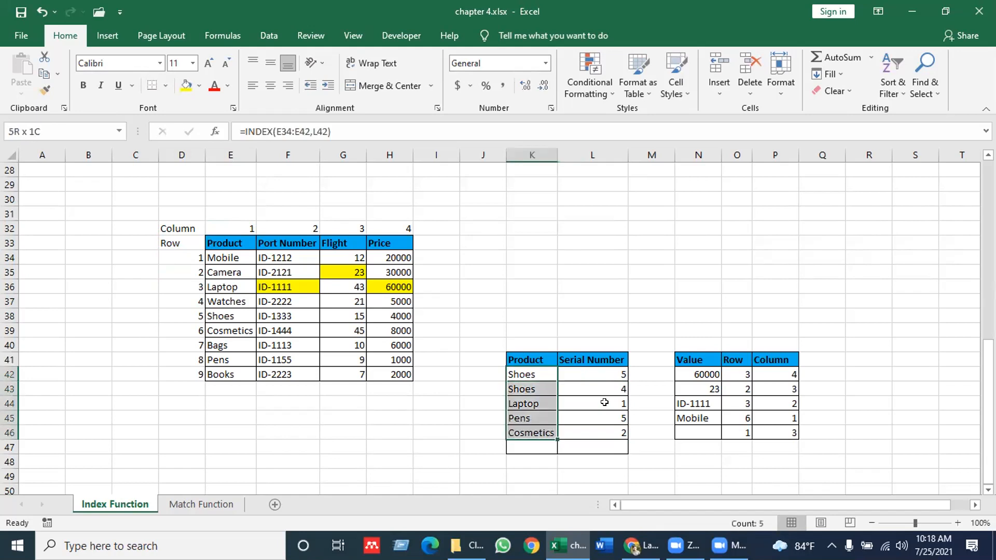
key(Delete)
key(Right)
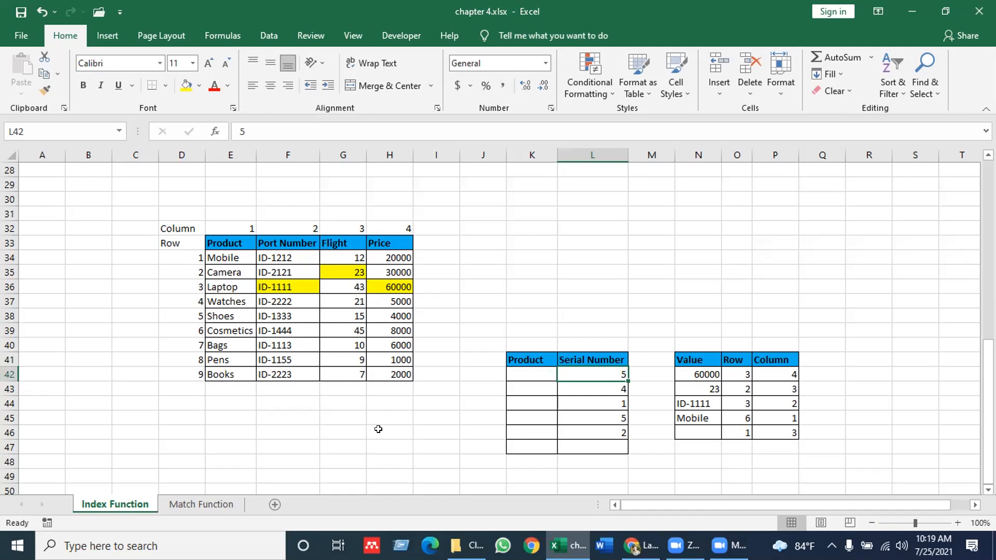
Step: Change the second serial number of the lookup table, in L43, to 3
click(602, 355)
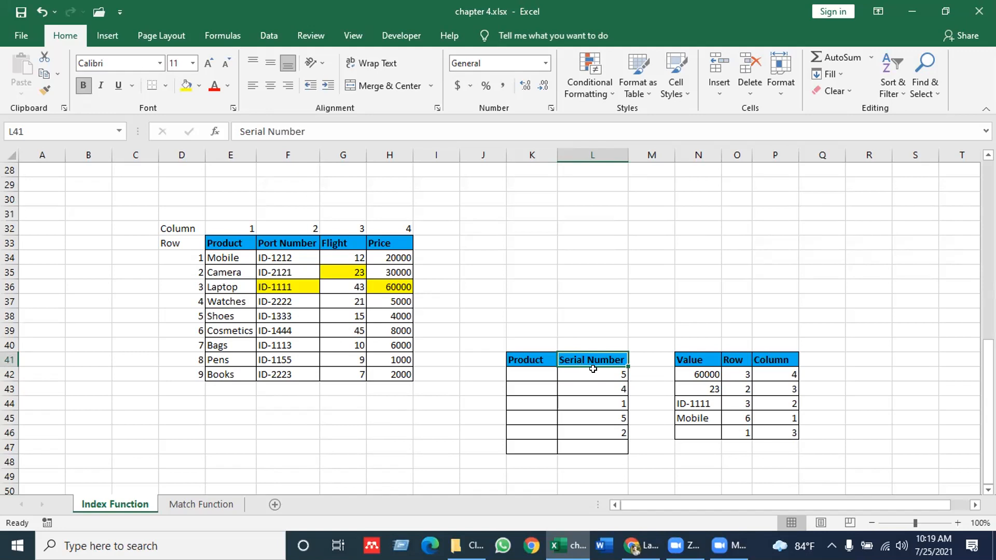
key(Down)
key(Down)
key(Down)
key(Down)
key(Down)
key(Up)
key(Up)
key(Up)
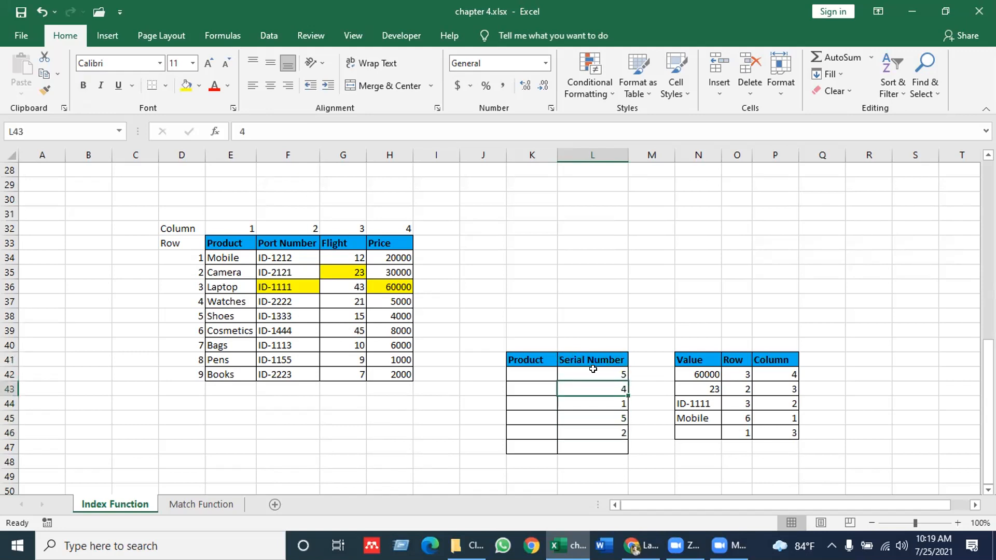
text(3)
key(Return)
Step: Enter serial numbers 4, 6 and 8 in cells L45 to L47 of the lookup table
key(Down)
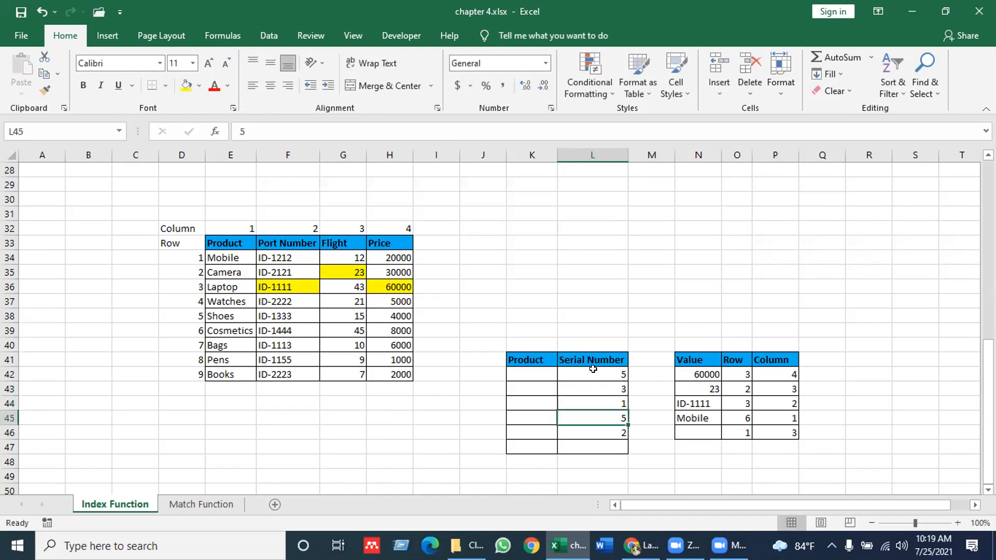
text(4)
key(Return)
text(6)
key(Return)
text(8)
key(Return)
key(Up)
key(Up)
key(Up)
key(Up)
key(Up)
key(Up)
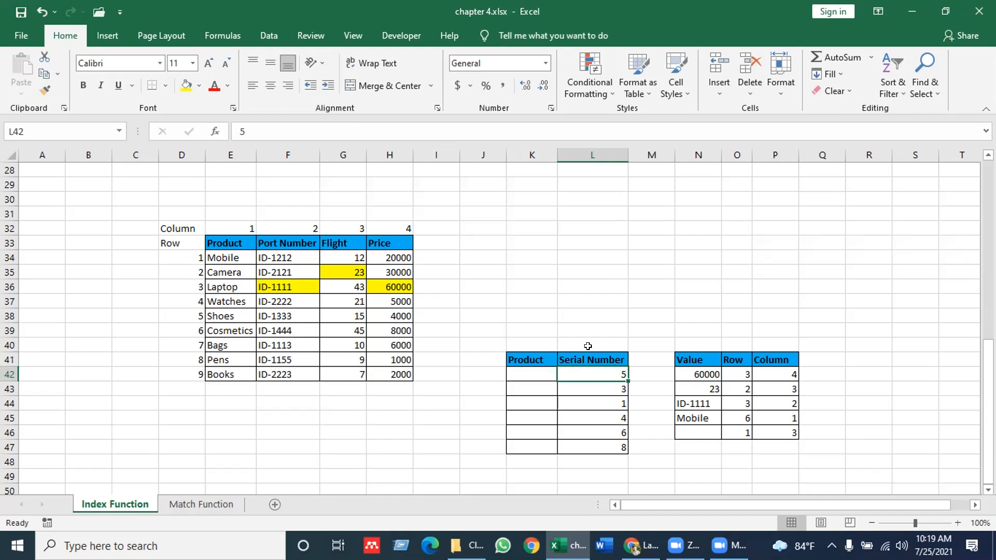
Step: Rename the Serial Number header in L41 to "Product_Serial_Number"
click(569, 356)
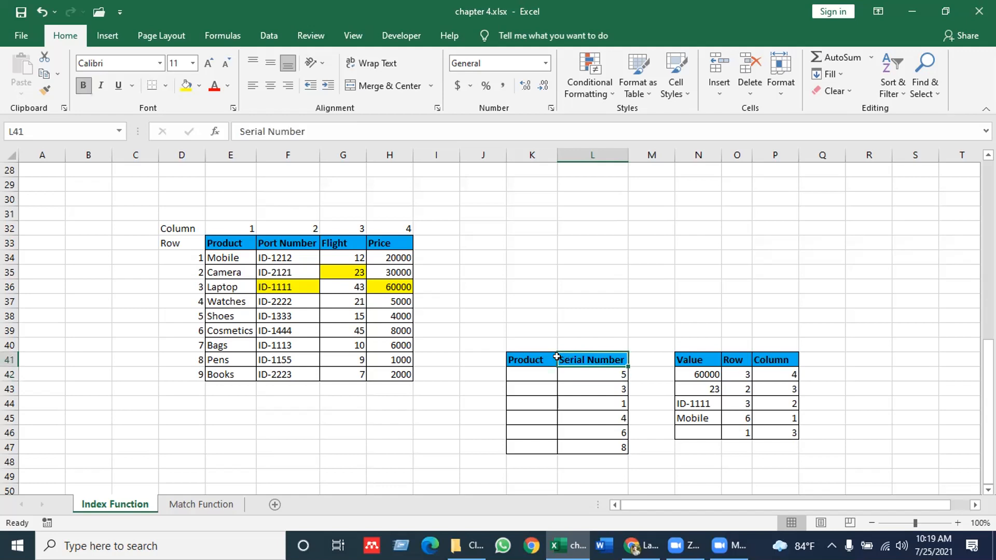
double_click(558, 357)
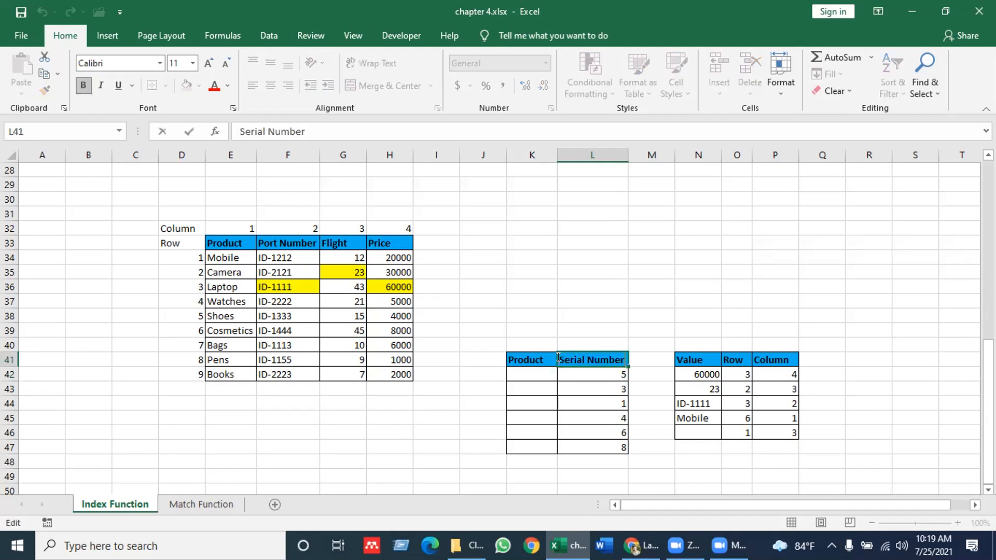
text(P)
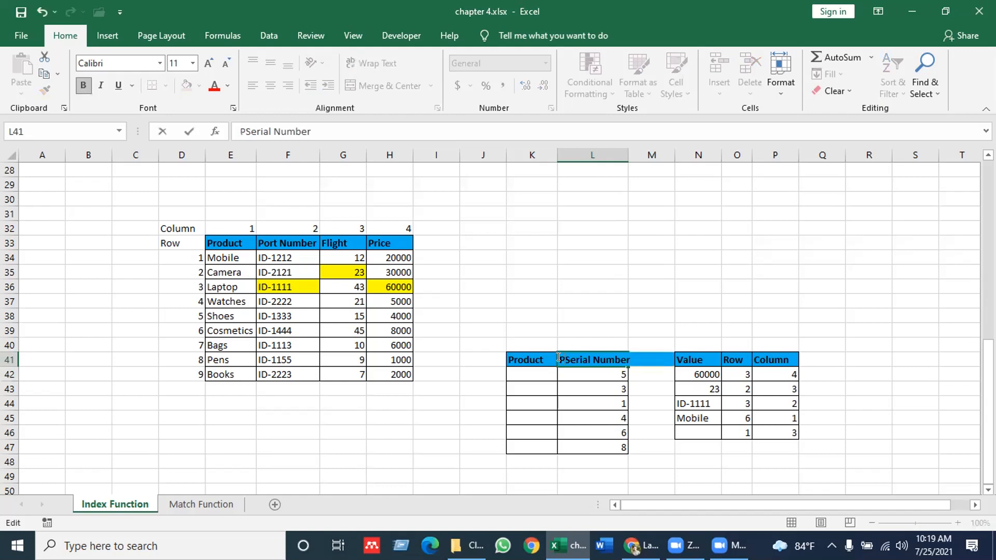
text(roduc)
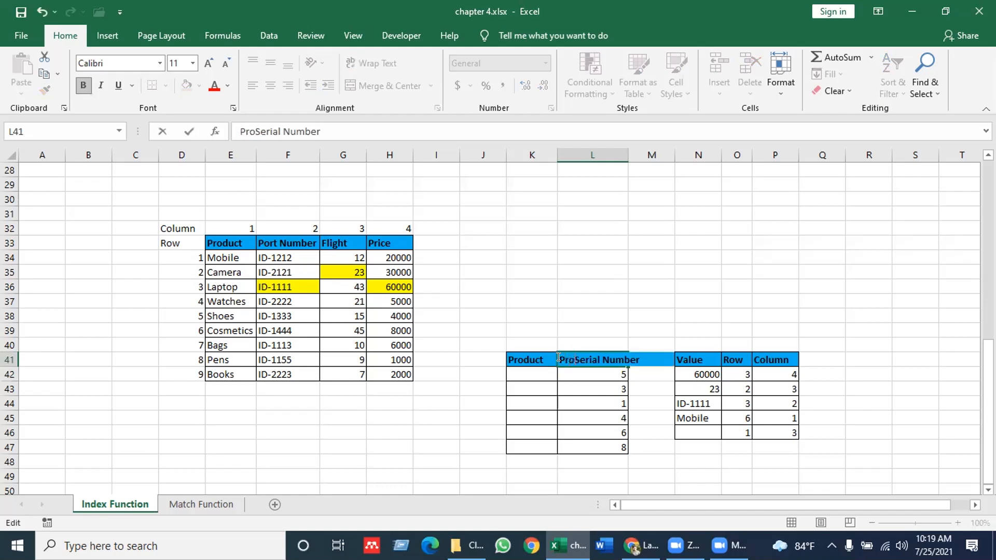
text(t)
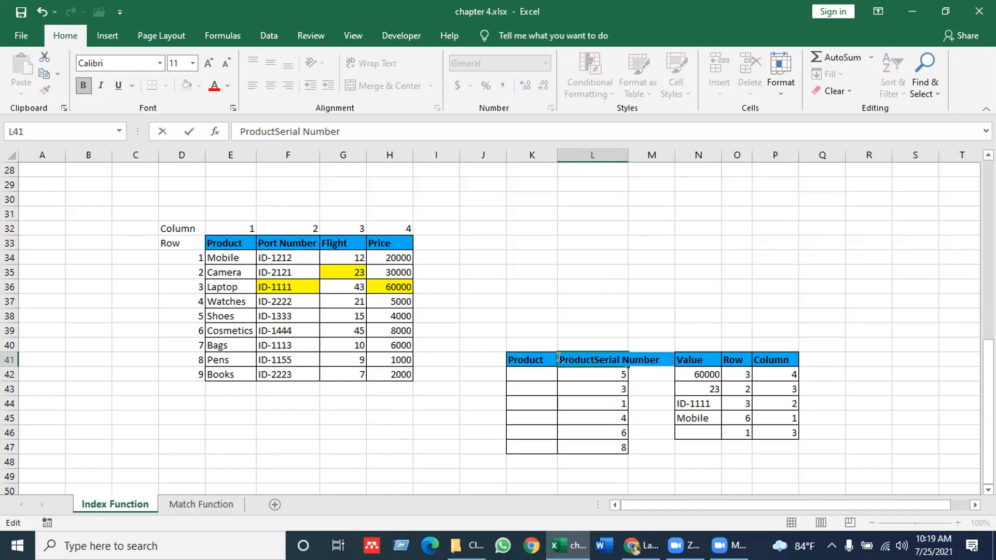
text(_)
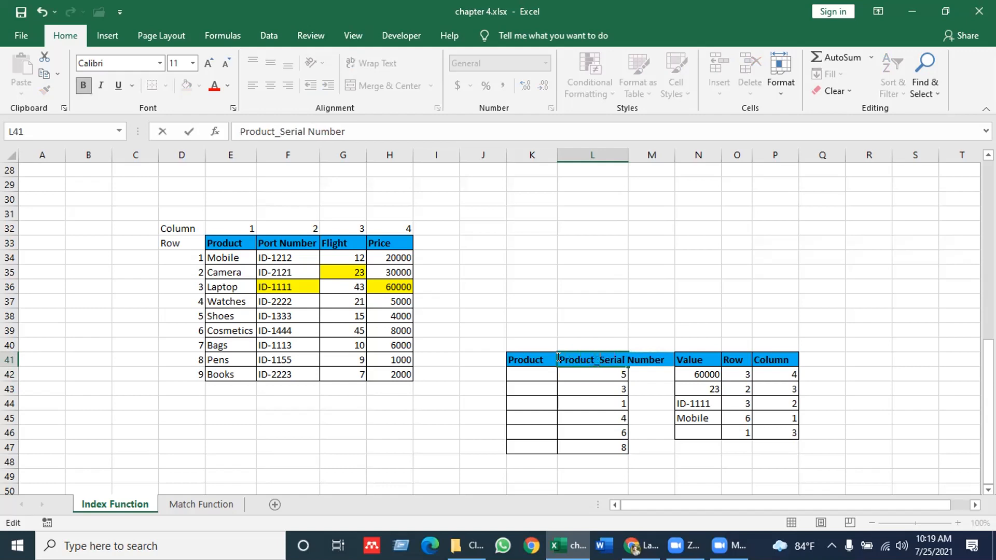
key(Delete)
text(_)
key(ctrl+Return)
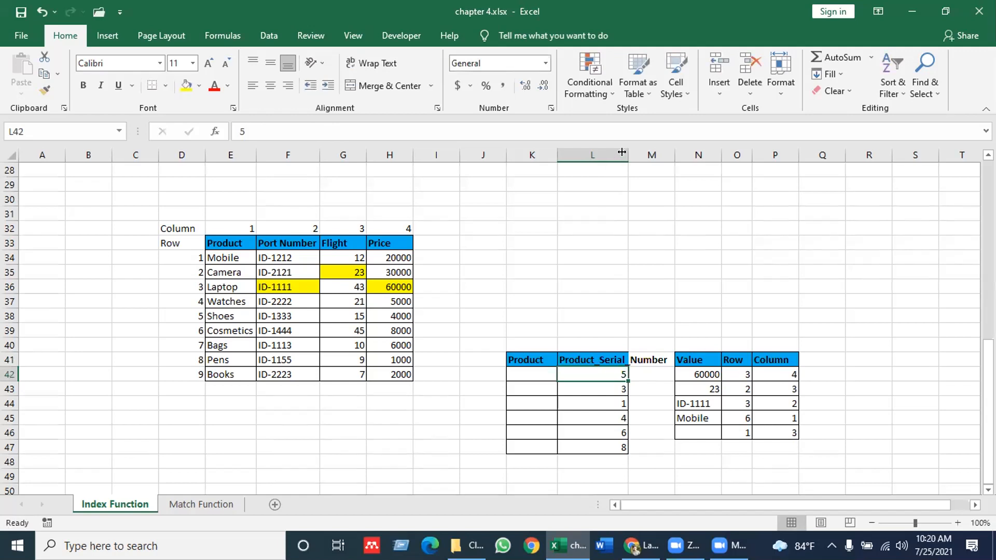
Step: Fit the width of column L to its longer header text
drag(625, 151, 625, 150)
double_click(625, 151)
click(660, 210)
Step: Match serial numbers 5 and 3 of the lookup table to their products in the product table
click(614, 371)
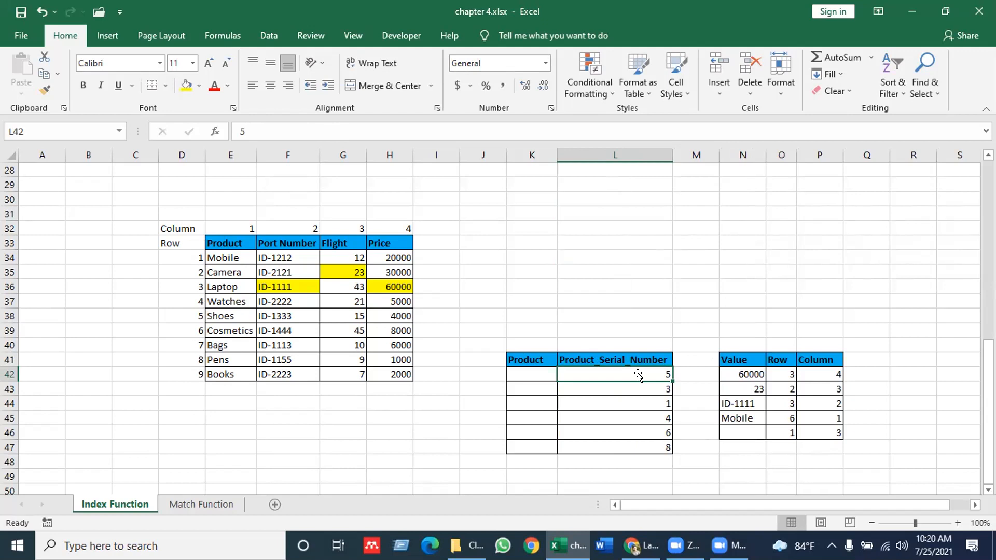
click(217, 314)
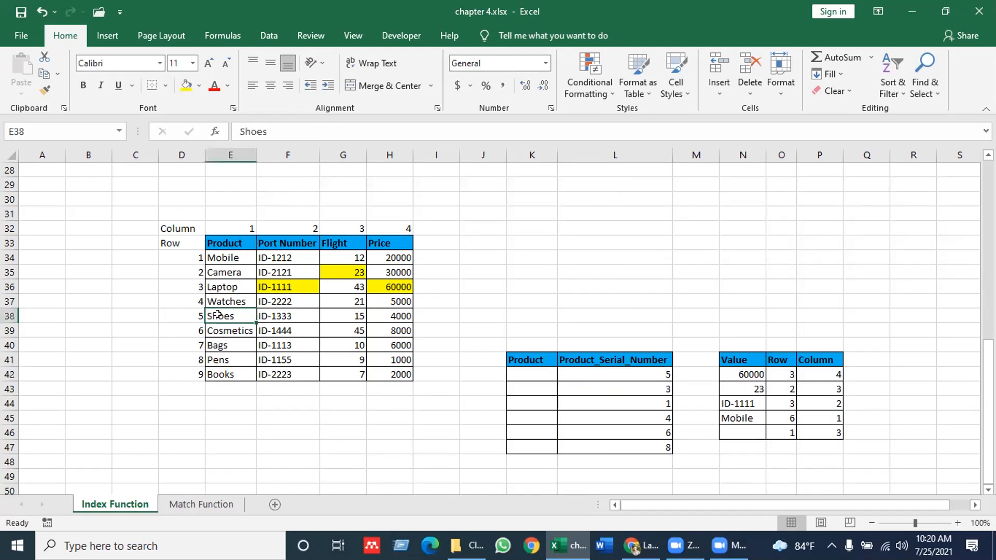
click(532, 371)
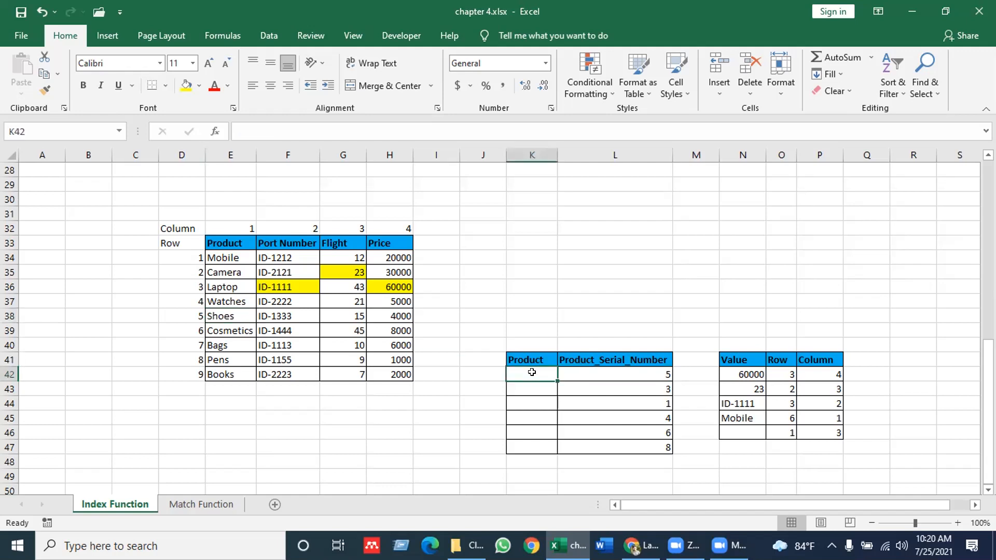
click(532, 385)
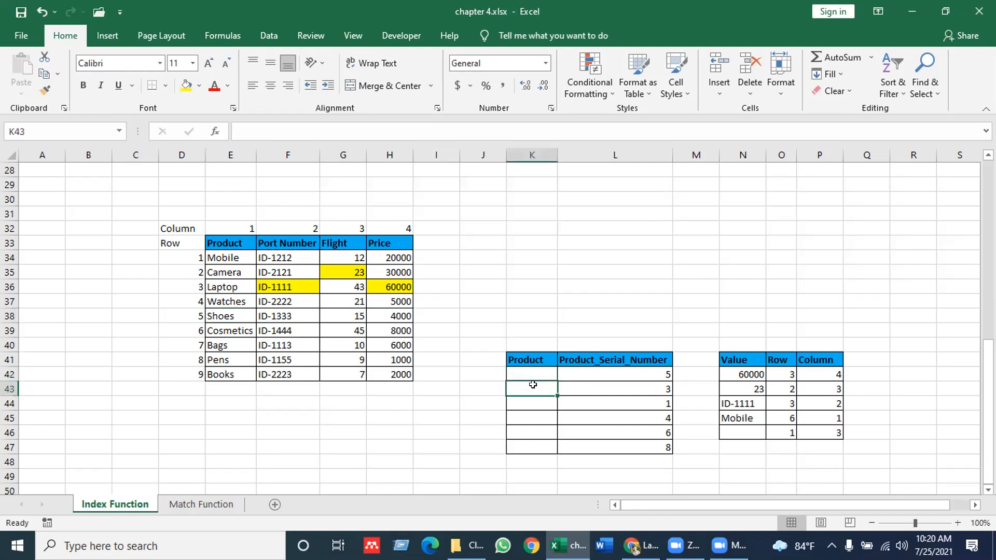
click(227, 287)
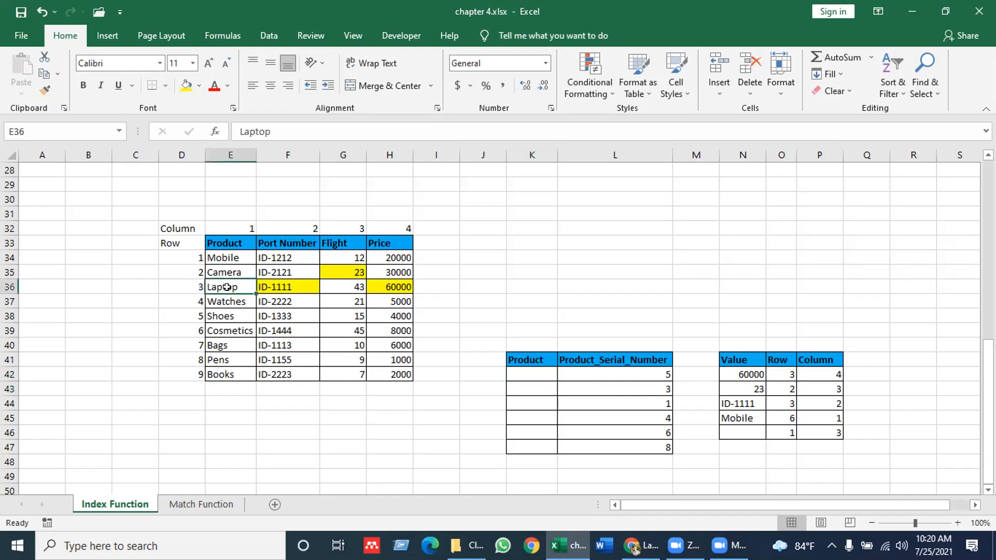
Step: Enter =INDEX(E34:E42,L42) in K42 to return the product for its serial number, and check it against the product table
click(540, 369)
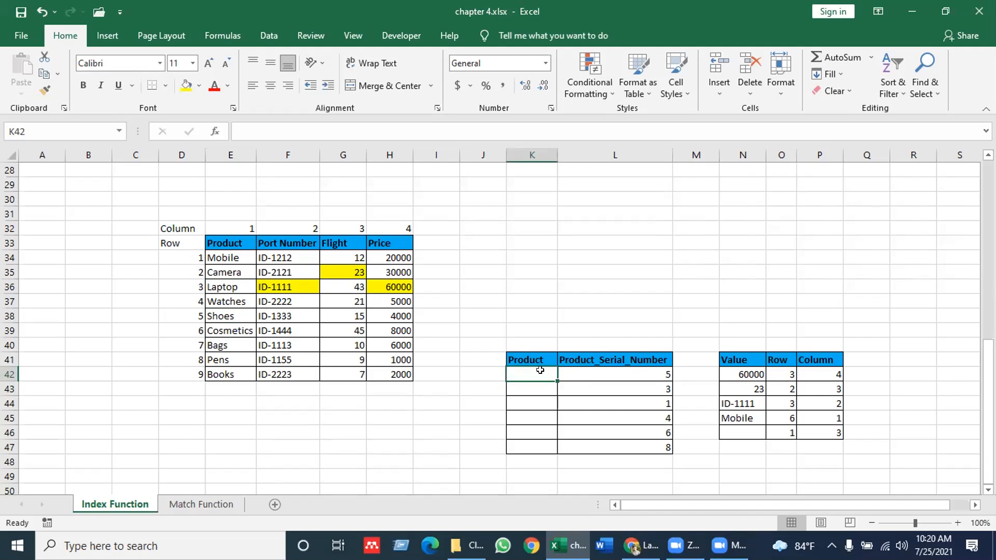
text(=inde)
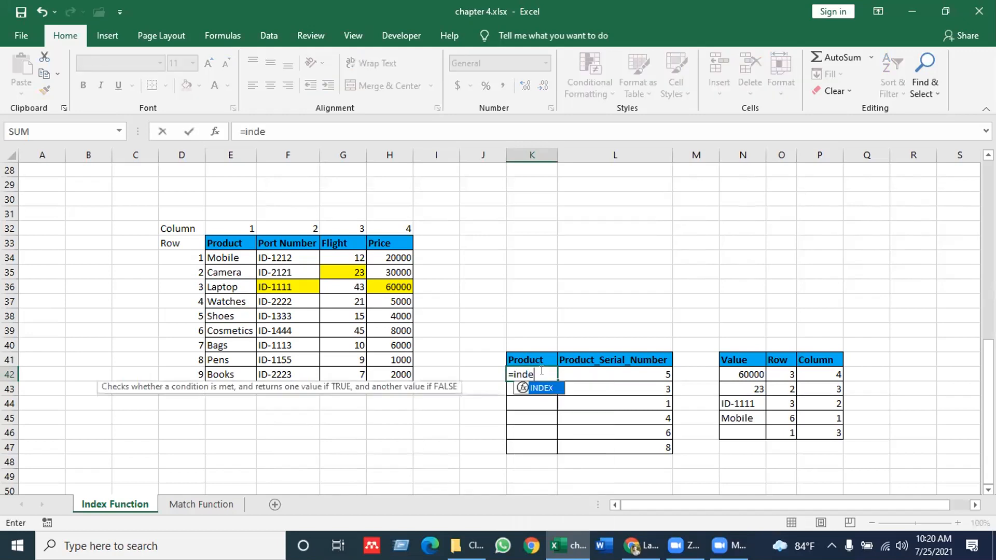
key(Tab)
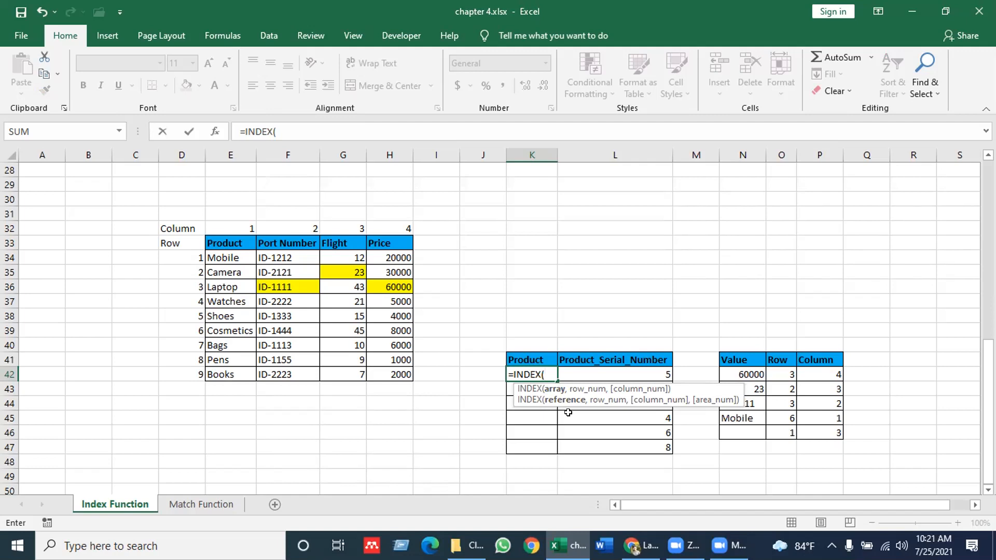
click(232, 256)
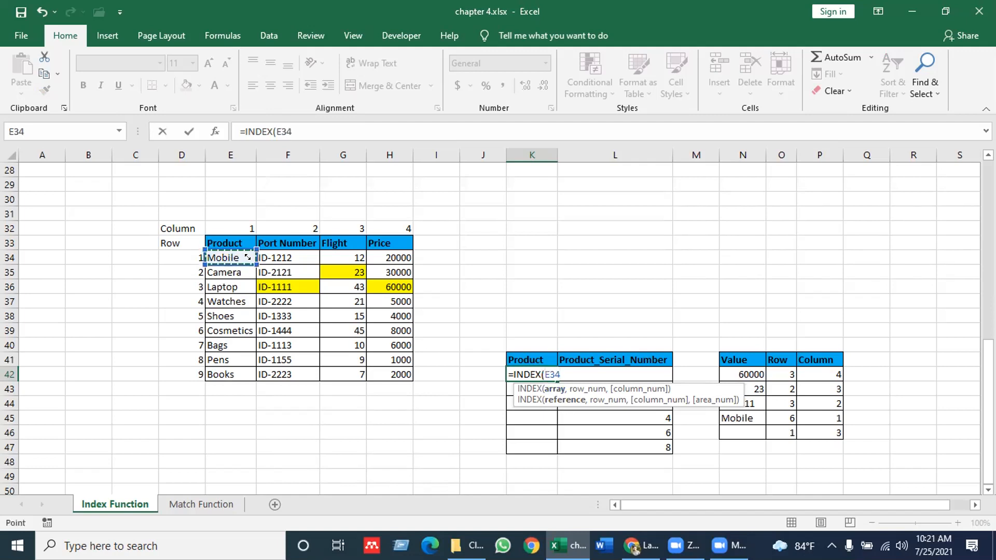
drag(232, 256, 242, 375)
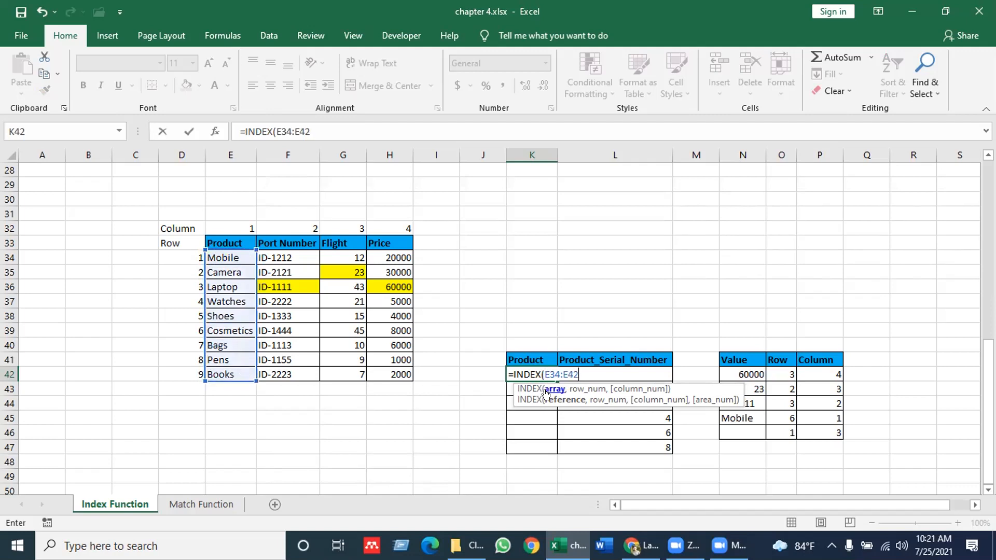
text(,)
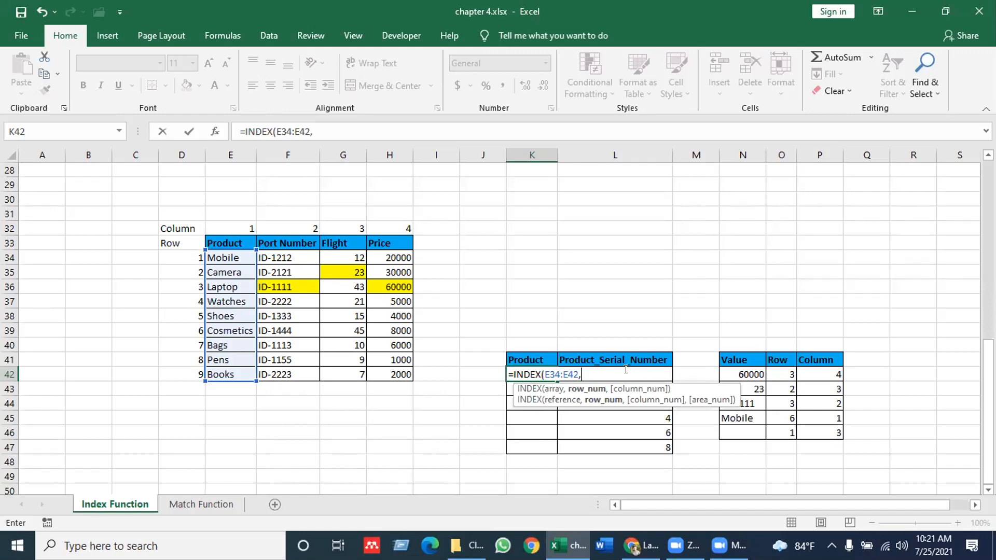
click(682, 372)
key(Left)
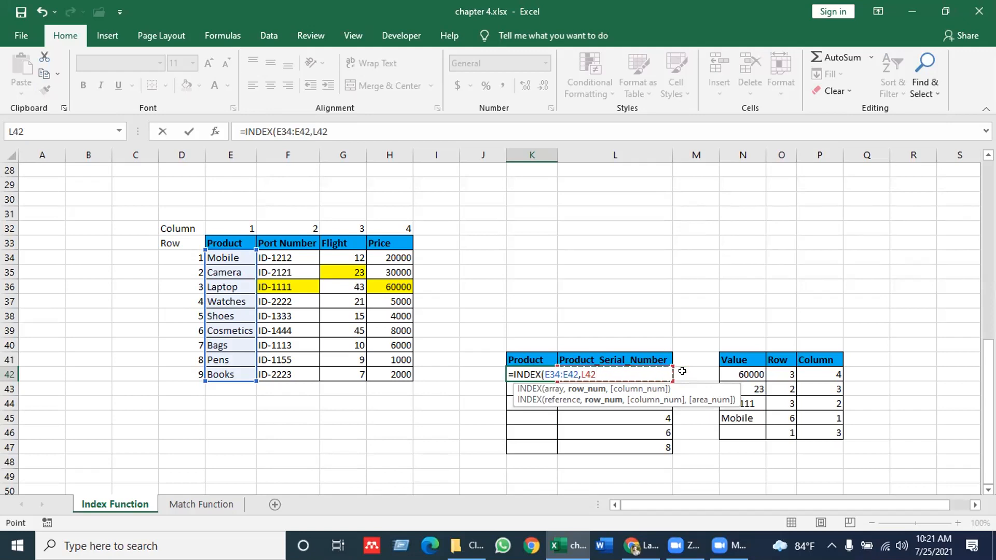
key(Return)
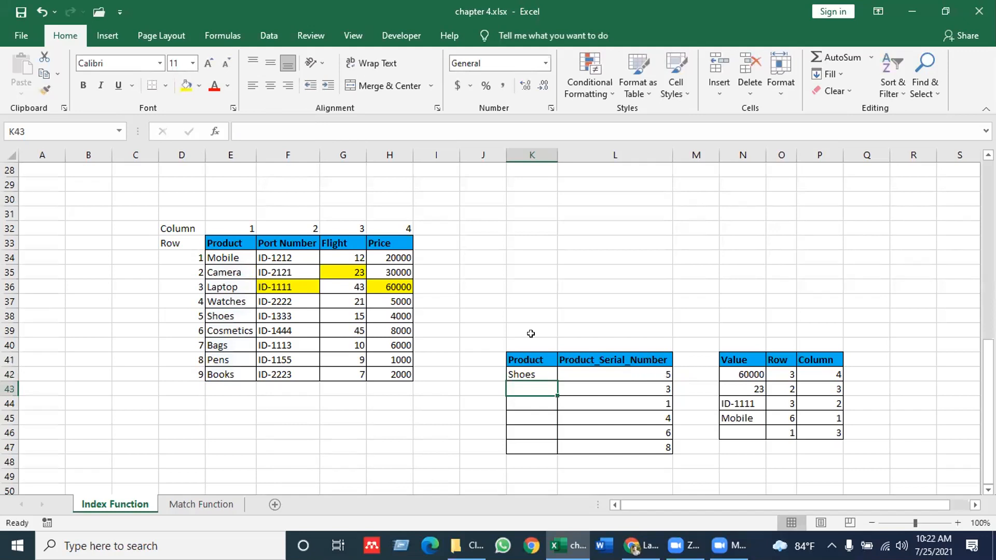
click(217, 313)
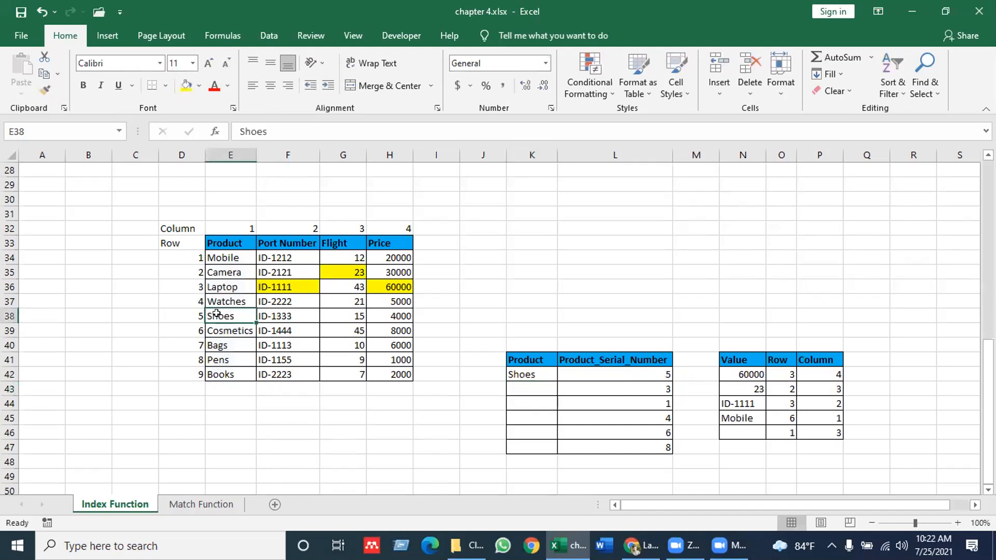
click(533, 376)
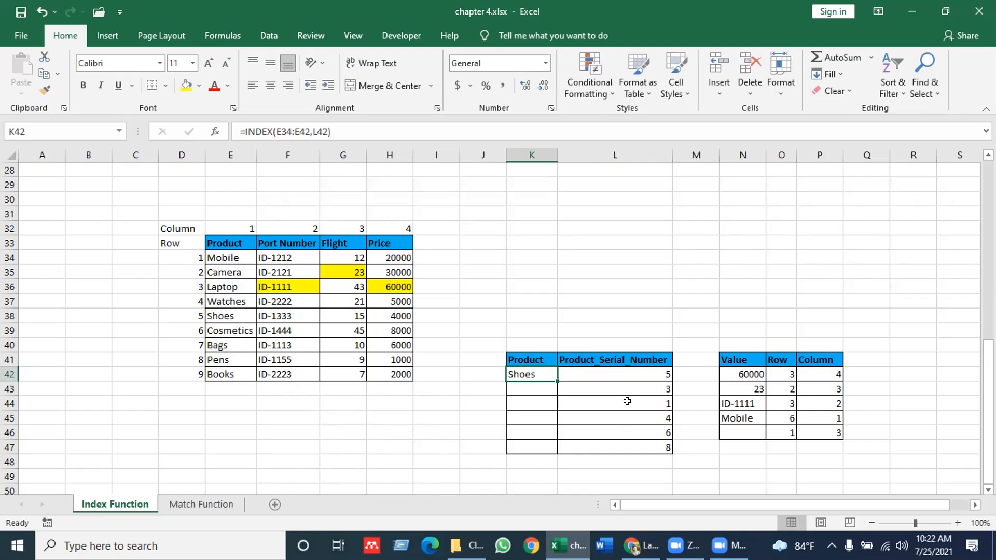
Step: Start an INDEX formula in K36 with the product names E34:E42 as its array
click(533, 283)
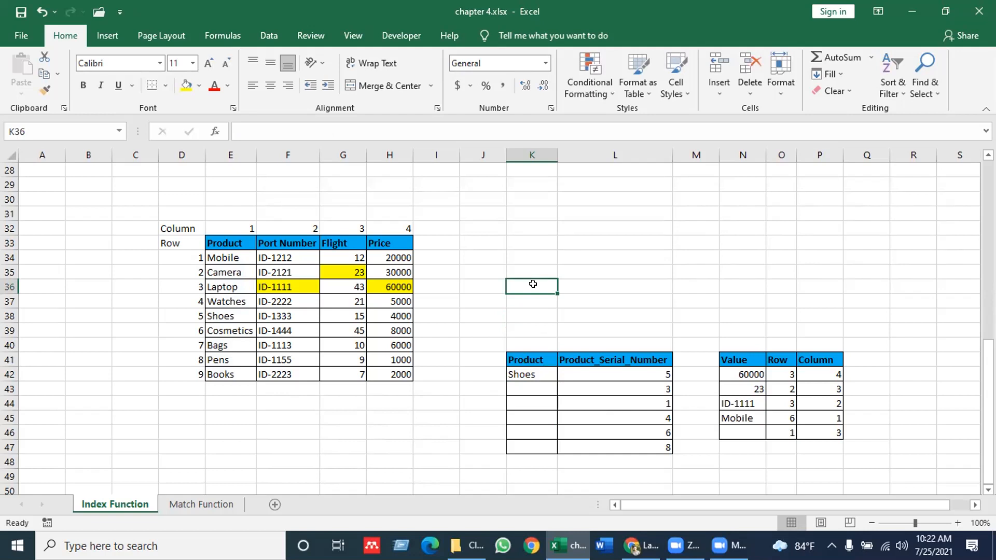
text(=in)
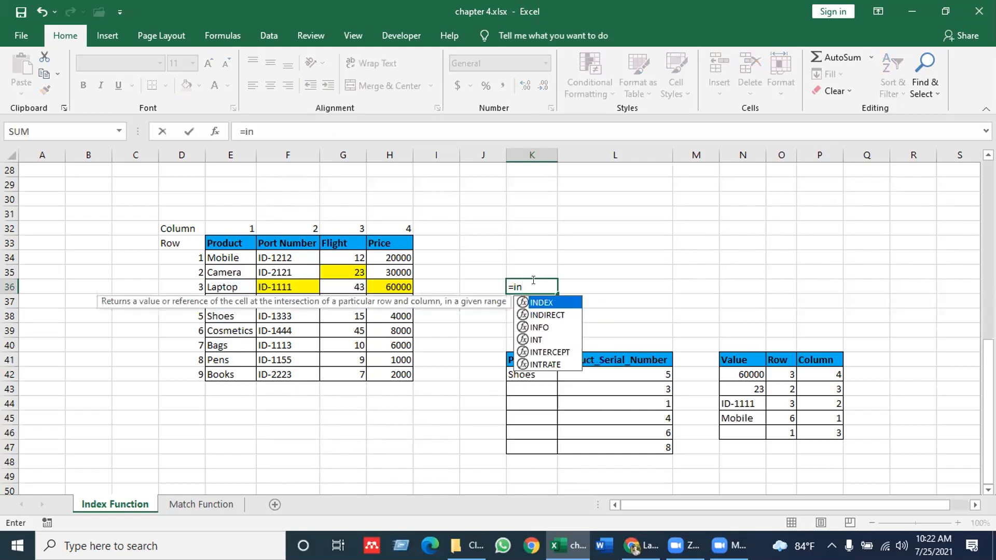
key(Tab)
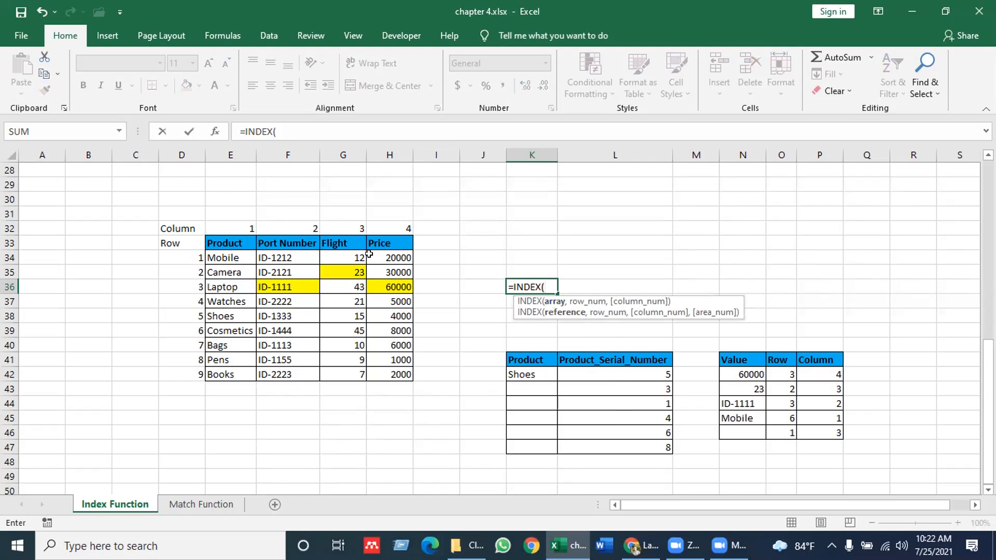
click(218, 254)
drag(228, 358, 227, 371)
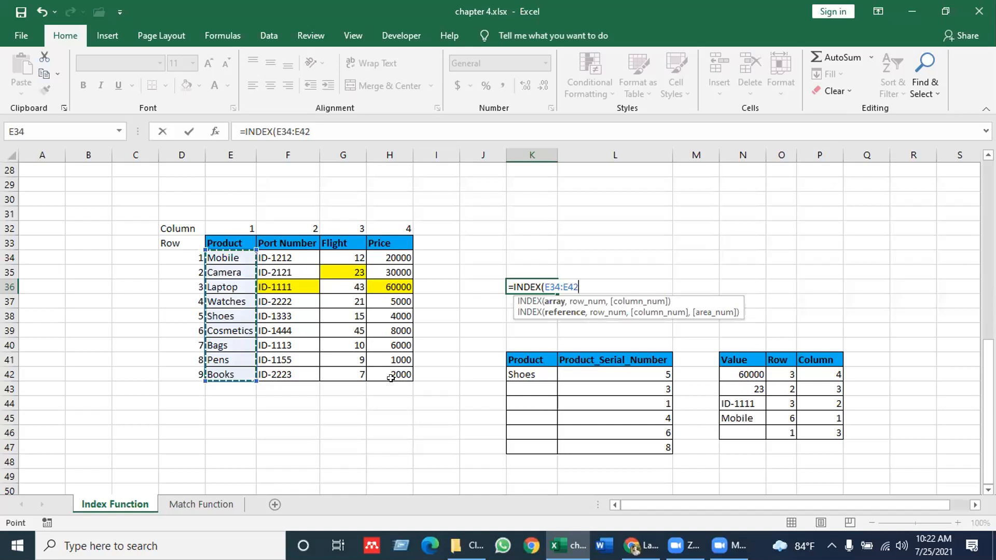
key(BackSpace)
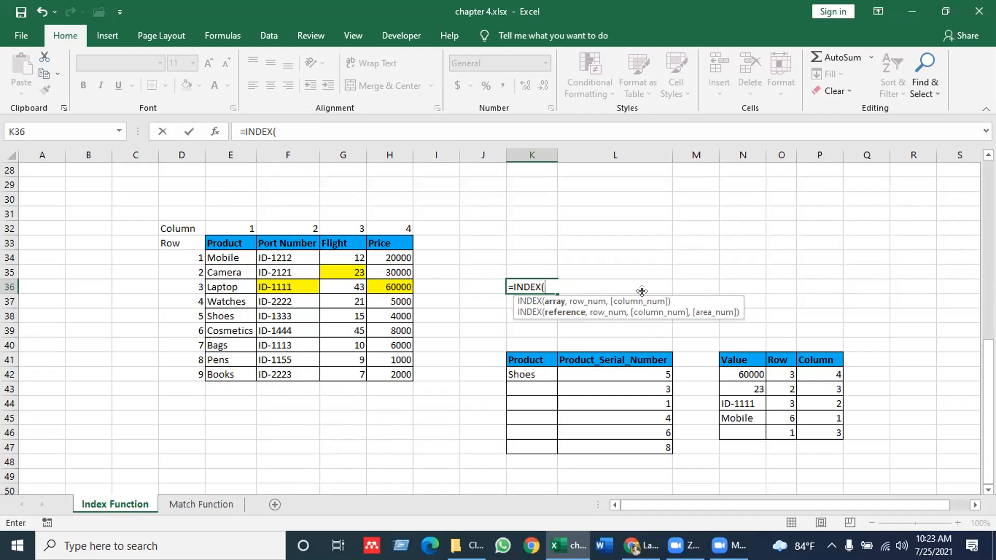
click(228, 254)
drag(246, 259, 243, 380)
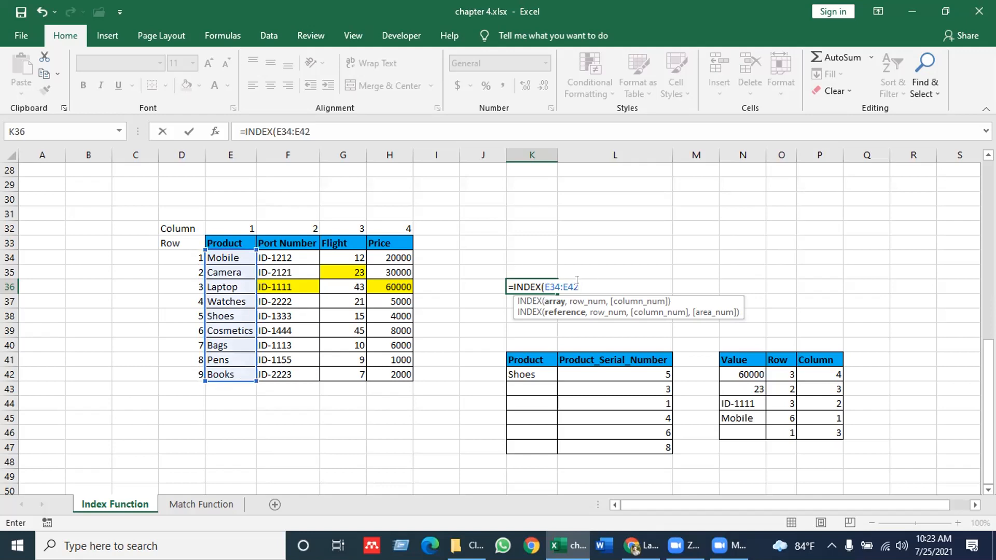
Step: Complete the K36 formula as =INDEX(E34:E42,L42), using the first serial number as the row number
text(,)
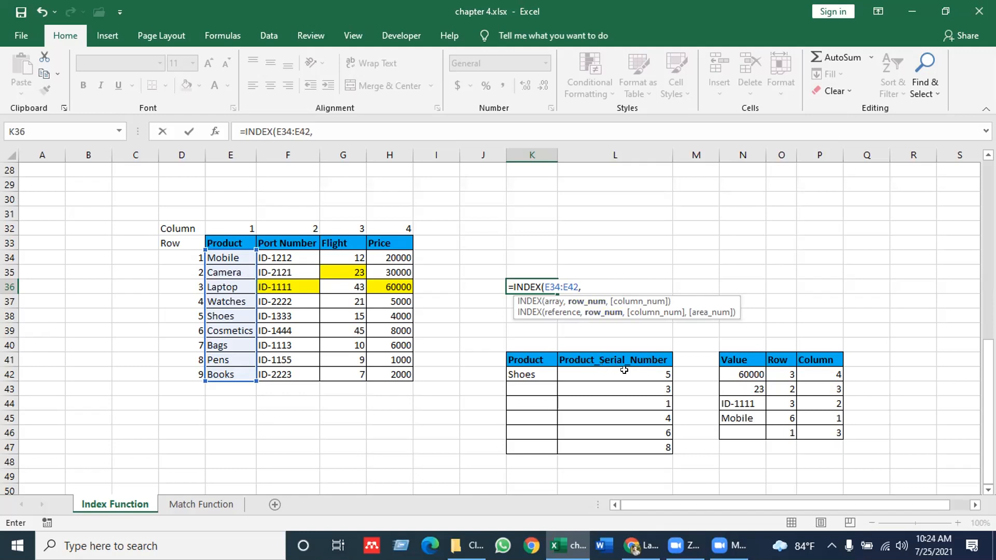
click(703, 369)
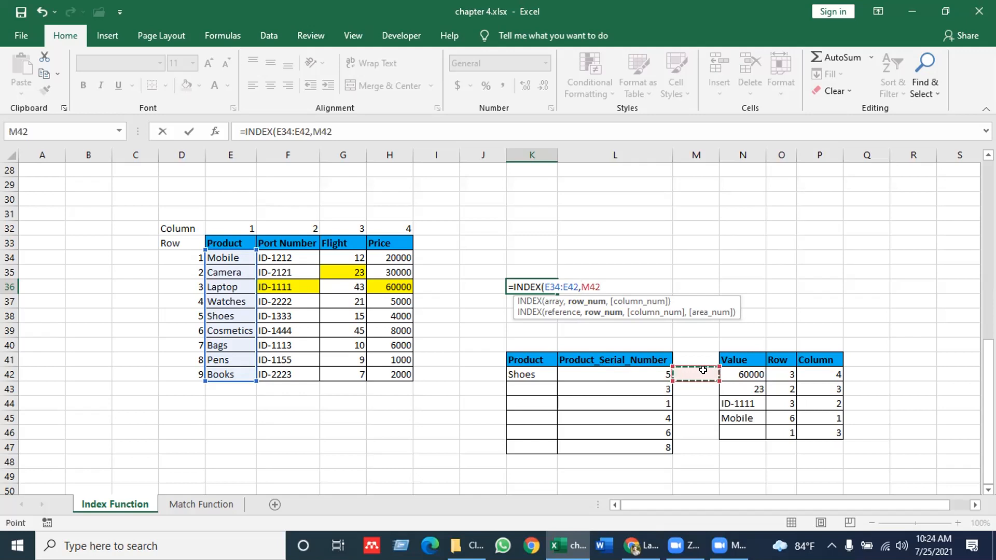
key(Left)
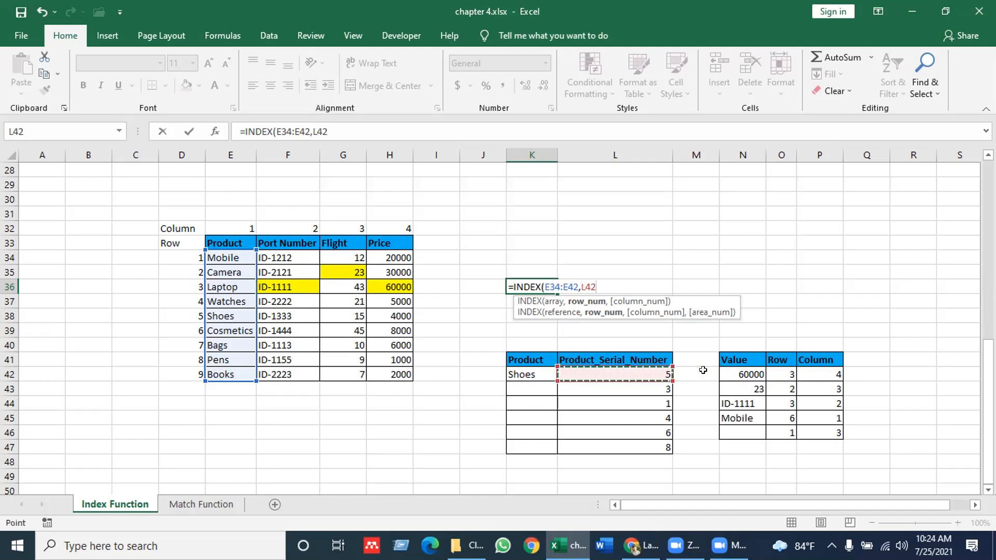
click(702, 370)
key(Left)
click(698, 369)
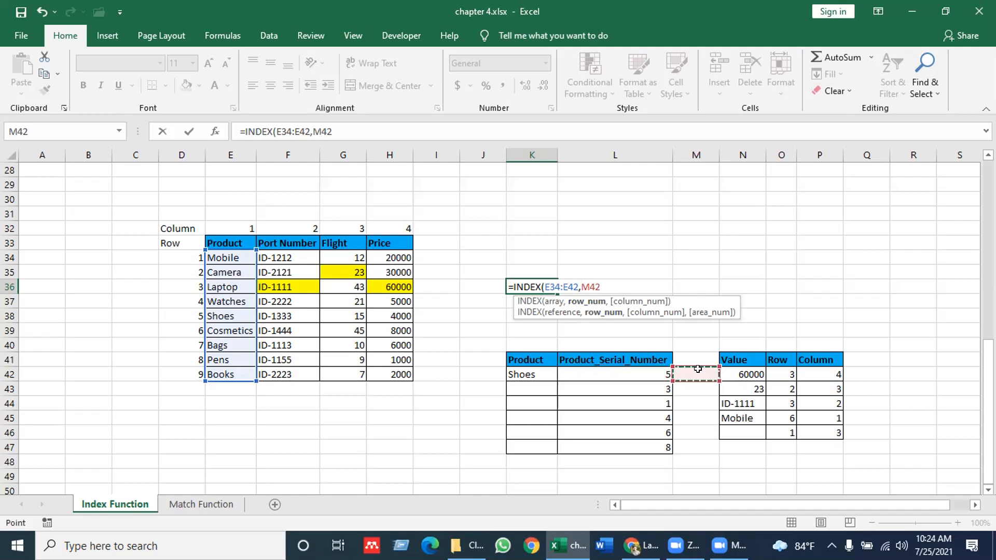
key(Left)
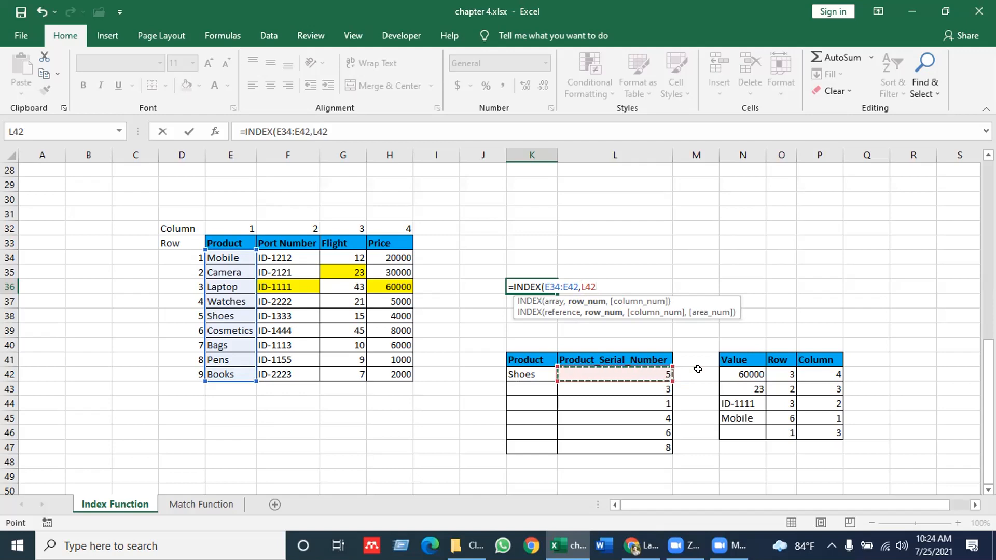
key(Return)
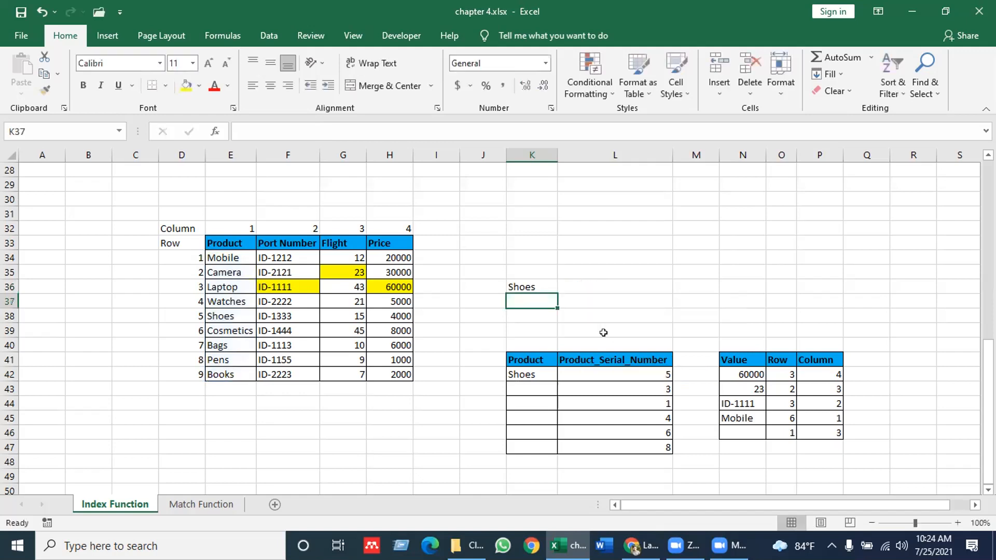
Step: Clear the INDEX formulas from K36 and K42
click(543, 286)
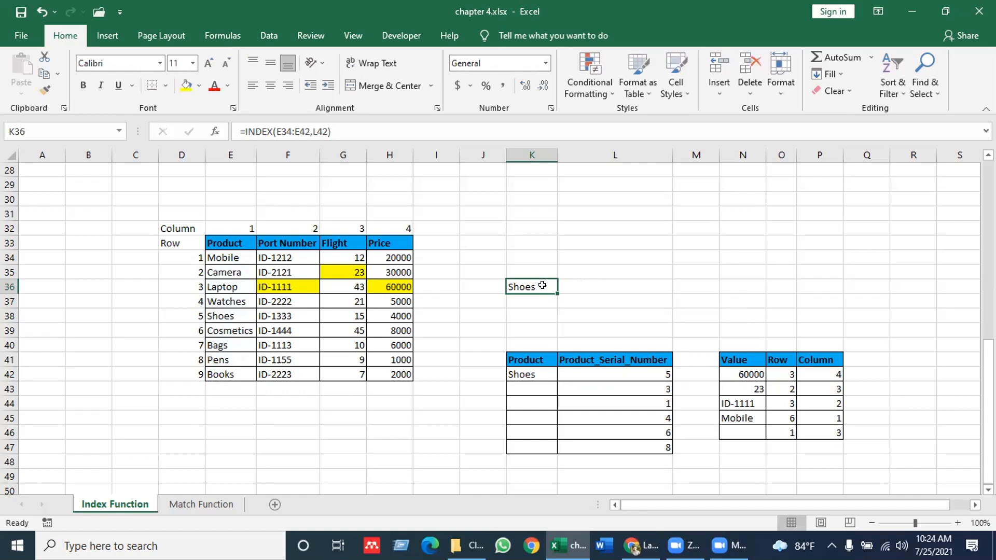
key(Delete)
click(533, 370)
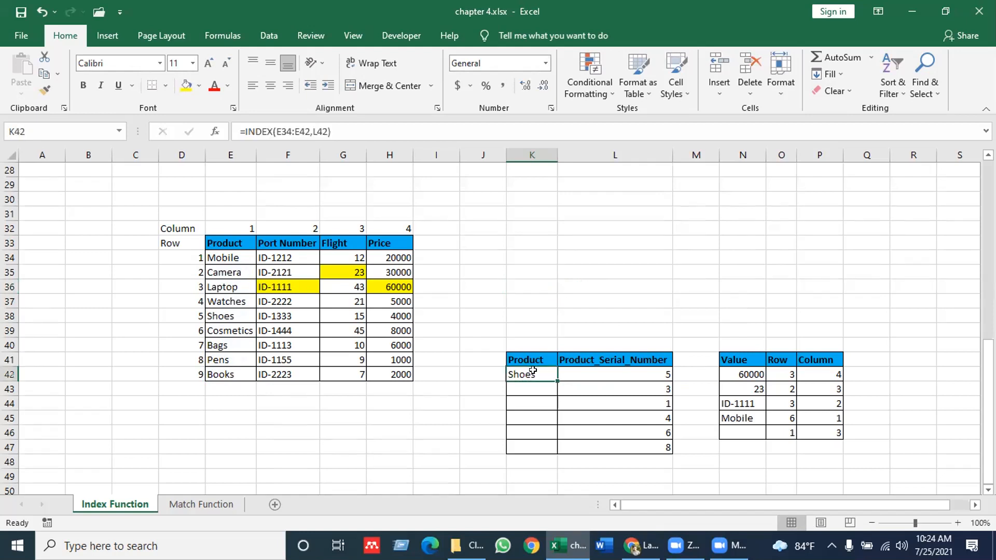
key(Delete)
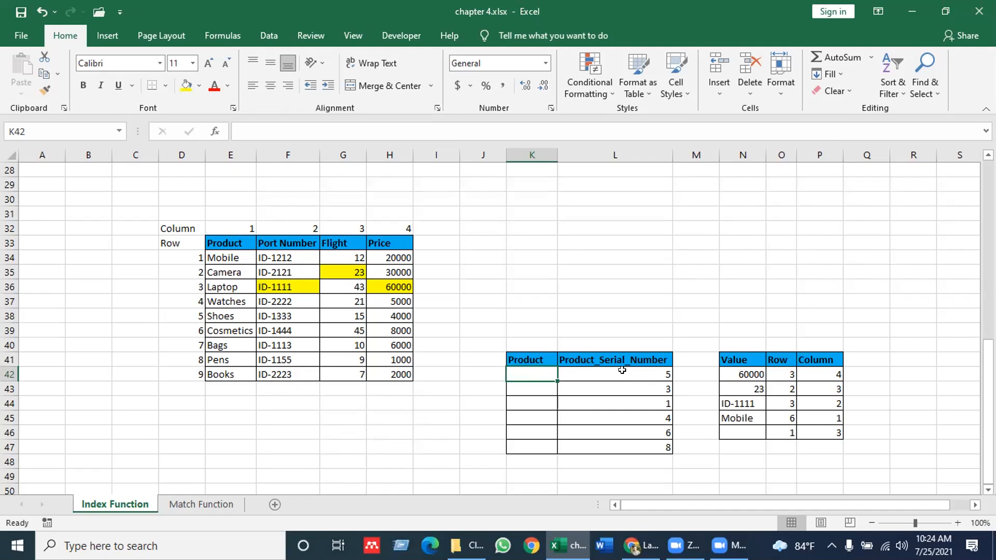
Step: Enter =INDEX(E34:E42,L42) in K42 to return the product for the first serial number
text(=index)
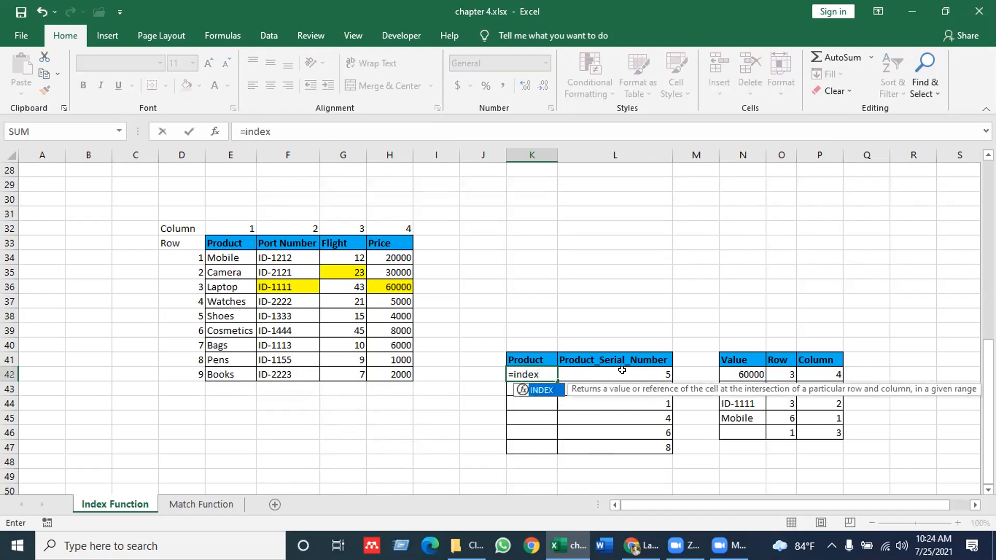
key(Tab)
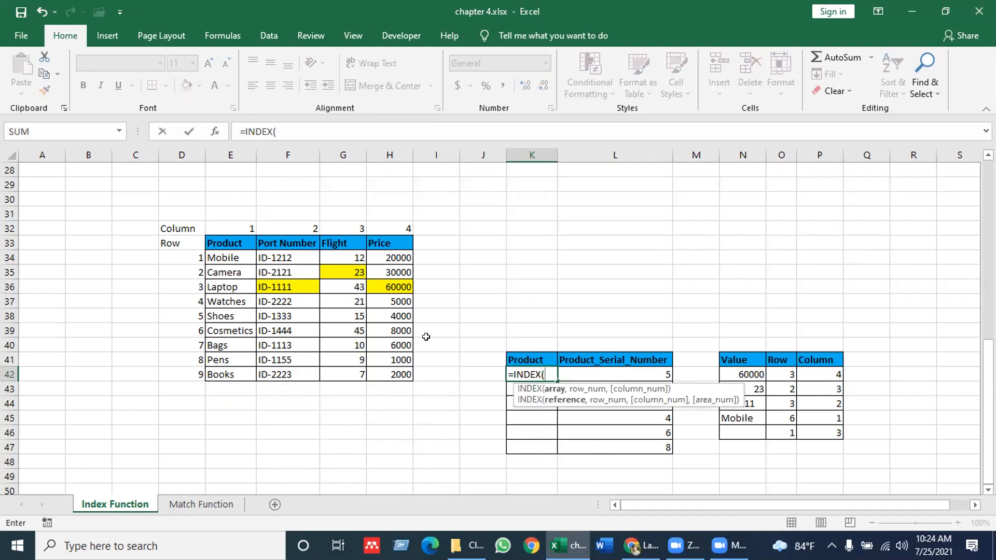
drag(231, 257, 240, 369)
text(,)
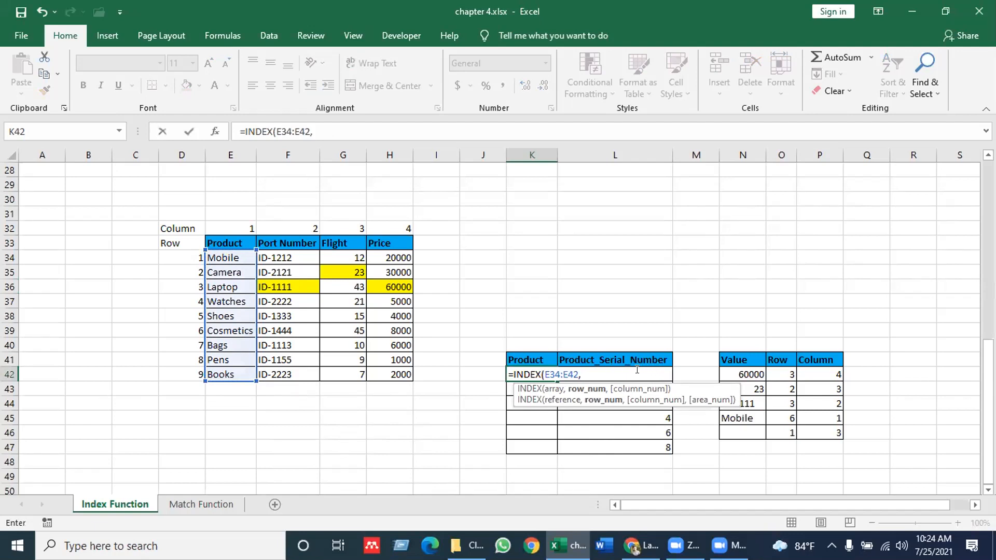
click(591, 370)
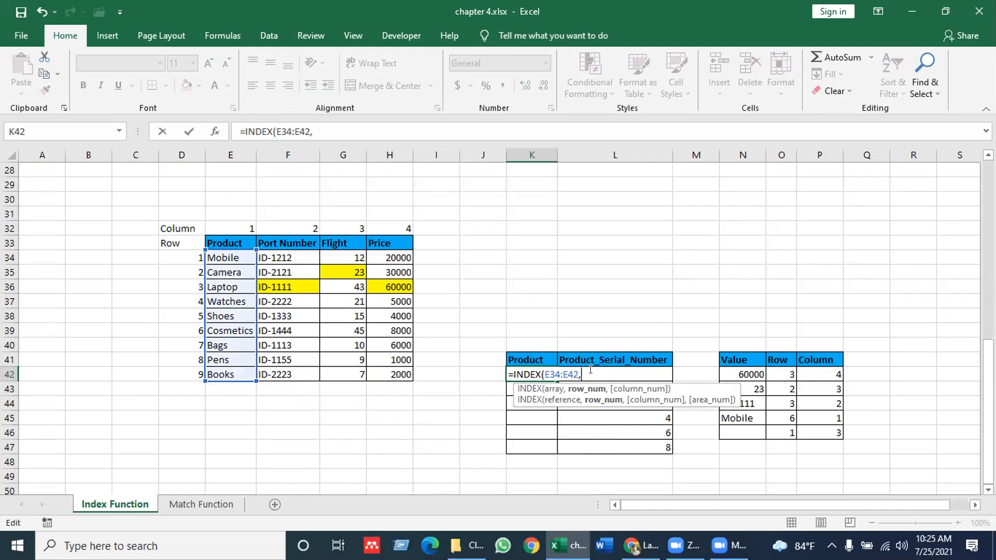
click(697, 368)
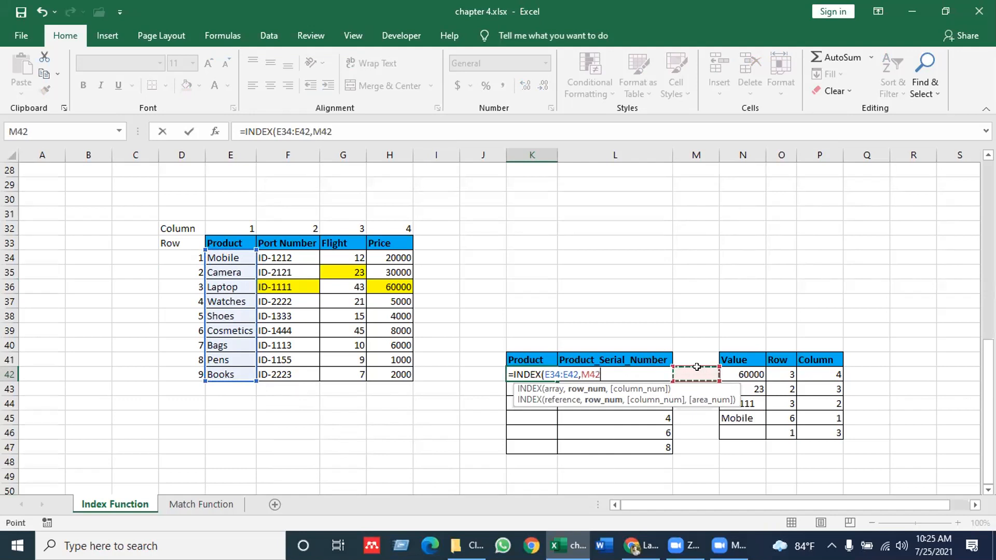
key(Left)
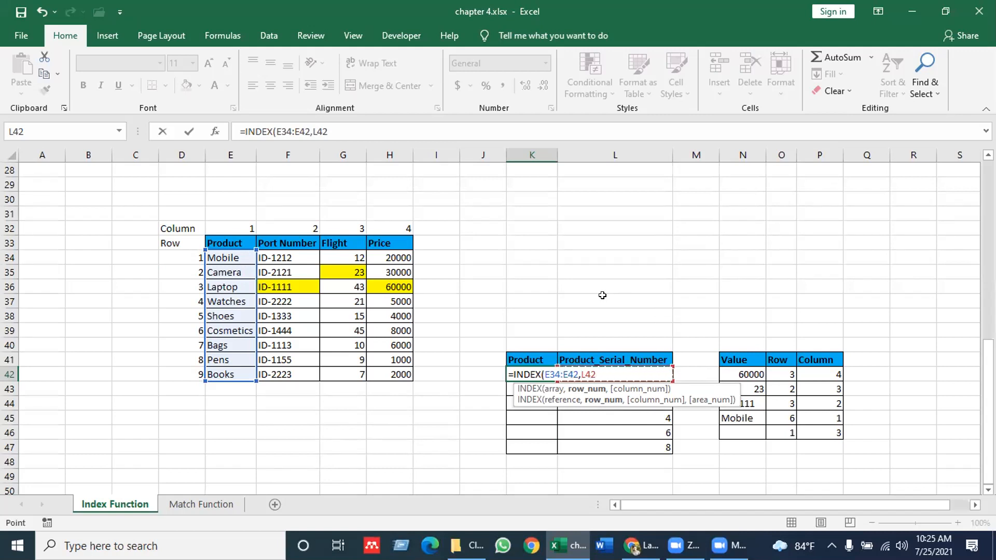
key(Up)
key(Up)
key(Up)
key(Up)
key(Up)
key(Right)
key(Down)
key(Down)
key(Down)
key(Down)
key(Down)
key(Left)
key(Right)
key(Right)
key(Down)
key(Up)
key(Left)
key(Left)
text())
key(Return)
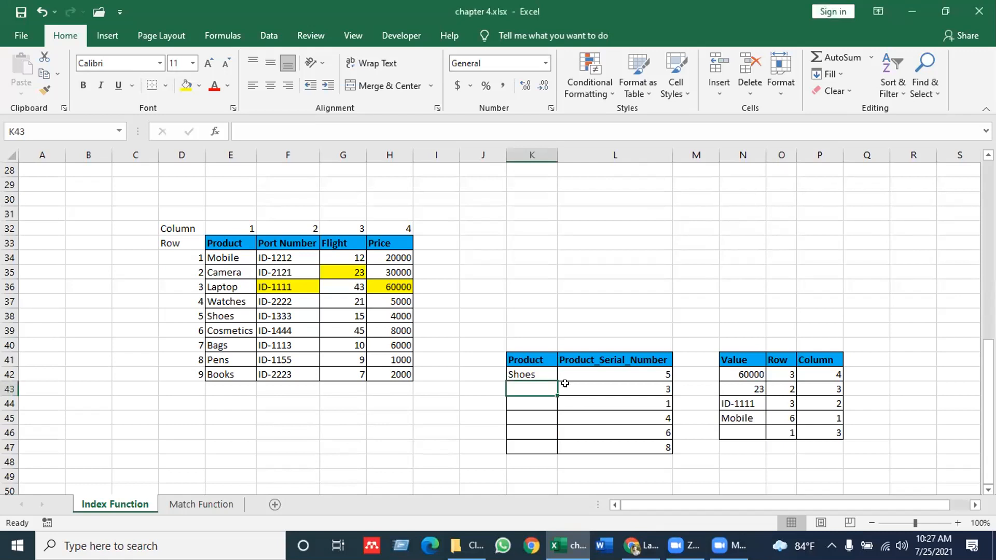
Step: Copy the INDEX formula from K42 down through K47
click(542, 371)
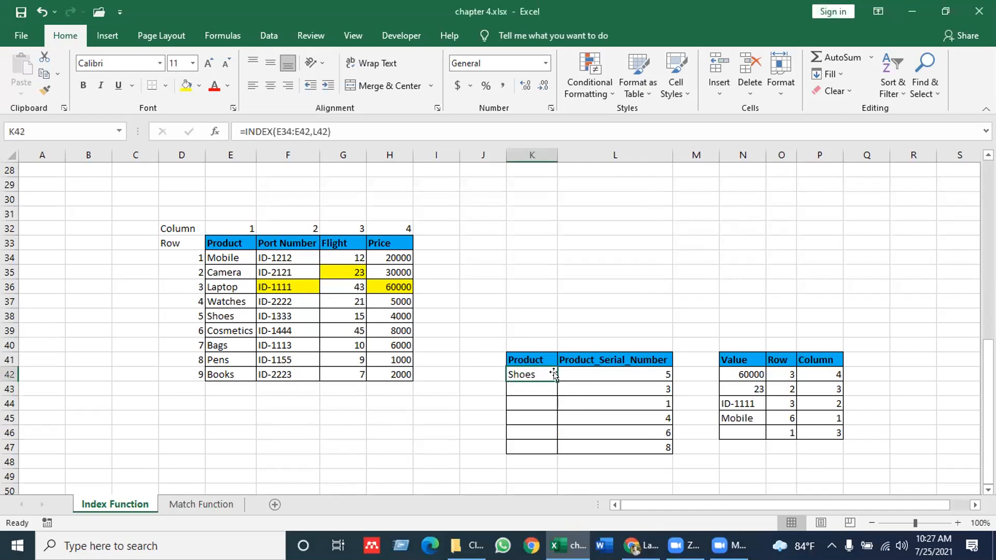
drag(555, 379, 548, 444)
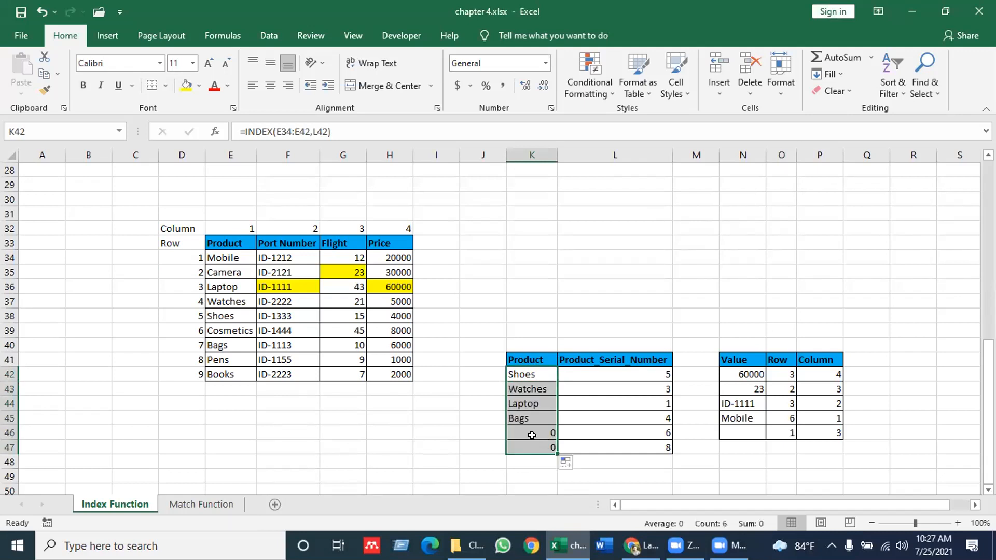
click(611, 400)
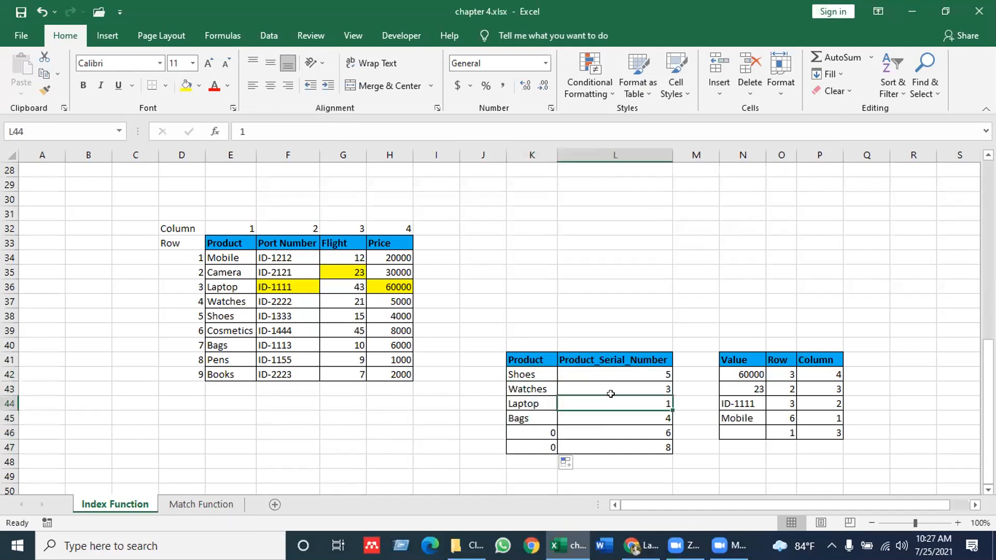
Step: Examine the array references of the copied INDEX formulas in the Product column and compare their results with the serial numbers
click(527, 432)
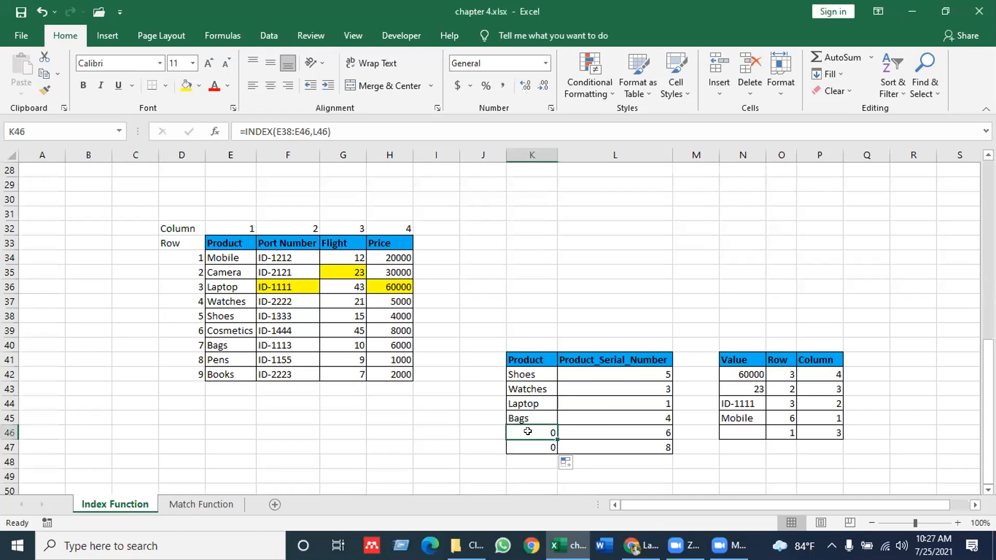
click(290, 125)
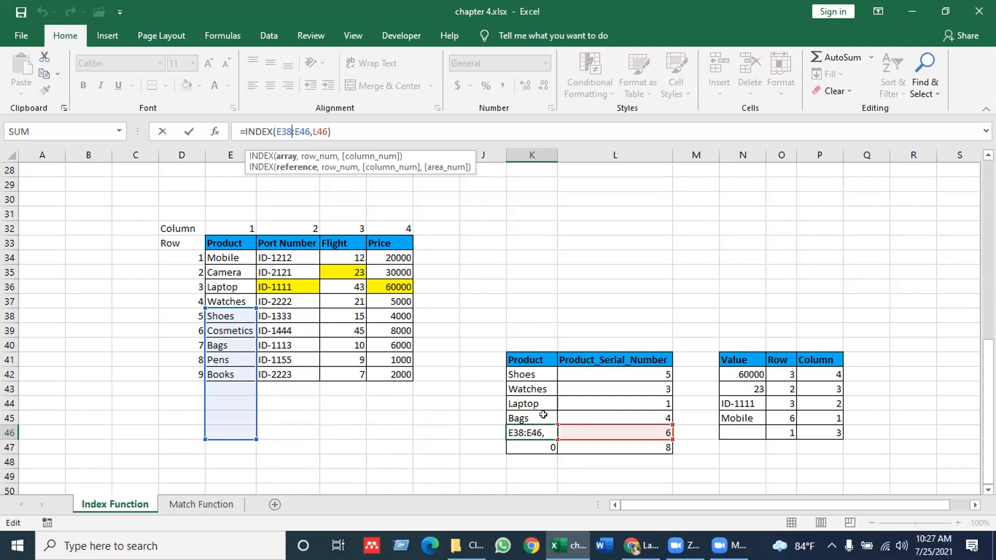
key(Return)
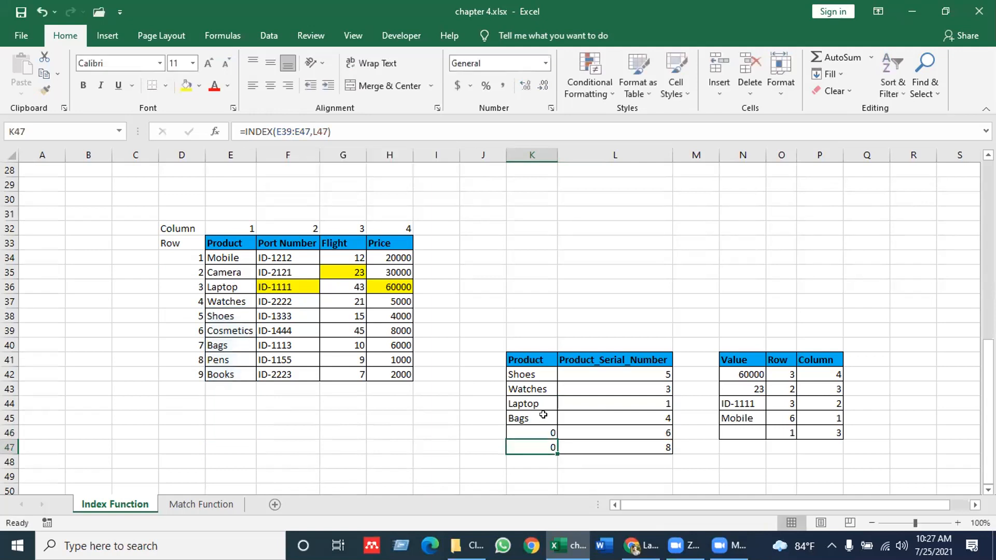
click(531, 370)
key(Down)
key(Down)
key(Down)
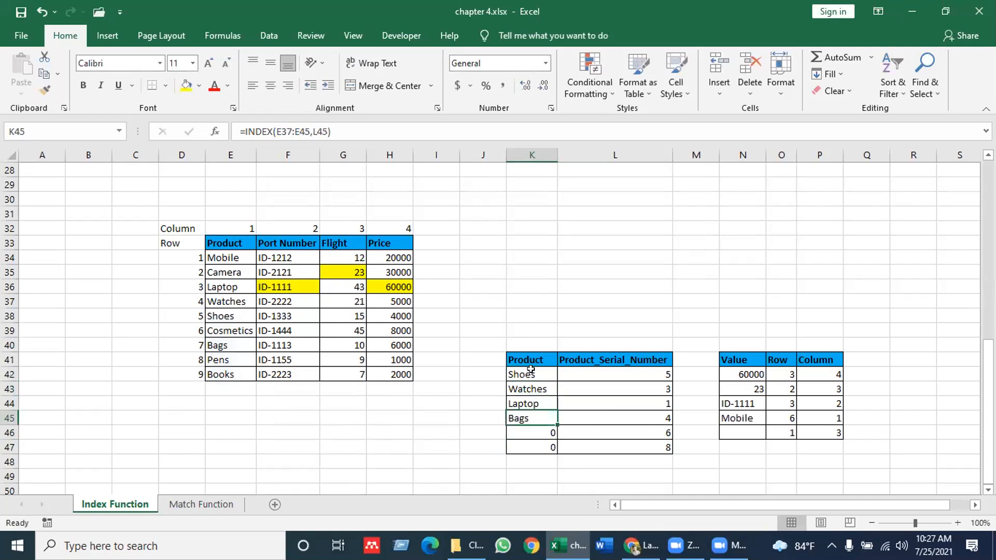
click(647, 386)
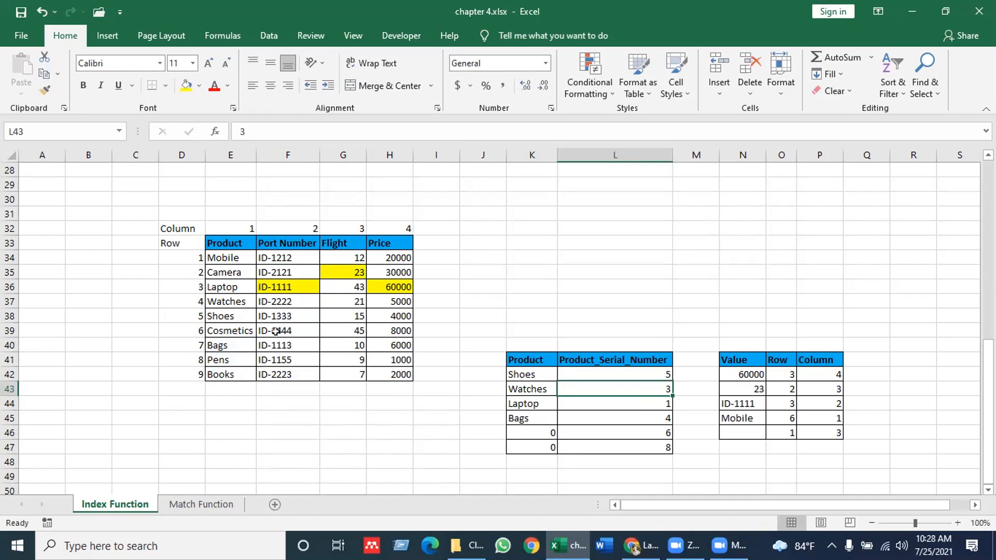
click(541, 428)
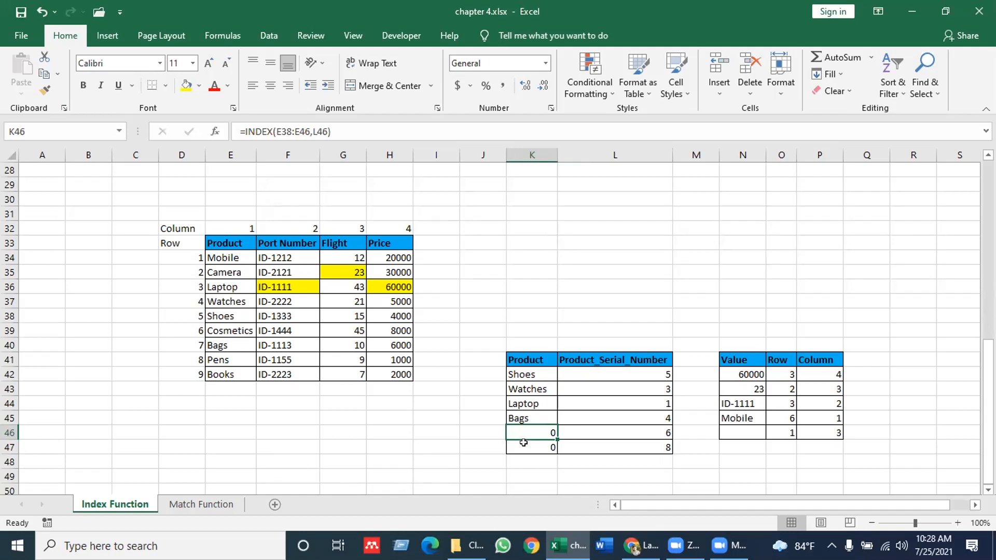
click(531, 367)
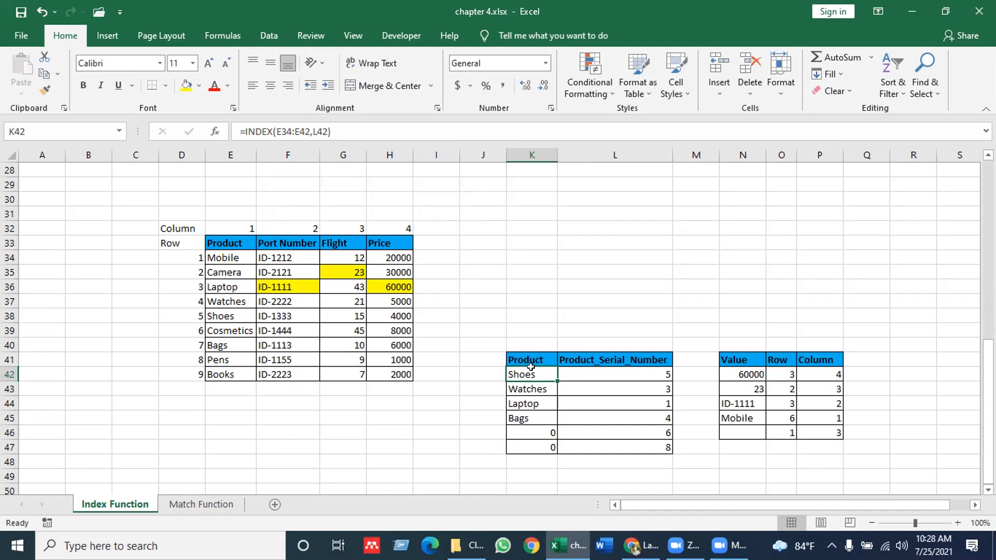
click(434, 237)
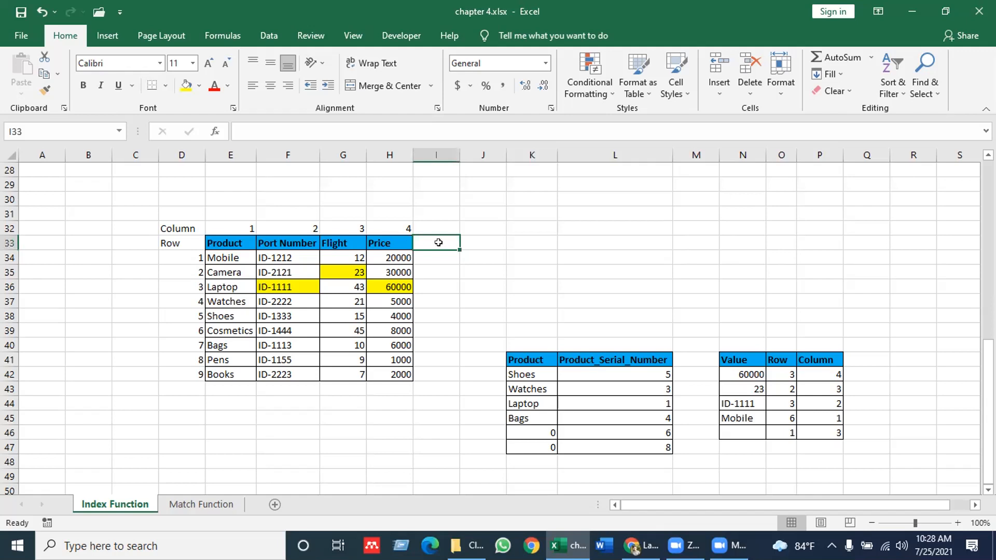
click(482, 240)
click(522, 240)
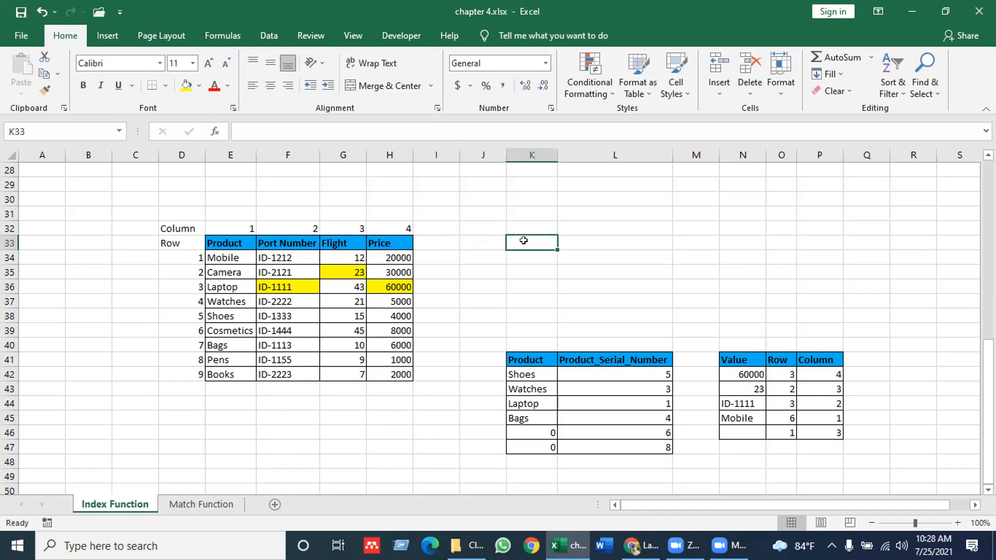
key(Left)
key(Left)
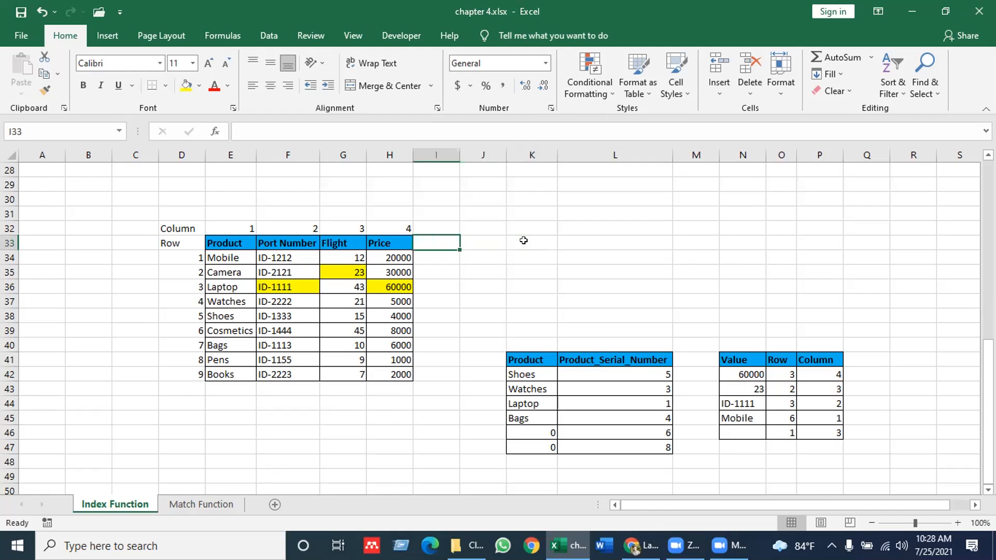
Step: Examine the full extent of the product table, E33:H42, and the empty cells beside it
key(Left)
key(Right)
drag(217, 242, 410, 374)
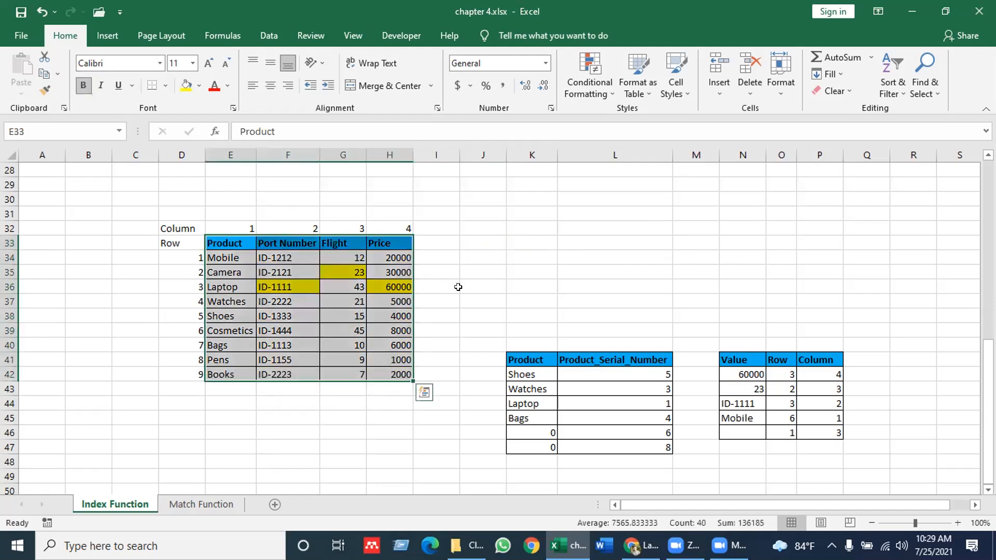
click(440, 242)
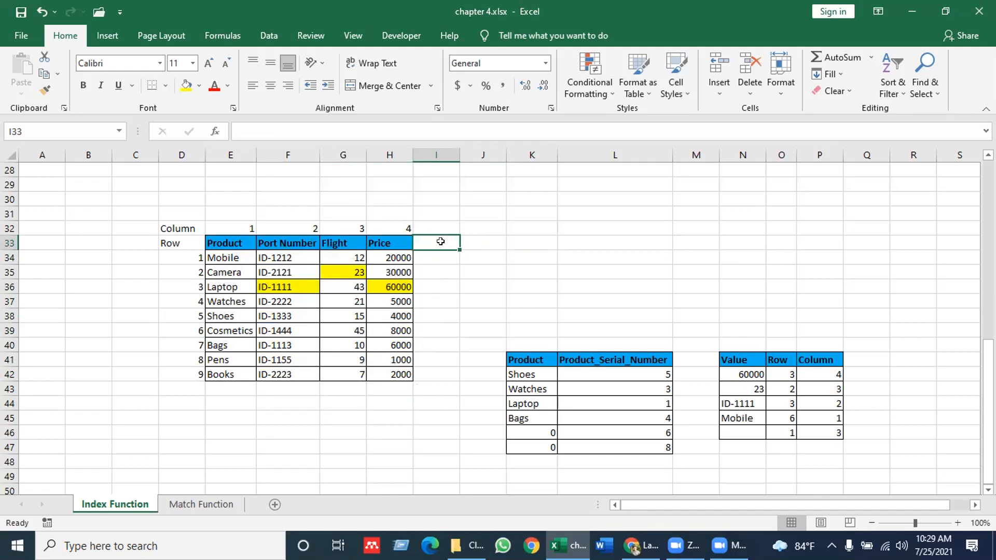
key(Right)
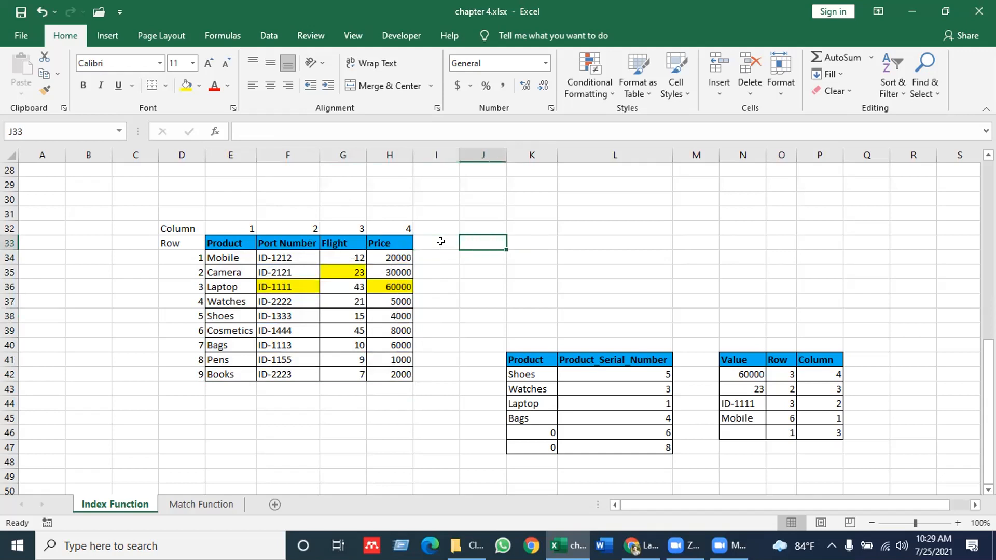
key(Right)
key(Right)
key(Left)
key(Left)
key(Left)
key(Right)
key(Right)
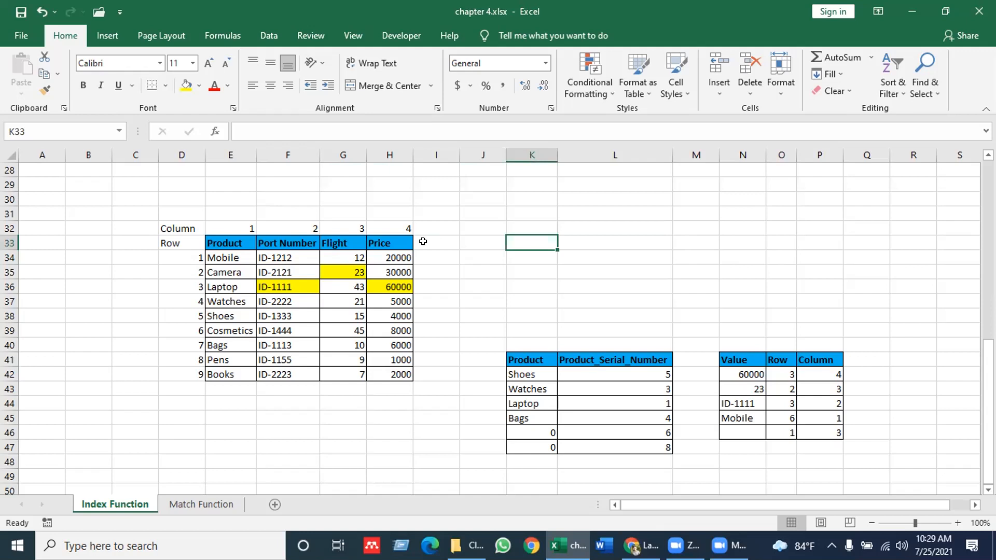
drag(224, 243, 402, 374)
click(449, 240)
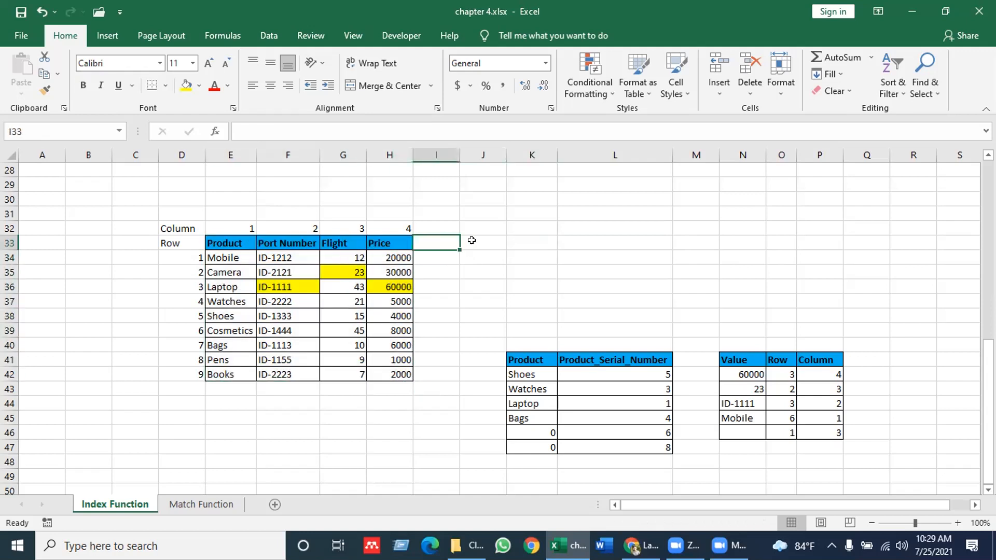
click(469, 240)
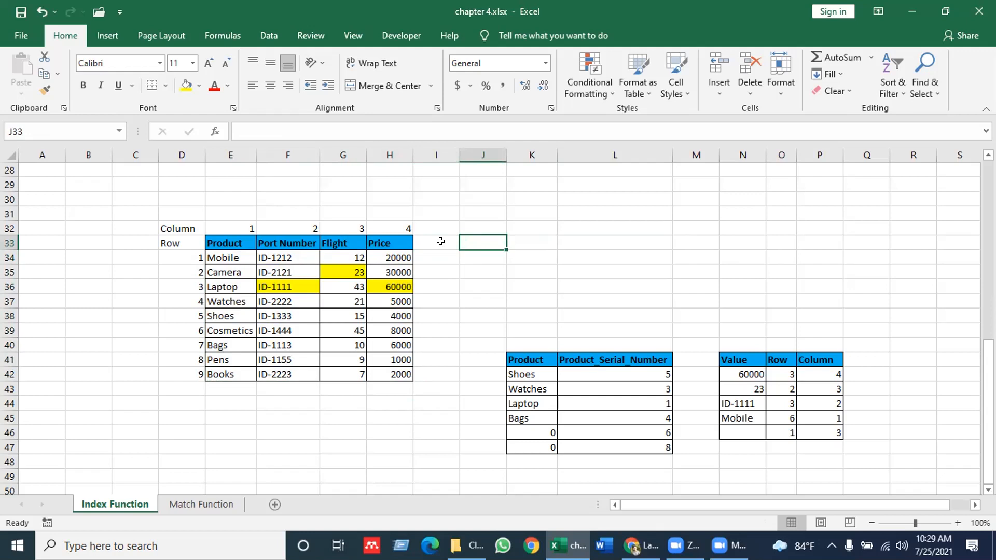
Step: Examine which product cells the array references of the copied INDEX formulas in K45 and K46 cover
click(532, 429)
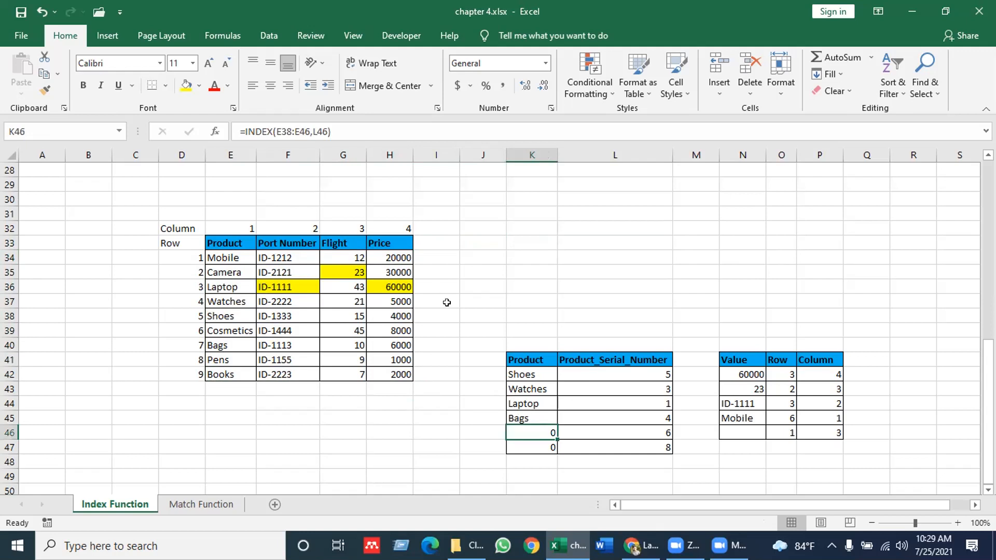
click(532, 416)
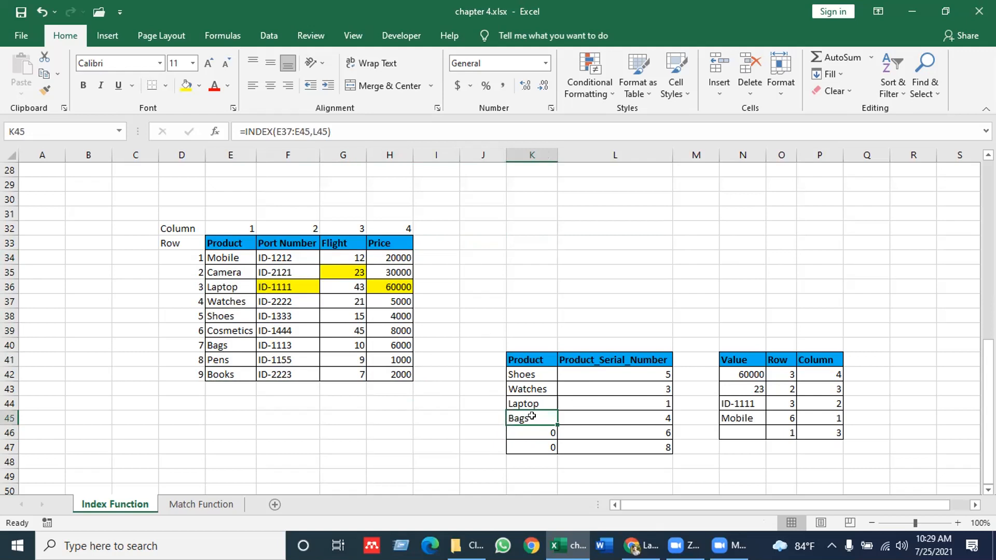
click(299, 129)
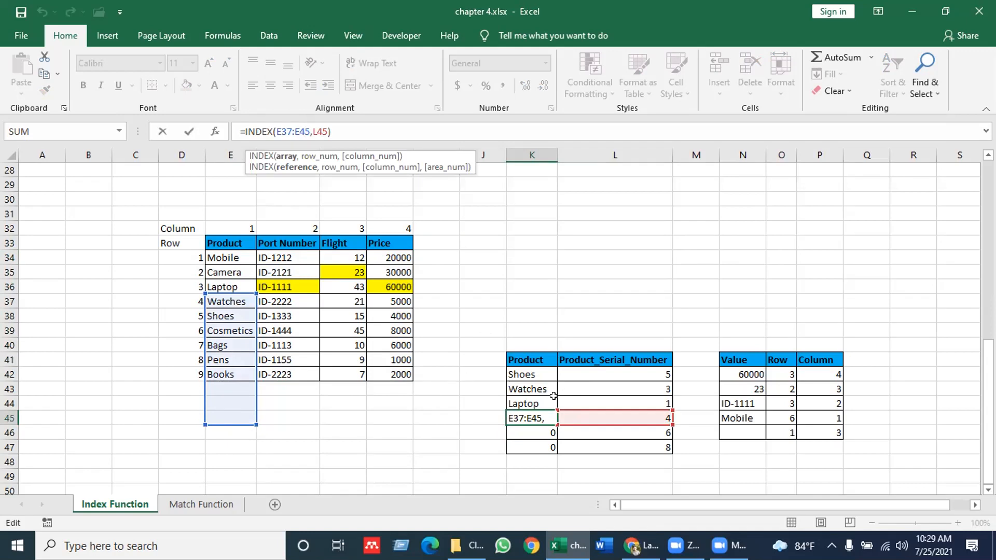
key(Return)
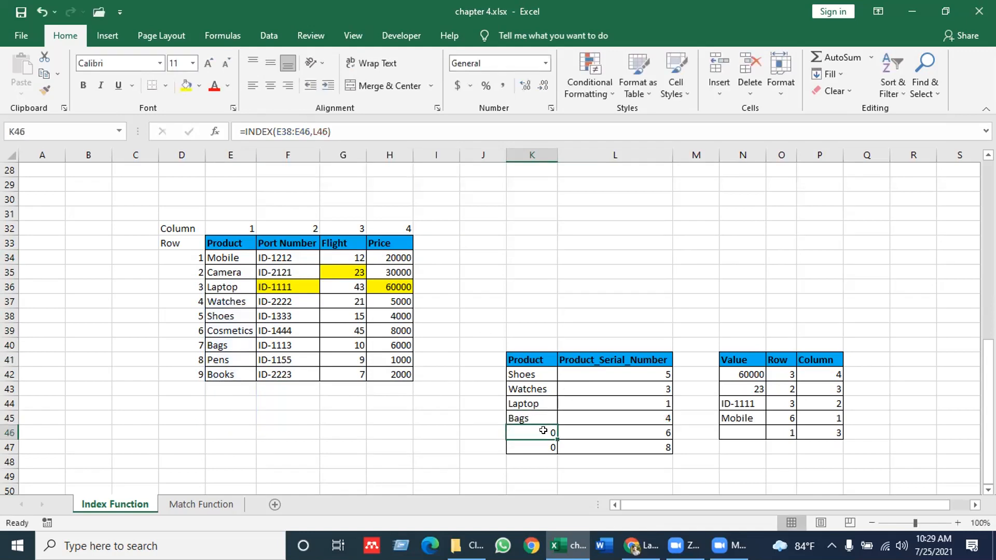
key(F2)
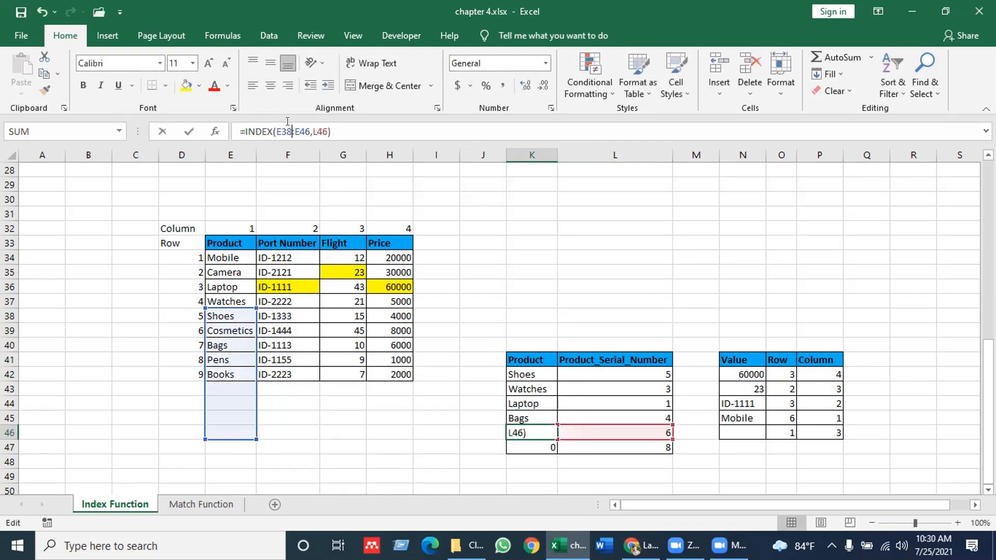
key(Left)
key(Left)
key(Left)
key(Left)
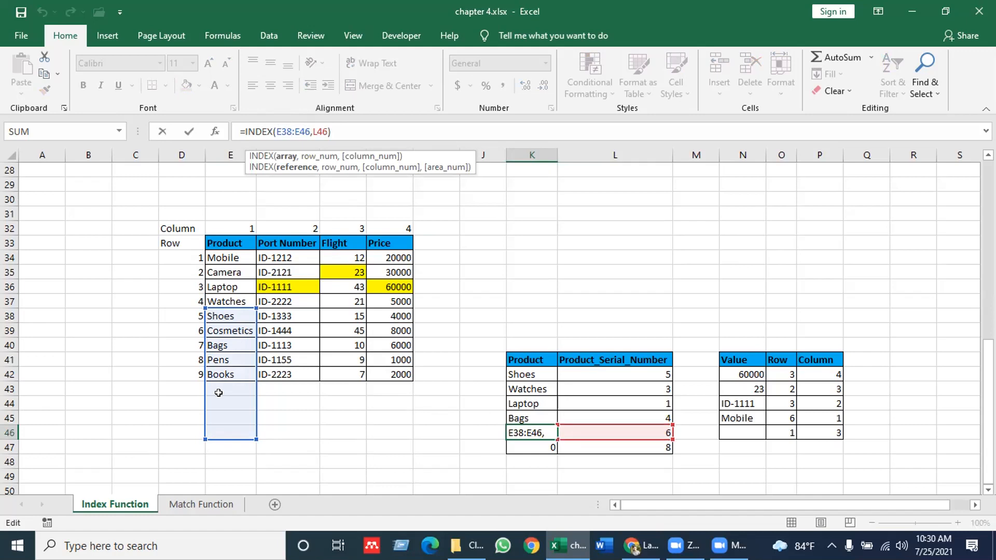
key(Escape)
click(308, 343)
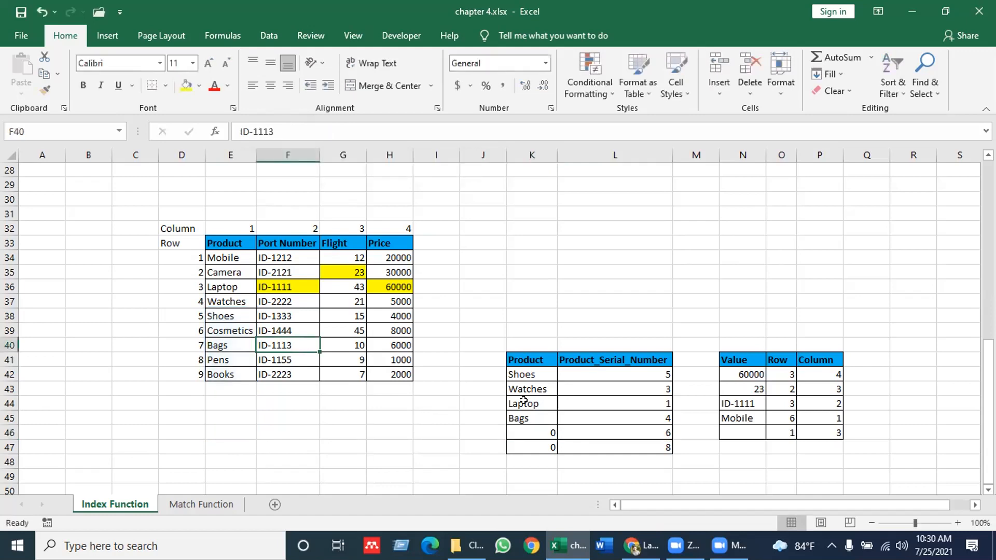
Step: Replace the formula in K46 with =INDEX(E34:E42,L46) to return the product for its serial number from the full product list
click(535, 427)
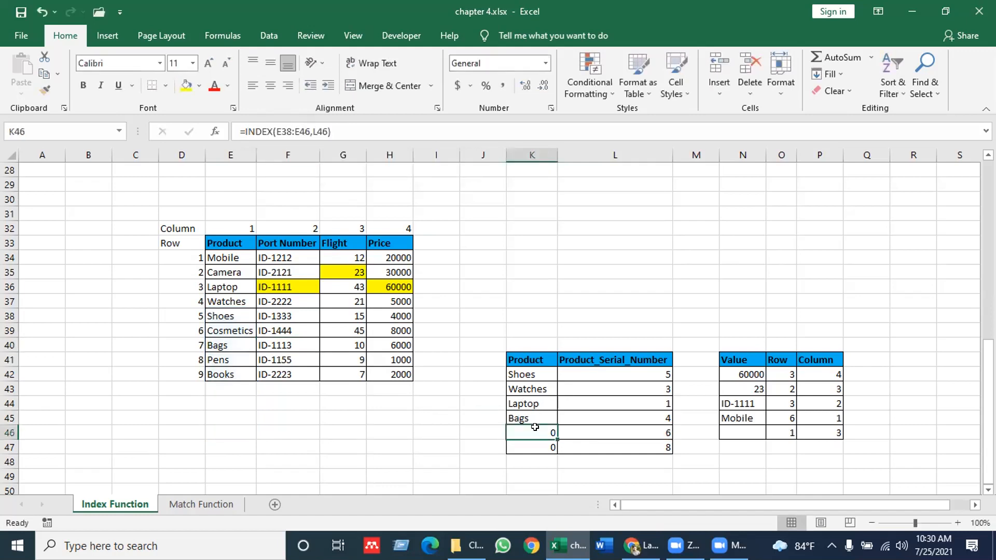
text(=i)
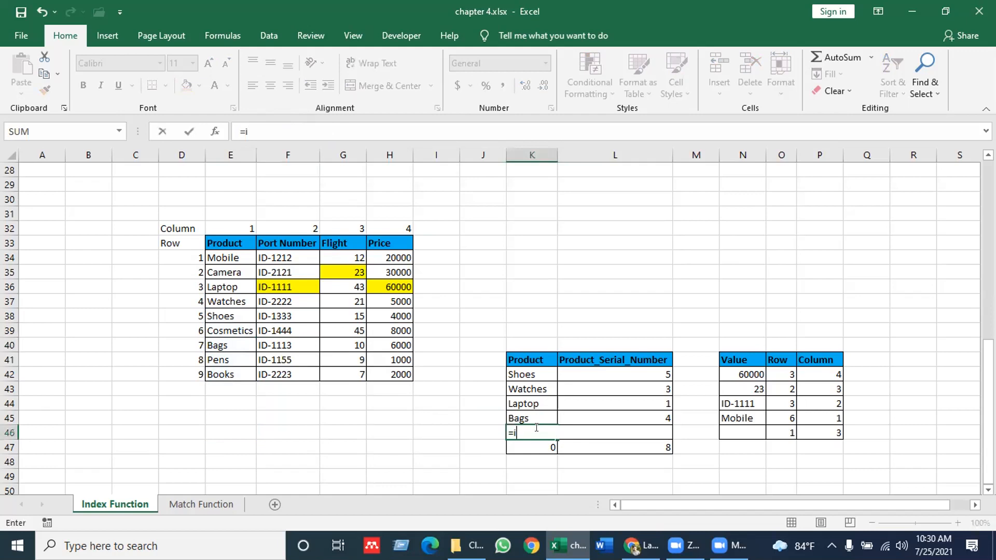
text(ndex)
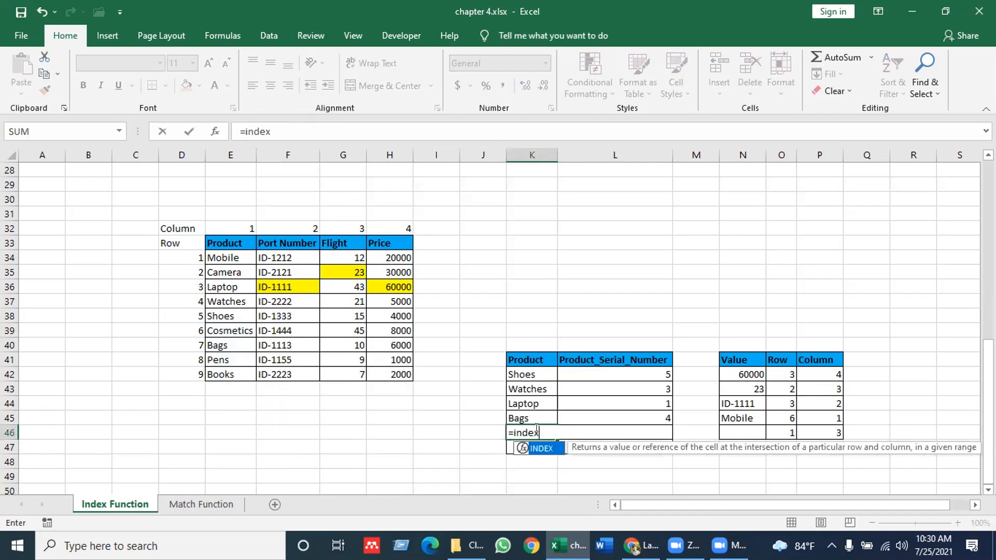
key(Tab)
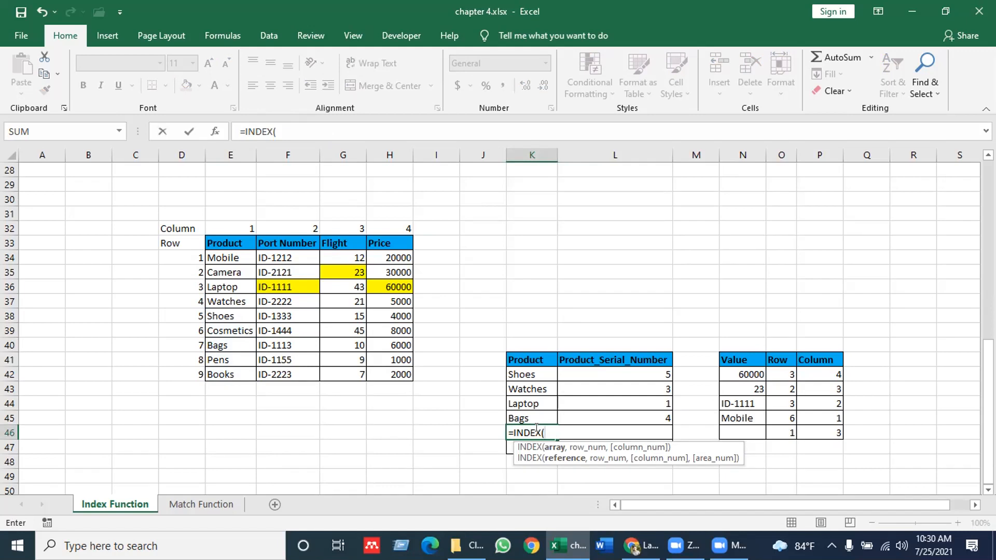
click(217, 254)
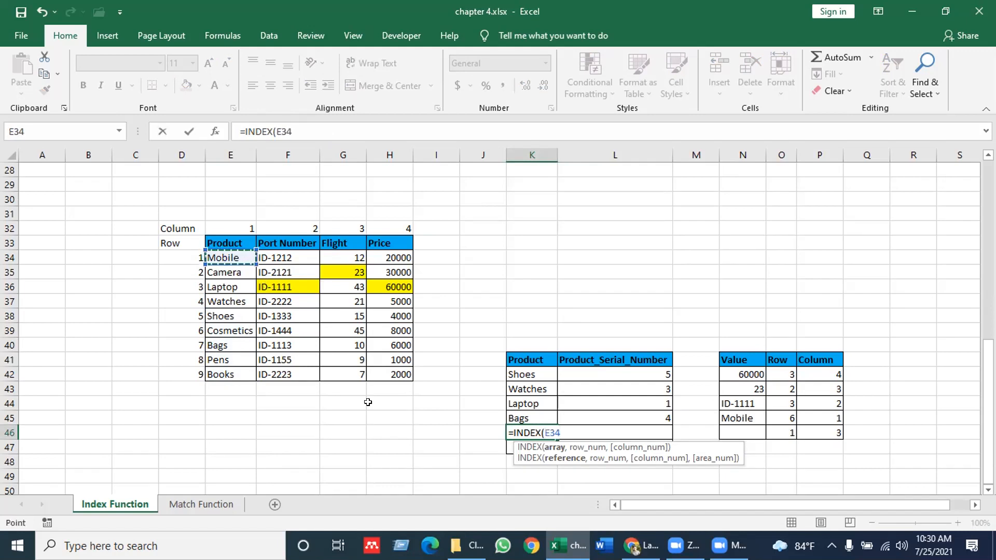
key(BackSpace)
key(BackSpace)
key(BackSpace)
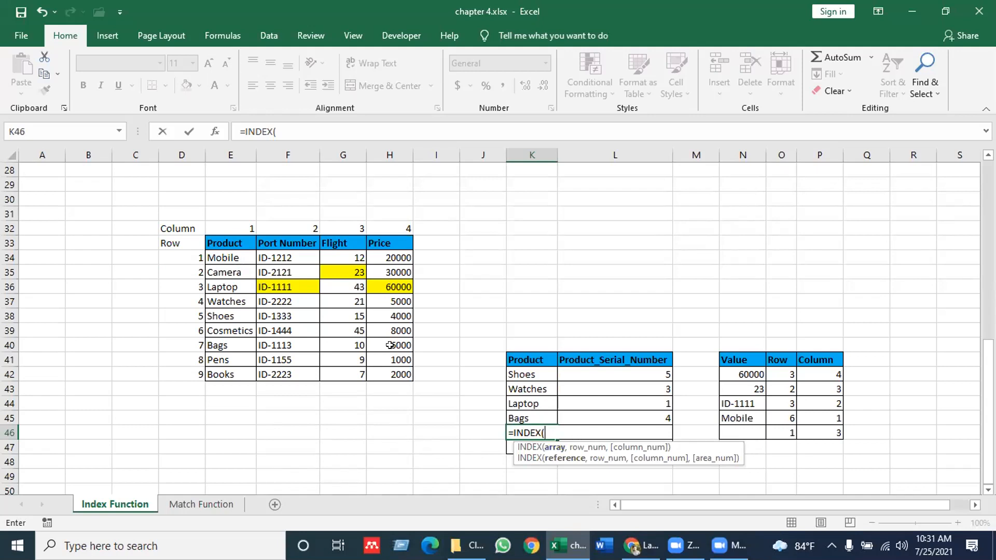
click(229, 259)
drag(229, 265, 232, 370)
text(,)
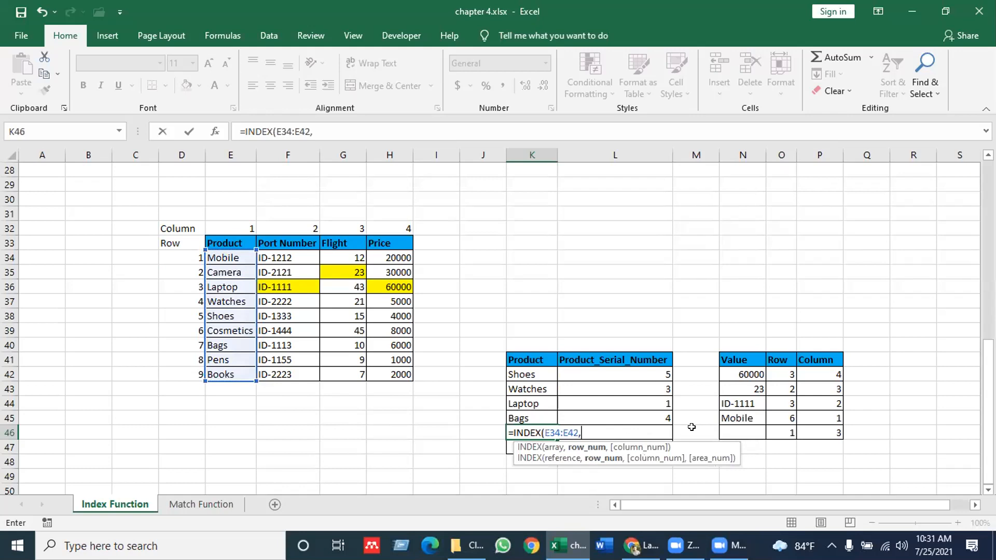
click(693, 426)
key(Left)
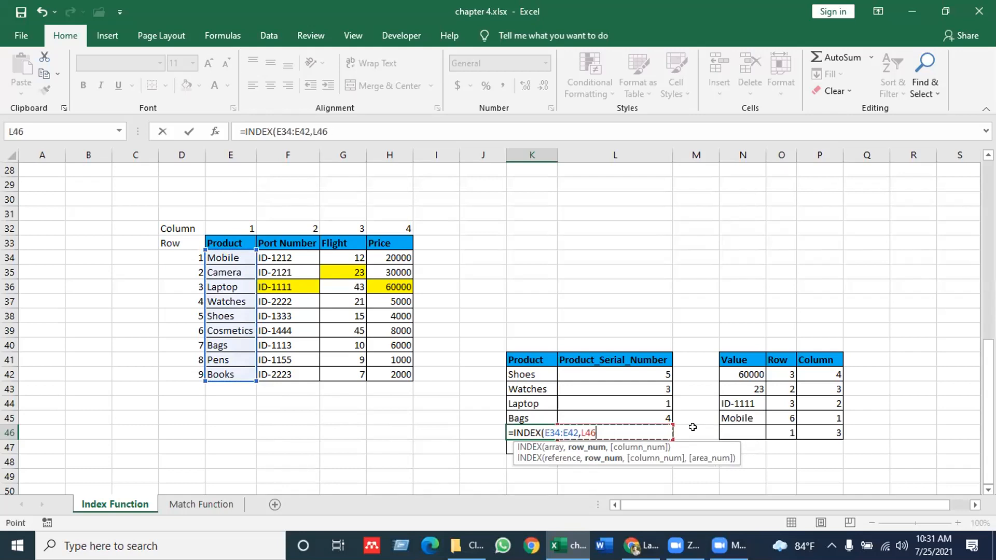
key(Return)
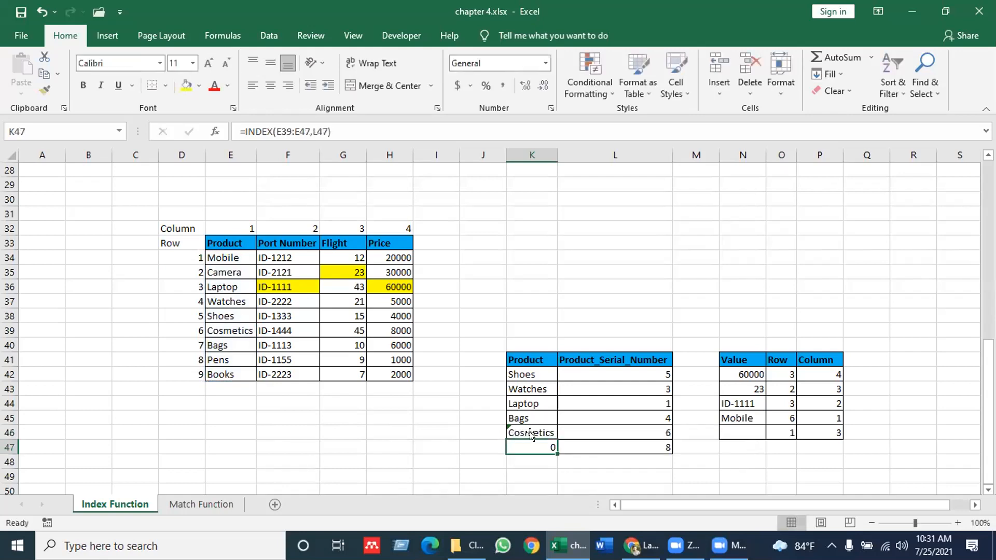
Step: Replace the formula in K47 with =INDEX(E34:E42,L47) to look up its serial number in the full product list
text(=ind)
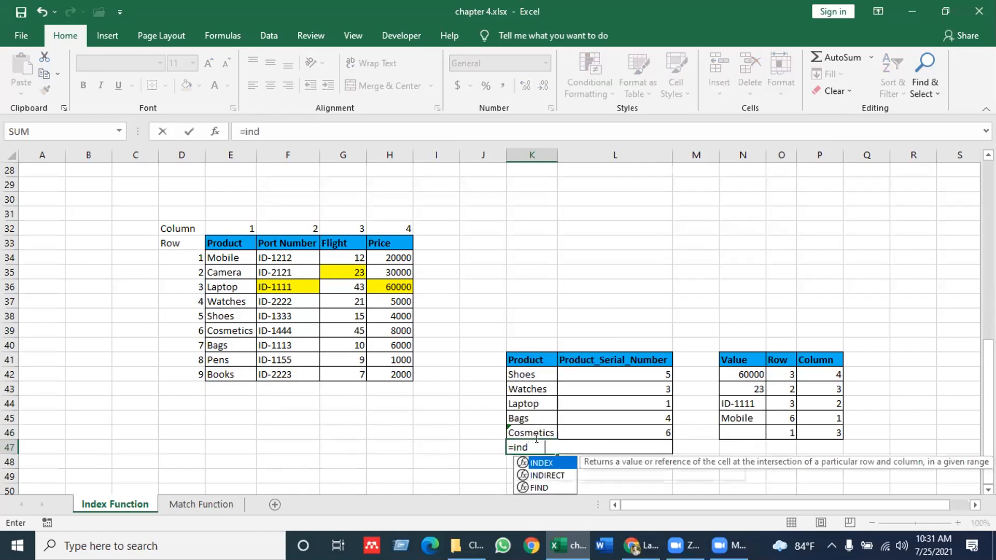
key(Tab)
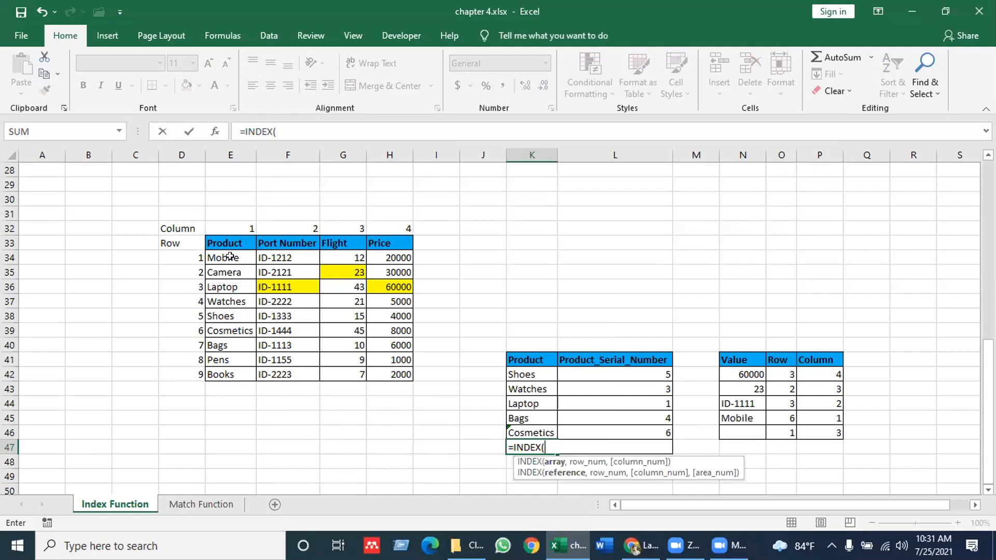
drag(230, 256, 239, 365)
text(,)
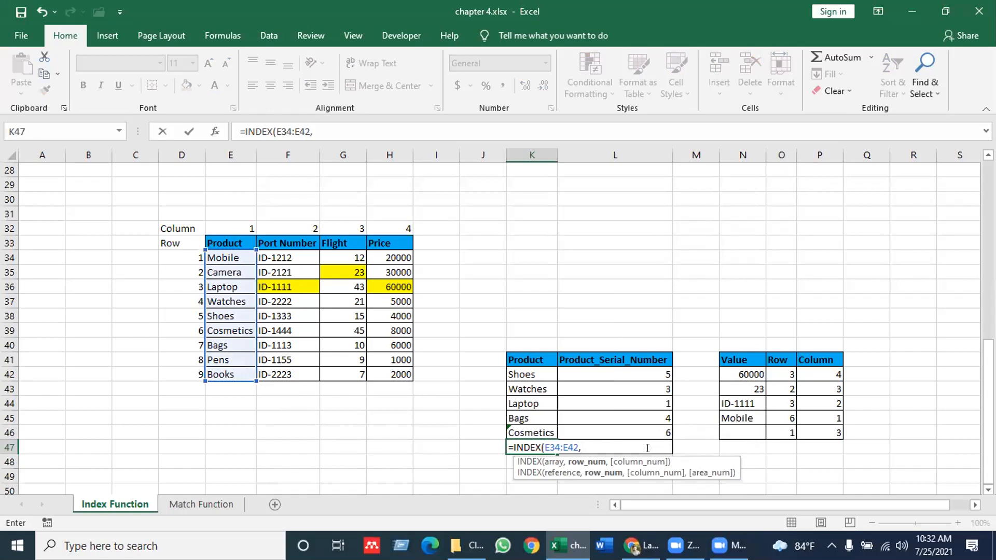
click(695, 441)
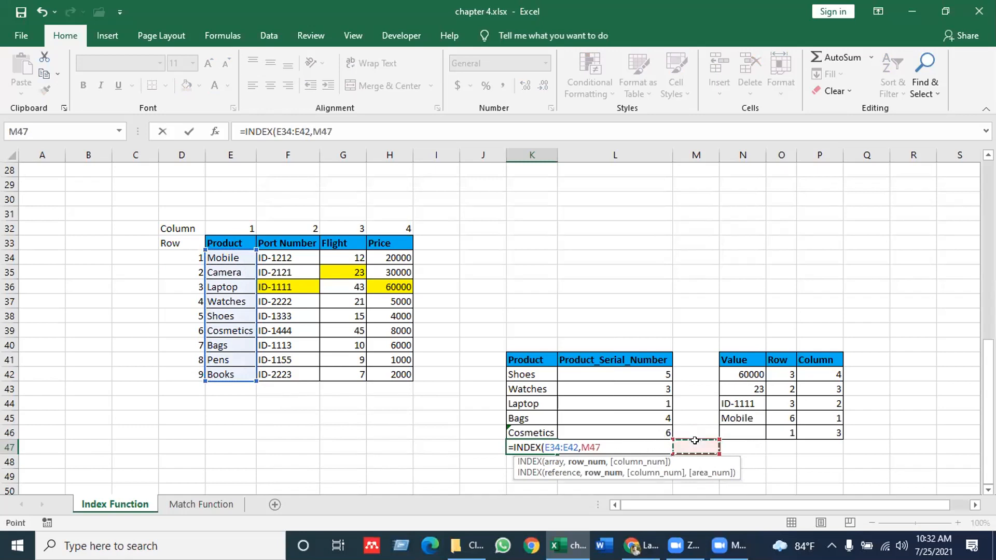
key(Left)
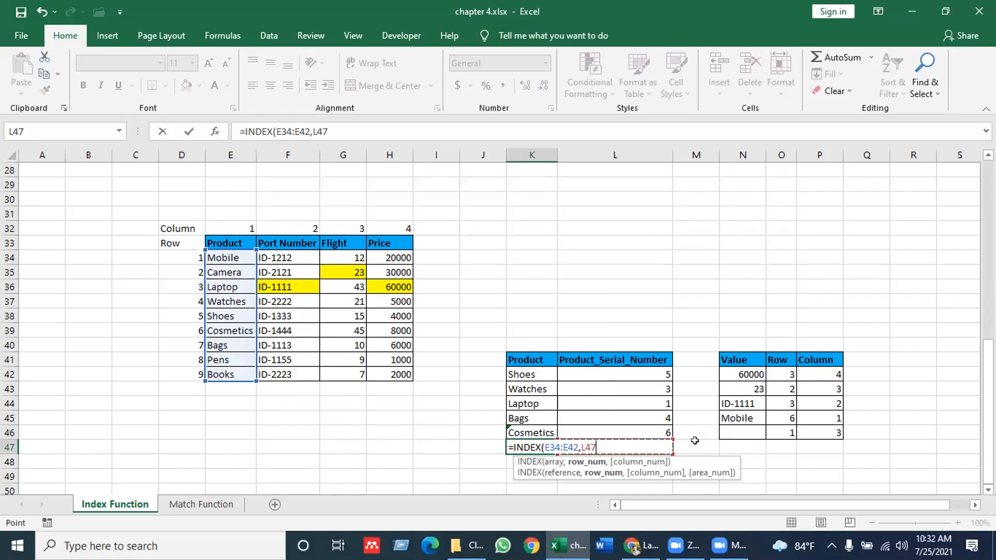
key(Return)
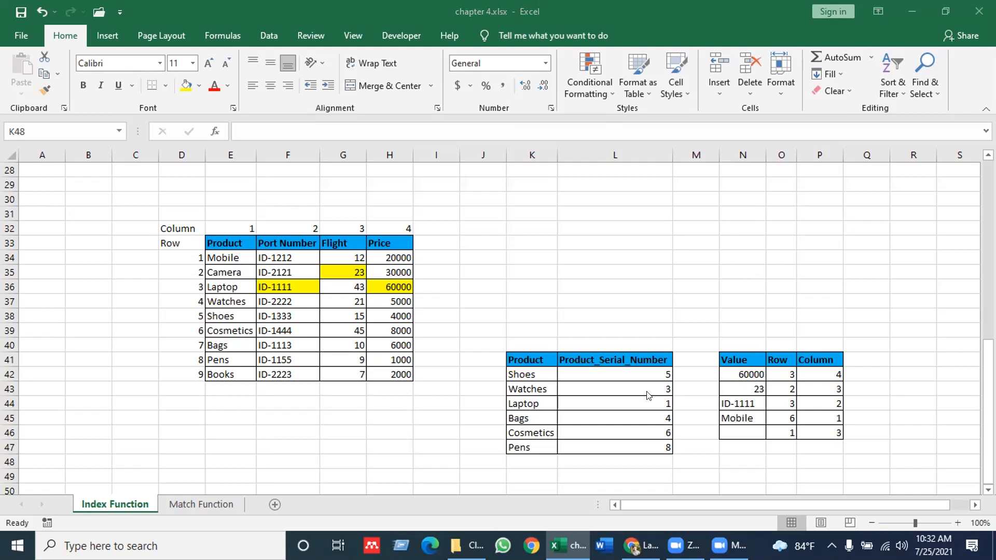
Step: Examine the array range used by the copied INDEX formula in K44 against its serial number
click(614, 400)
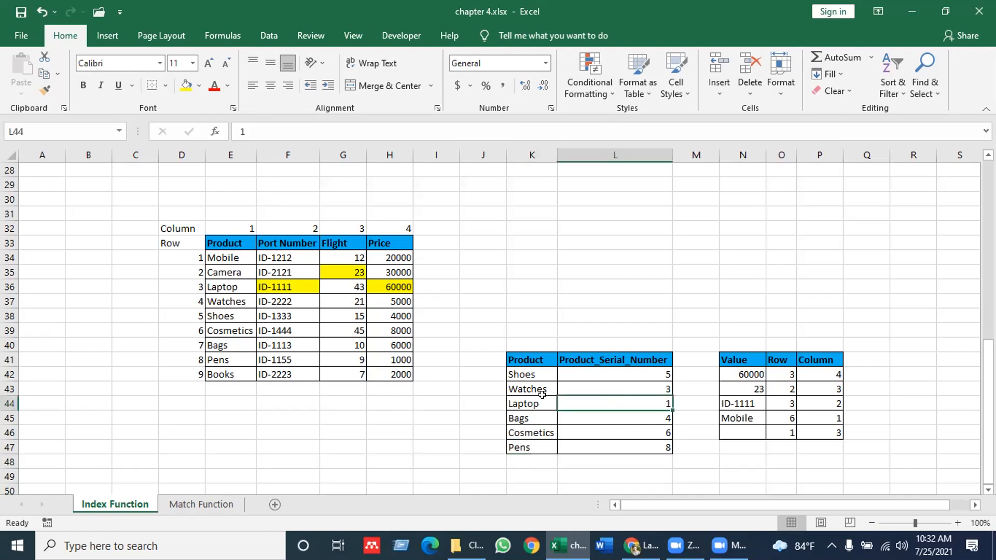
click(542, 397)
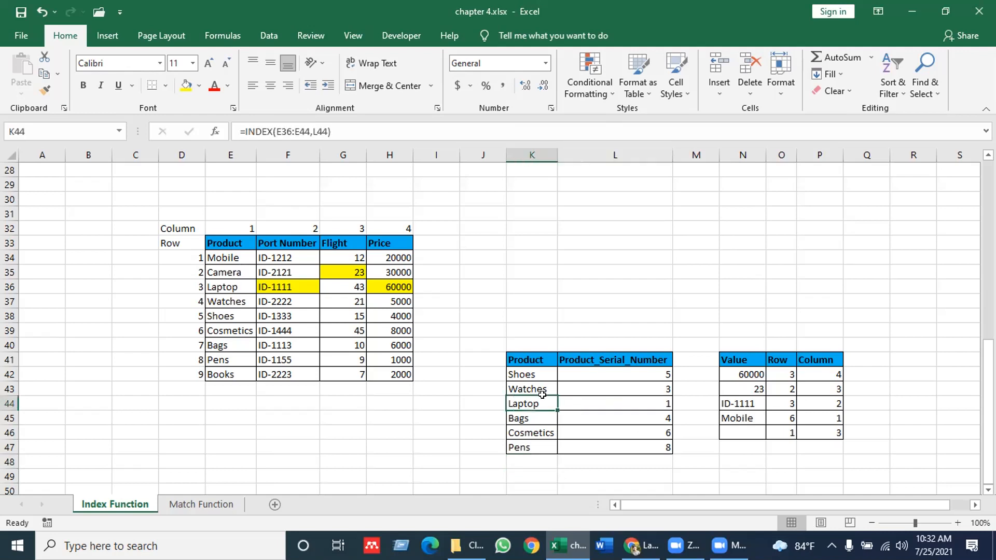
click(299, 129)
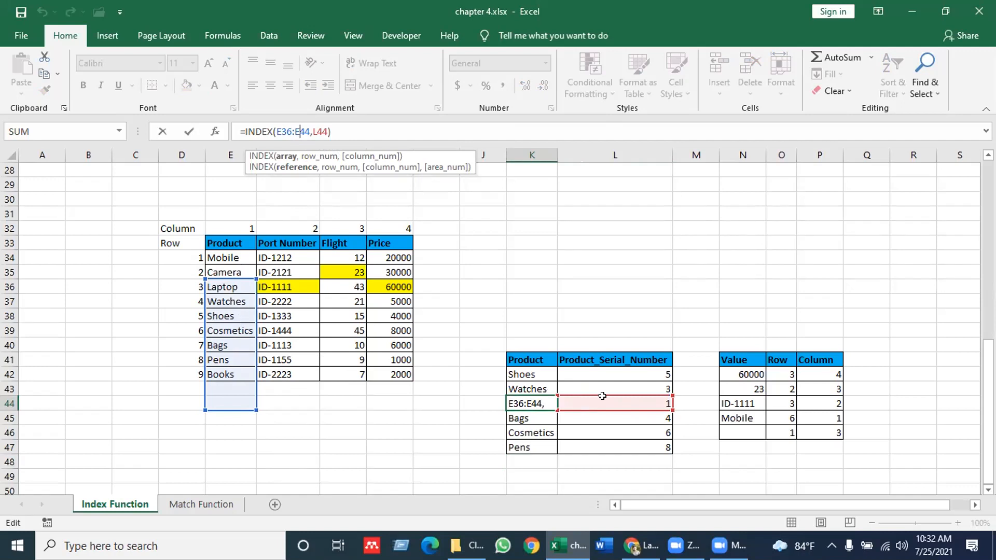
key(Return)
key(Up)
key(Up)
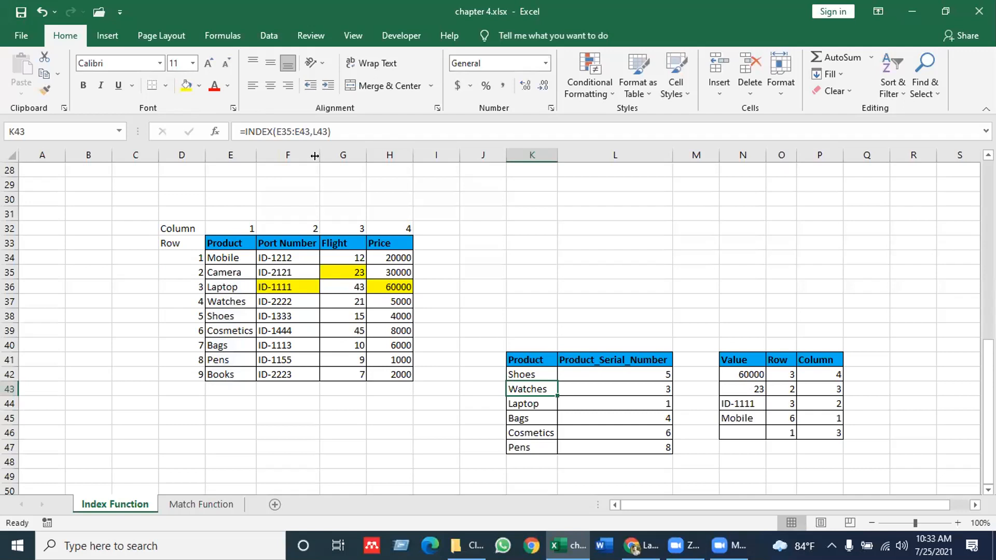
Step: Check the array range of the copied INDEX formula in K43 and clear that cell
click(300, 124)
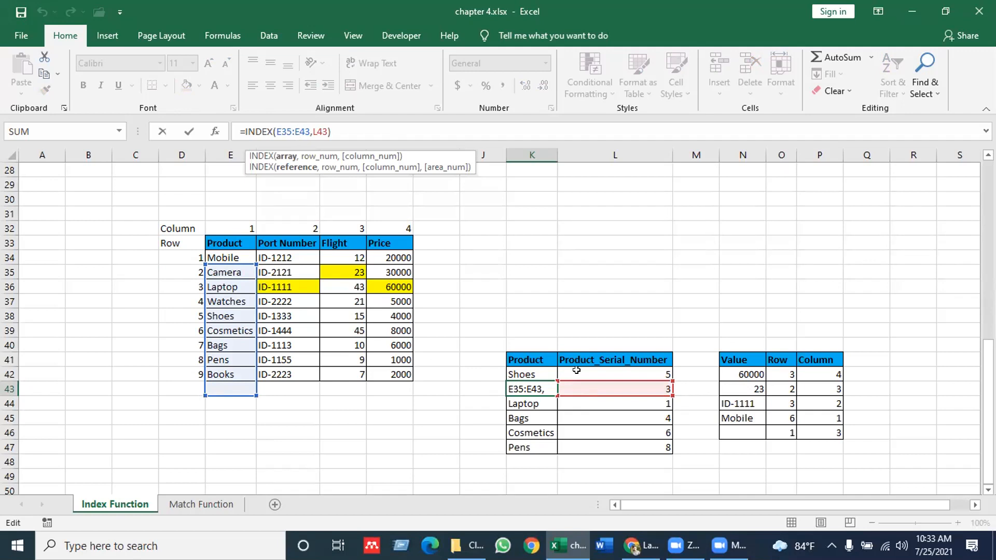
key(ctrl+Return)
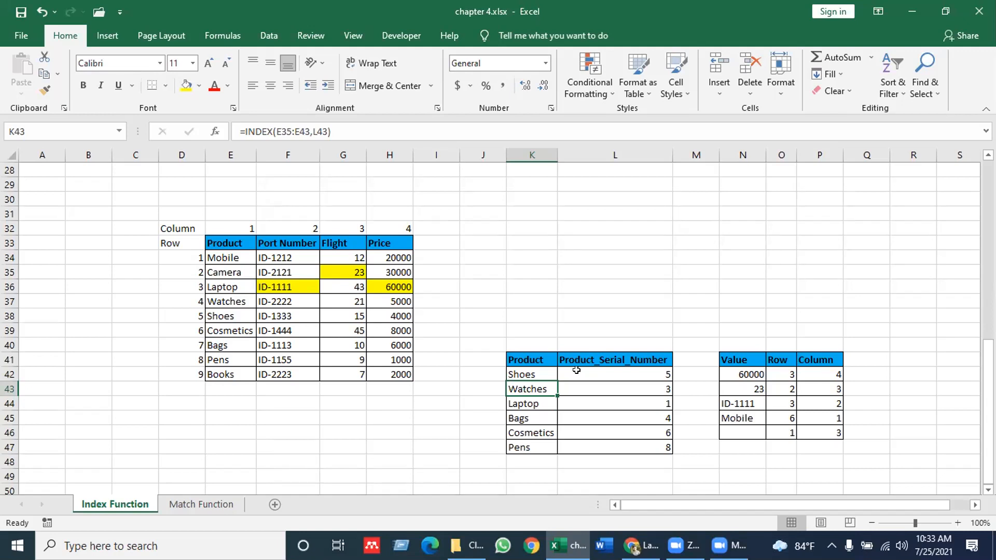
key(Delete)
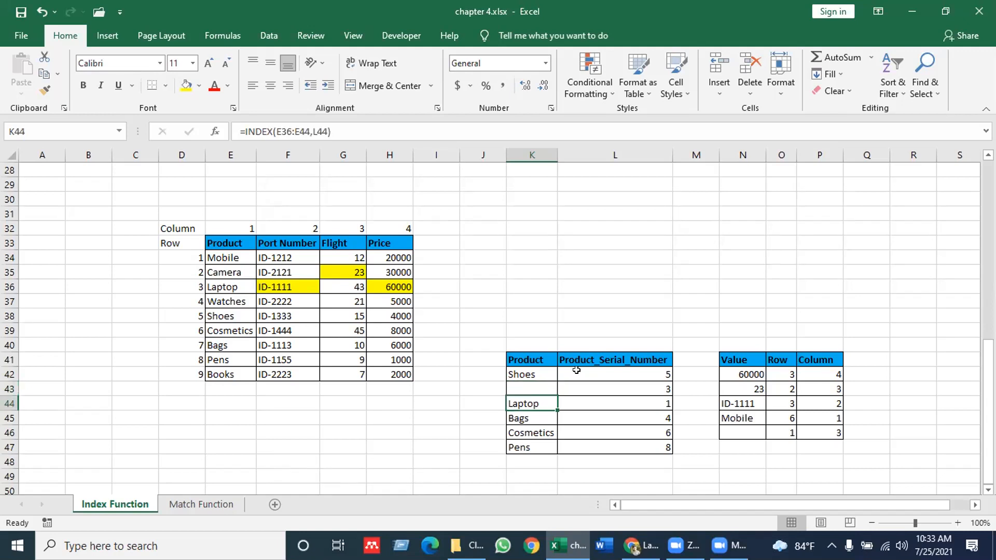
Step: Clear the copied INDEX formulas from K44 and K45, checking K45's array range before deleting it, and return to the empty cell K43
key(Delete)
key(Down)
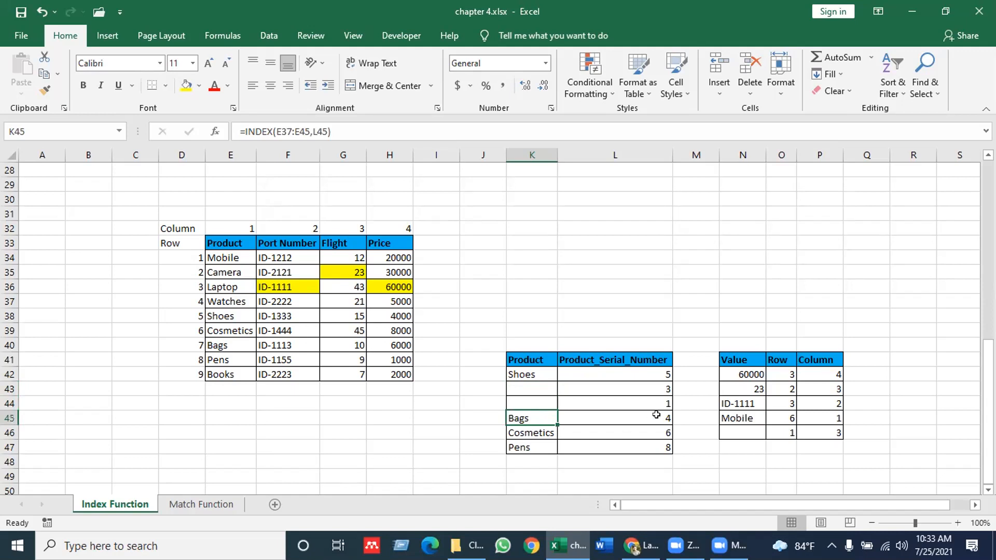
click(278, 129)
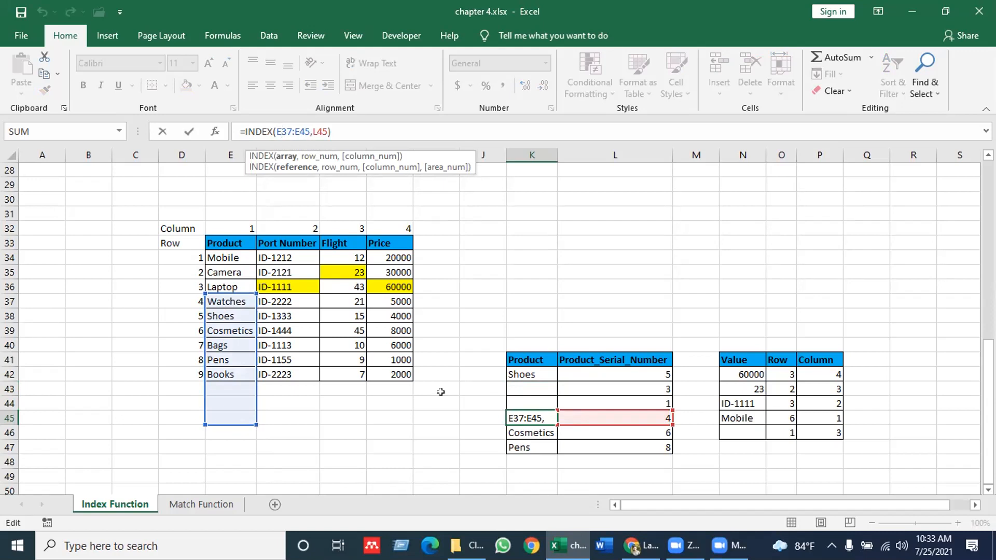
key(ctrl+Return)
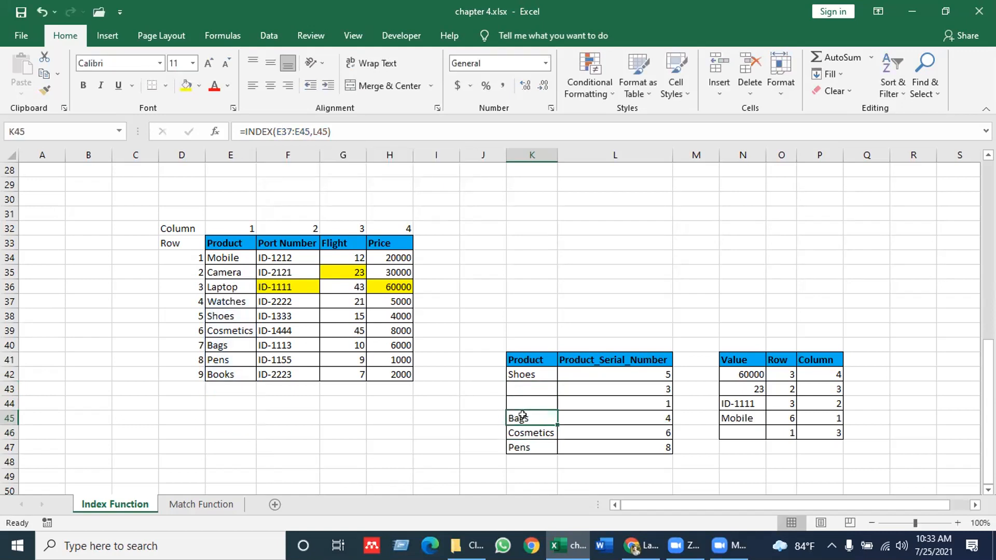
key(Delete)
key(Up)
key(Up)
key(Up)
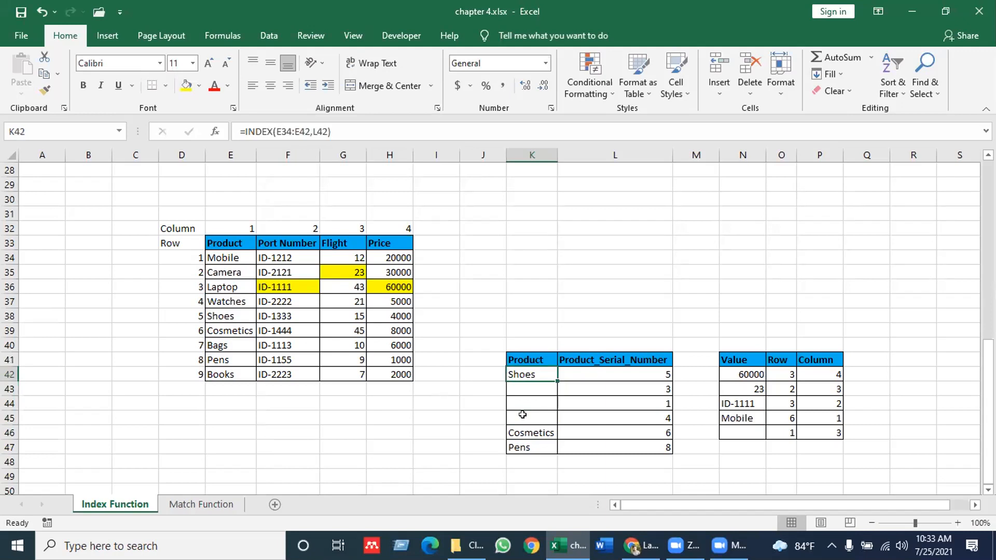
key(Down)
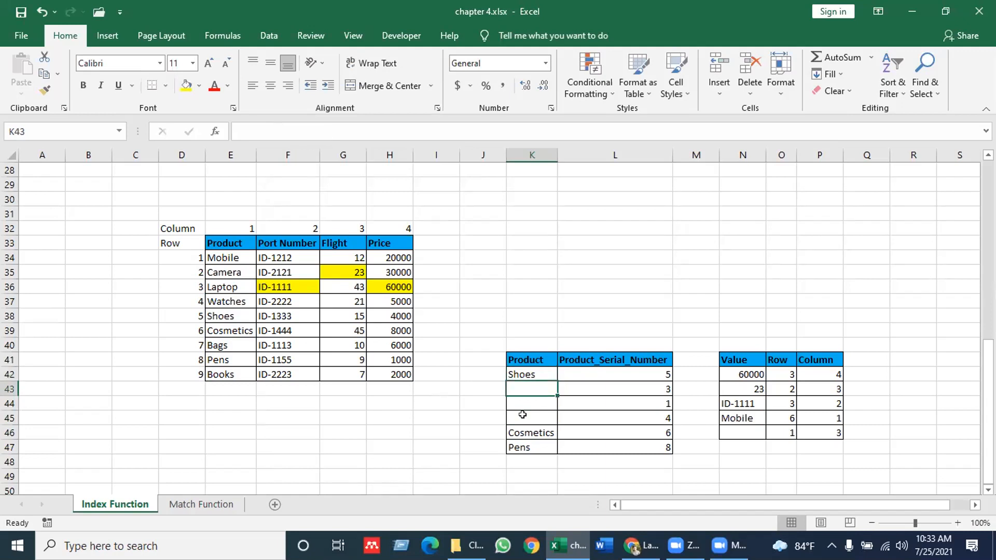
key(Down)
key(Up)
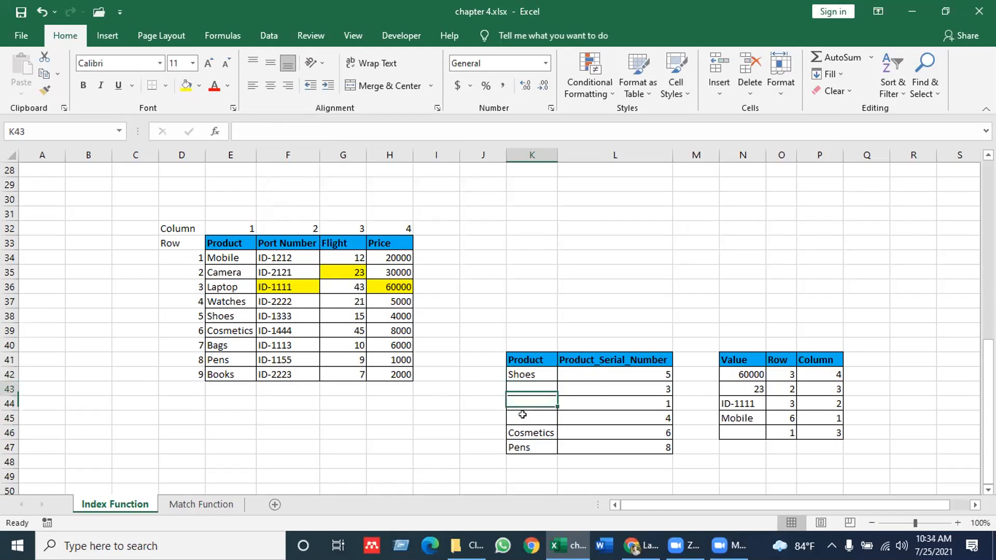
key(Down)
key(Up)
key(Down)
key(Up)
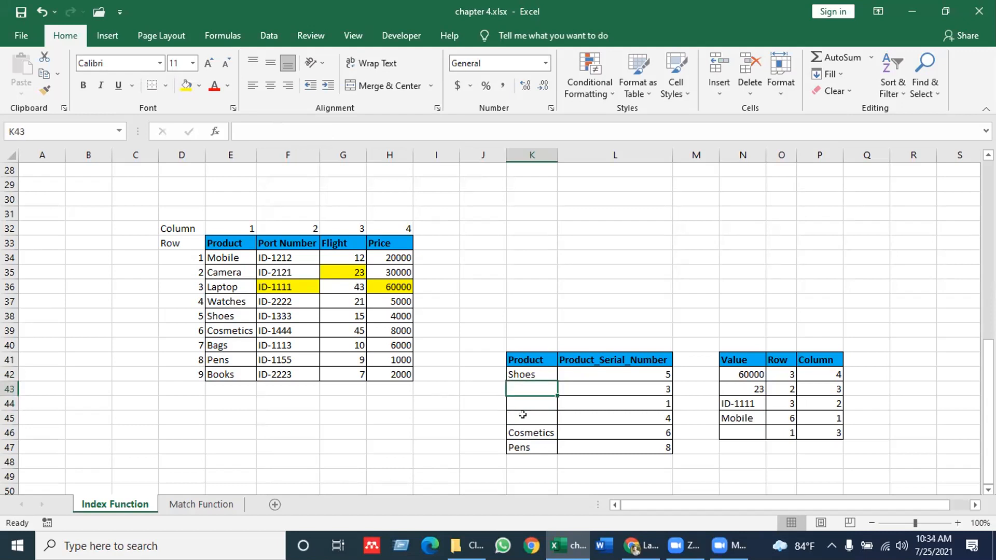
key(Down)
key(Up)
Step: Enter =INDEX(E34:E42,L43) in K43 to return the product for its serial number from the full product list
text(=in)
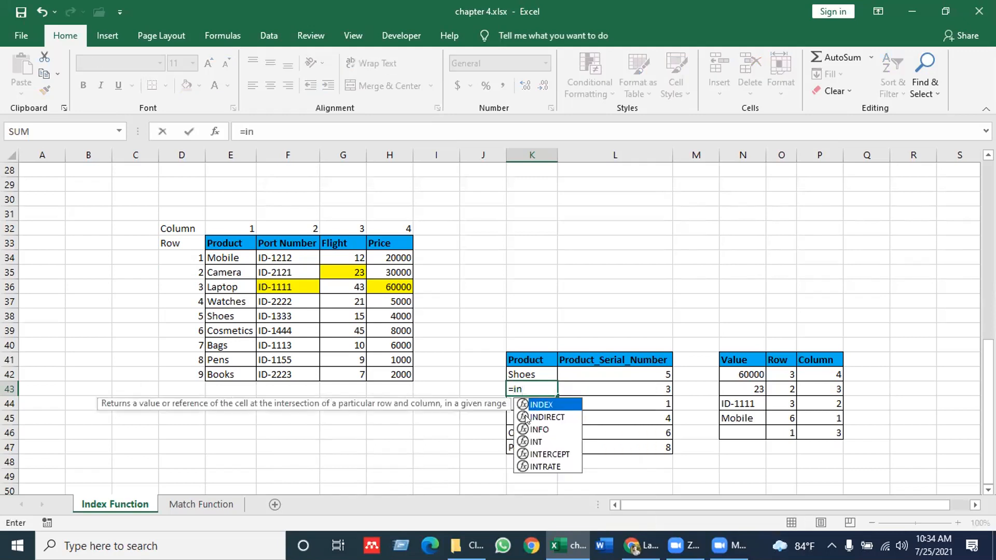
key(Tab)
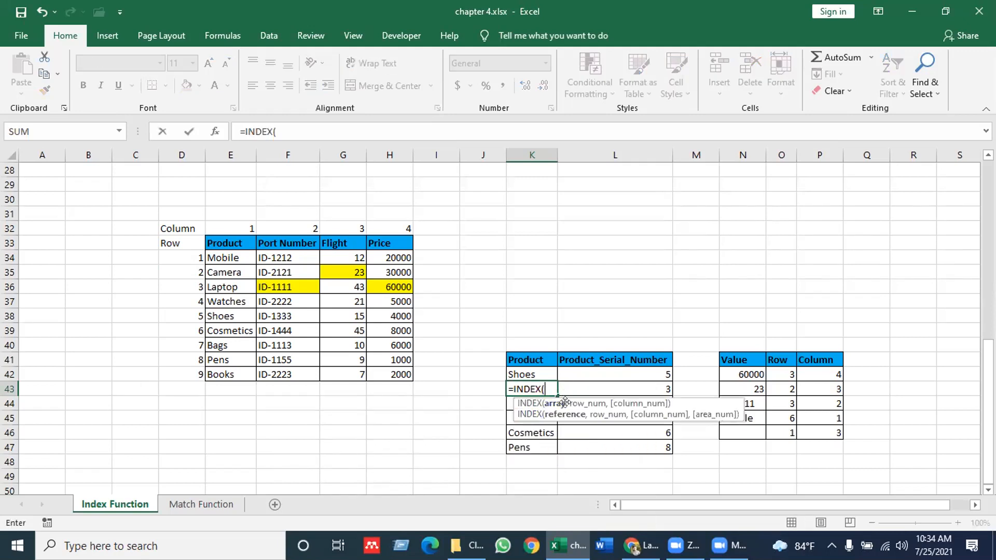
click(229, 257)
drag(236, 334, 231, 366)
text(,)
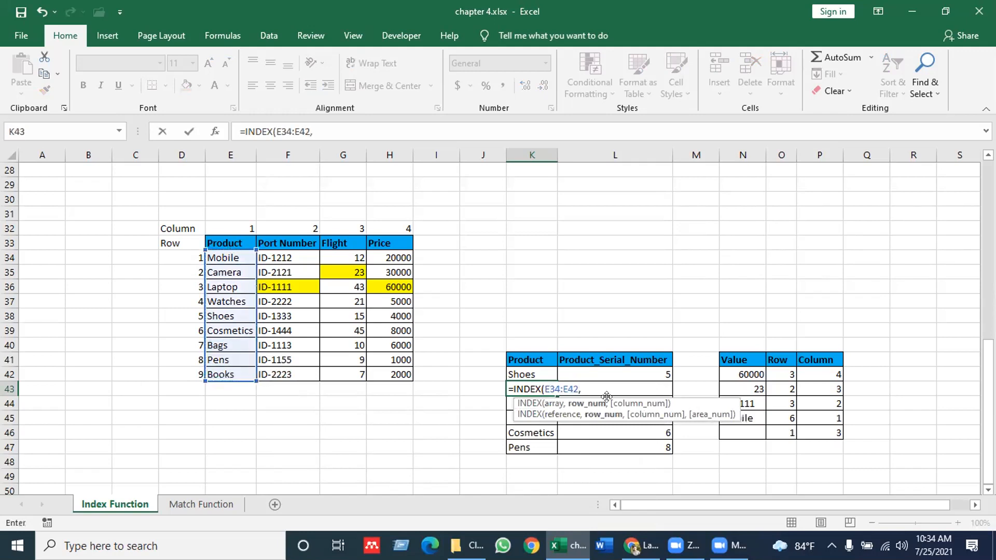
click(686, 384)
key(Left)
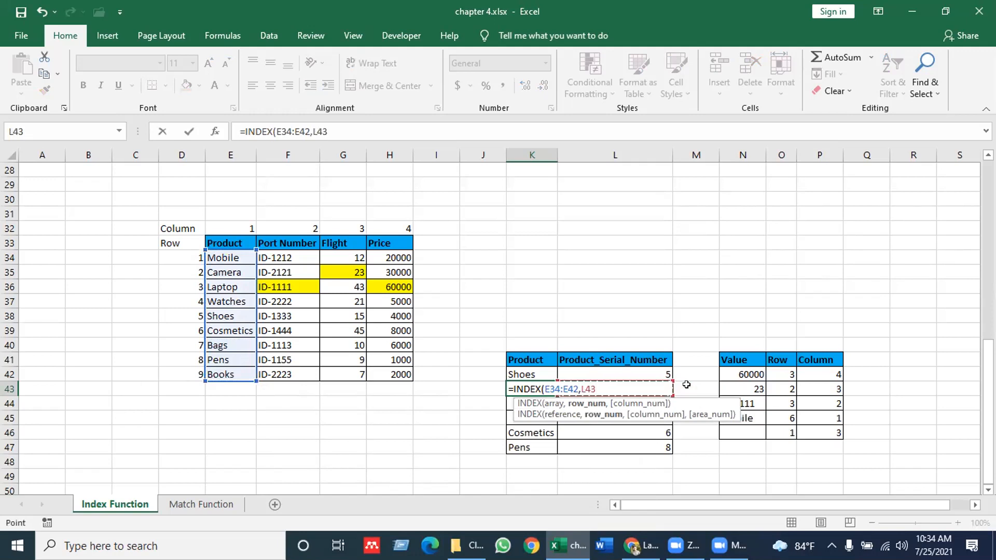
key(Return)
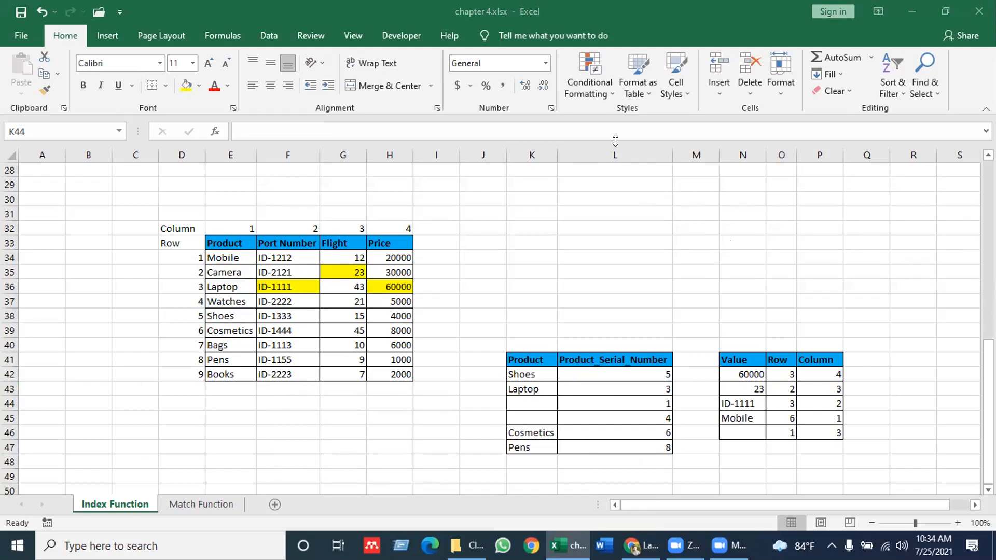
Step: Enter =INDEX(E34:E42,L44) in K44 to look up its serial number in the full product list
click(528, 401)
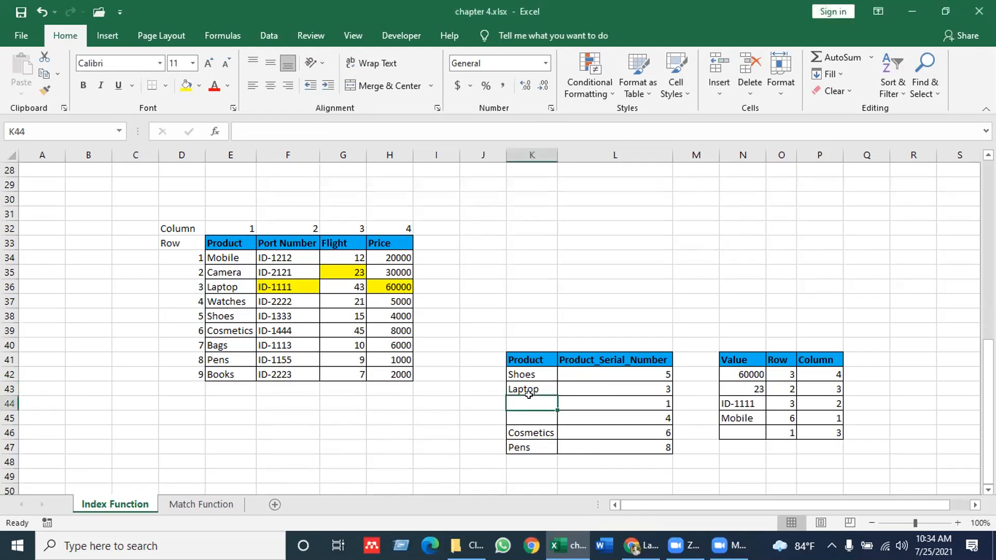
text(=index)
key(Tab)
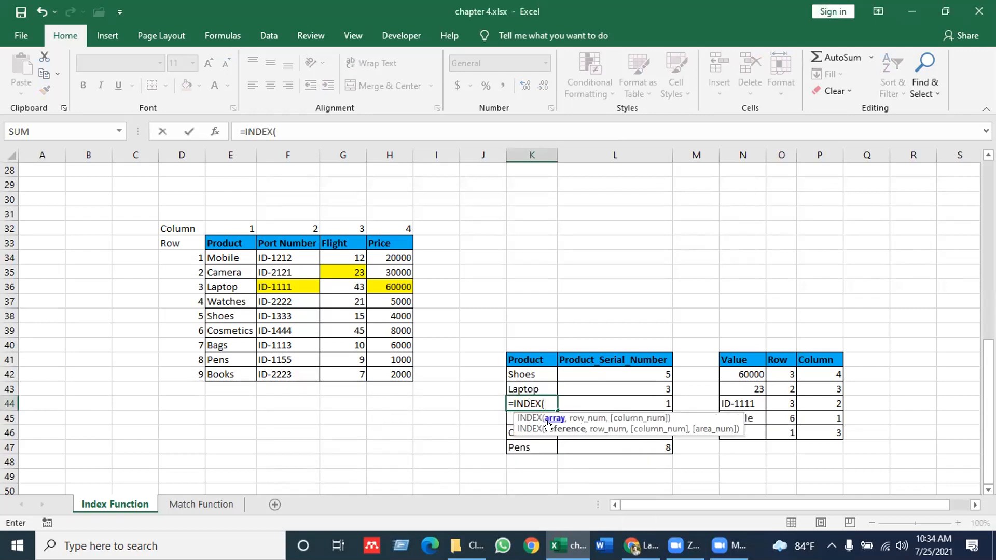
drag(236, 255, 242, 367)
text(,)
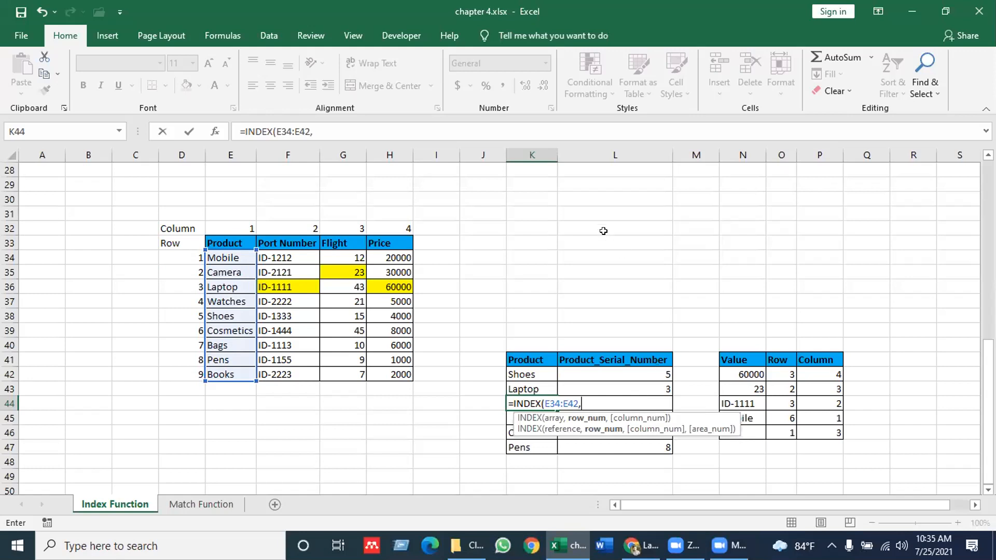
click(593, 206)
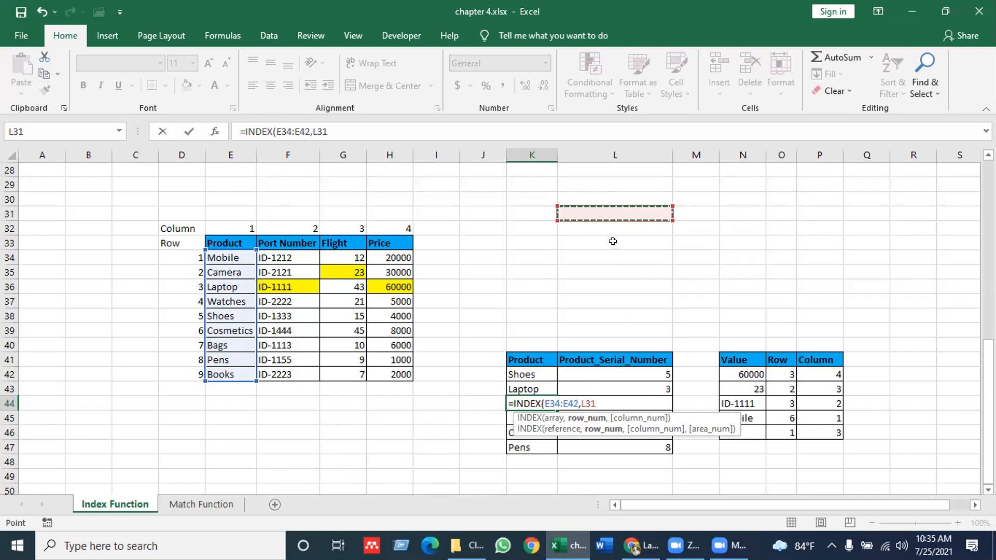
key(Down)
key(Down)
key(Down)
key(Down)
key(Down)
key(Down)
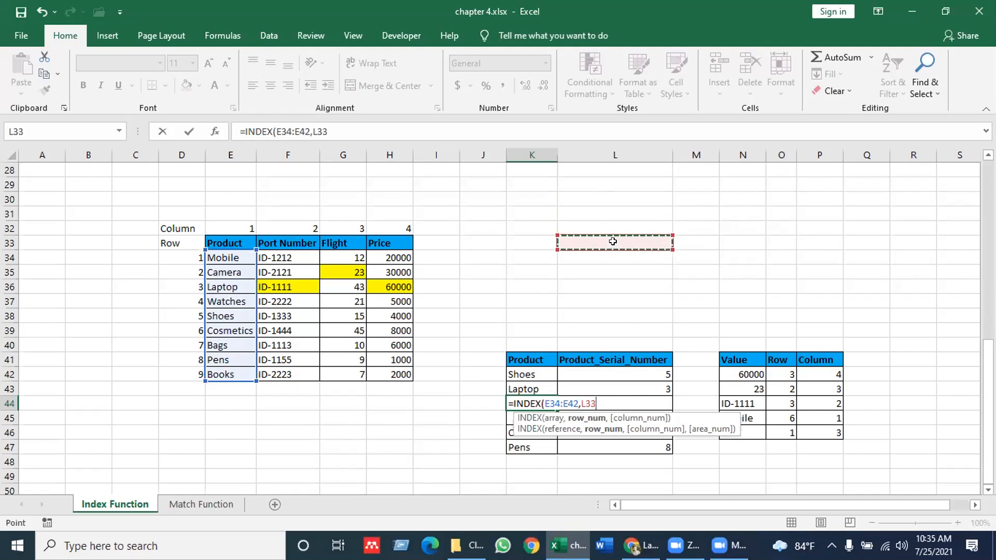
key(Down)
key(Down)
key(Down)
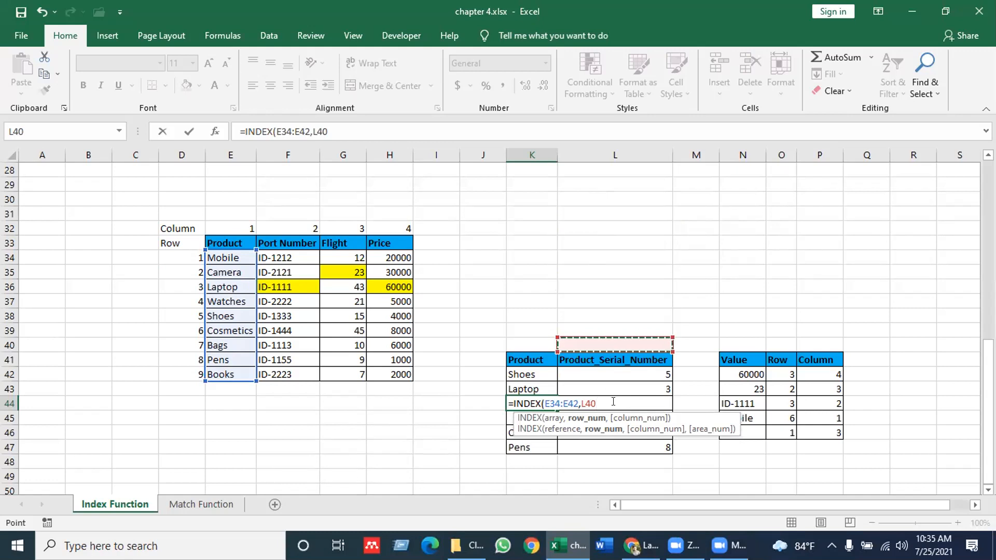
key(Down)
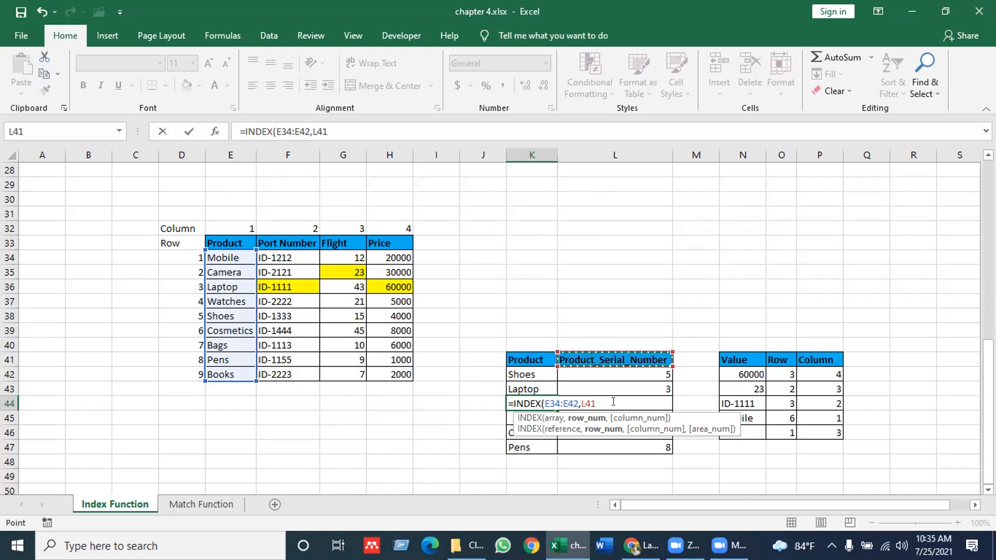
key(Down)
key(Down)
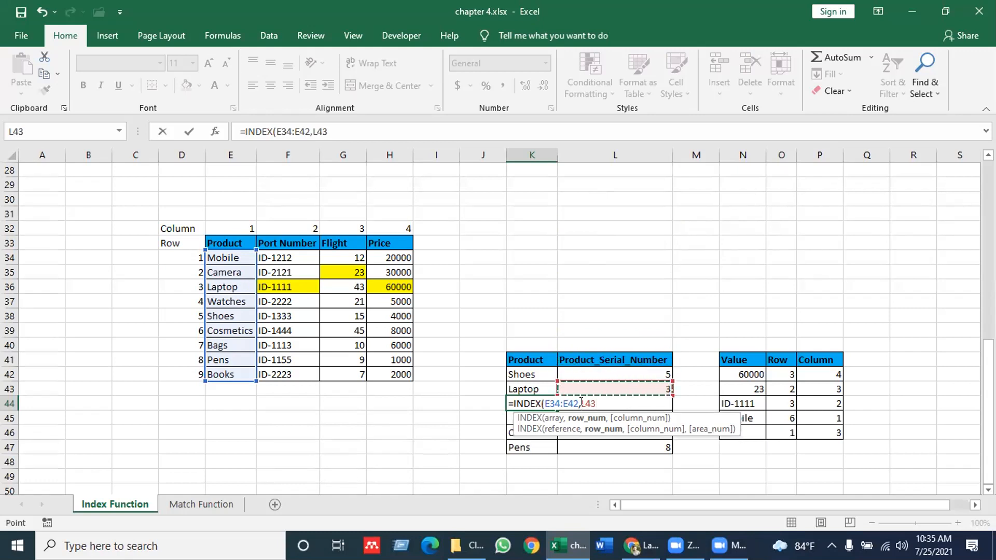
key(Down)
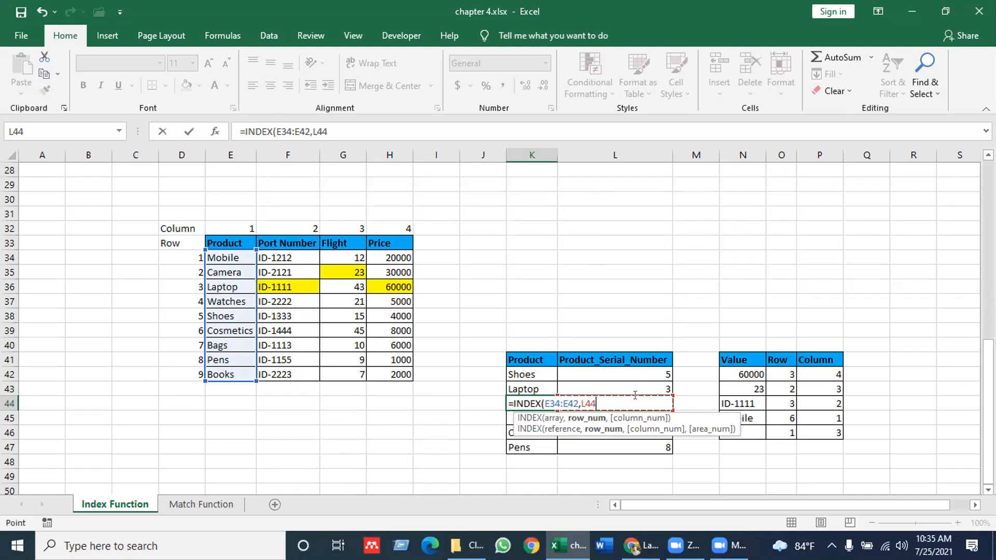
key(Return)
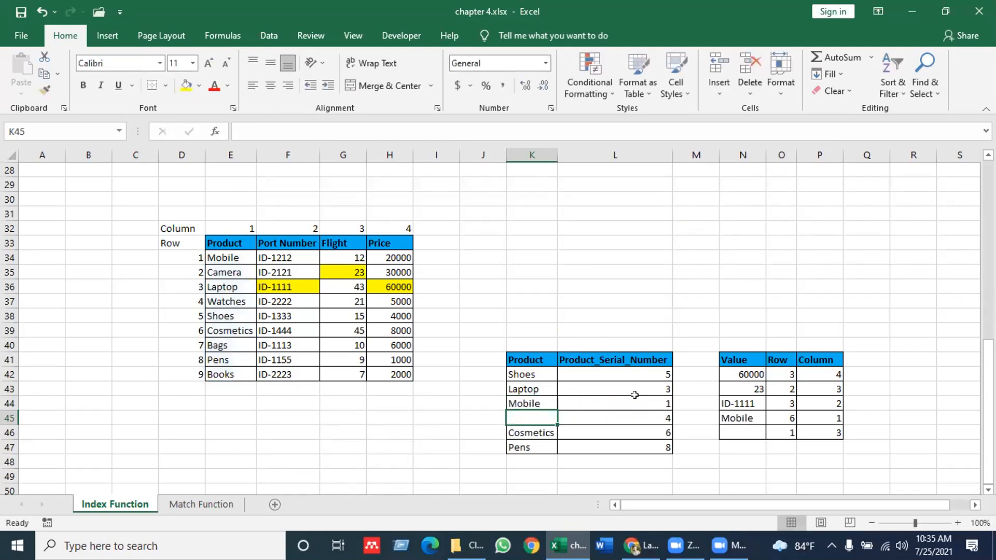
Step: Enter =INDEX(E34:E42,L45) in K45 so the product is looked up from the full product list
text(=in)
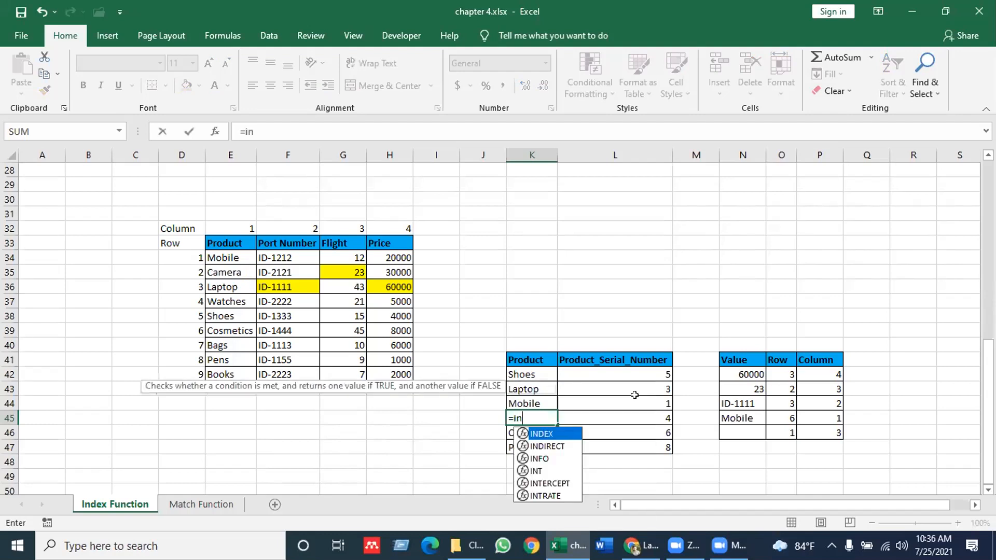
text(de)
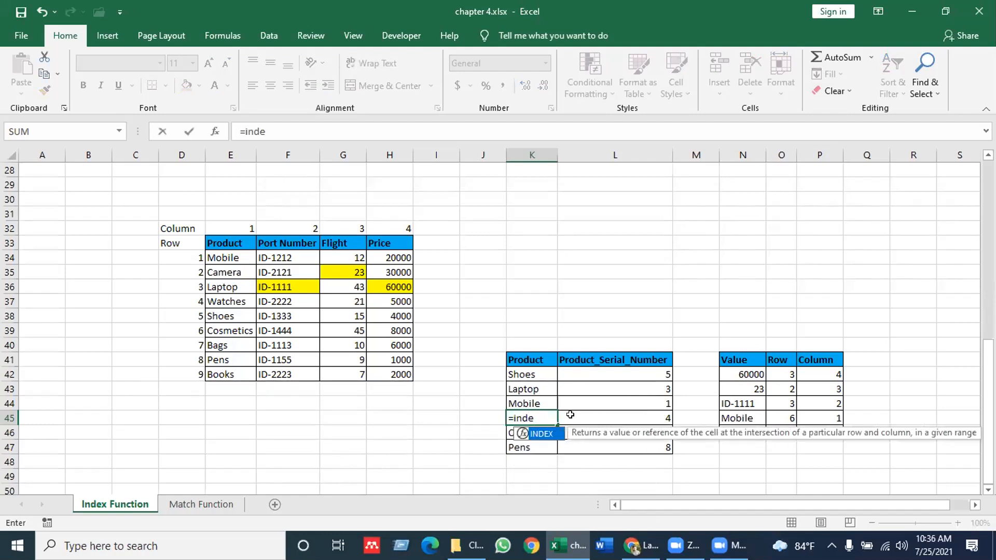
double_click(548, 434)
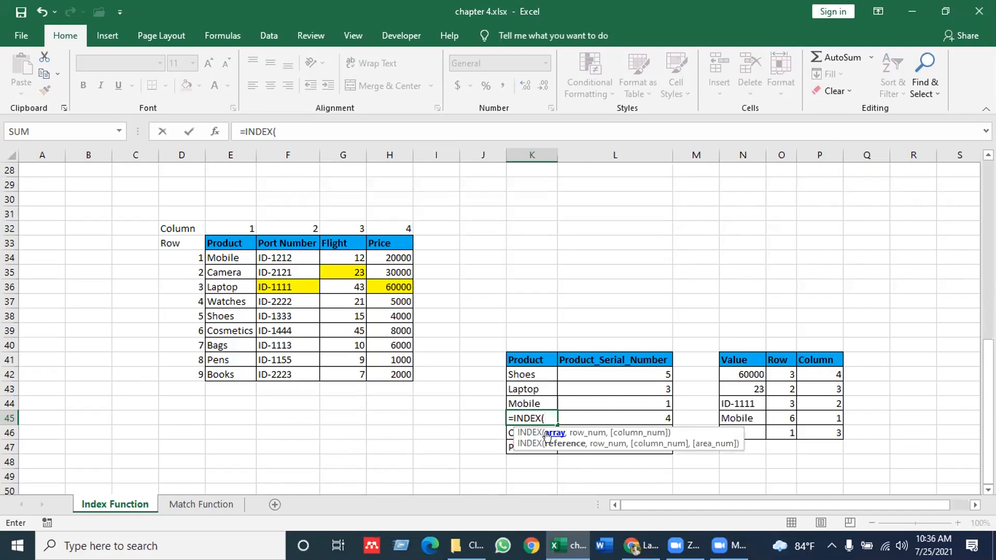
drag(231, 256, 229, 377)
text(,)
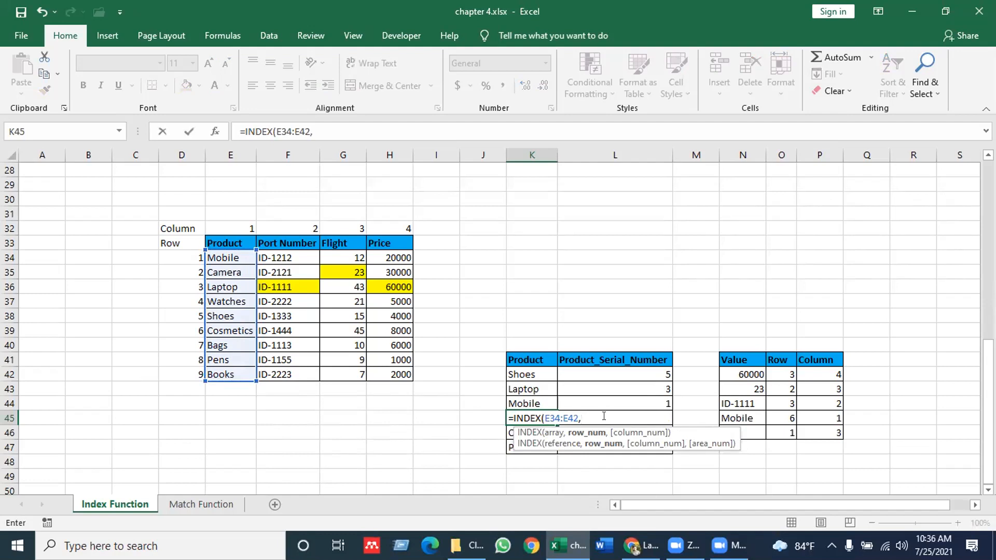
click(698, 415)
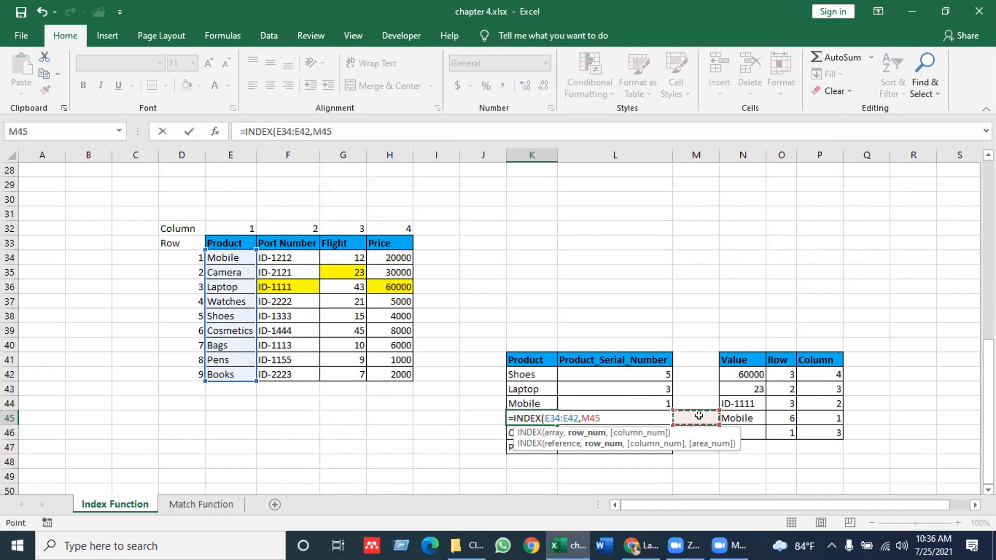
key(Left)
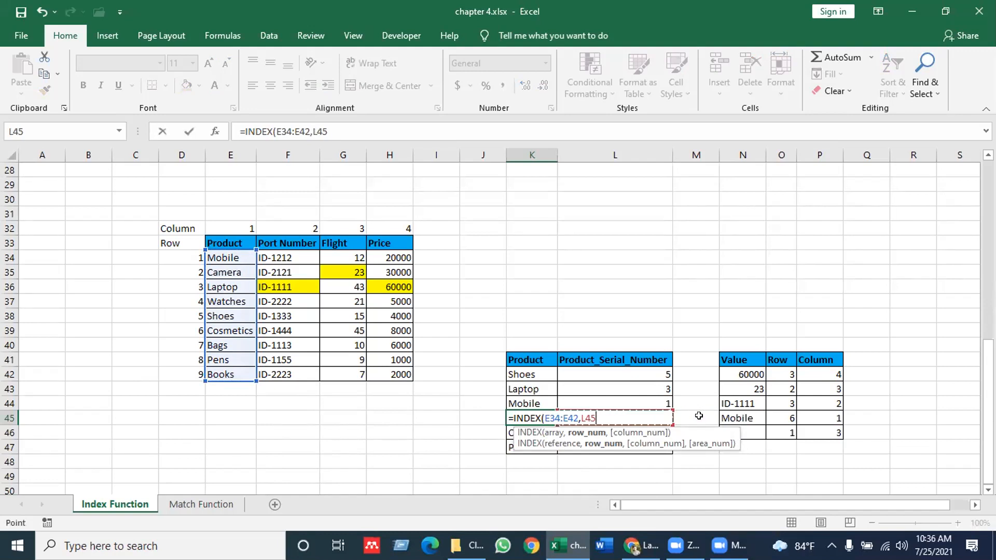
text())
key(Return)
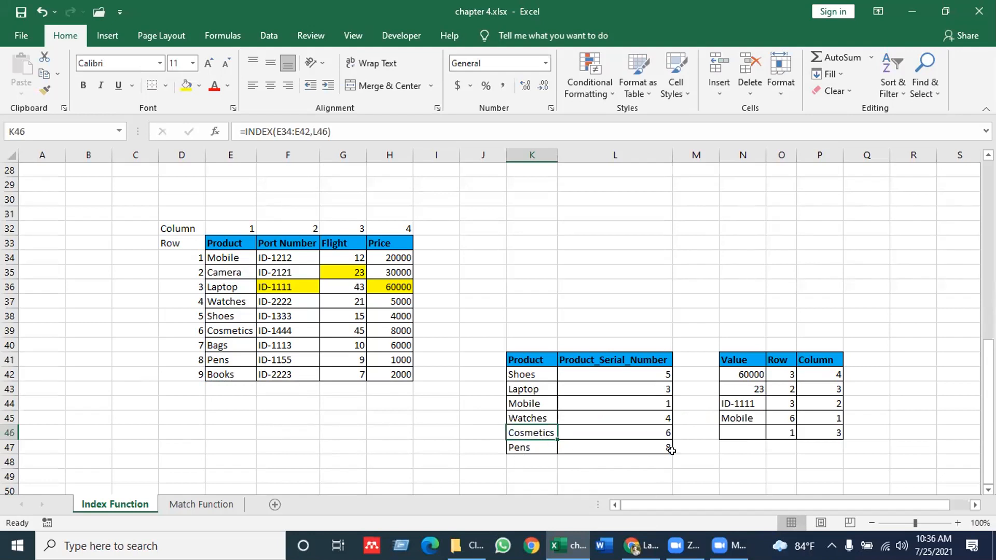
Step: Compare the serial numbers in L42, L43, L45 and L46 with the matching rows of the product table
click(638, 379)
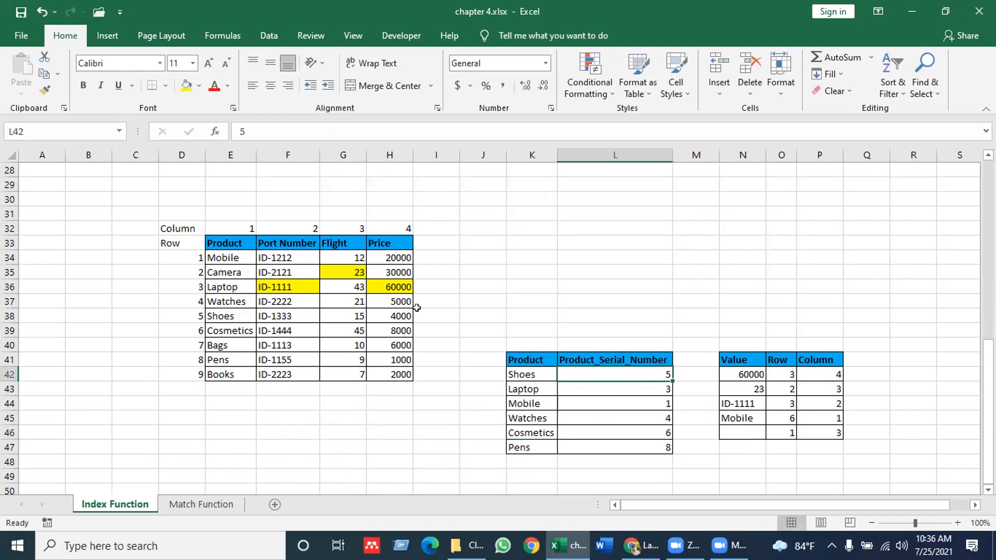
click(216, 313)
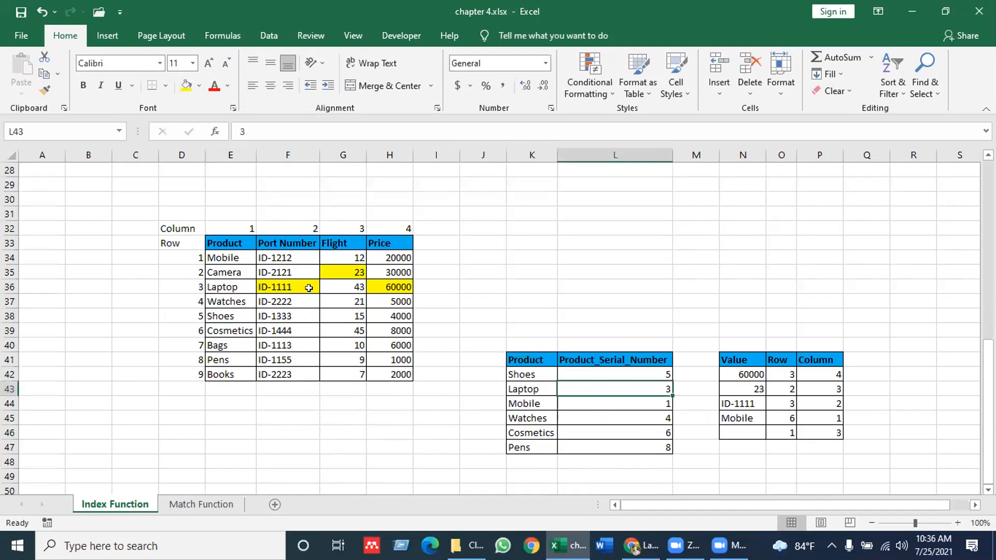
click(234, 287)
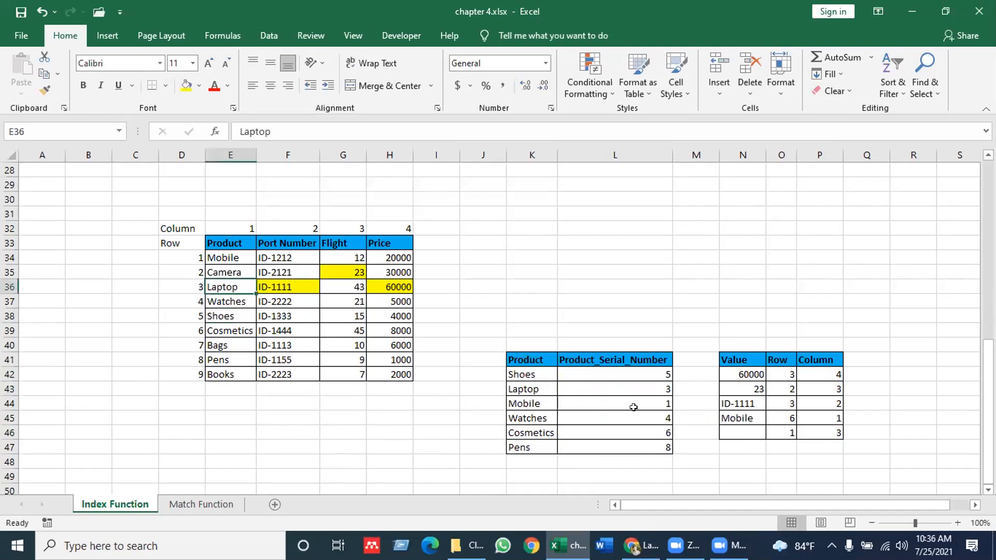
click(630, 417)
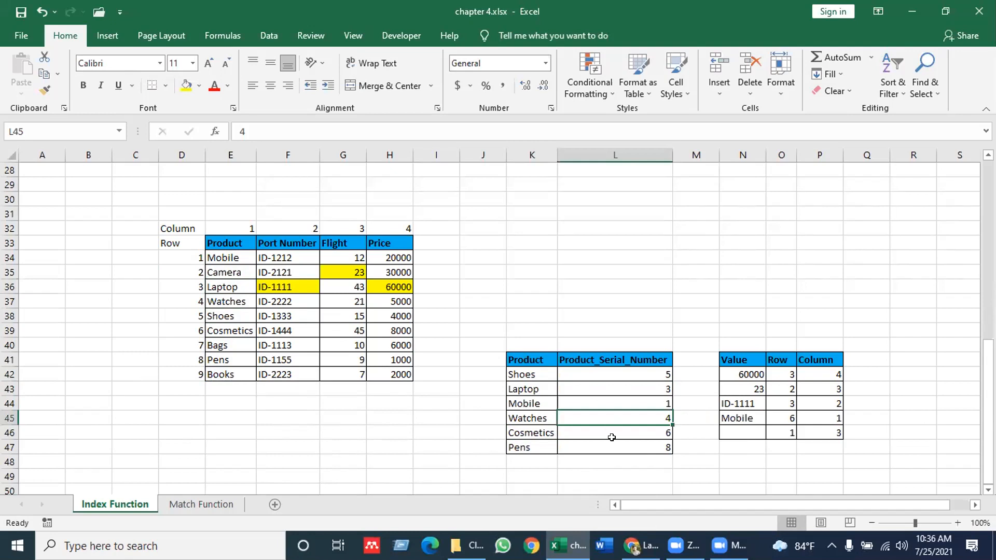
click(230, 297)
click(623, 430)
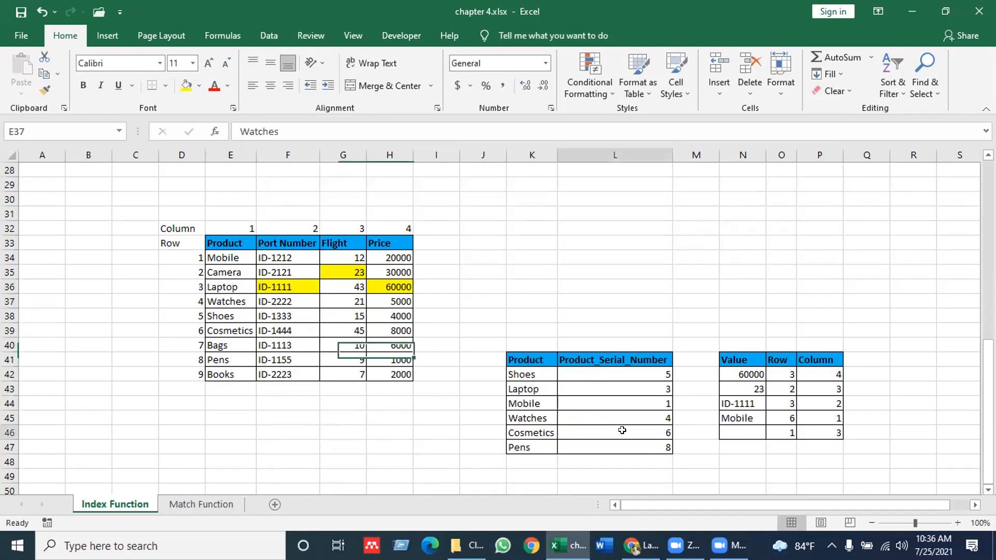
click(253, 333)
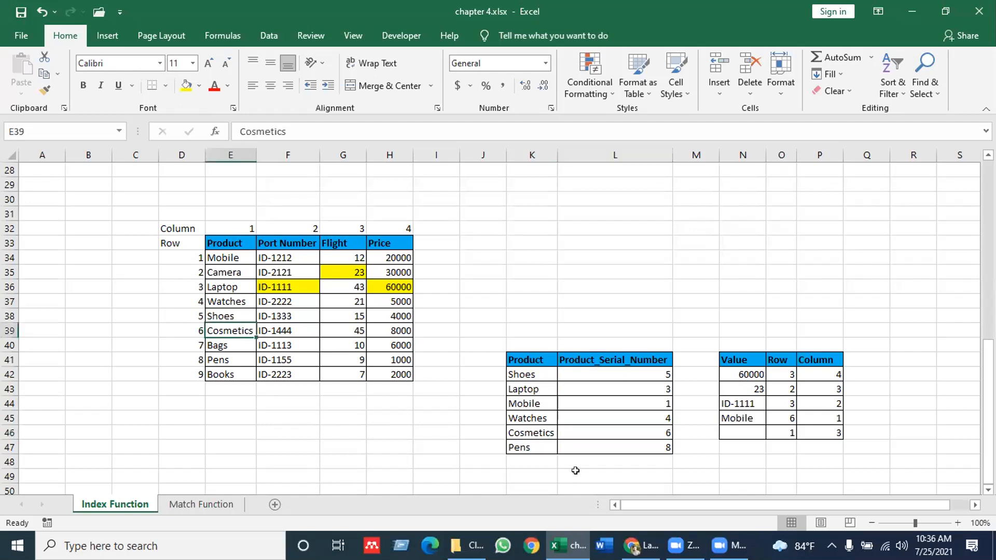
Step: Compare the serial number in L47 with its matching row in the product table
click(650, 446)
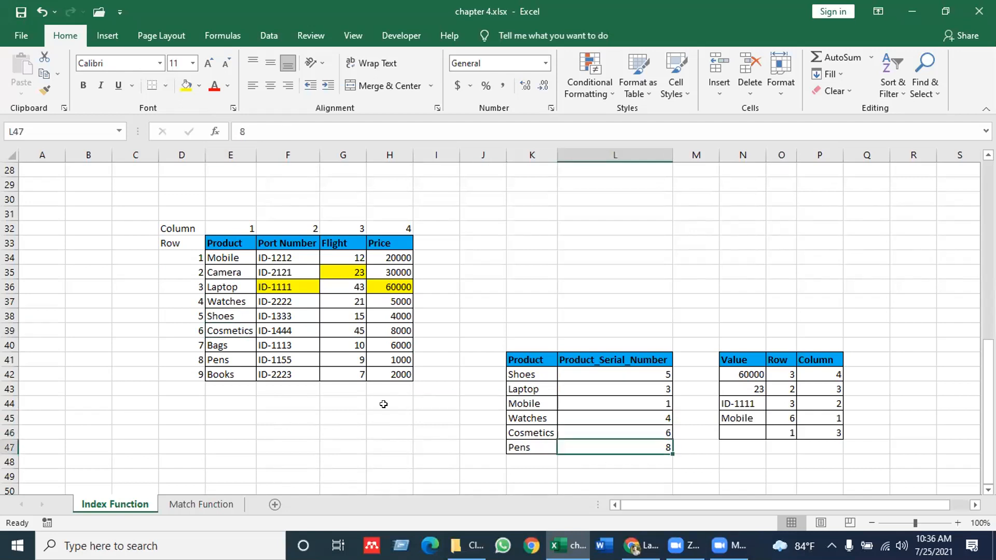
click(220, 356)
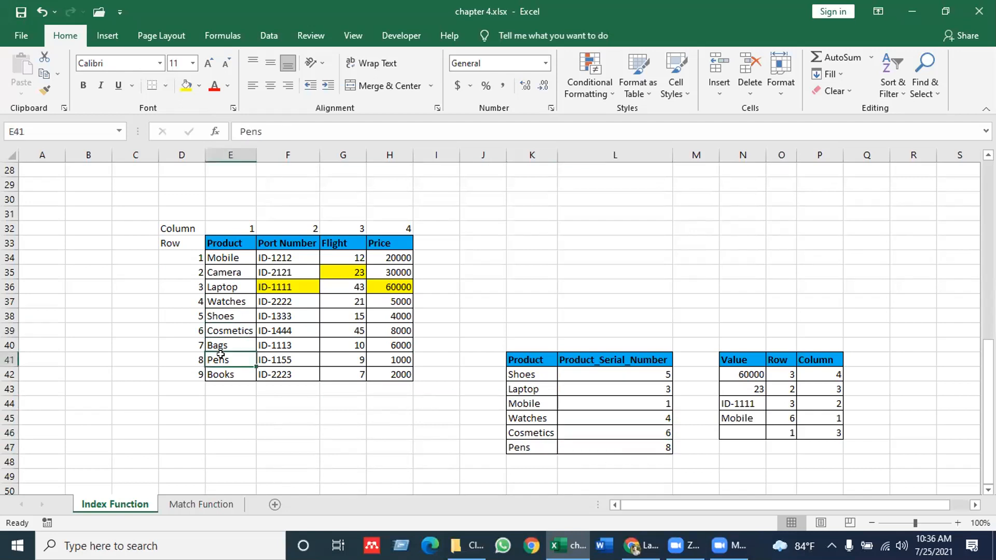
click(496, 267)
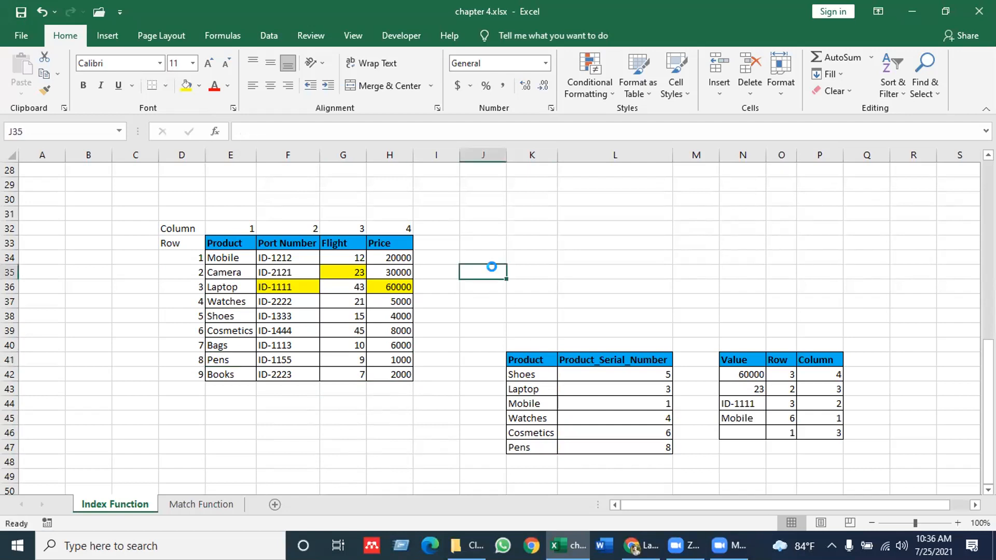
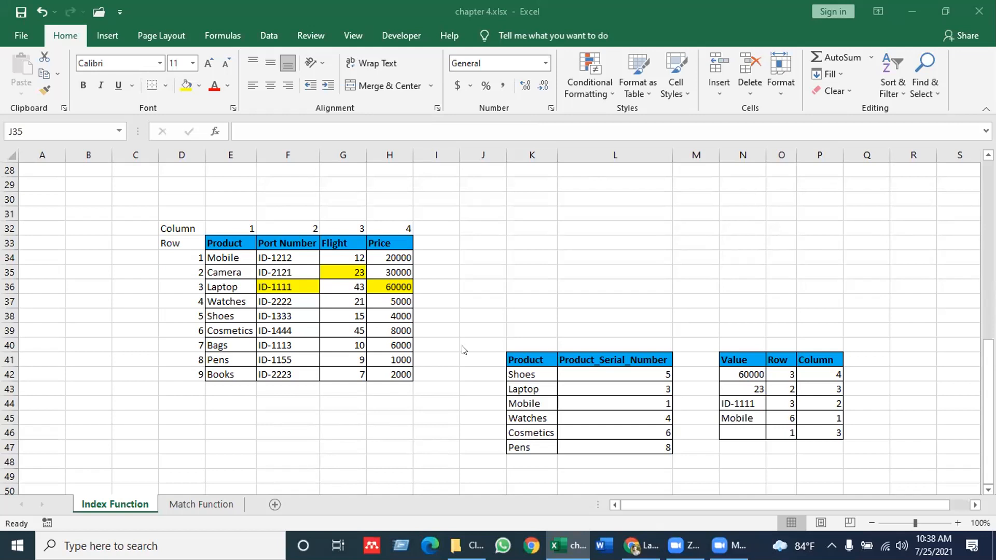
click(610, 389)
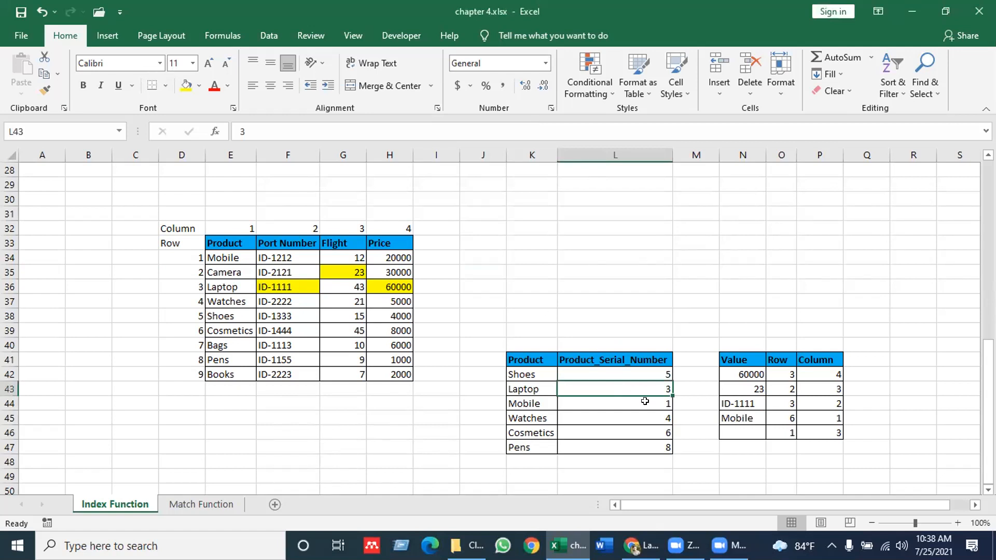
Step: Review the INDEX formulas in N42 and N43, and clear the Value cells N42:N47
click(787, 372)
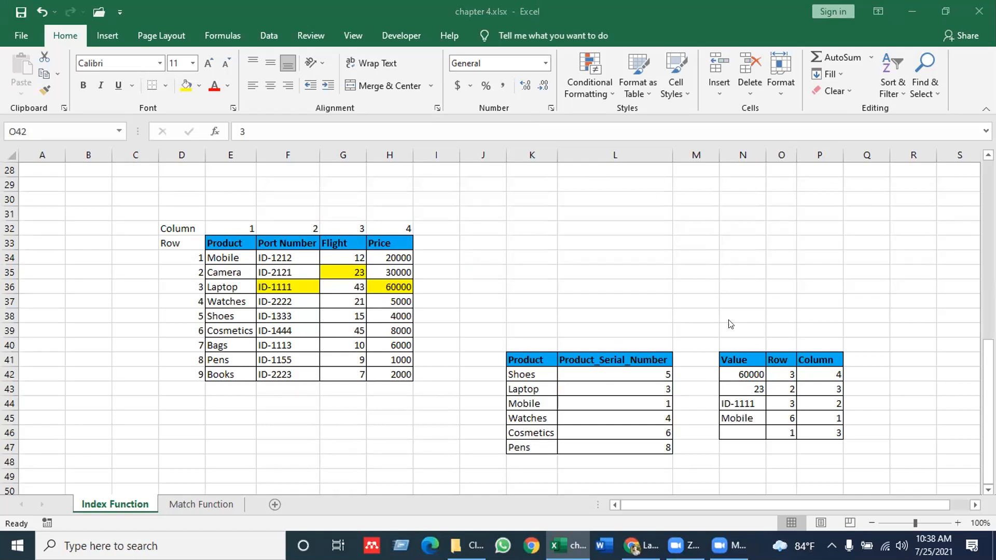
click(744, 370)
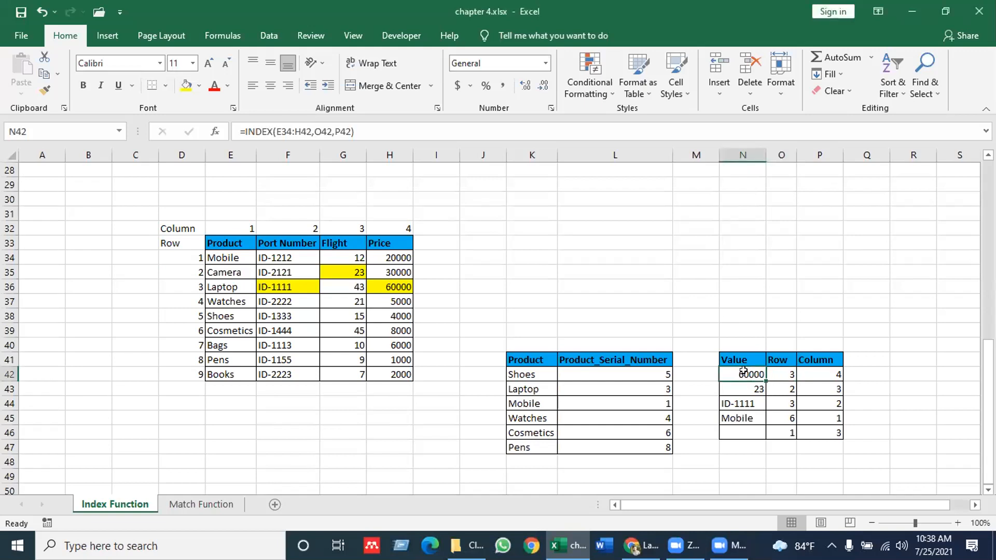
click(751, 388)
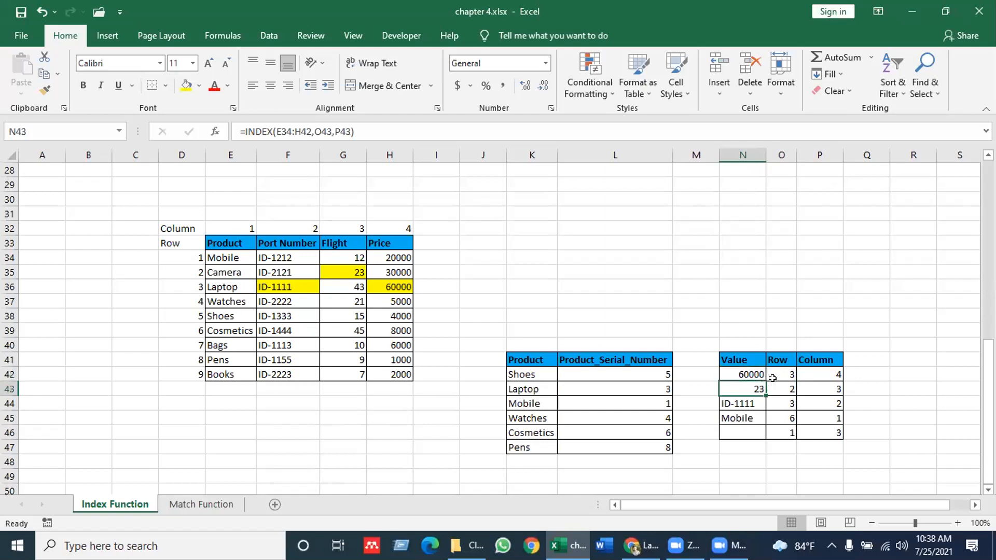
click(780, 371)
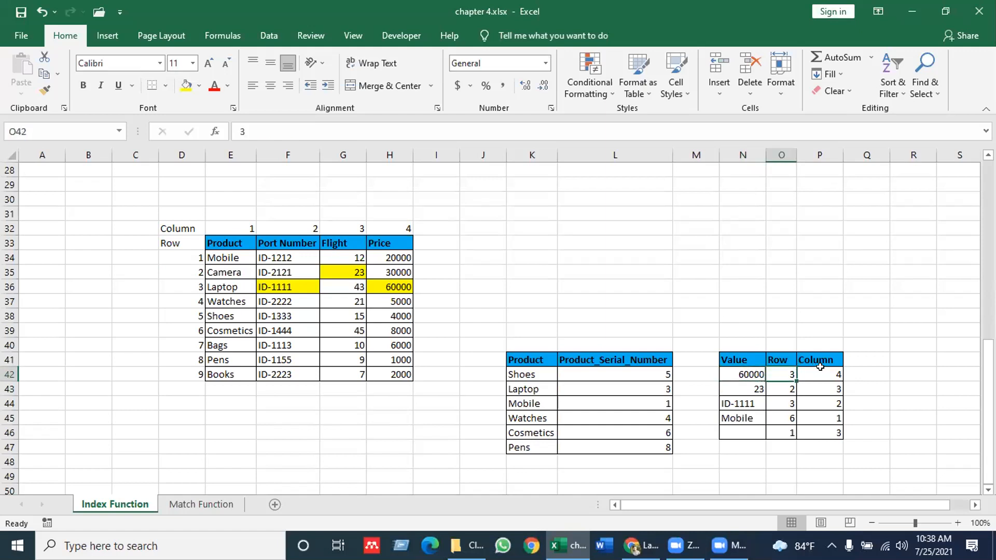
drag(742, 374, 750, 440)
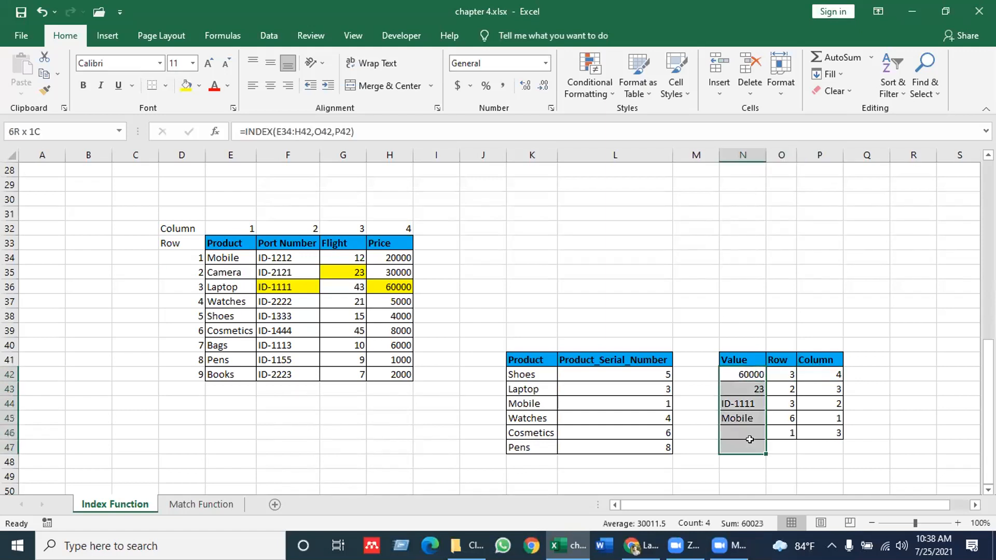
key(Delete)
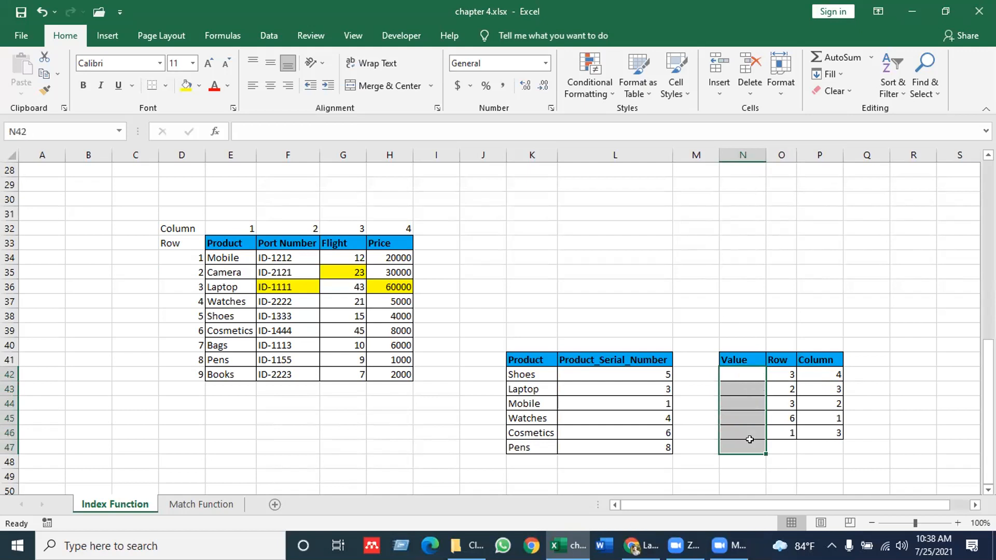
Step: Trace the row and column numbers in O42 and P42 to their intersecting cell in the product table
click(807, 403)
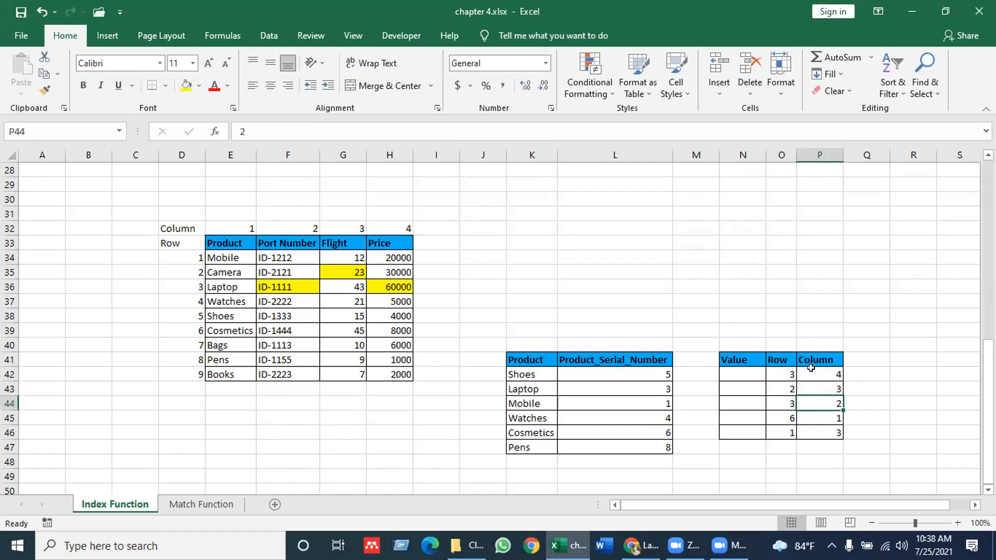
click(779, 378)
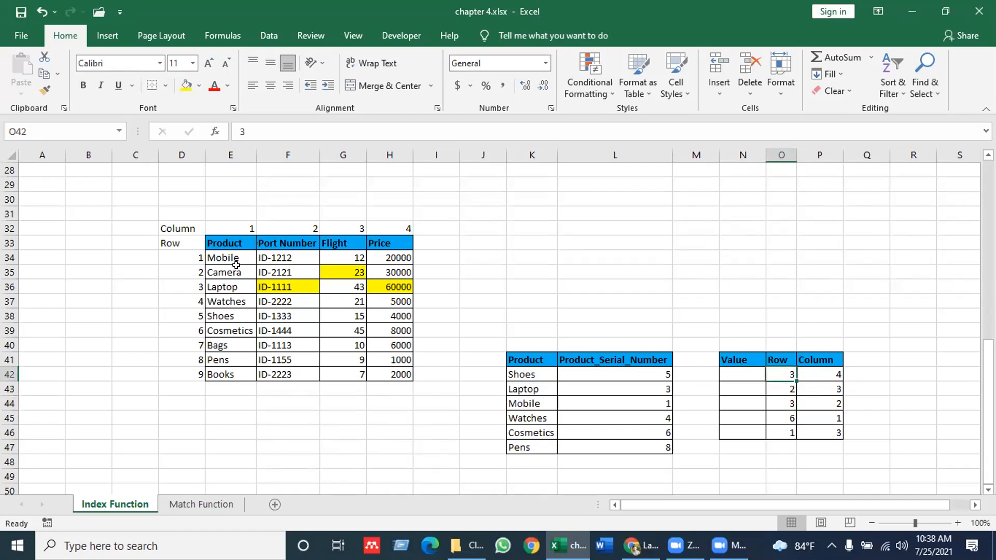
click(173, 242)
key(Down)
key(Down)
key(Down)
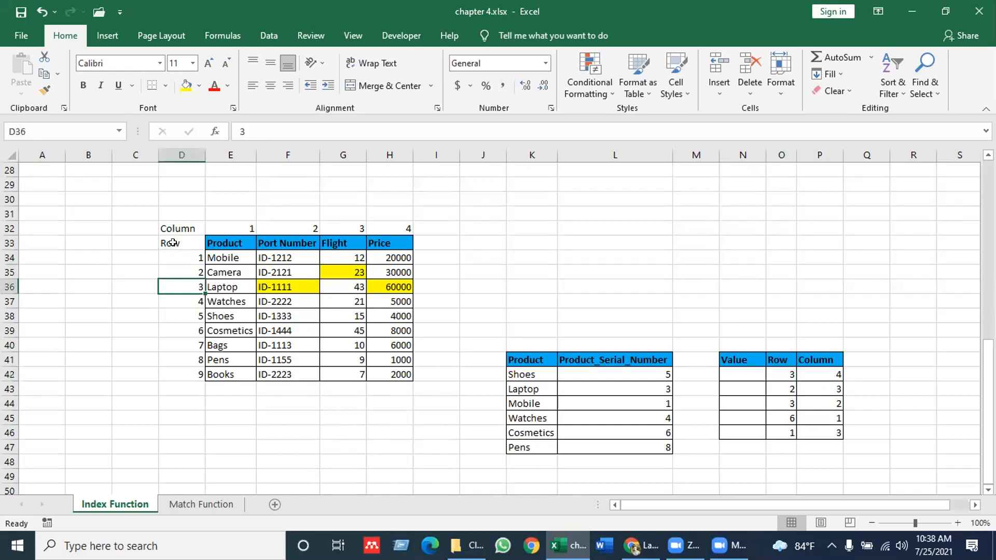
click(817, 373)
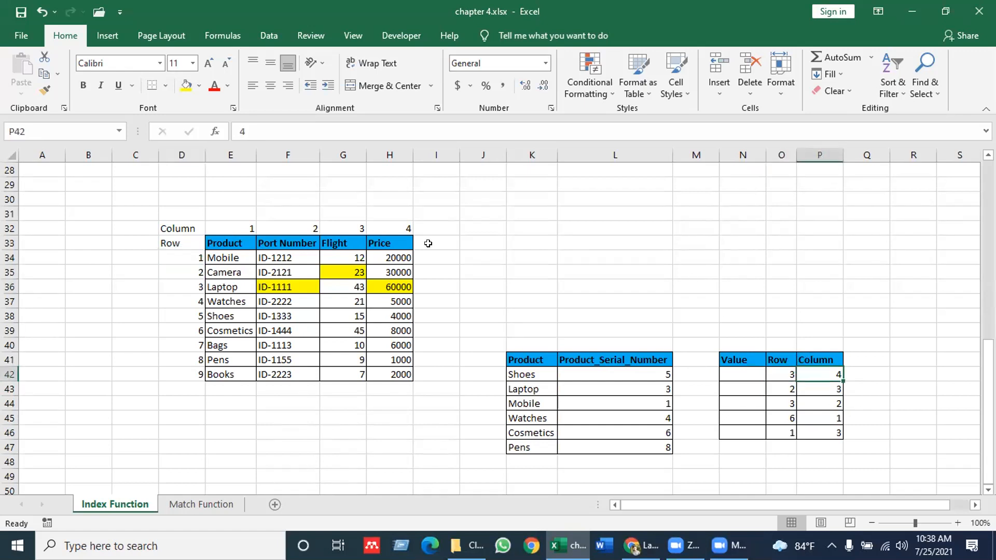
click(400, 223)
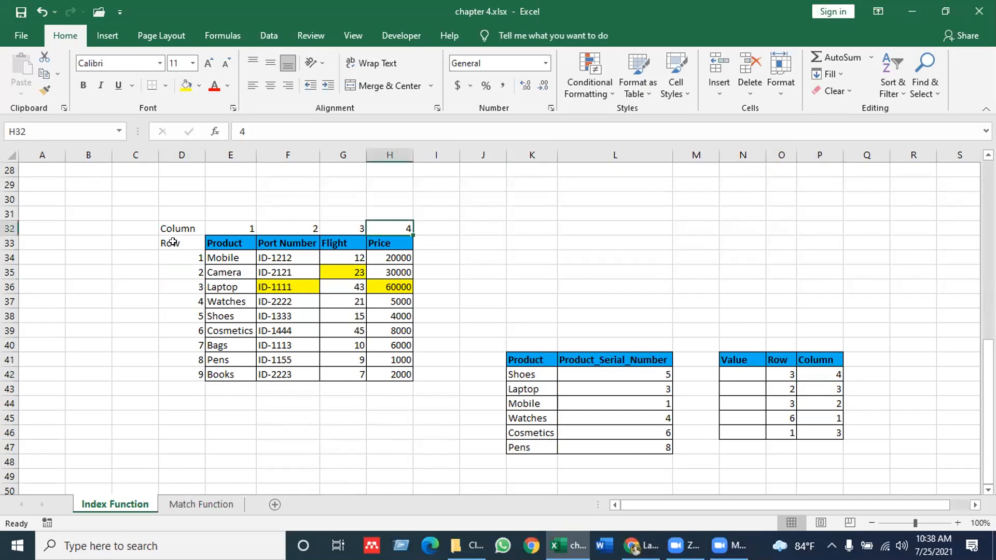
click(393, 286)
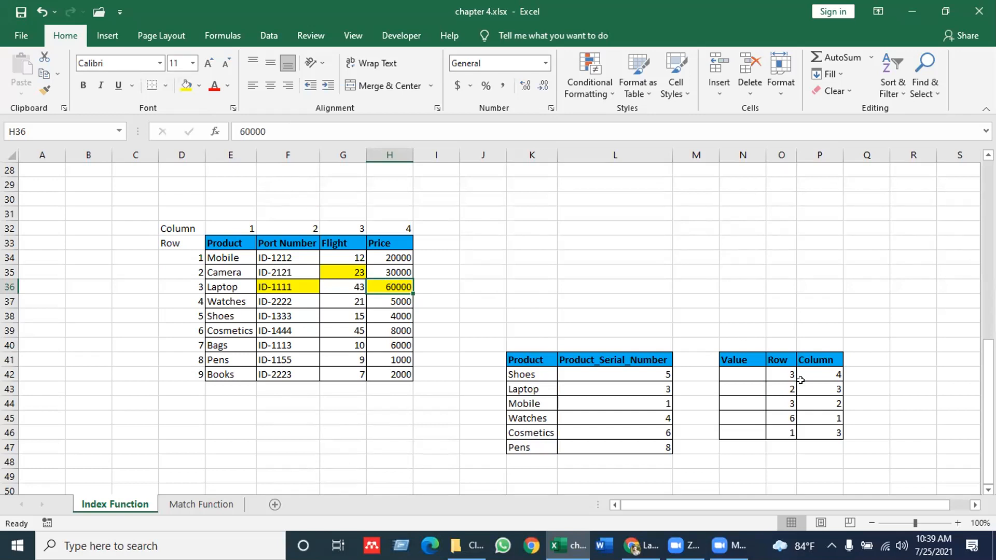
Step: Trace the row and column numbers in O43 and P43 to their intersecting cell in the product table
click(776, 392)
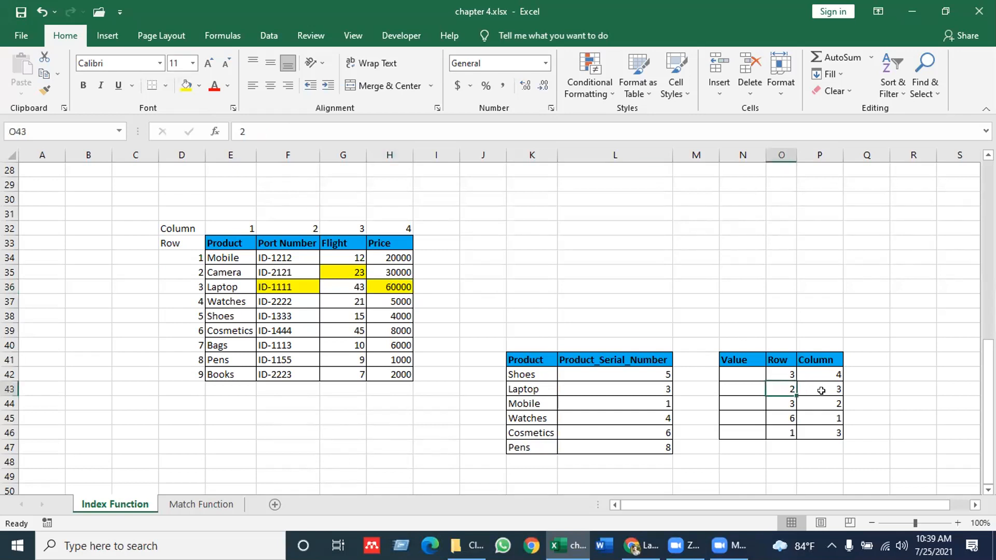
click(822, 391)
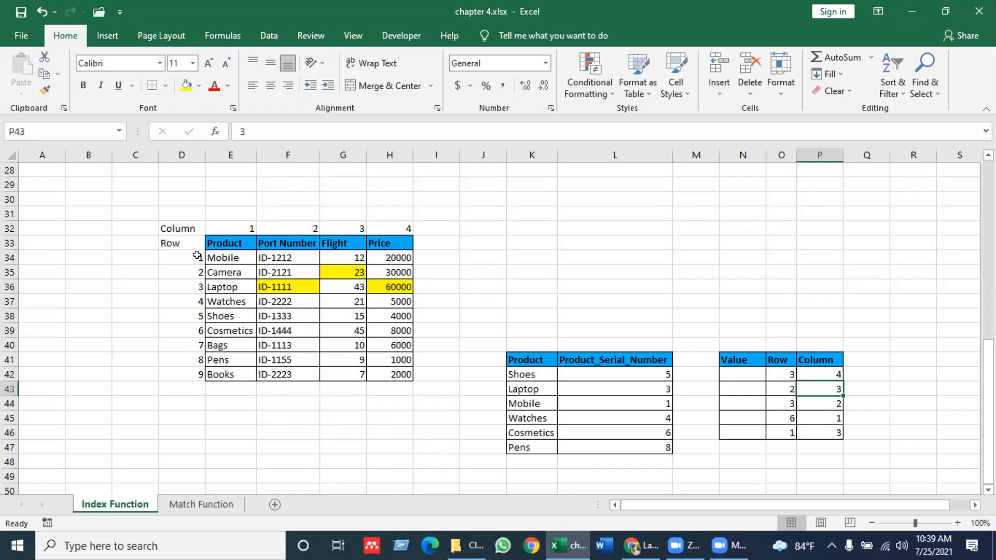
click(193, 272)
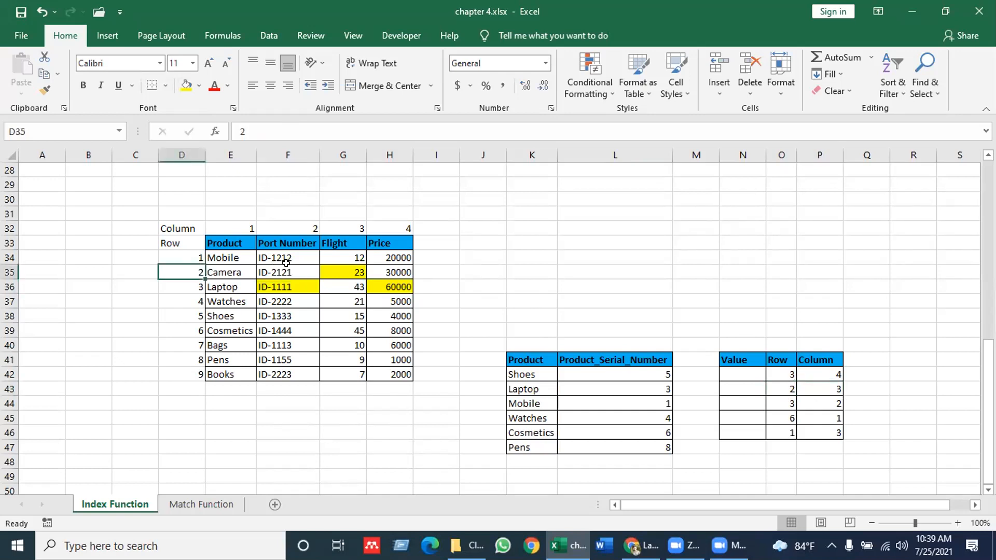
key(Right)
key(Right)
key(Right)
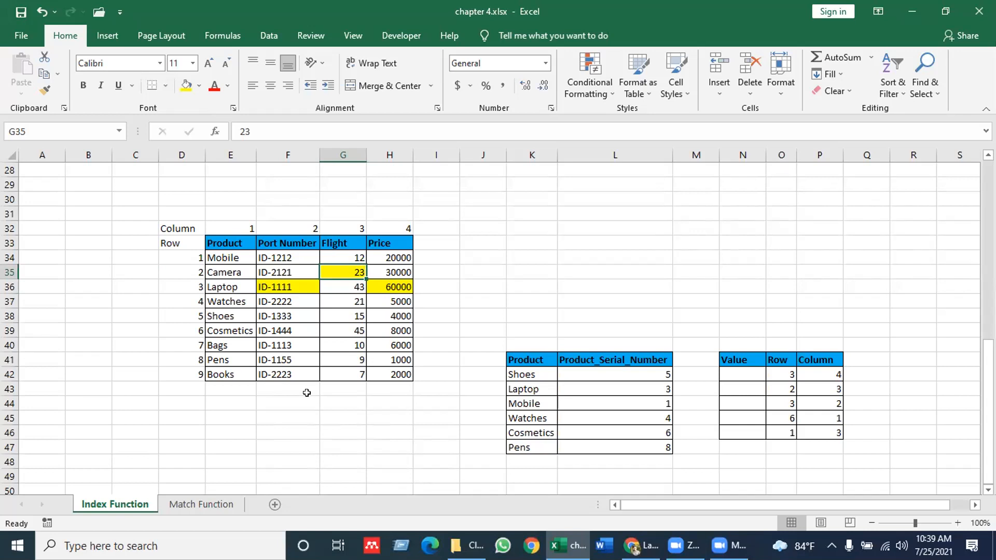
Step: Clear the looked-up products in K42:K47, keeping the serial numbers beside them
click(614, 370)
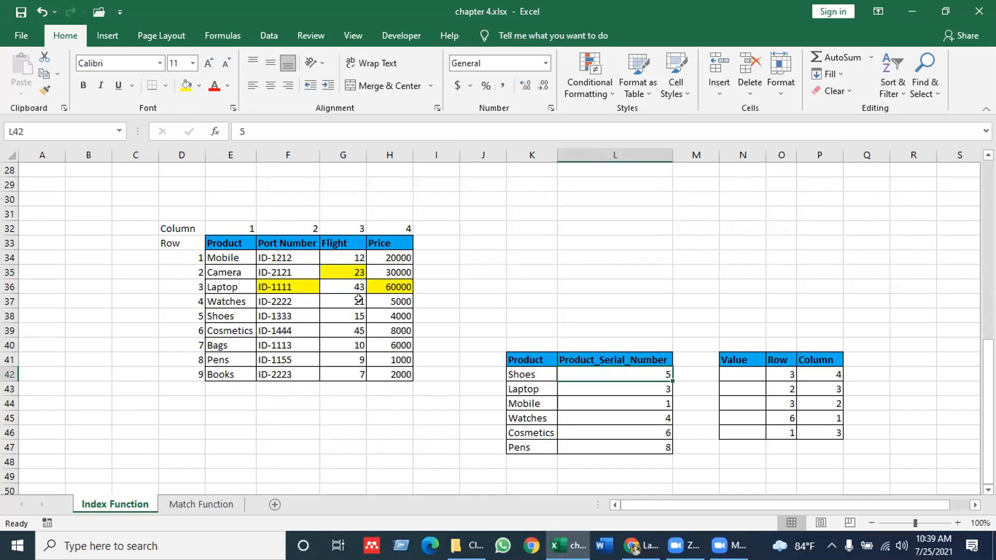
click(301, 253)
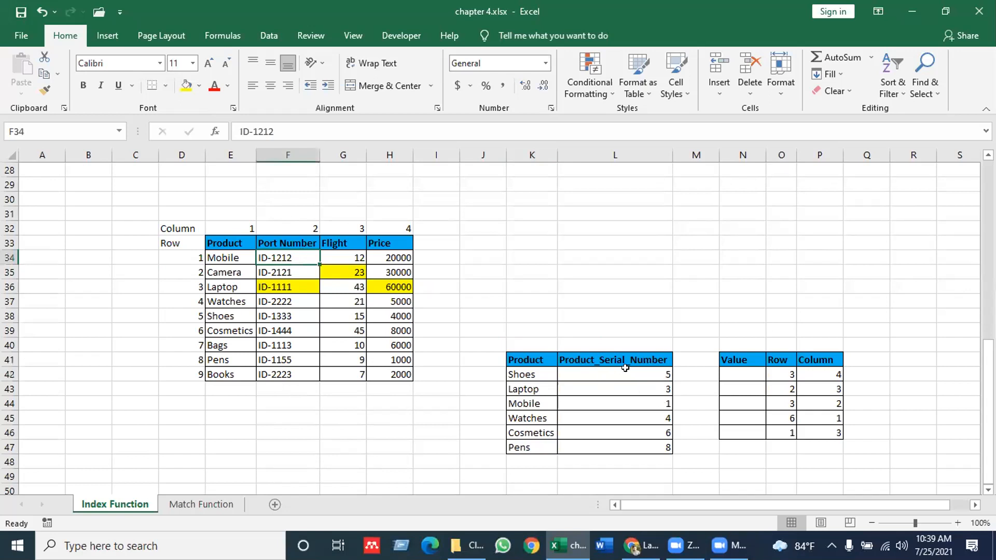
click(845, 389)
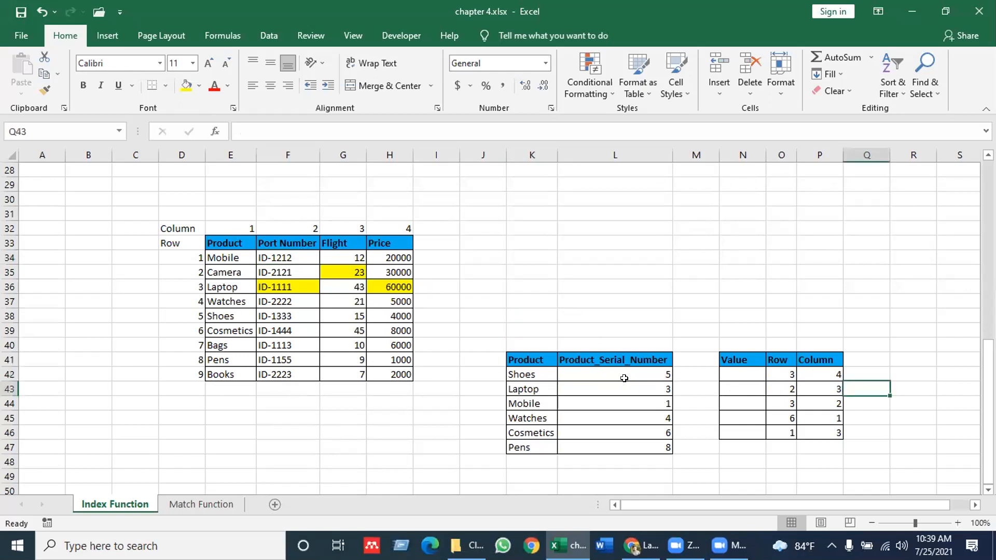
drag(527, 371, 528, 440)
key(Delete)
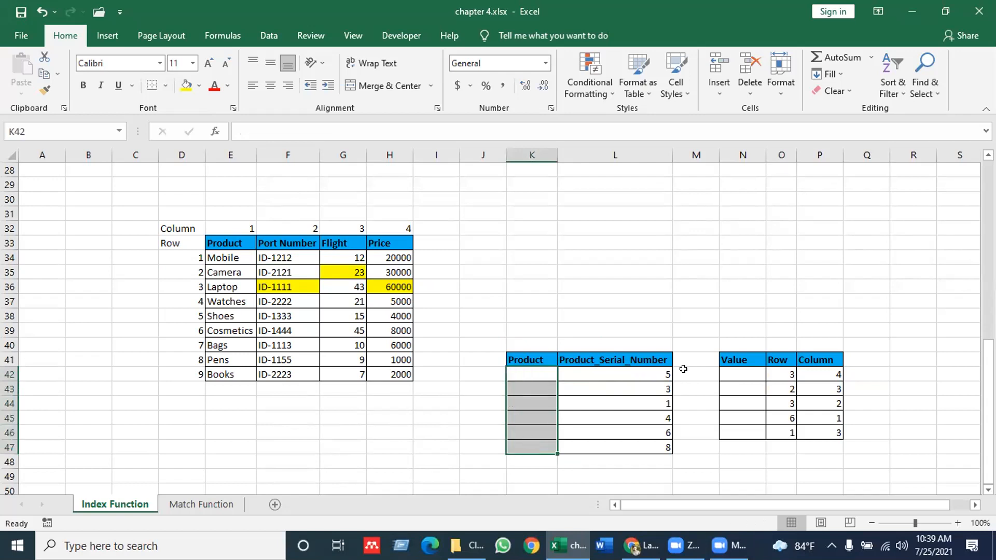
Step: Rename the serial number header in L41 as Port_Serial_Number
click(651, 372)
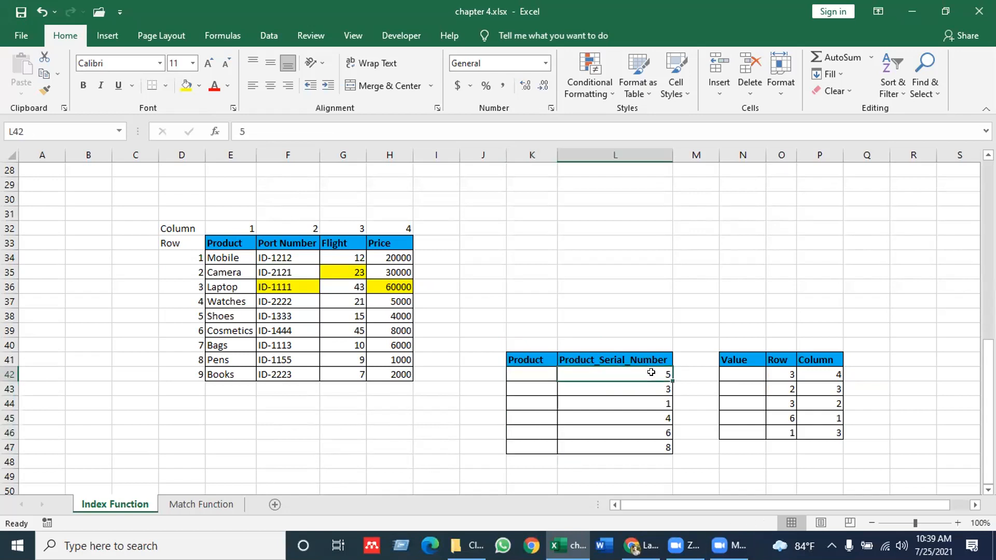
click(301, 240)
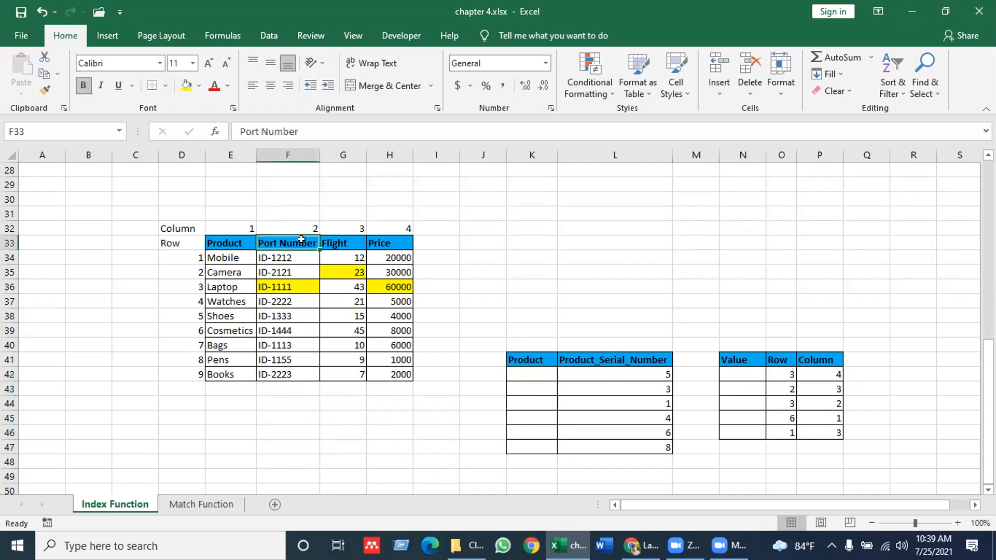
click(579, 356)
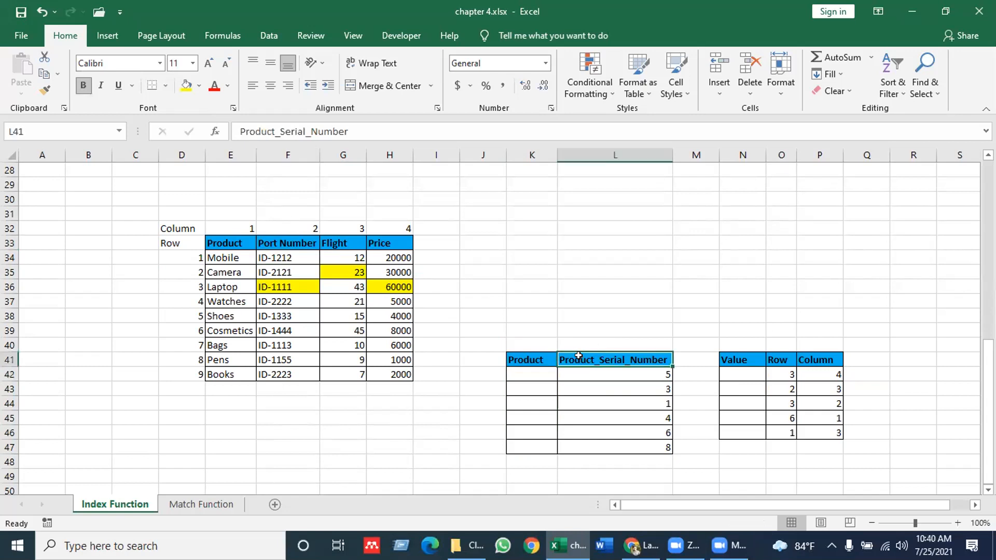
click(270, 130)
key(BackSpace)
key(BackSpace)
key(BackSpace)
key(BackSpace)
key(BackSpace)
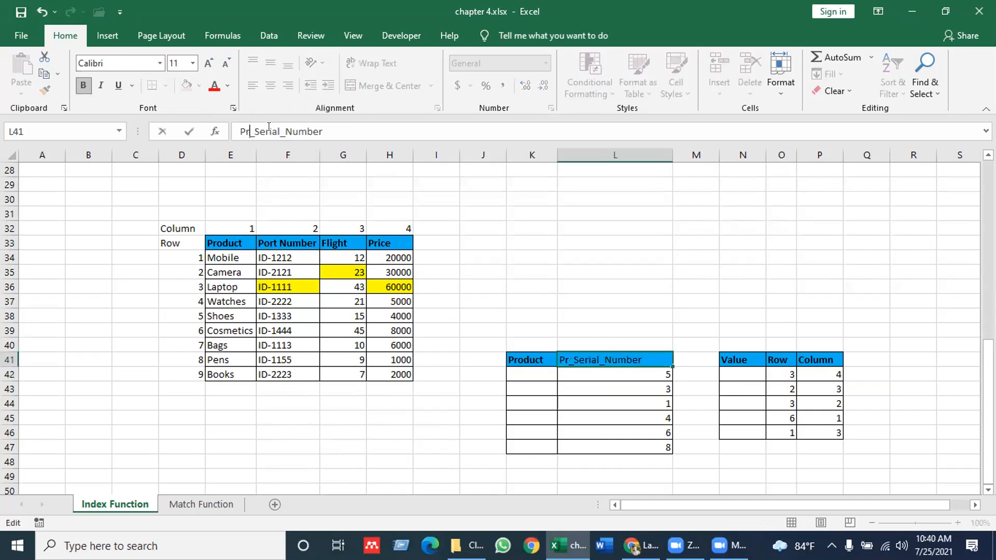
key(BackSpace)
text(ort)
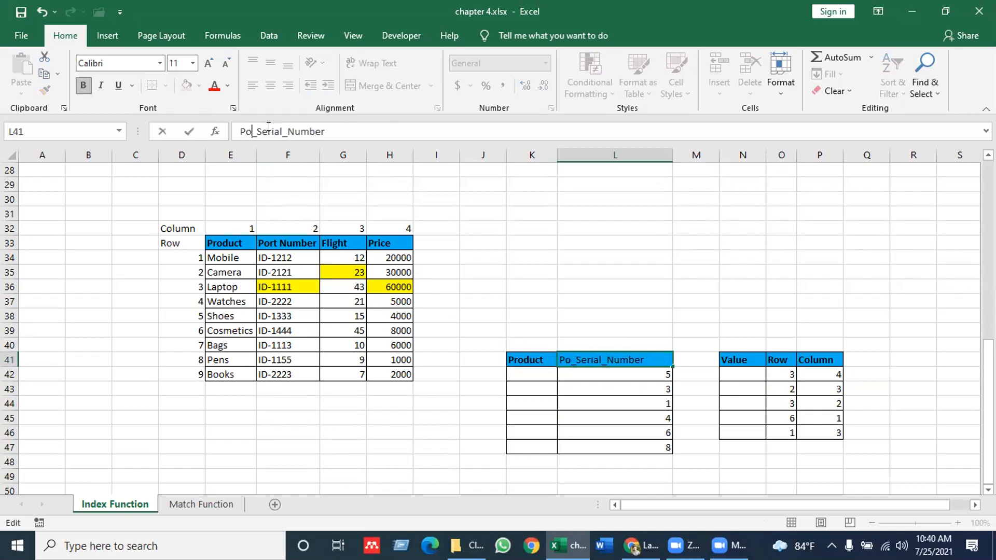
key(Return)
click(625, 210)
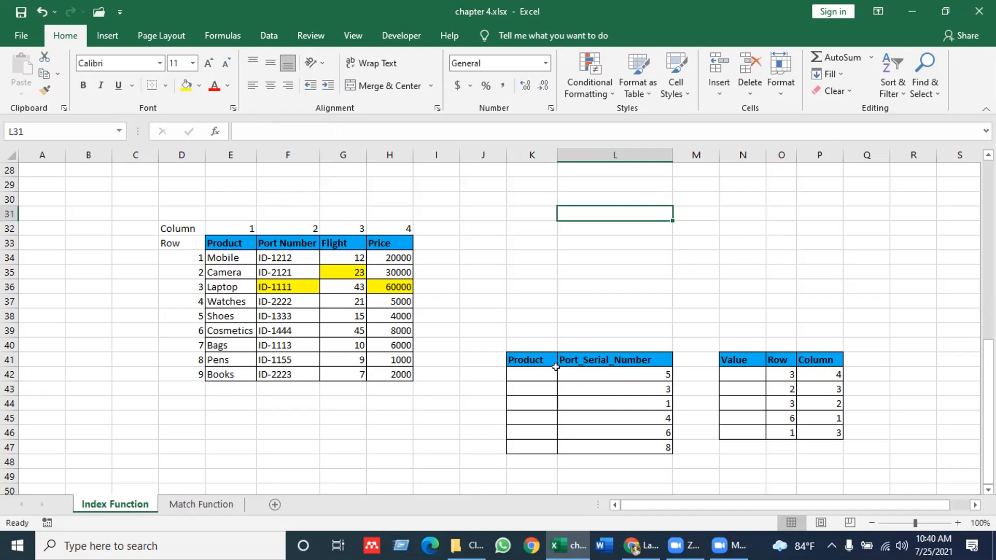
Step: Widen column K and enter =INDEX(F34:F42,L42) in K42 to look up the port number for the first serial number
click(637, 369)
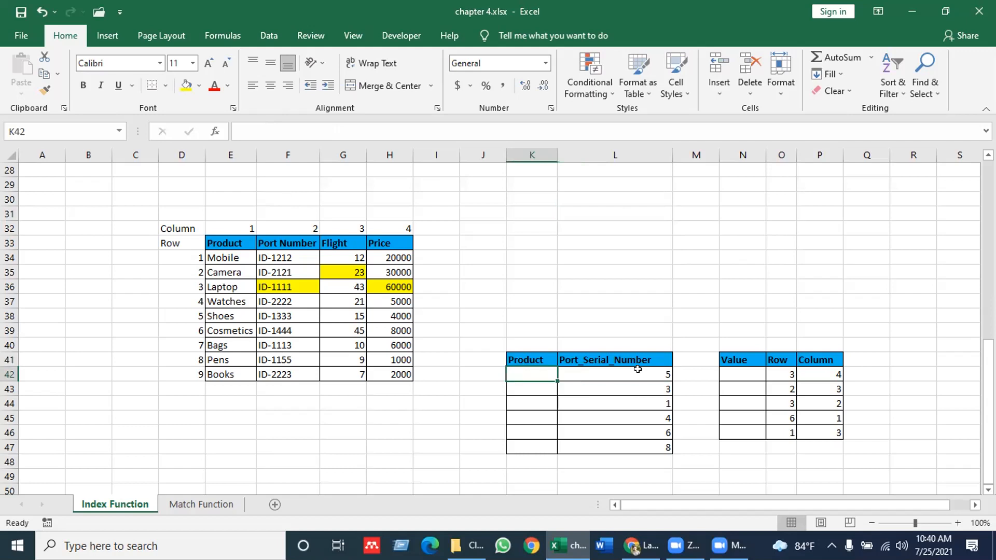
drag(505, 156, 726, 158)
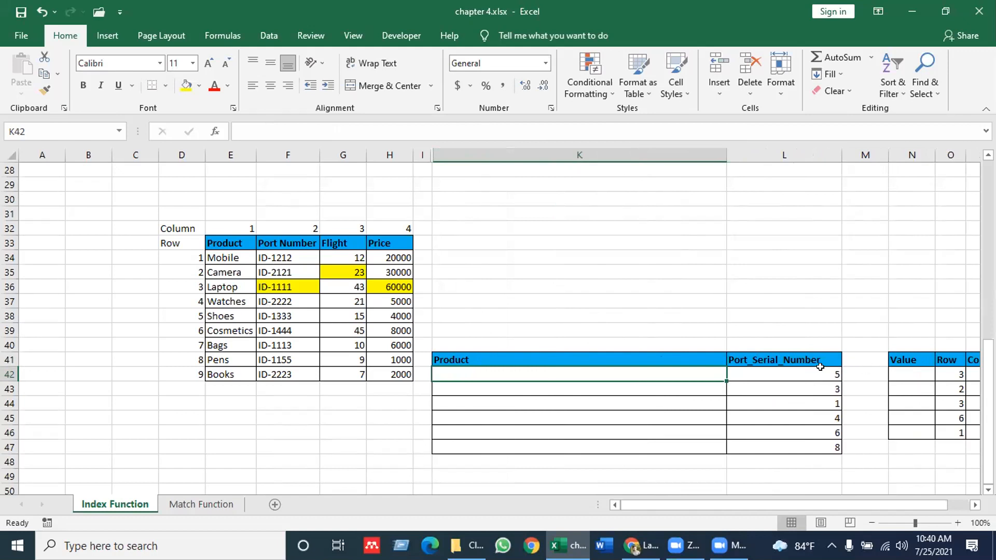
text(=)
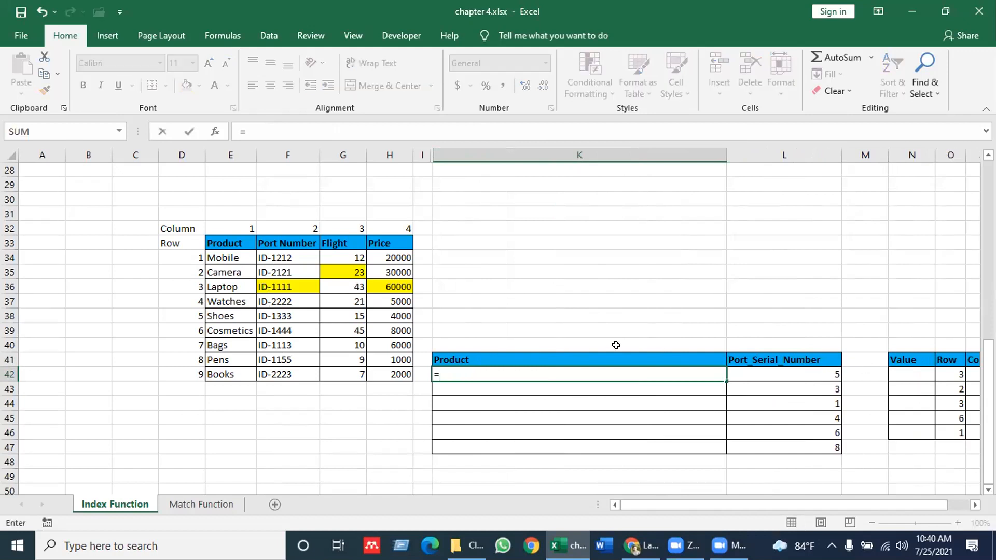
text(inde)
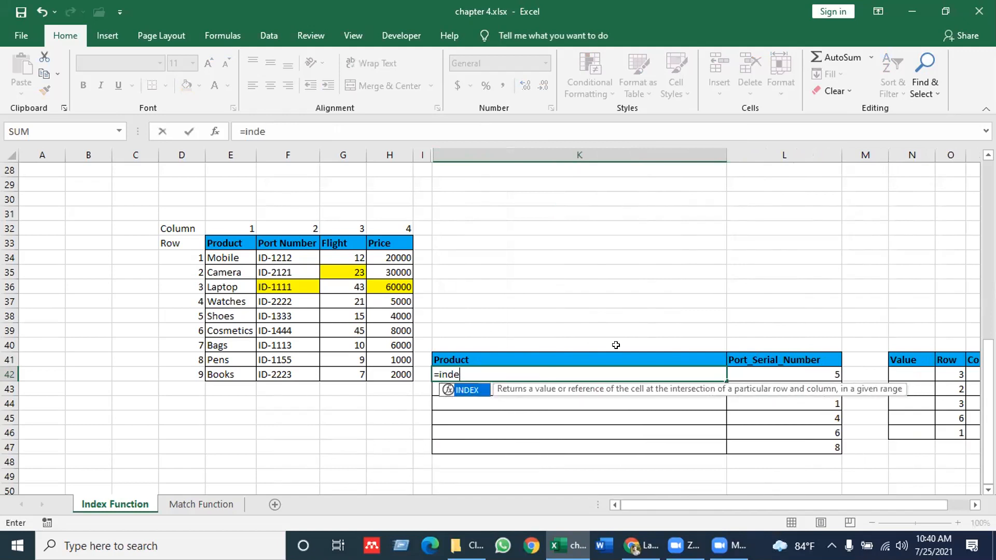
key(Tab)
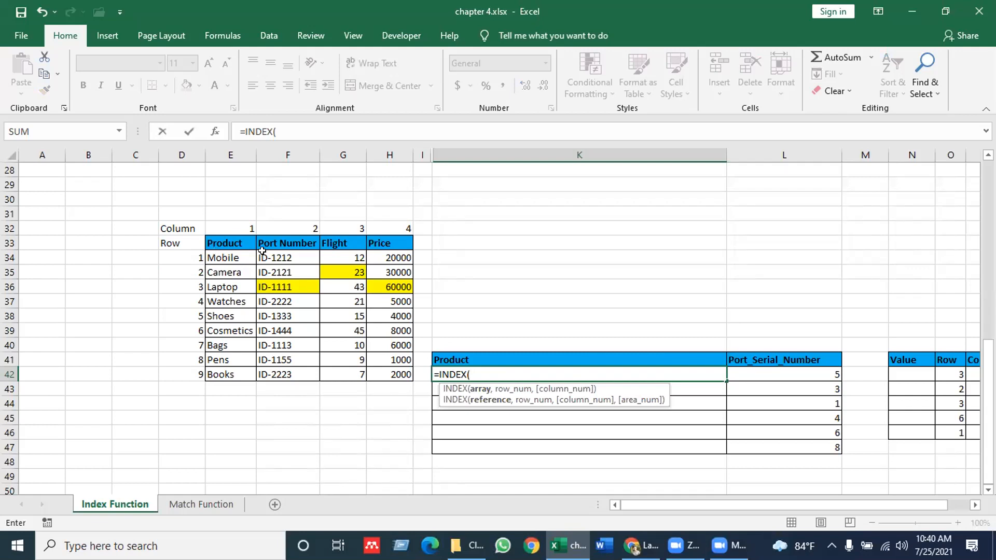
click(303, 259)
drag(301, 272, 298, 382)
text(,)
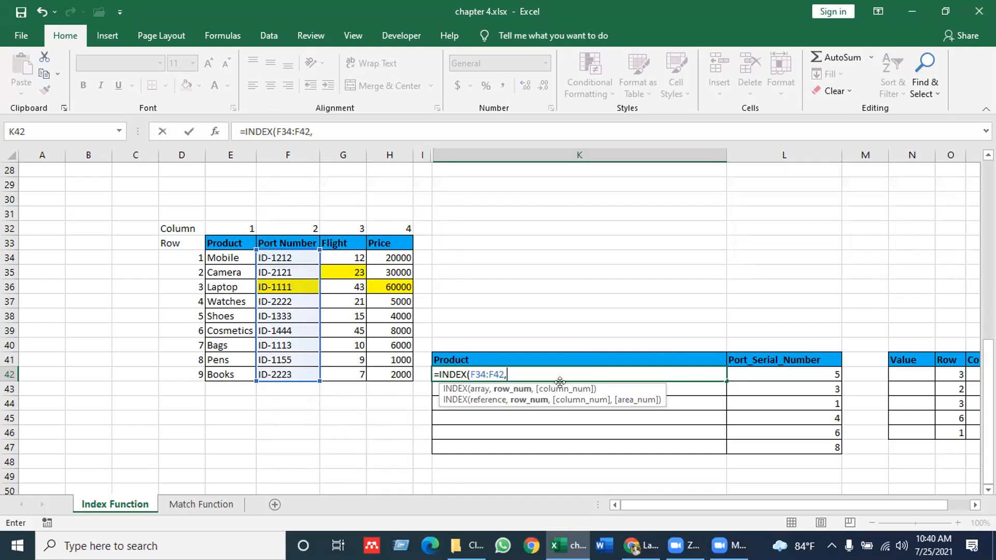
click(800, 373)
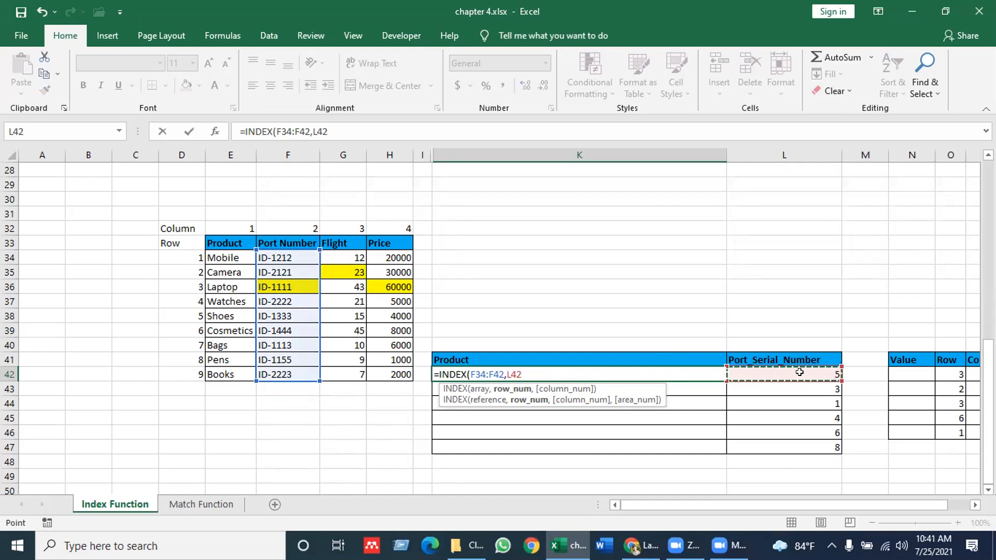
key(Return)
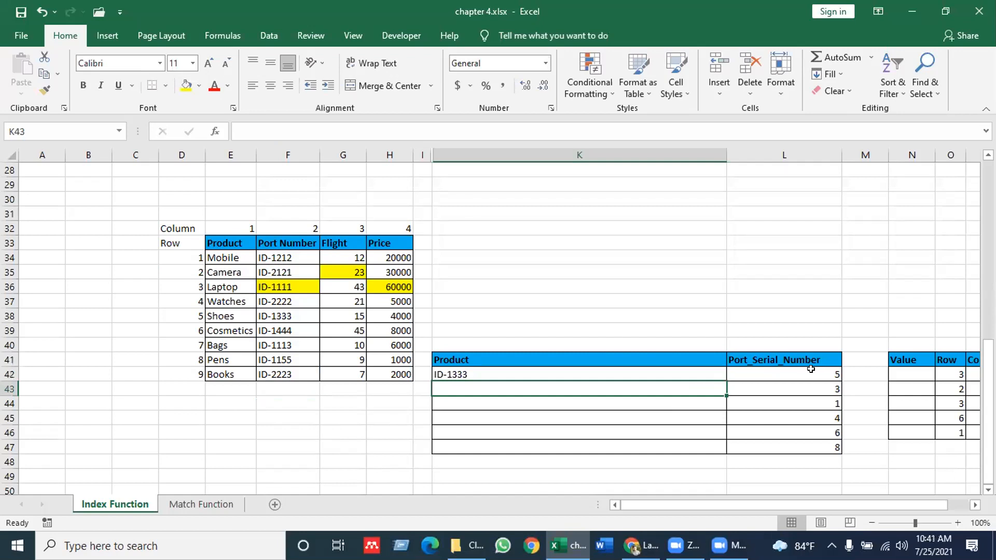
Step: Check the K42 lookup result against the serial number in L42 and the matching Port Number cell in the product table
click(804, 370)
click(475, 370)
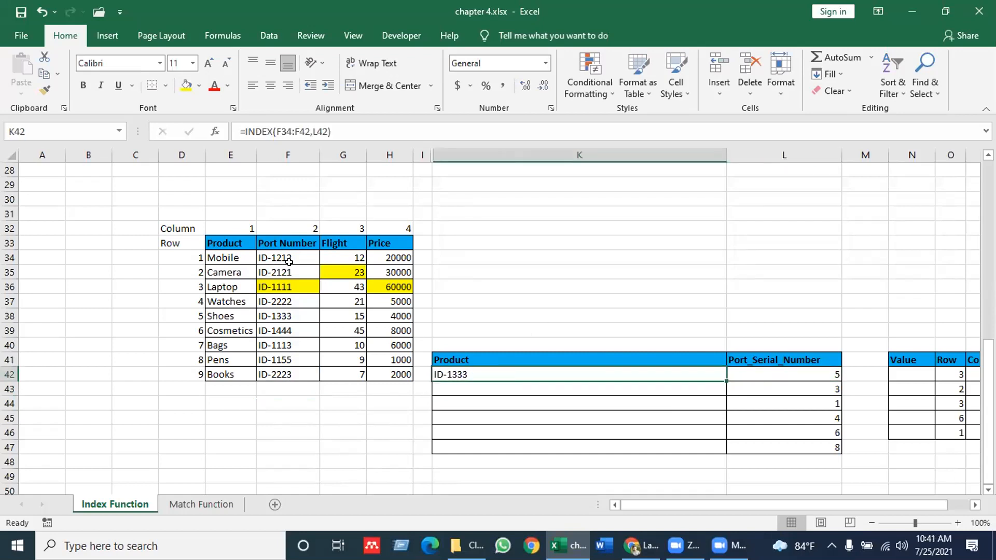
click(282, 312)
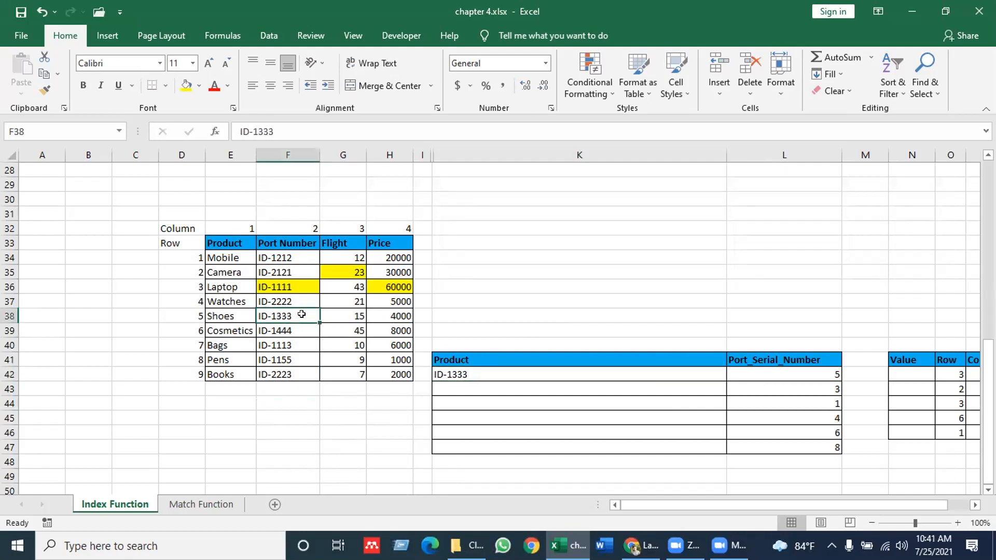
Step: Enter =INDEX(F34:F42,L43) in K43 and compare the result with row 3 of the product table
click(775, 384)
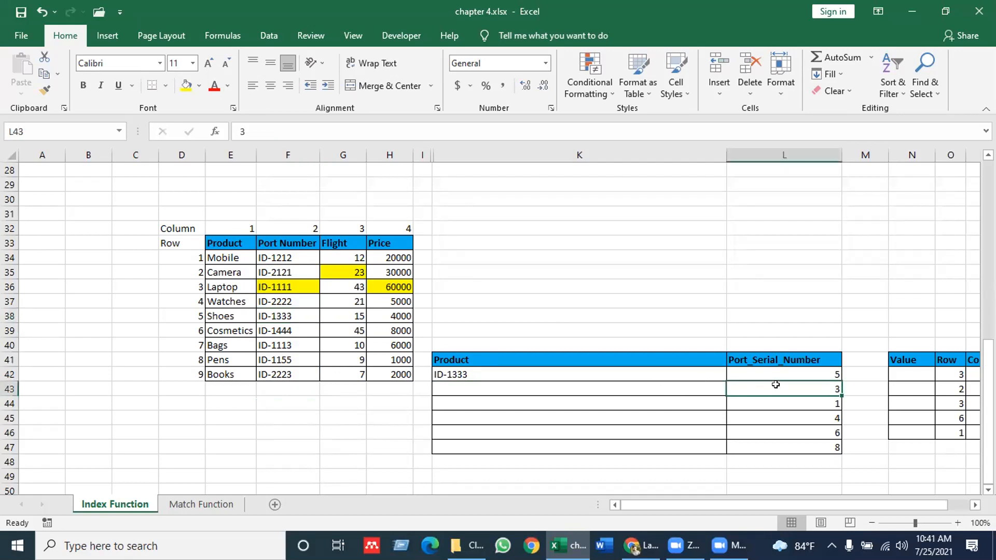
click(651, 384)
text(=)
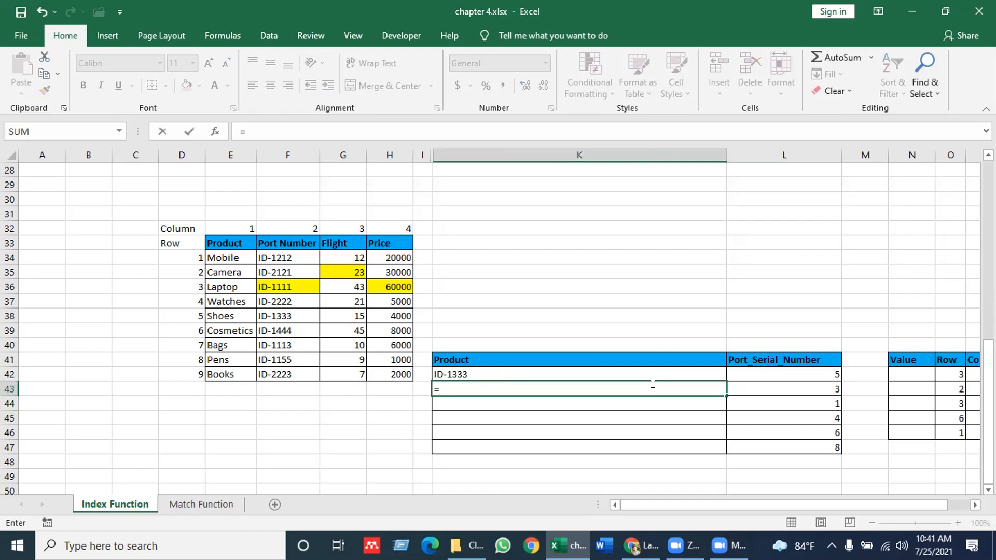
text(in)
key(Tab)
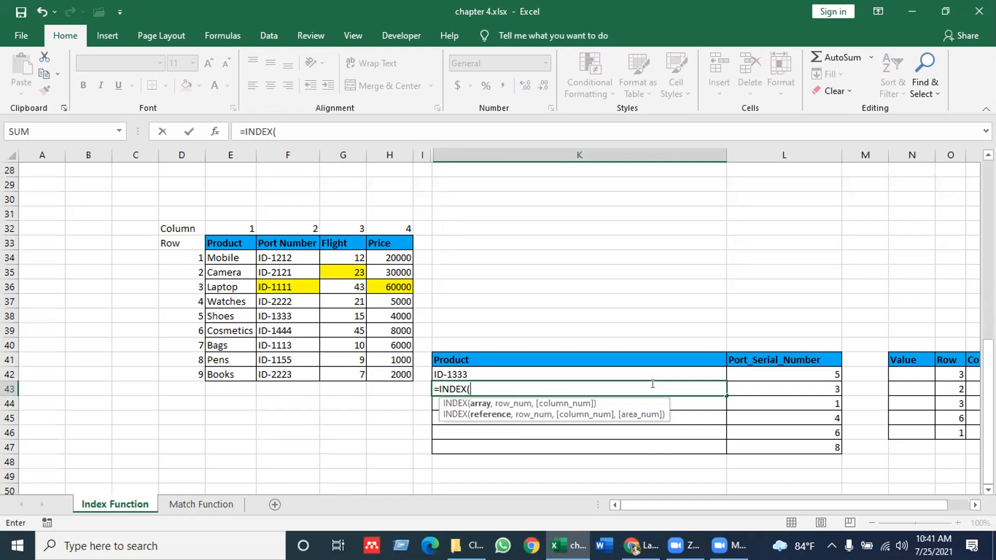
click(308, 257)
drag(300, 360, 298, 377)
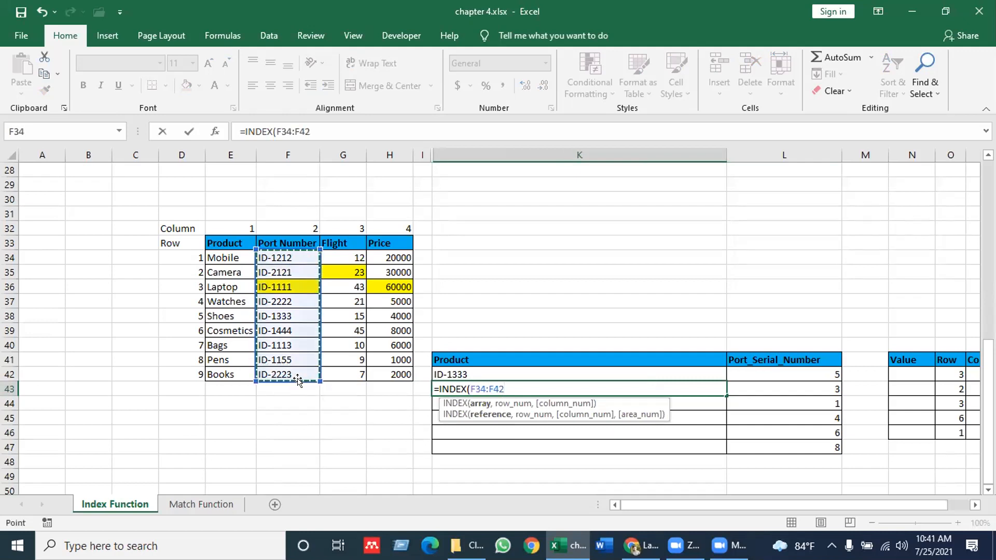
text(,)
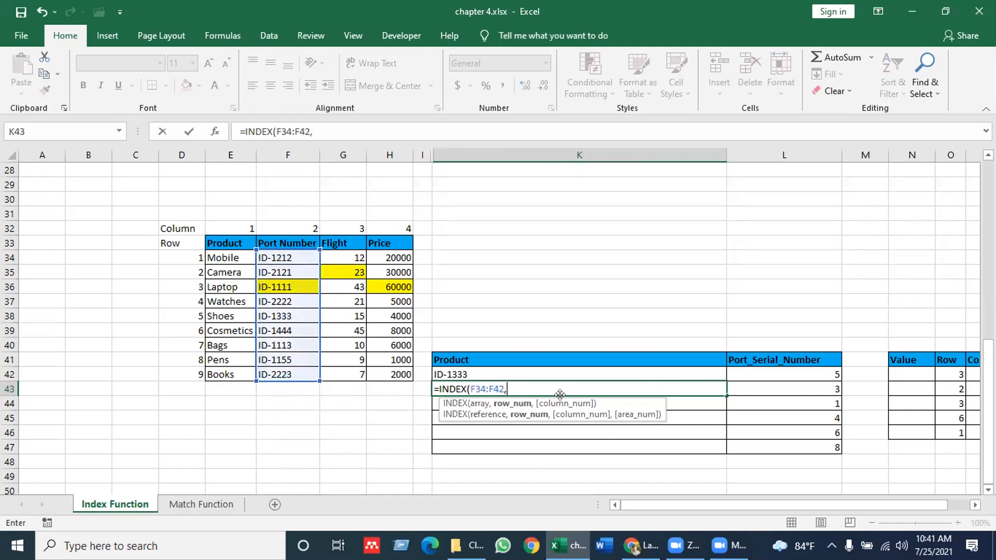
click(808, 384)
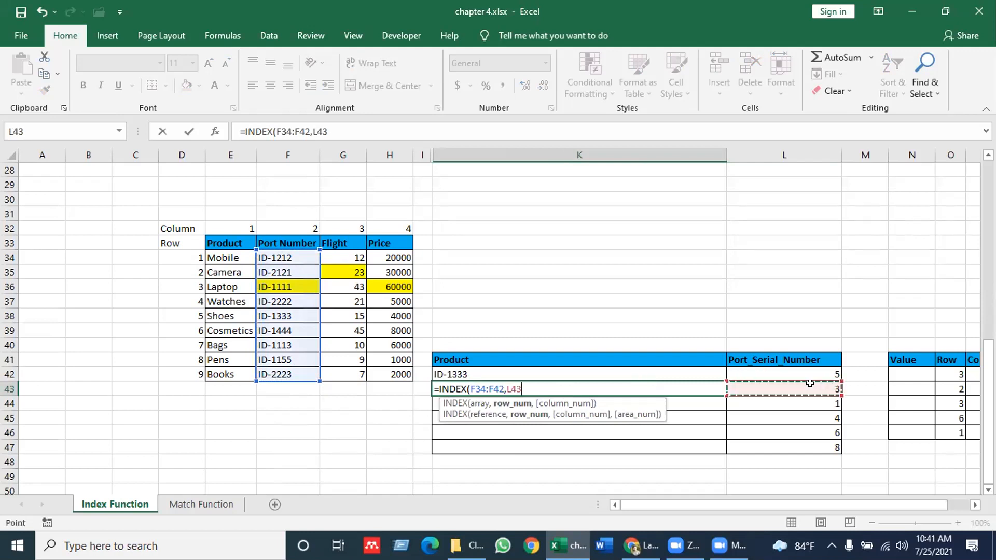
key(Return)
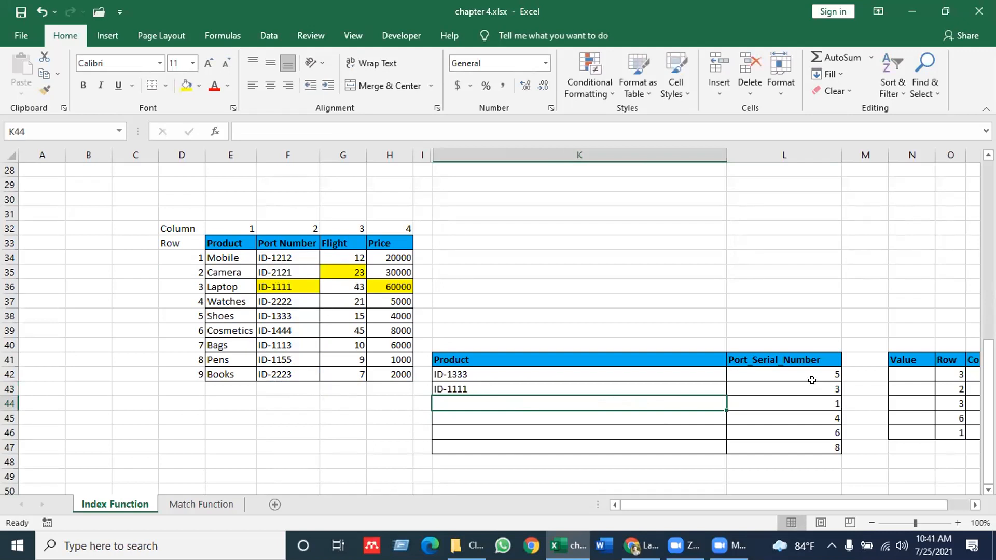
click(184, 285)
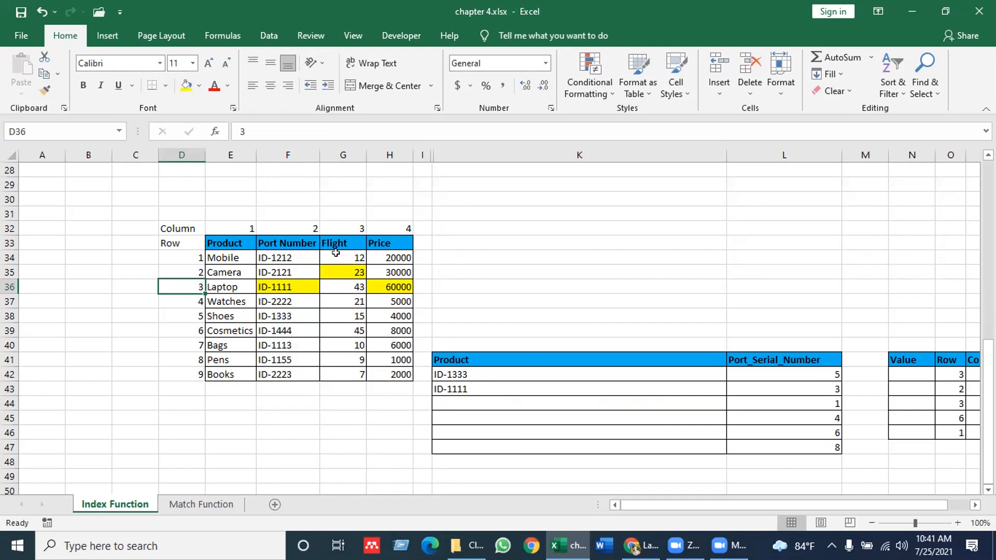
click(745, 359)
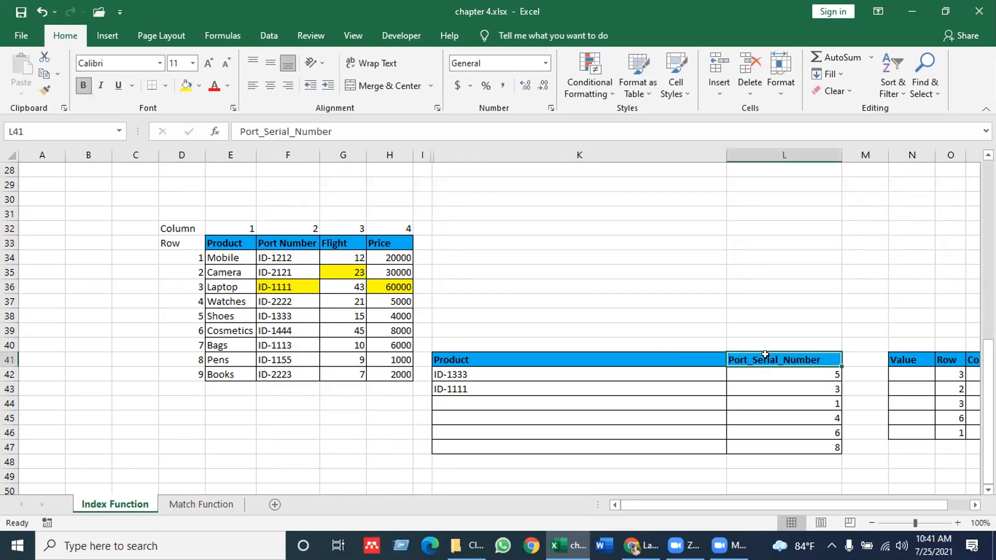
Step: Enter =INDEX(G34:G42,L45) in K45 to look up the Flight value for the serial number in L45
click(792, 417)
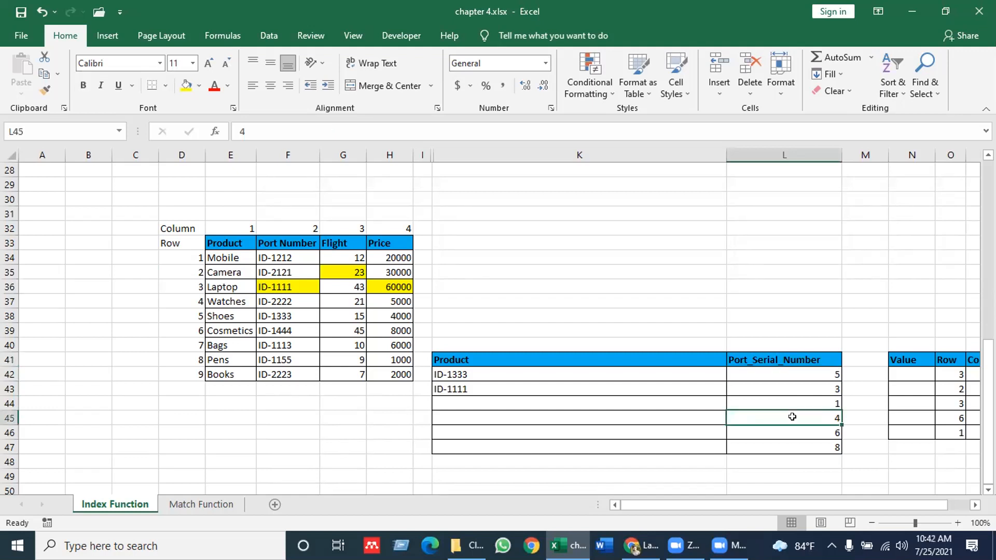
key(Left)
key(Left)
key(Right)
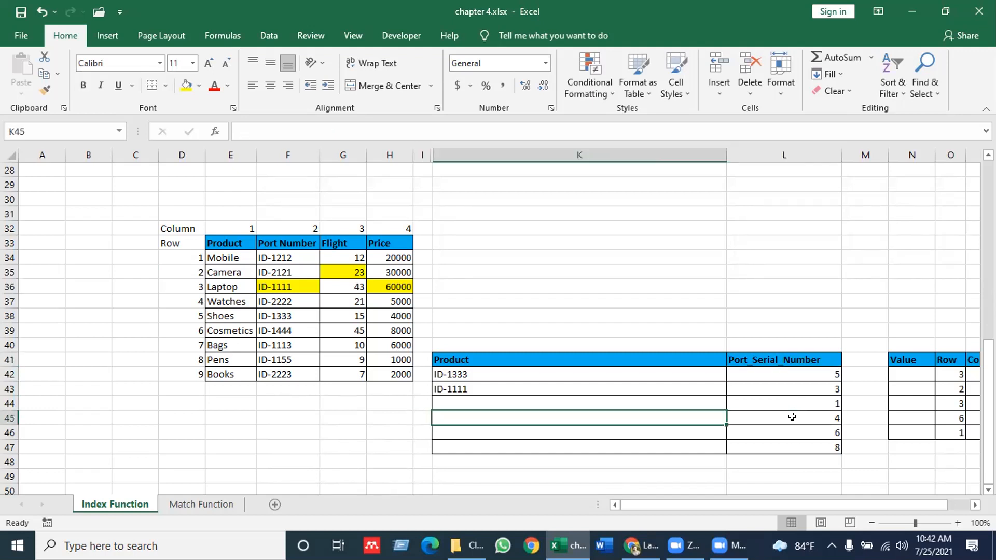
text(=)
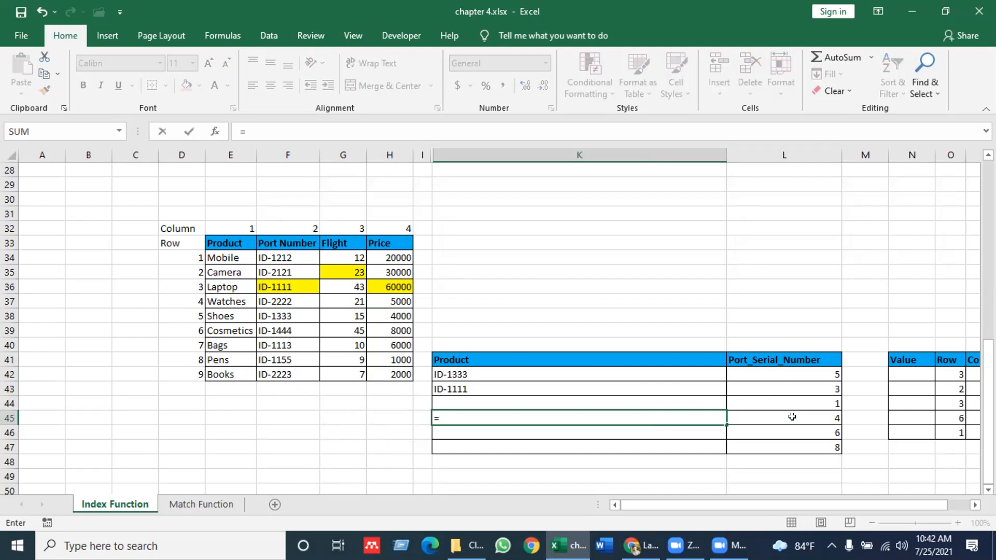
text(inde)
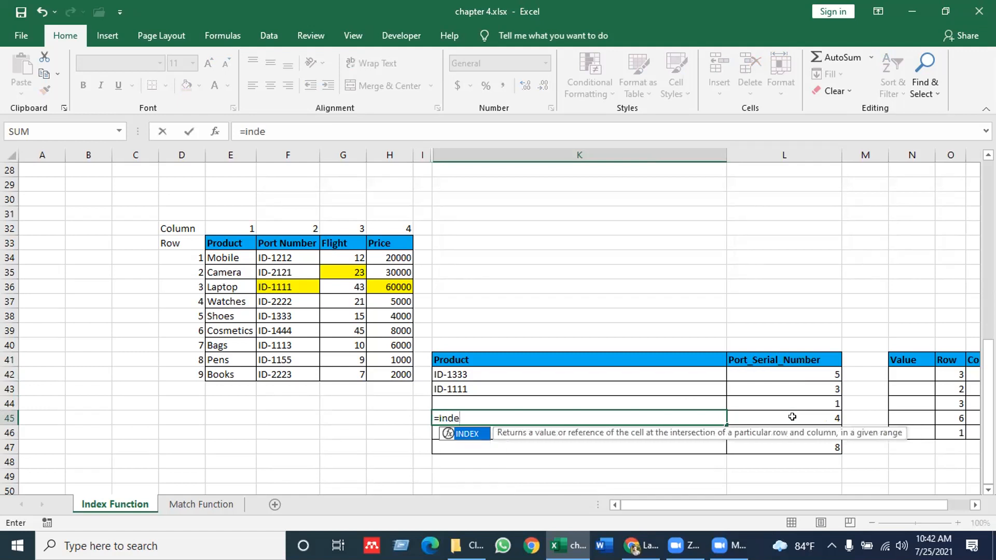
key(Tab)
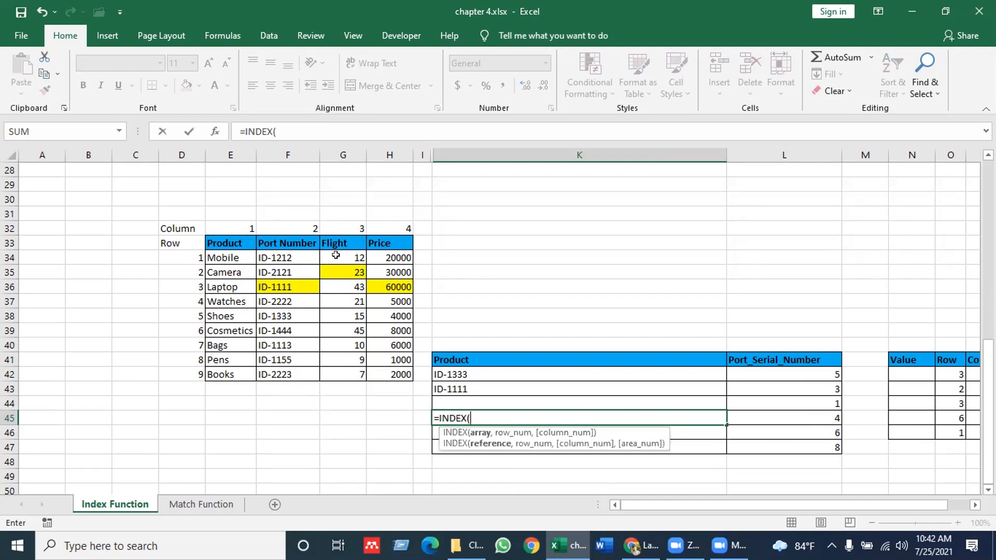
drag(332, 258, 330, 364)
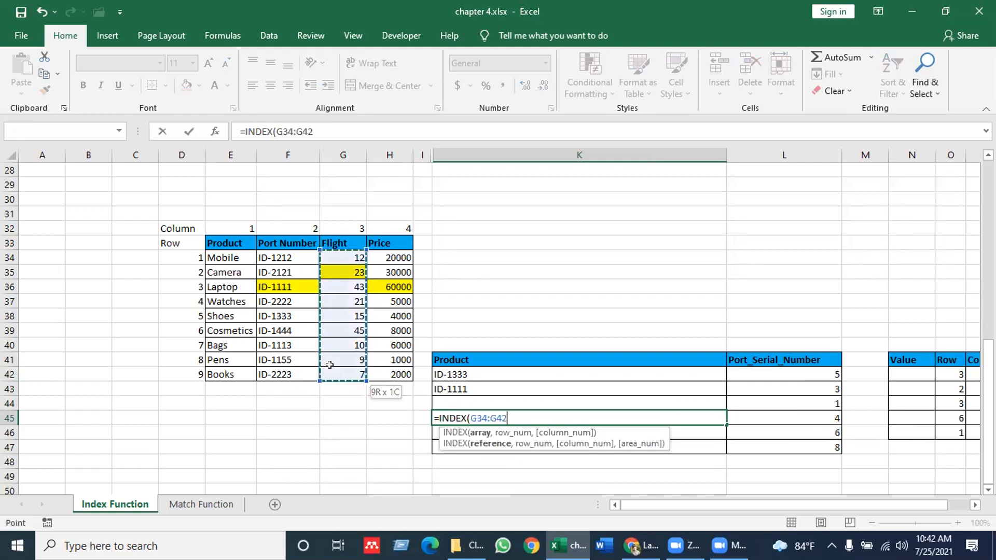
text(,)
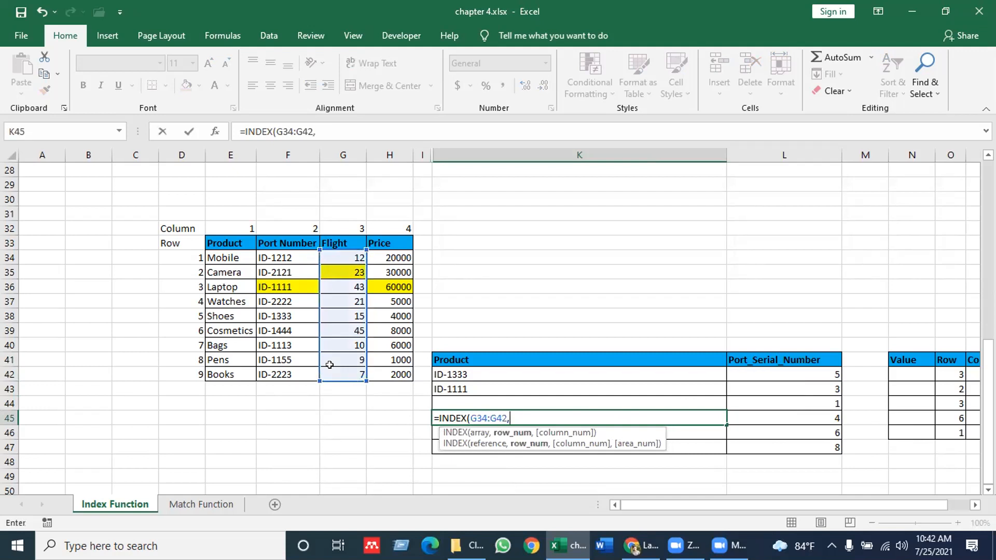
click(812, 417)
key(Return)
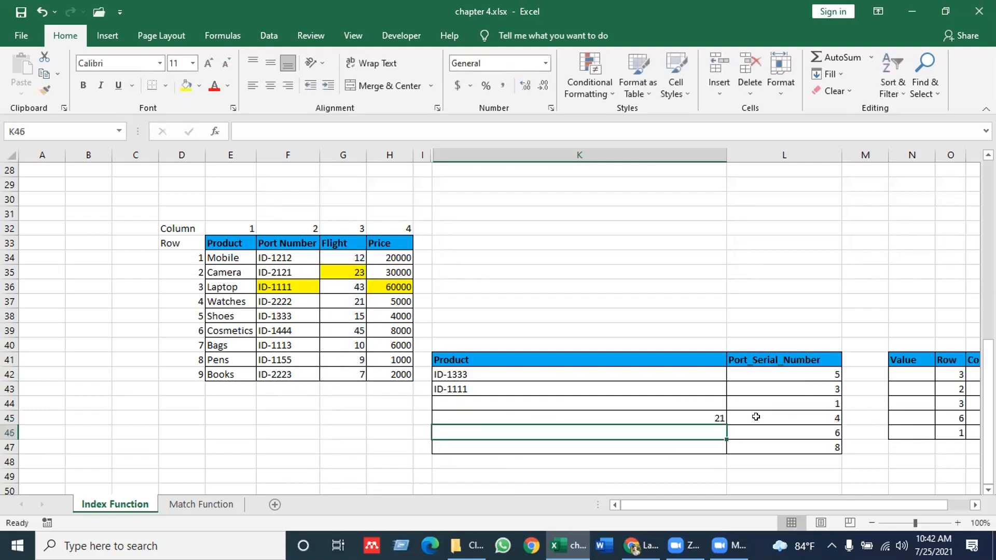
Step: Trace the K45 lookup through the product table, down to row number 4 and across to the Flight column
click(706, 414)
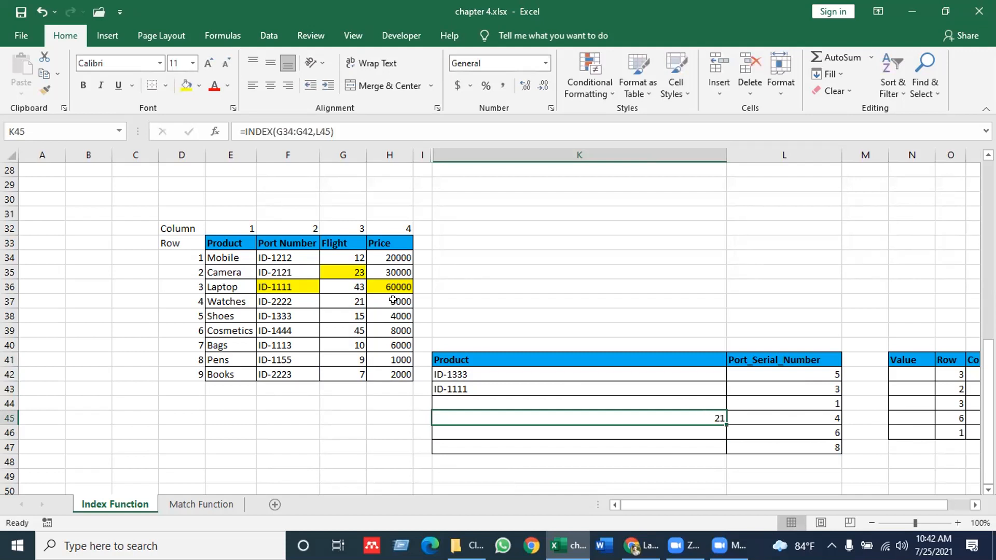
click(190, 255)
key(Down)
key(Down)
key(Down)
key(Right)
key(Right)
key(Right)
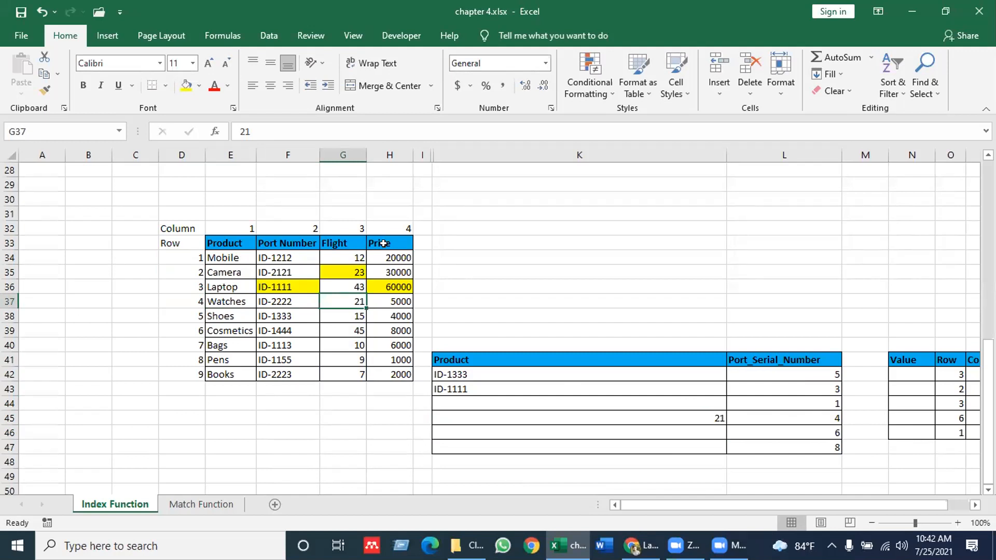
Step: Narrow column K to fit its contents and widen the Value column N to about three times its width, keeping Row column O narrow
click(470, 251)
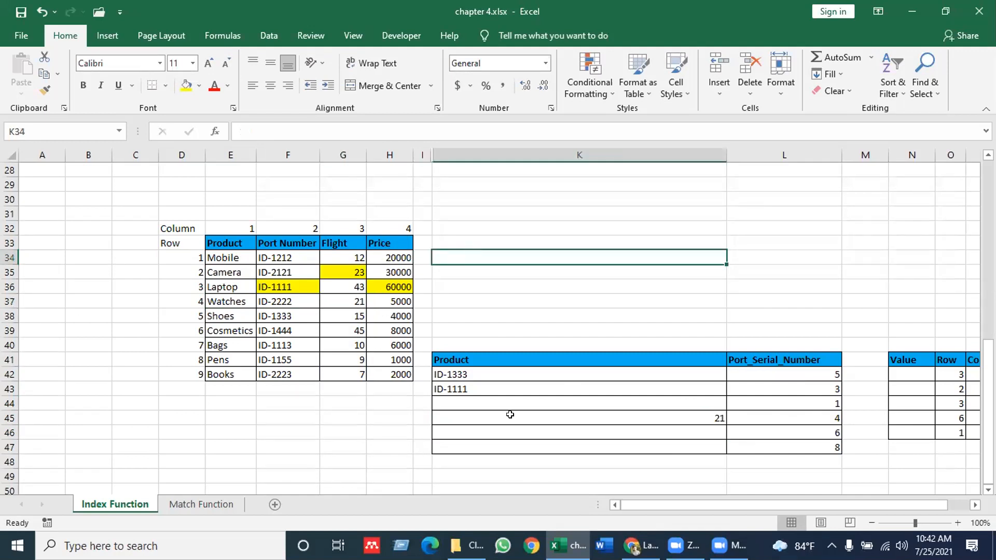
drag(726, 155, 483, 162)
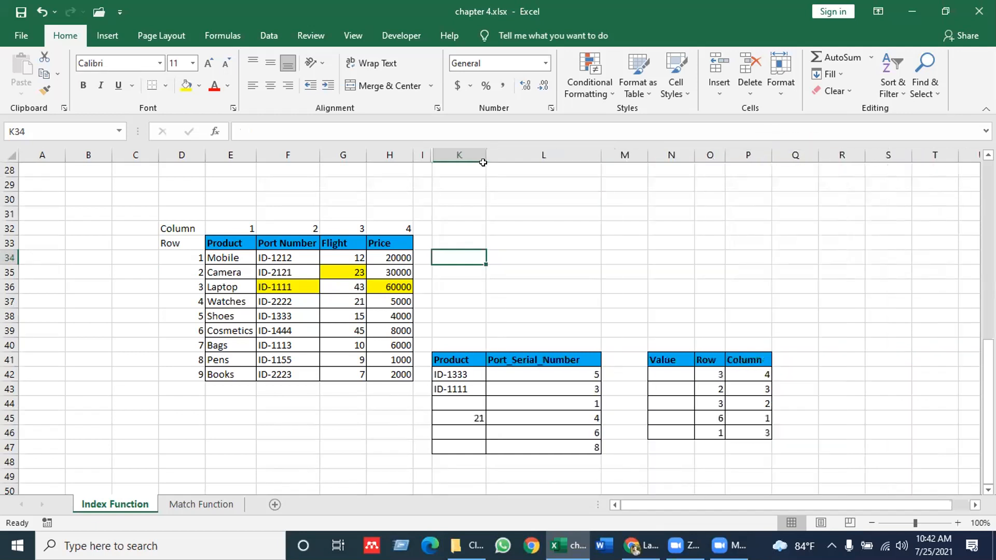
click(796, 279)
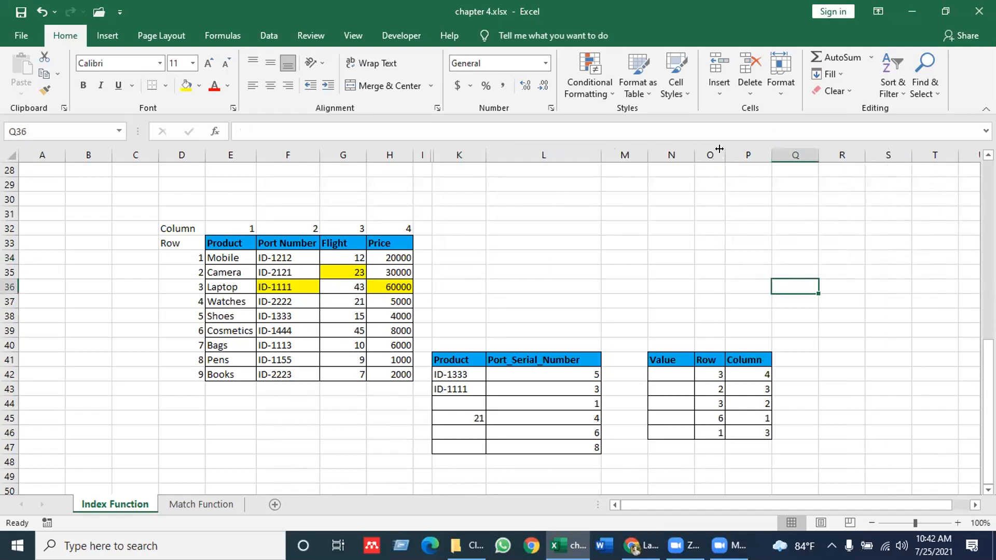
drag(719, 149, 816, 167)
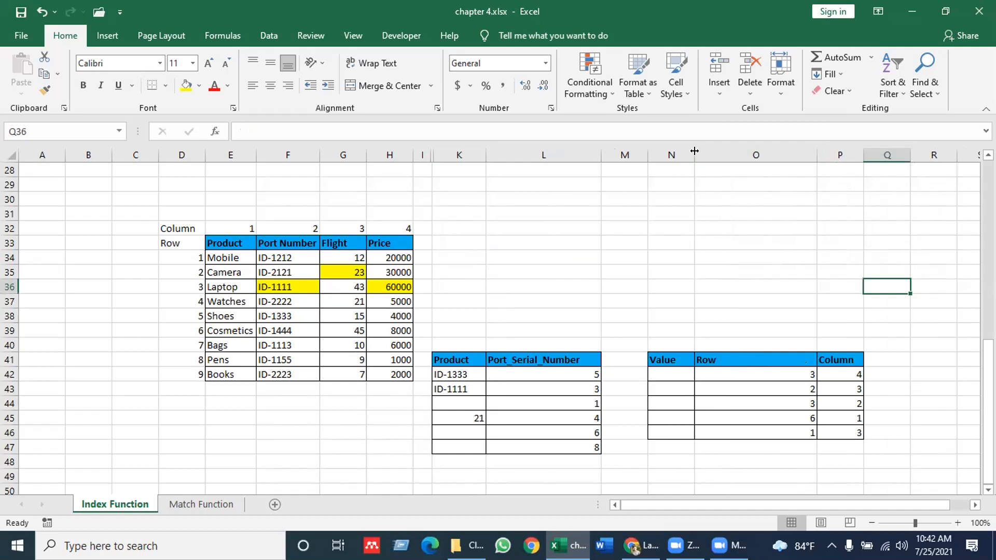
drag(688, 151, 788, 158)
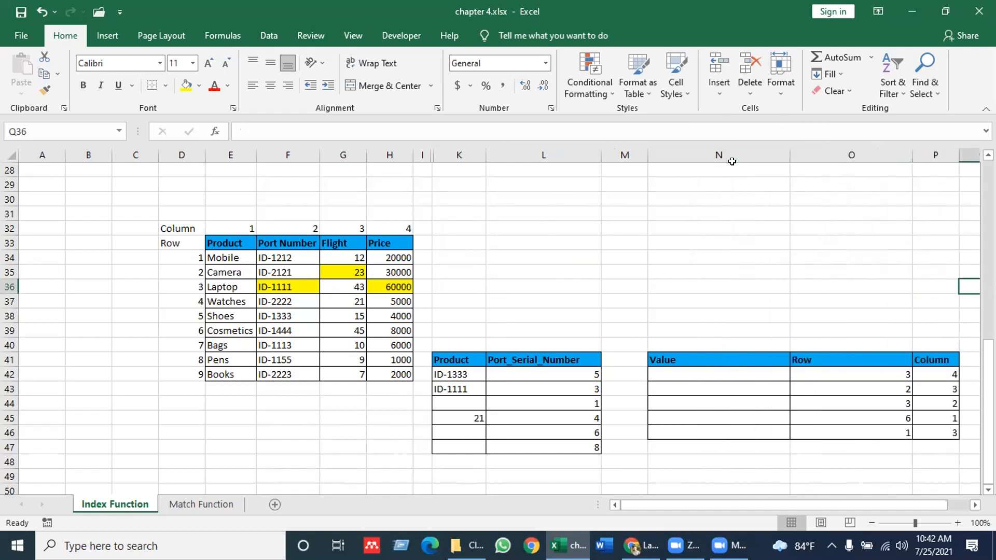
drag(907, 152, 815, 155)
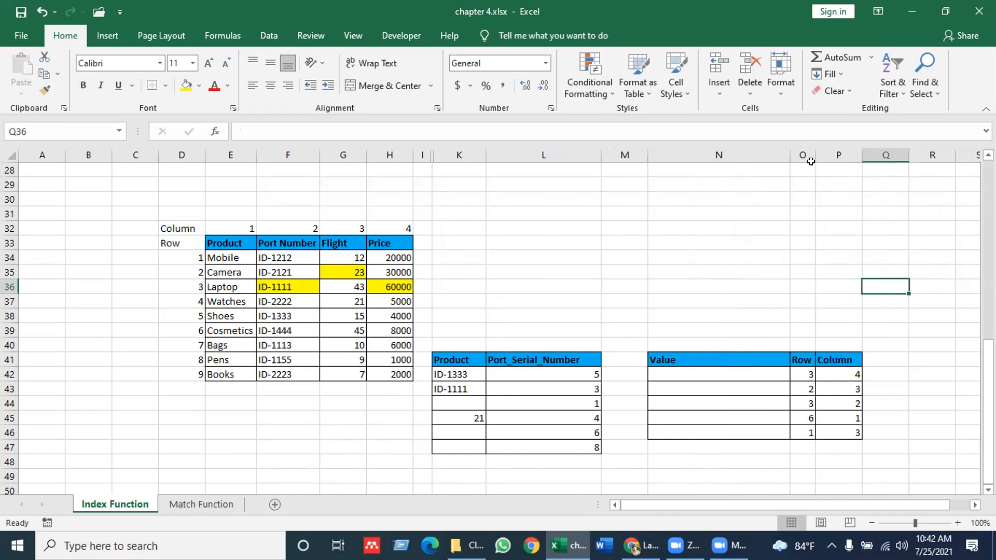
Step: Shrink column M to a thin gap between the two lookup tables and widen the Value column N further
drag(647, 158, 590, 160)
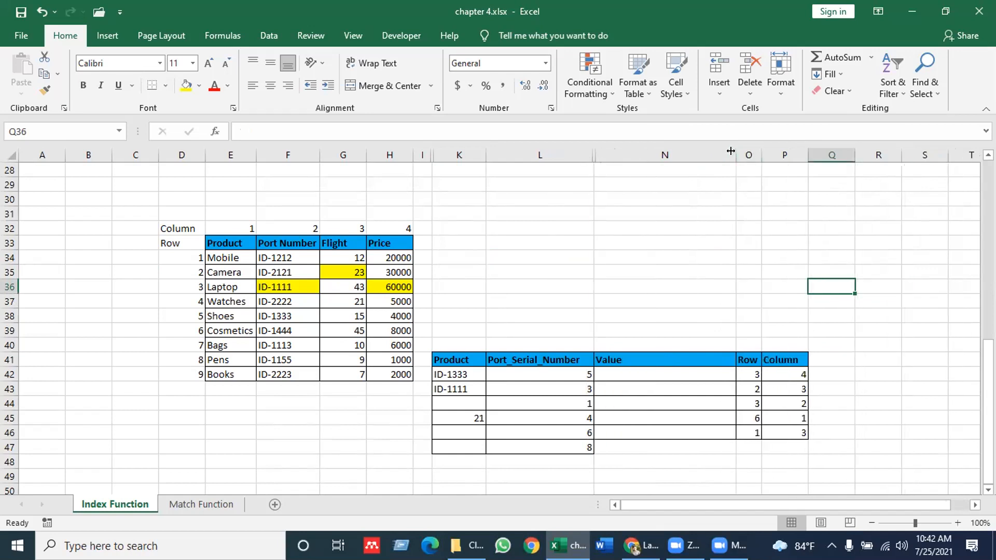
drag(731, 151, 843, 152)
click(767, 356)
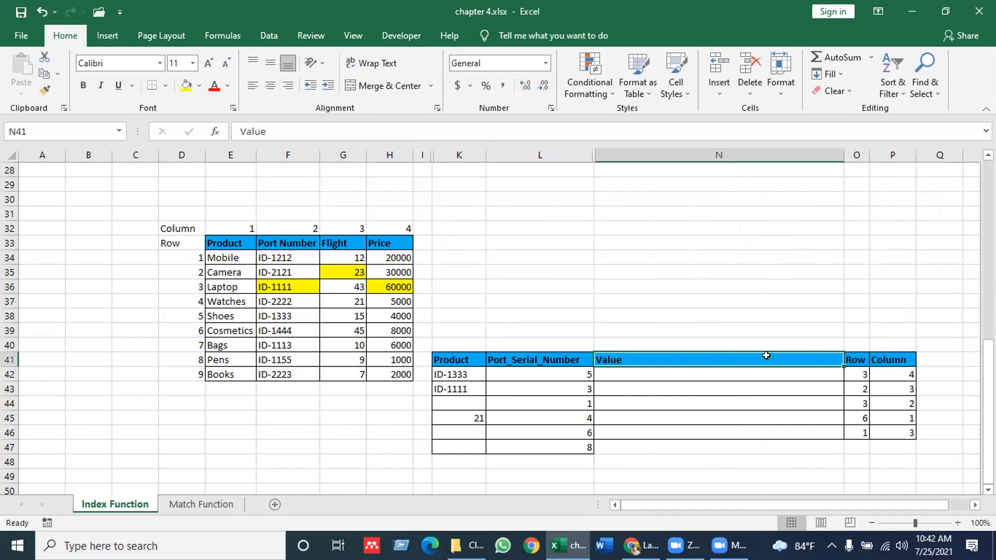
click(717, 370)
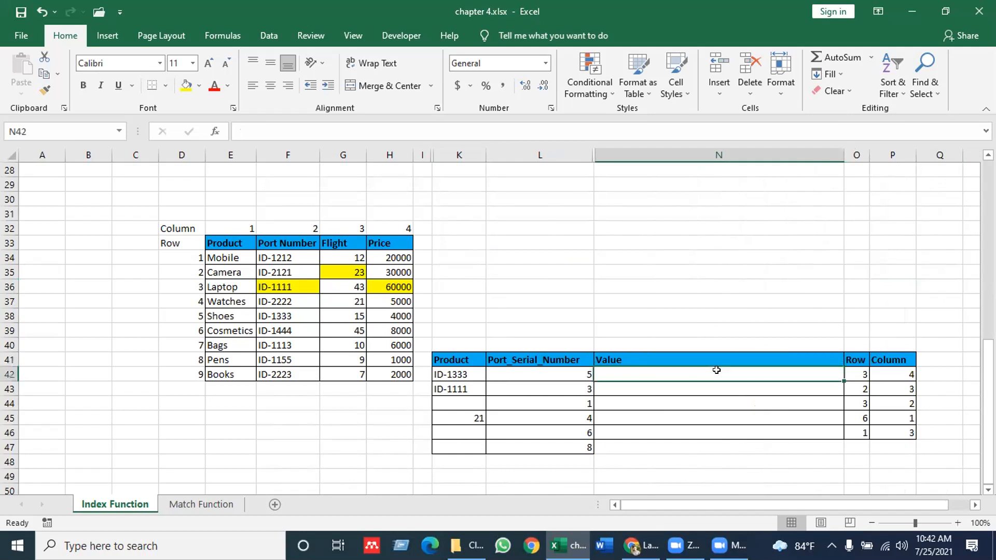
click(858, 377)
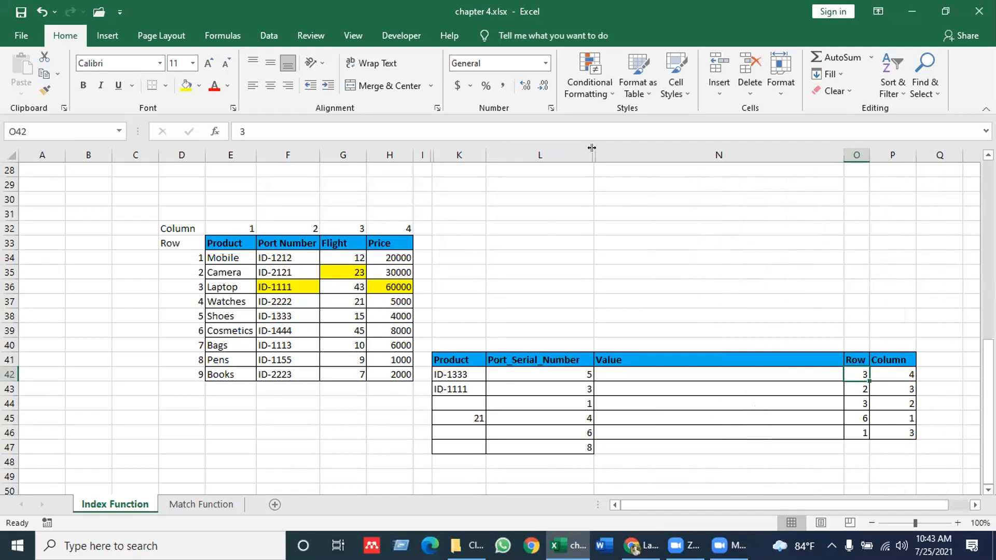
drag(592, 148, 605, 150)
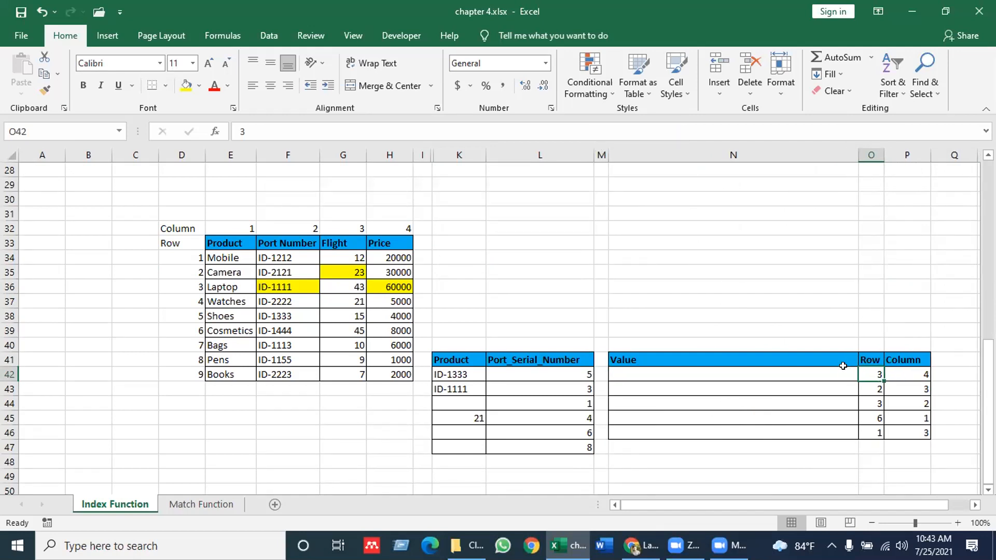
Step: Enter =INDEX(E34:H42,O42,P42) in N42 to look up the value by the row and column numbers beside it
click(195, 289)
click(388, 286)
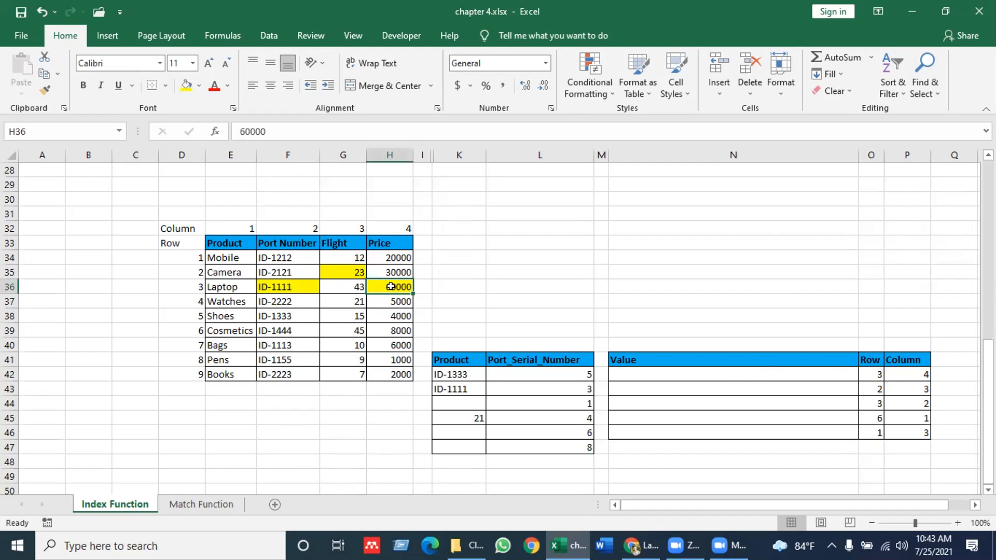
click(736, 375)
text(=i)
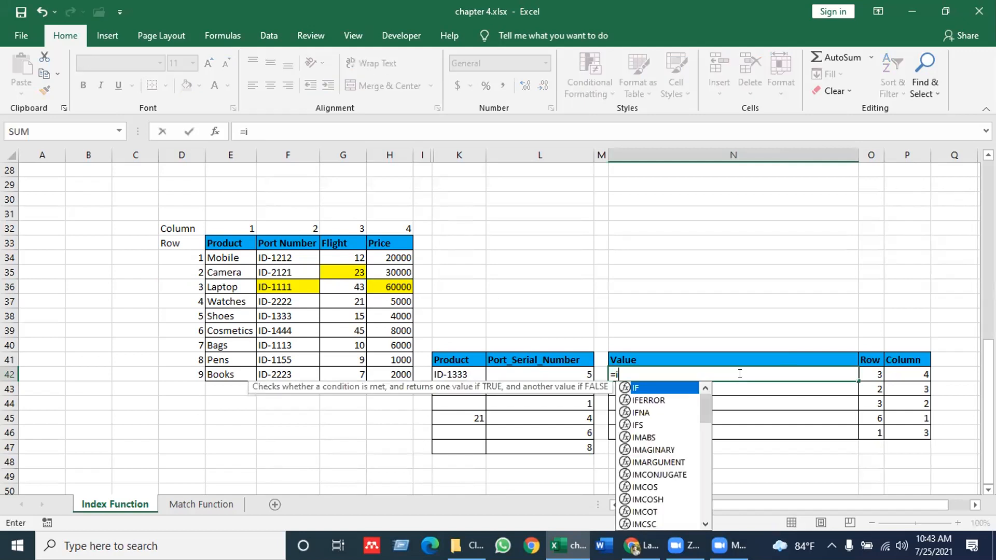
key(BackSpace)
text(n)
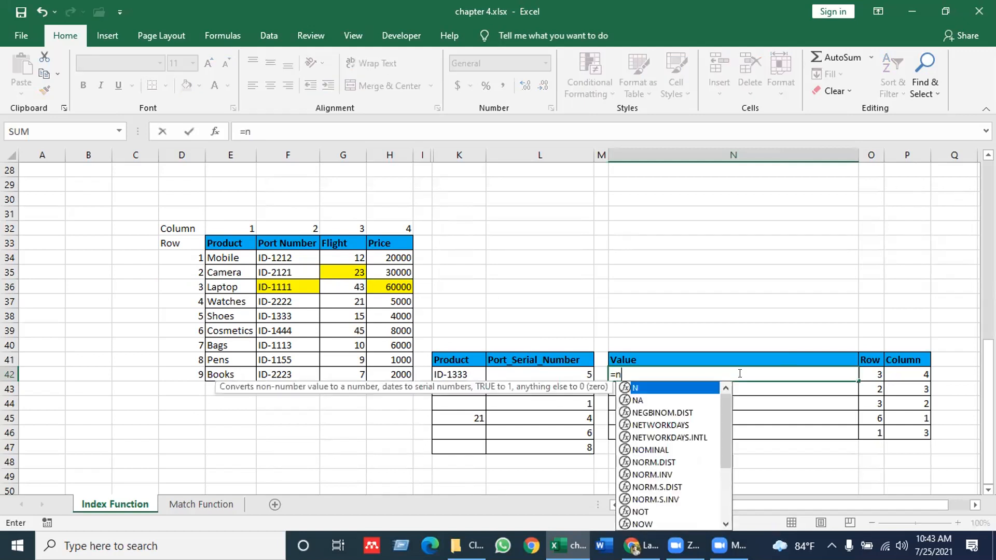
text(d)
key(BackSpace)
key(BackSpace)
text(in)
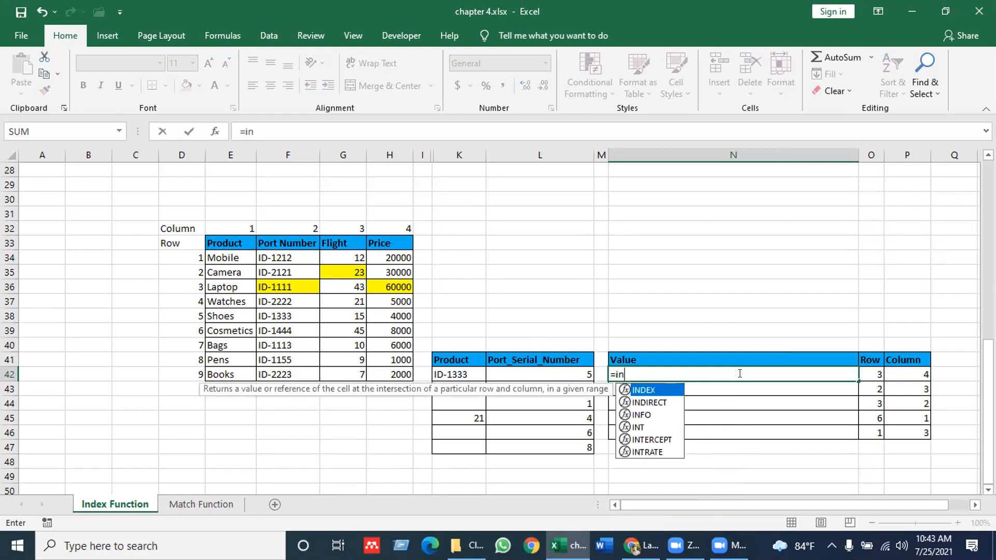
key(Tab)
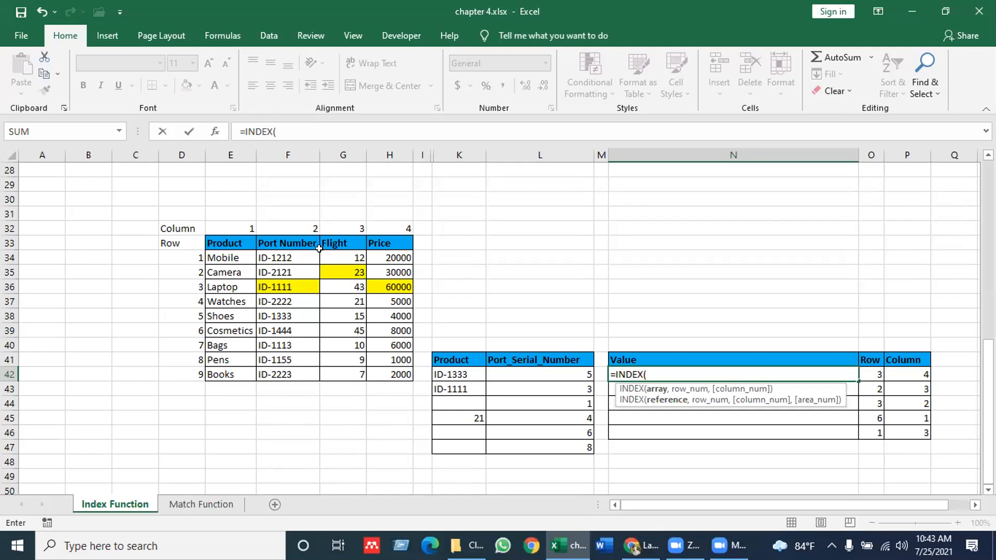
click(215, 253)
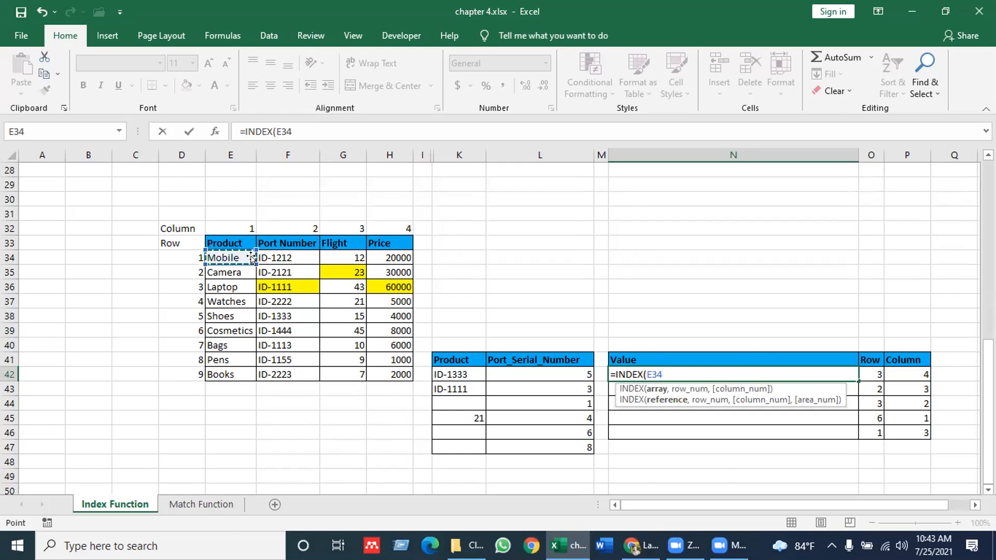
drag(254, 257, 402, 372)
text(,)
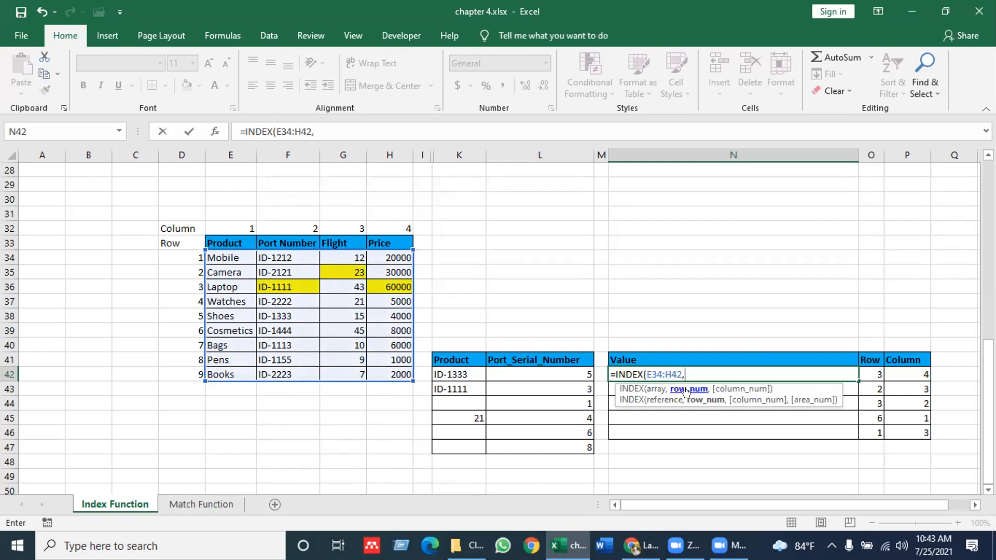
click(871, 369)
text(,)
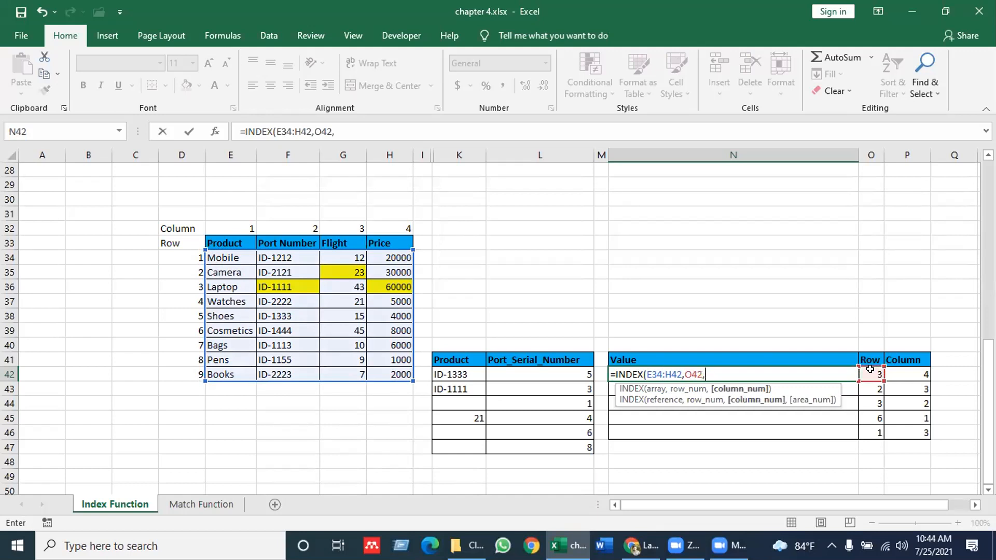
click(895, 371)
key(Return)
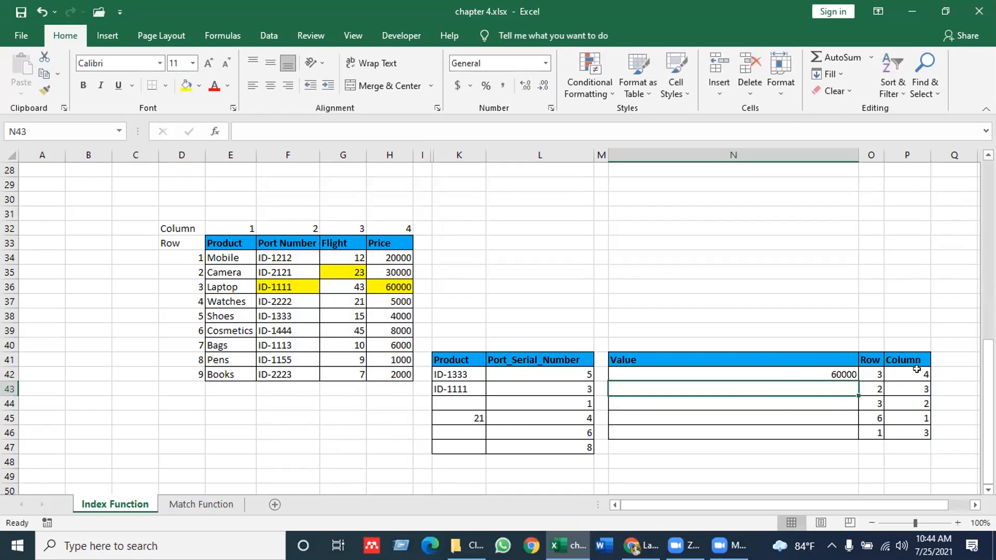
Step: Trace the N42 lookup in the product table, from row number 3 and from column number 4 down the Price column
click(397, 287)
click(190, 286)
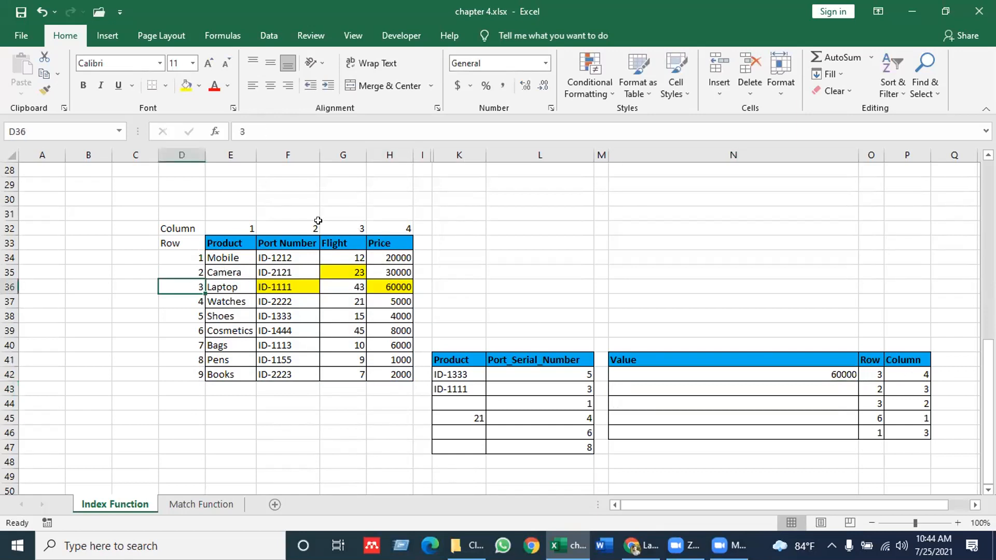
click(402, 223)
key(Down)
key(Down)
key(Down)
key(Down)
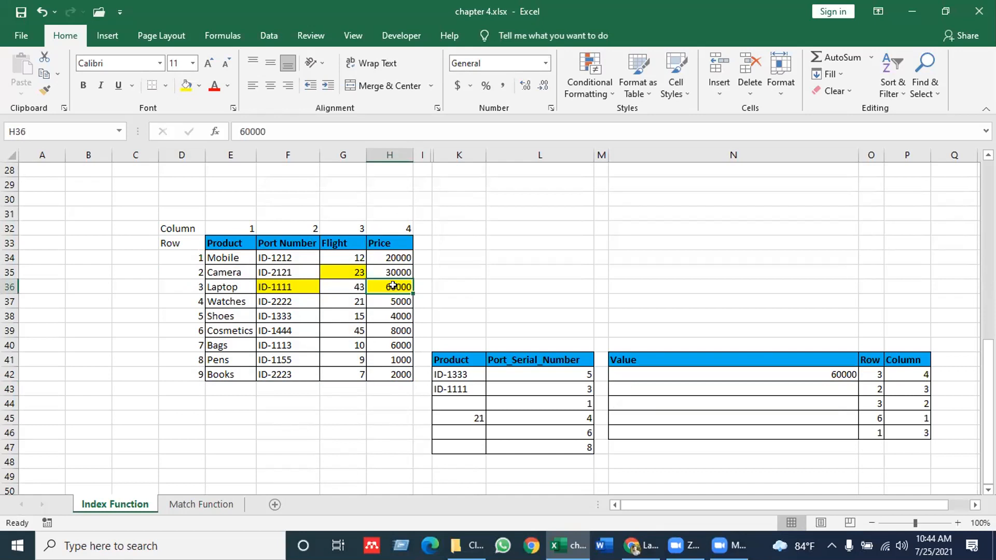
Step: Enter =INDEX(E34:H42,O43,P43) in N43 to return the value at the row and column numbers in O43 and P43
click(871, 389)
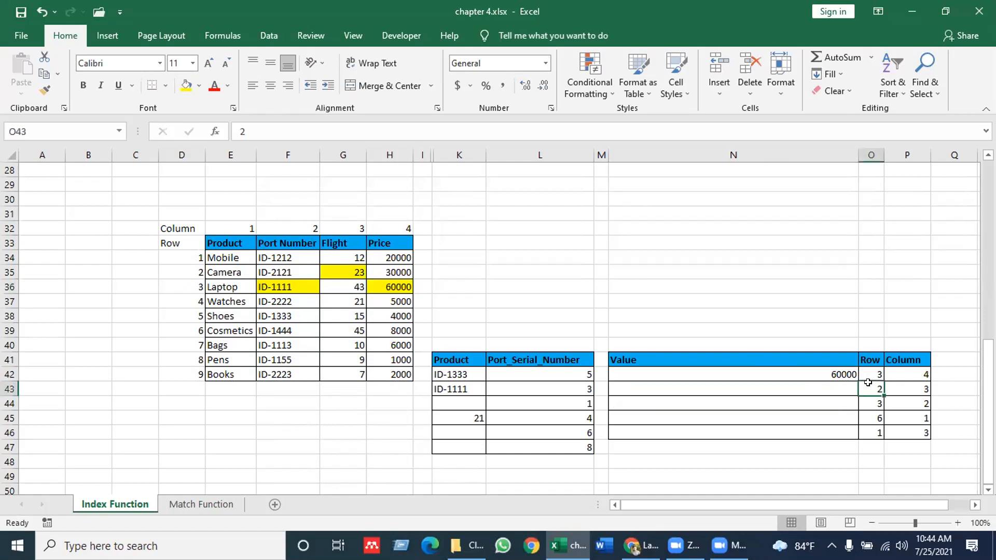
click(345, 265)
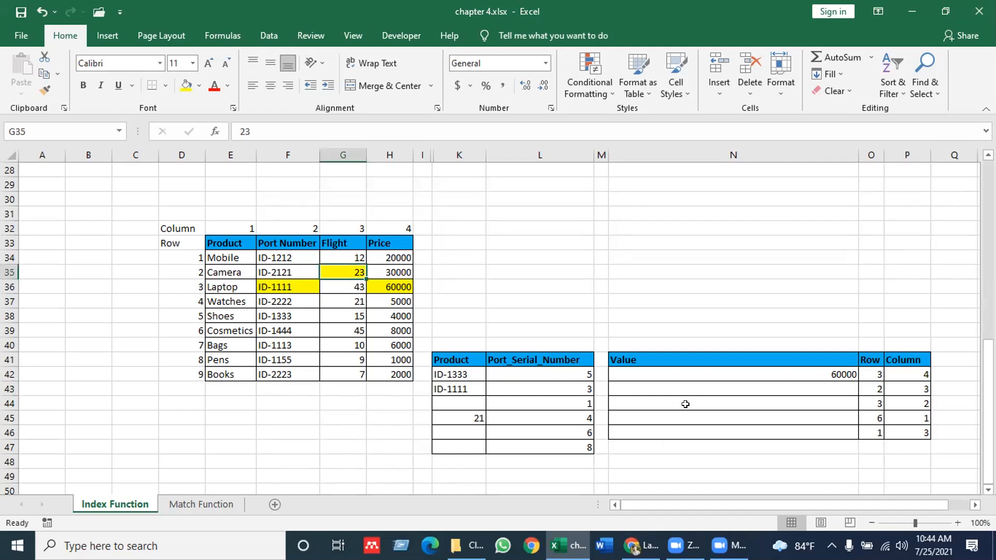
click(698, 384)
text(=in)
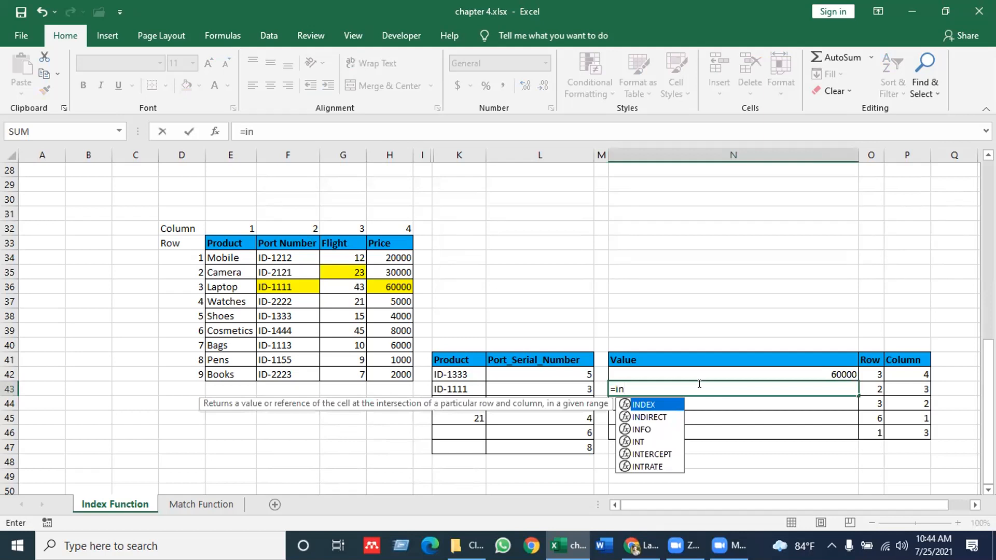
key(Tab)
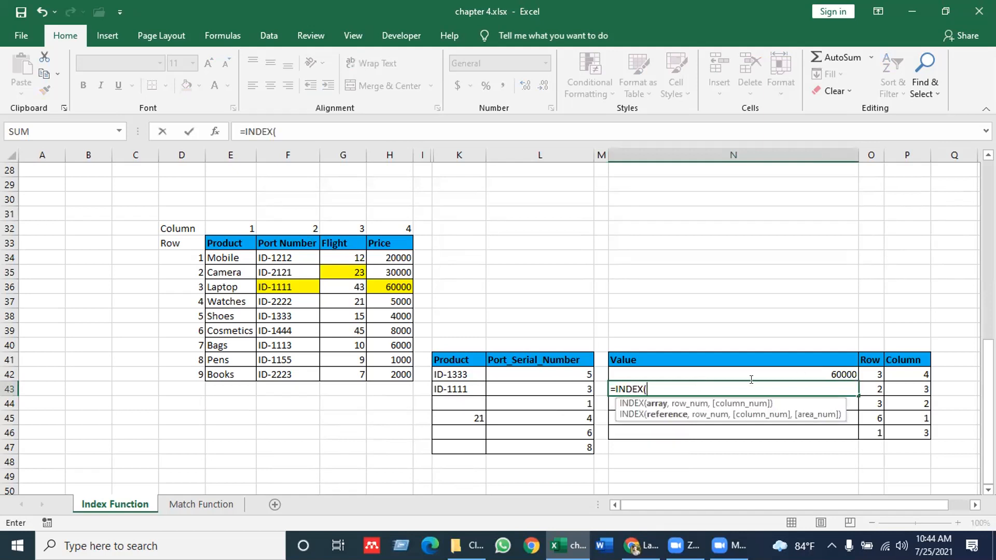
click(221, 257)
drag(318, 289, 377, 367)
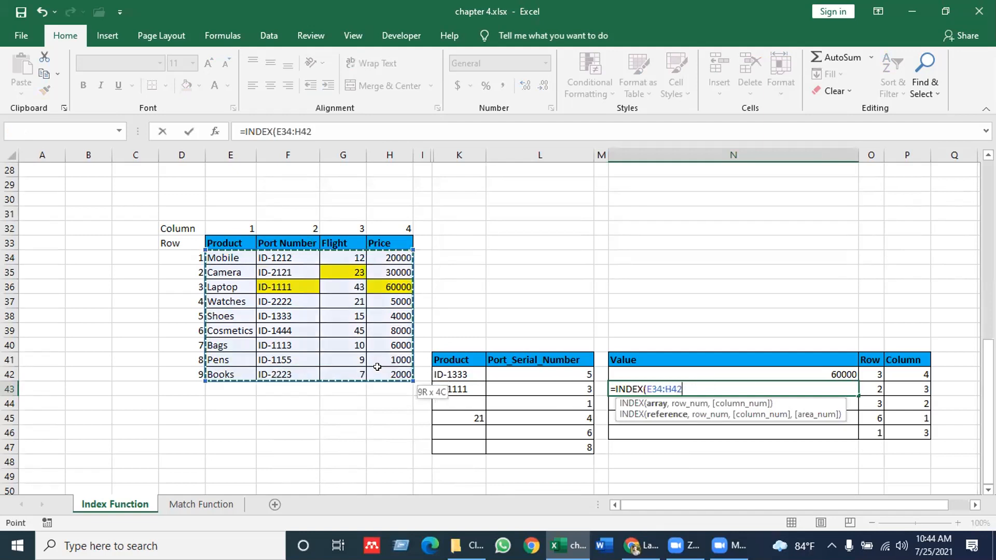
text(,)
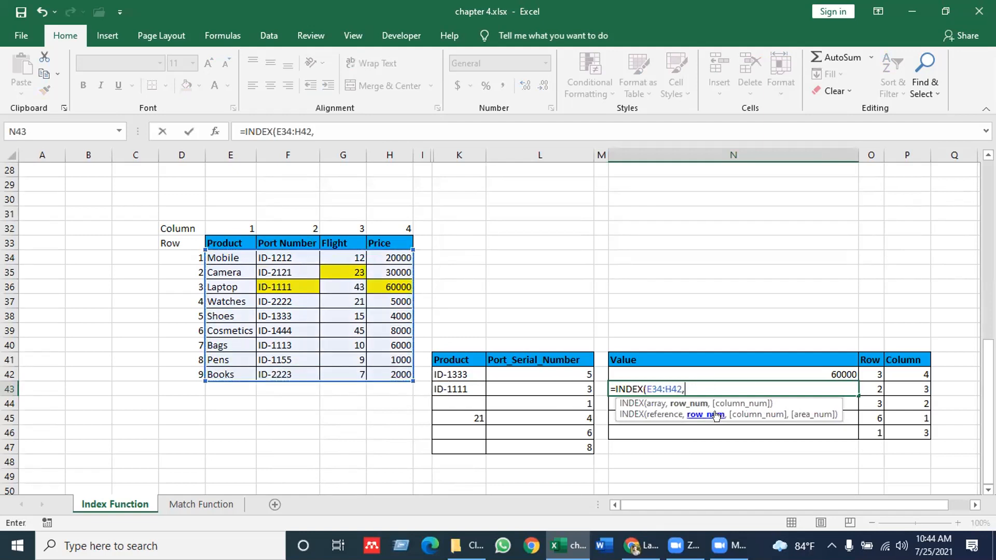
click(873, 390)
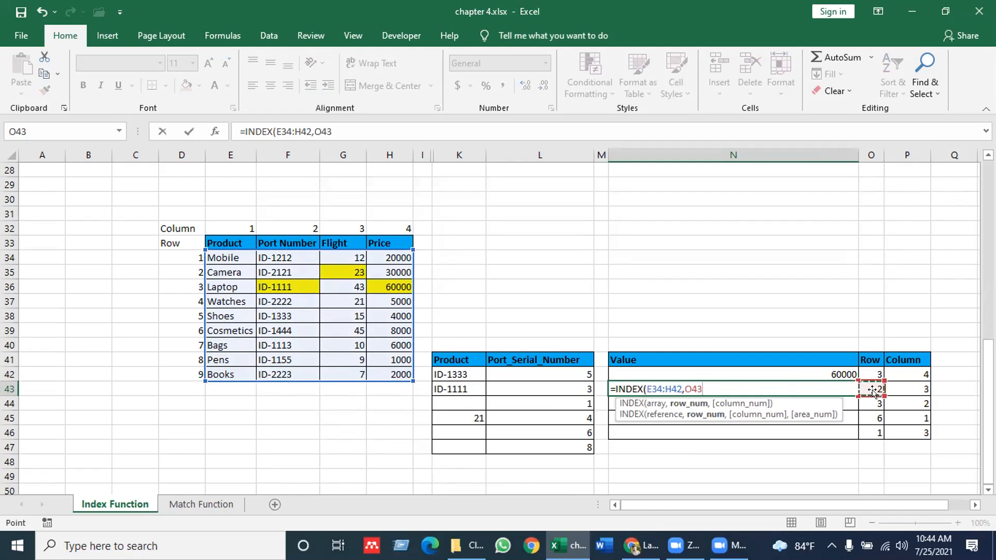
text(,)
click(898, 392)
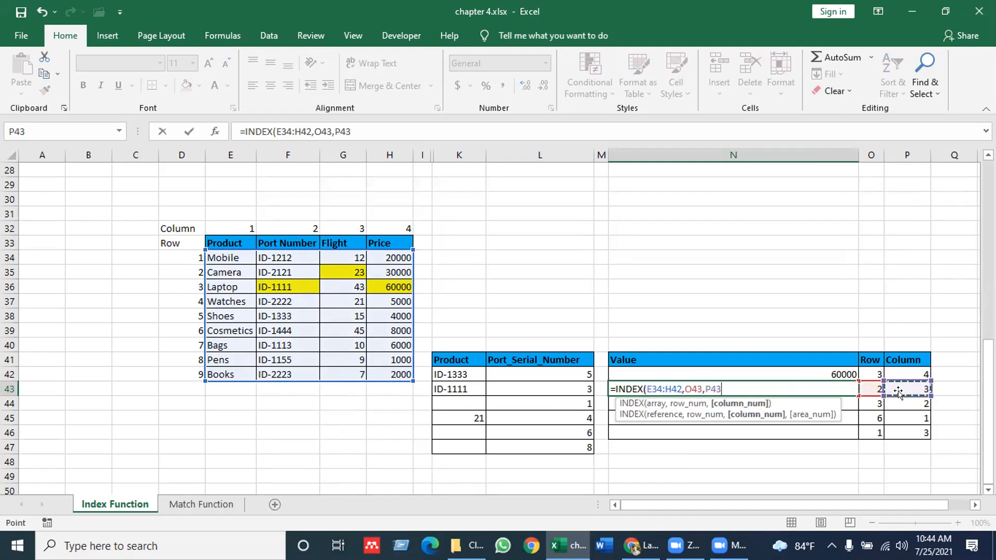
key(Return)
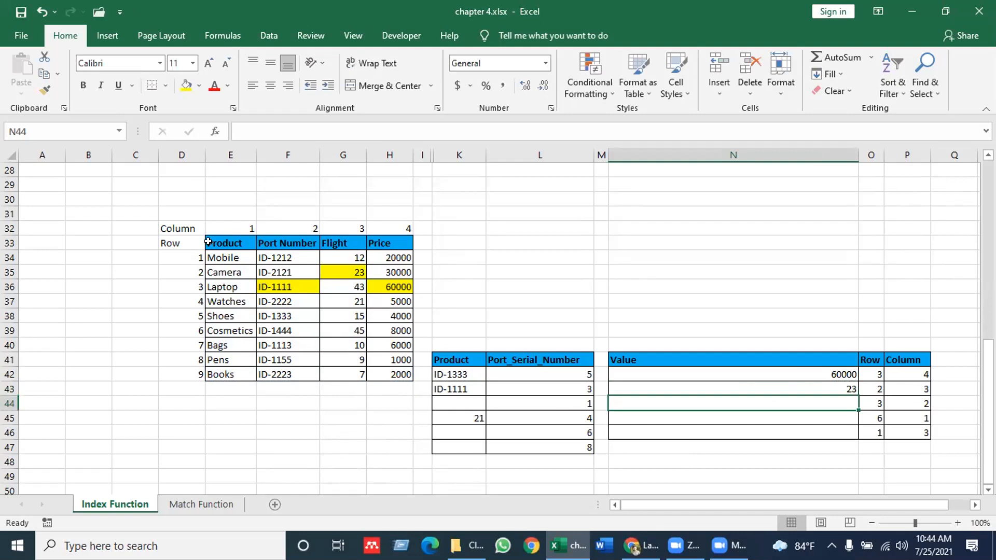
Step: Trace row 3, column 2 of the product table, across from the row number and along the Port Number column
click(193, 285)
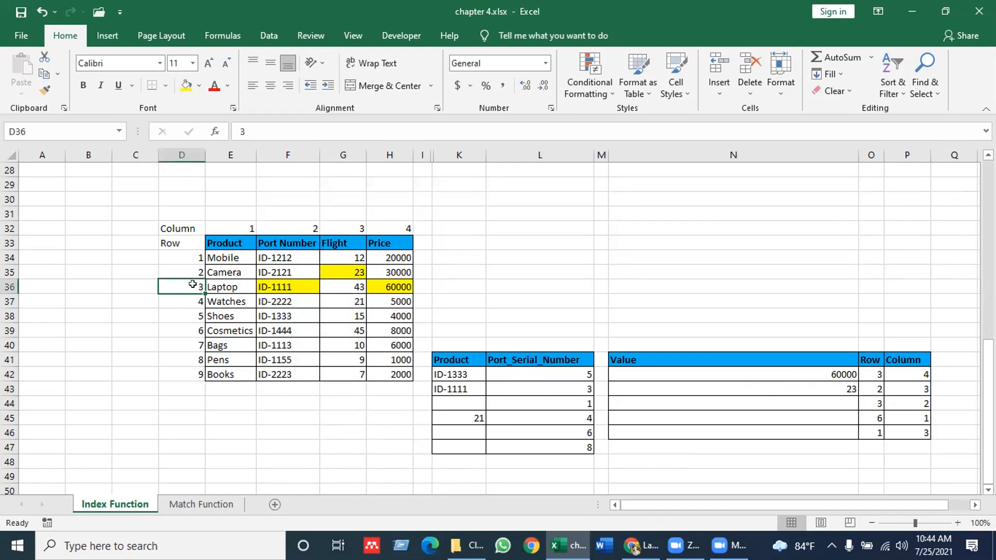
key(Right)
key(Right)
key(Up)
key(Up)
key(Up)
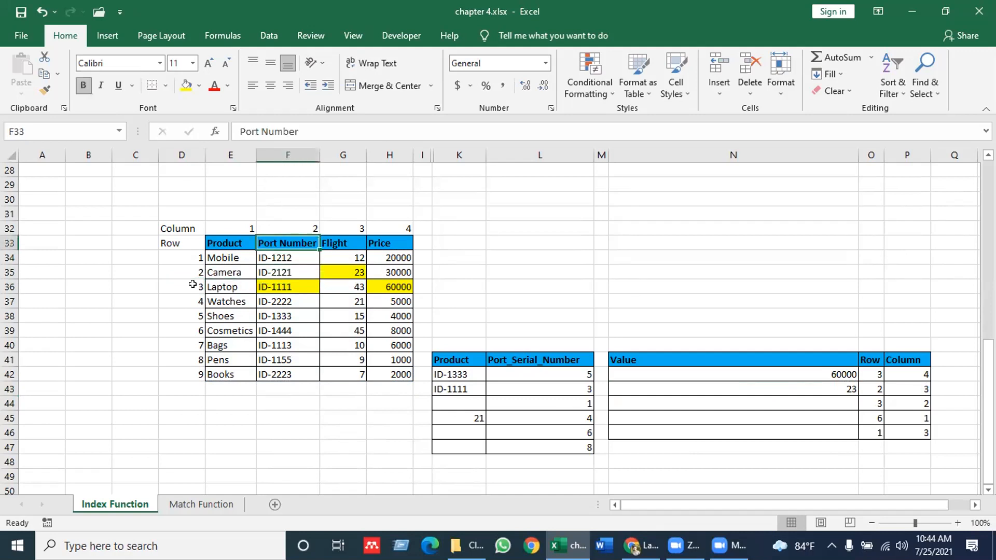
key(Down)
key(Down)
key(Down)
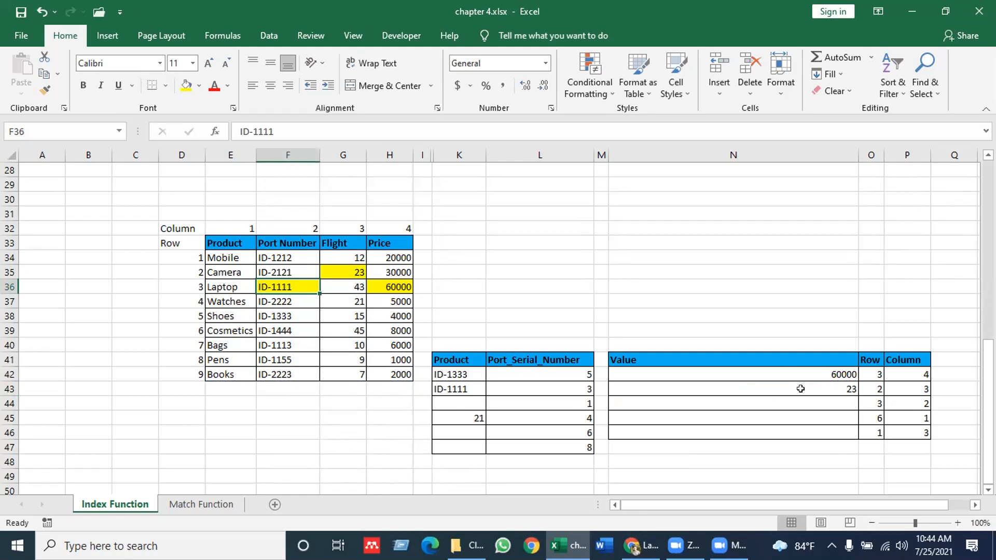
Step: Enter =INDEX(E34:H42,O44,P44) in N44 to look up the value for the third row-and-column pair, then select N45
click(766, 404)
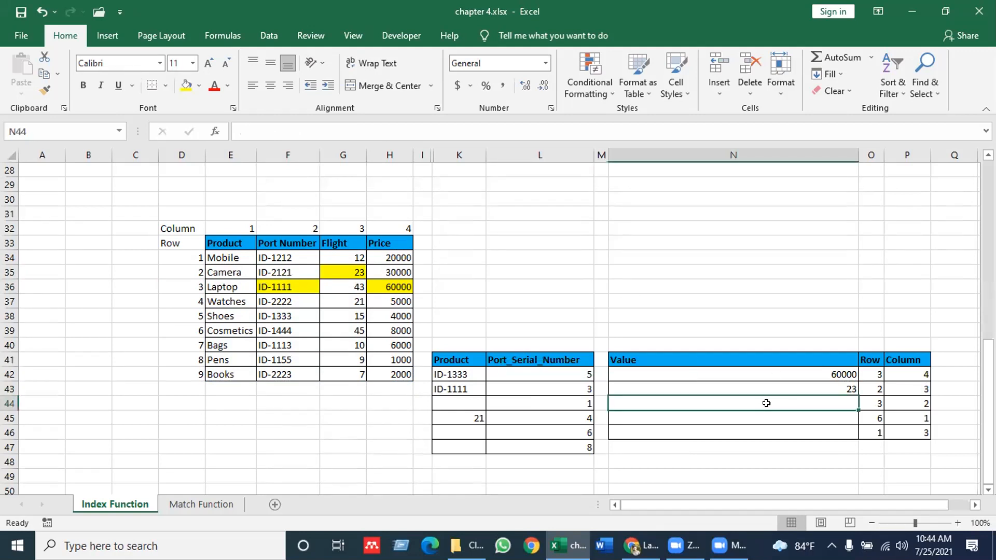
double_click(766, 404)
text(=in)
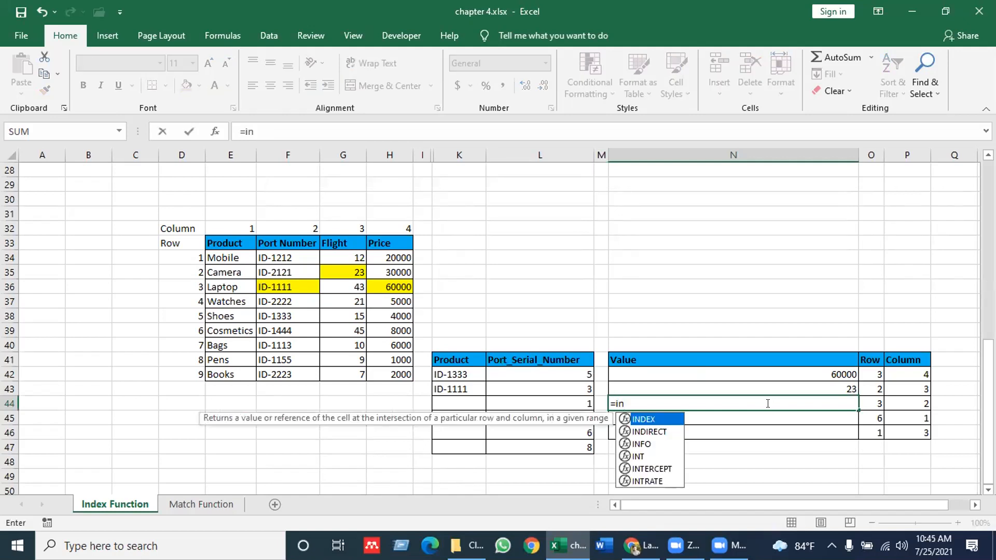
double_click(646, 419)
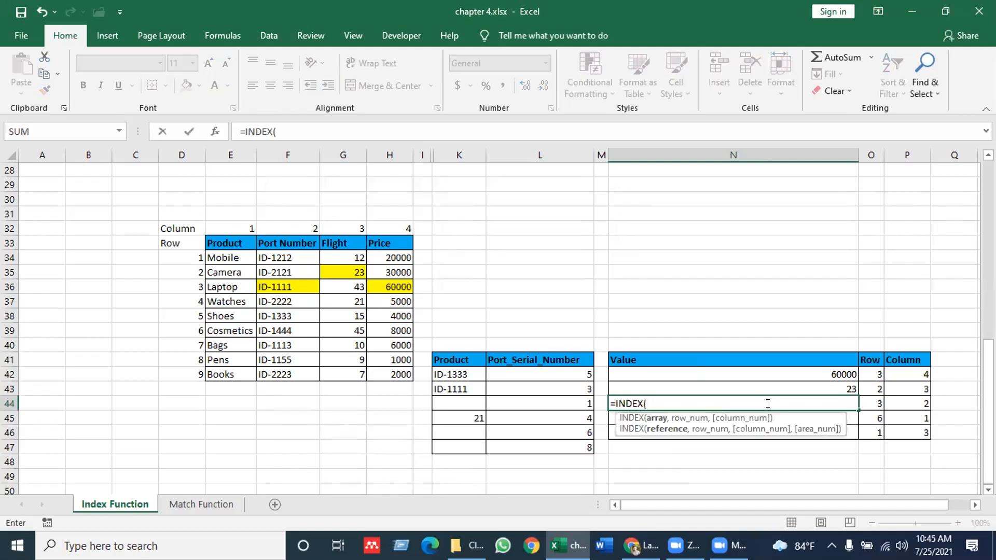
click(233, 258)
drag(255, 258, 407, 373)
text(,)
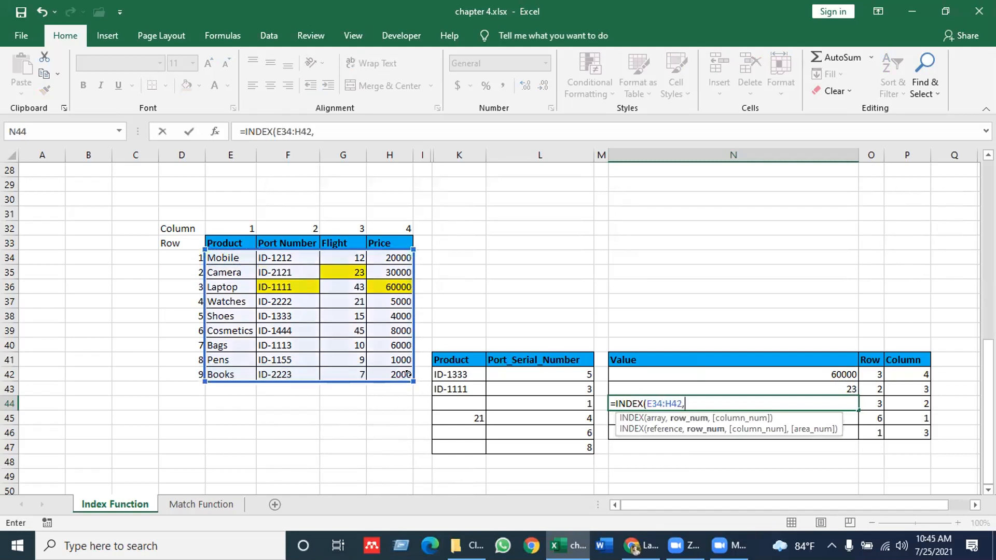
click(871, 404)
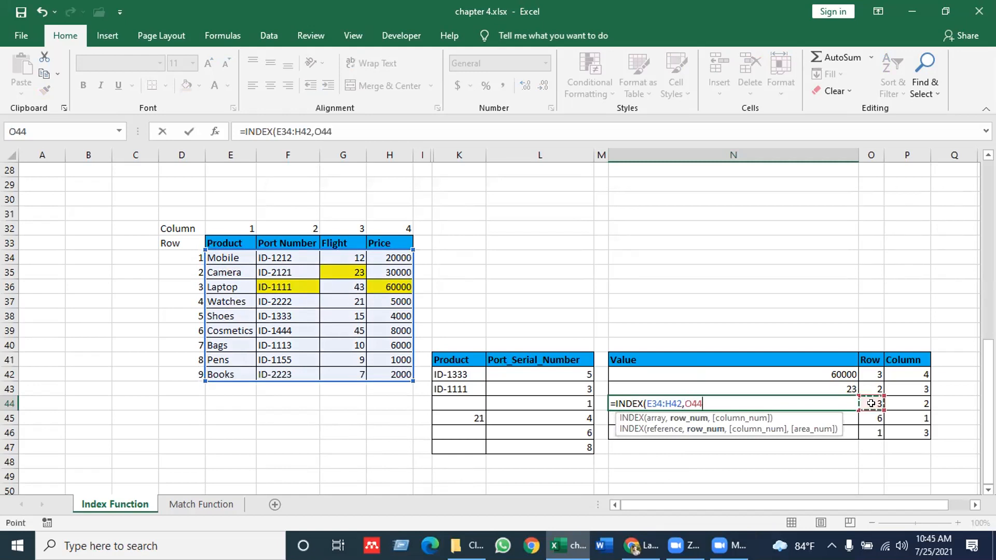
text(,)
click(906, 402)
key(Return)
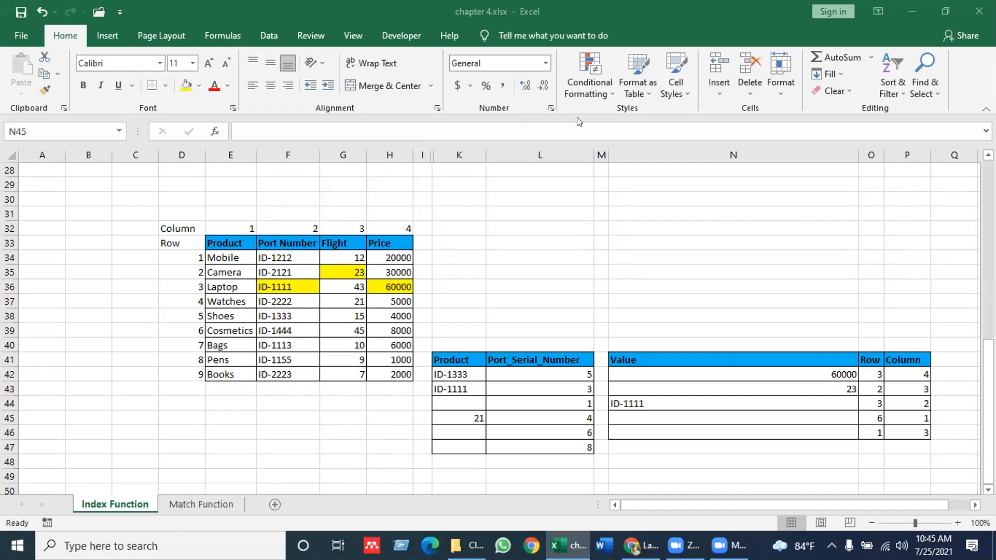
click(652, 414)
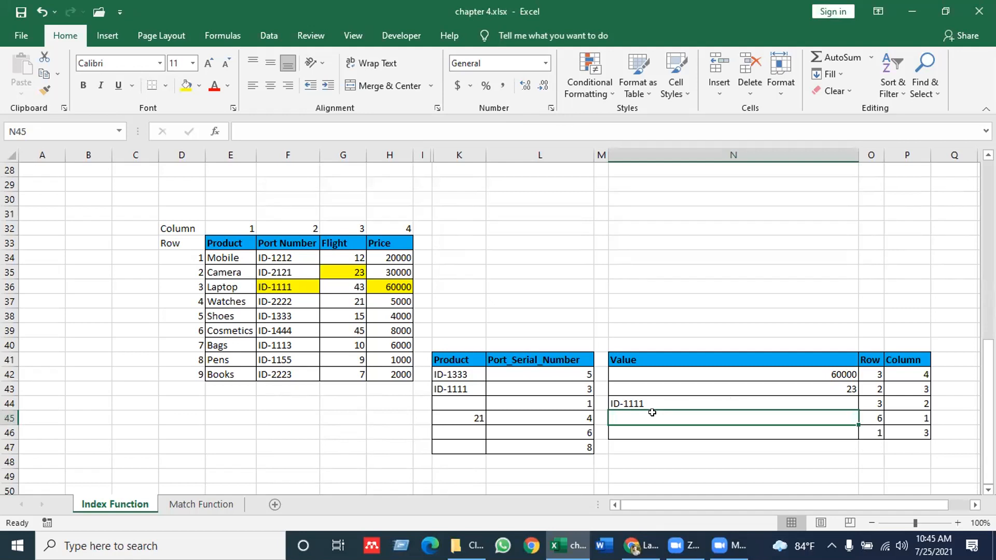
Step: Enter =INDEX(E34:H42,O45,P45) in N45 to return the value at the row and column numbers in O45 and P45
text(=in)
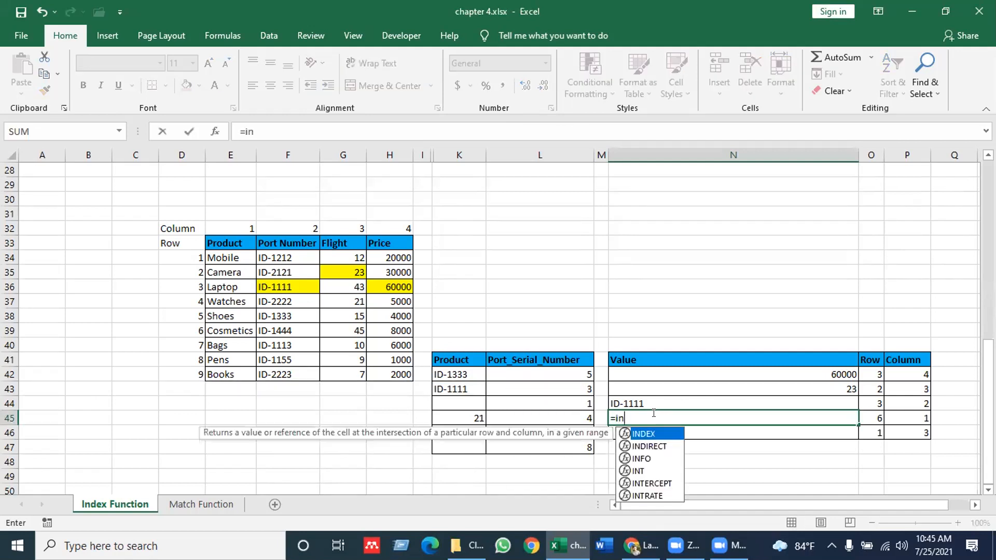
key(Tab)
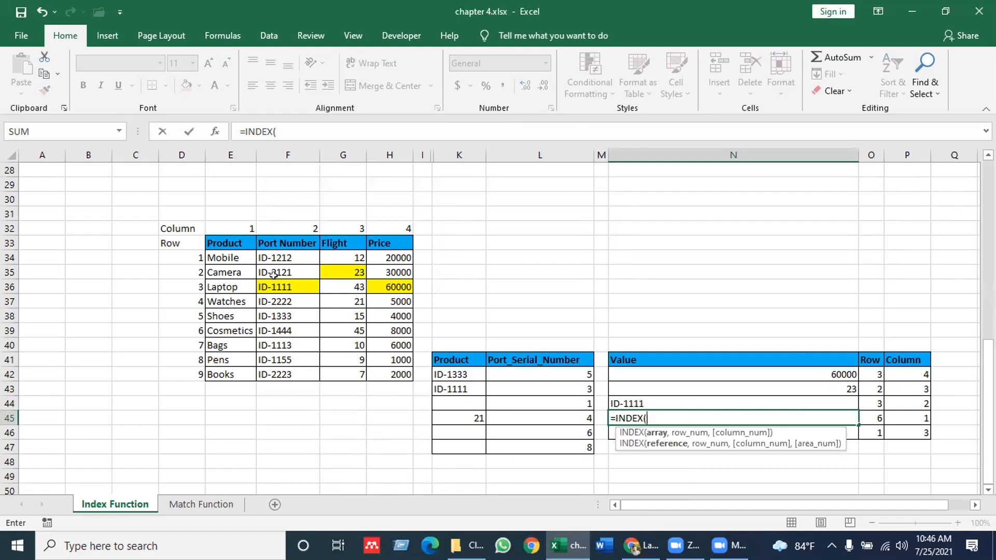
click(221, 255)
drag(253, 257, 400, 370)
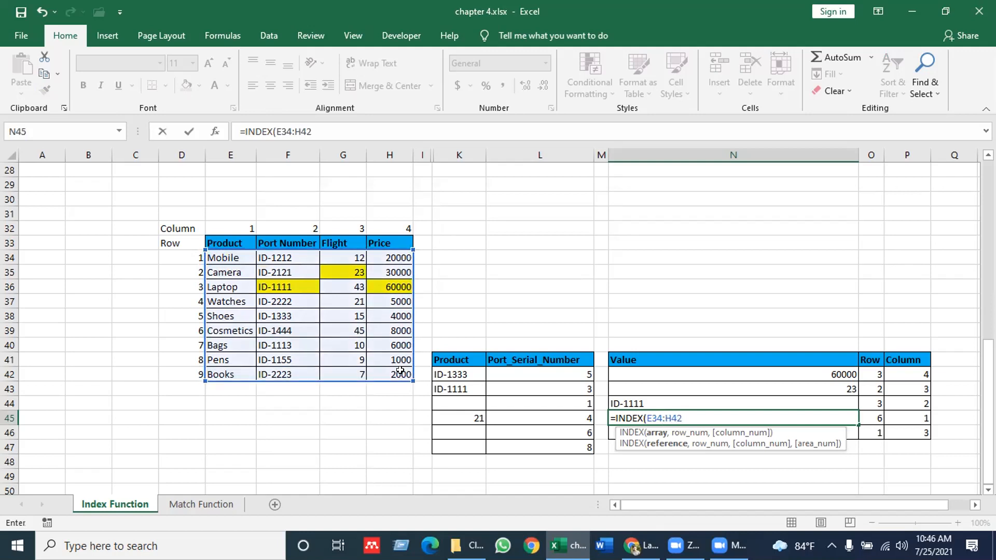
text(,)
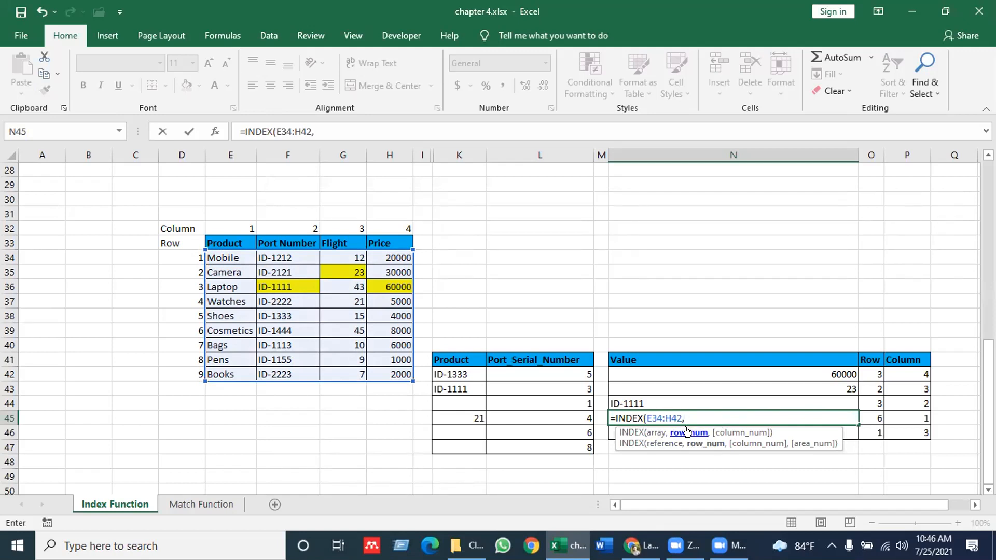
click(870, 417)
text(,)
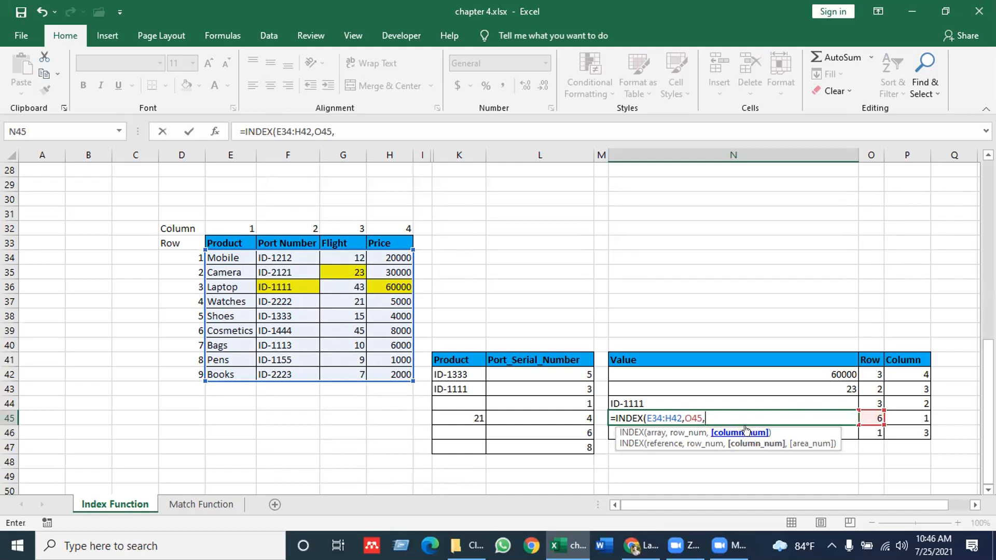
click(909, 415)
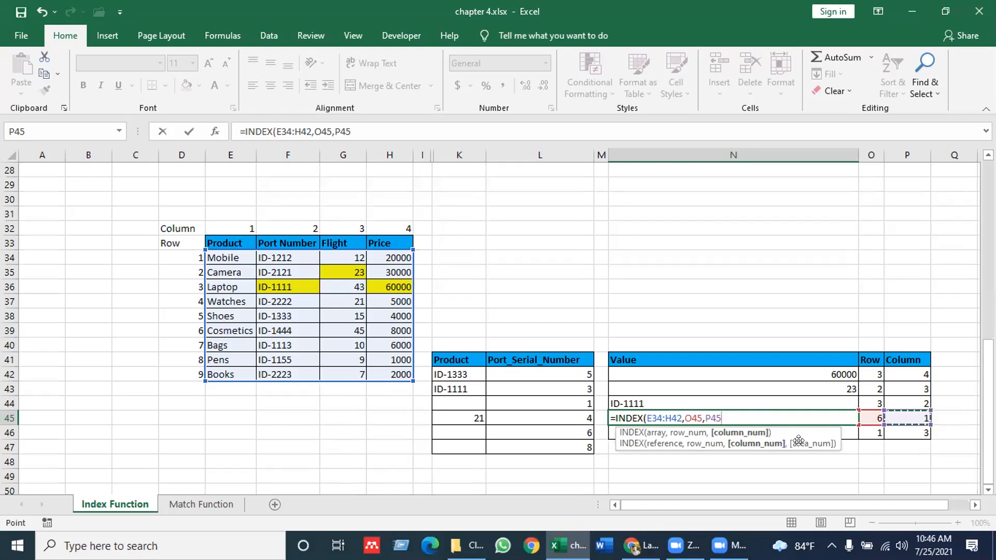
key(Return)
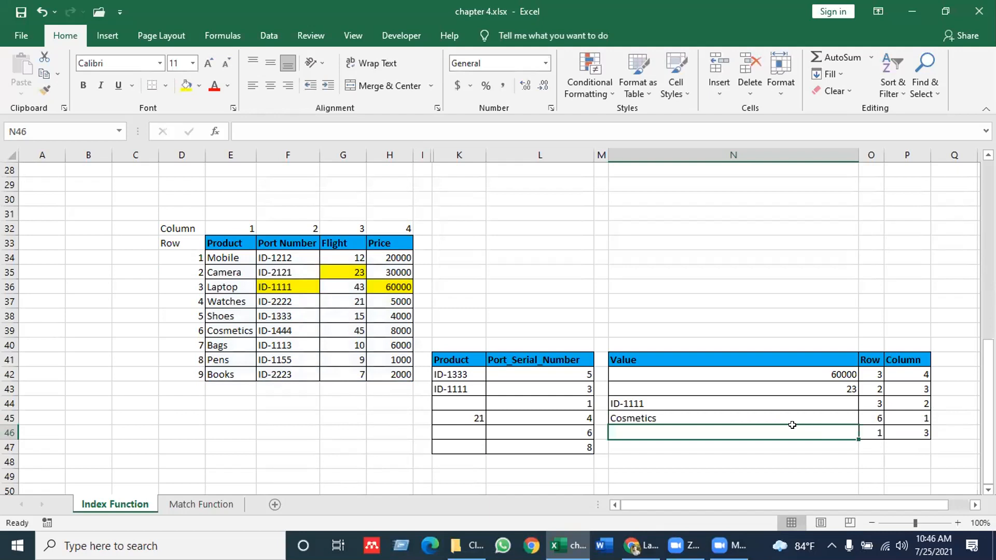
Step: Trace row 6, column 1 of the product table and fill the matching Product cell E39 yellow
click(880, 411)
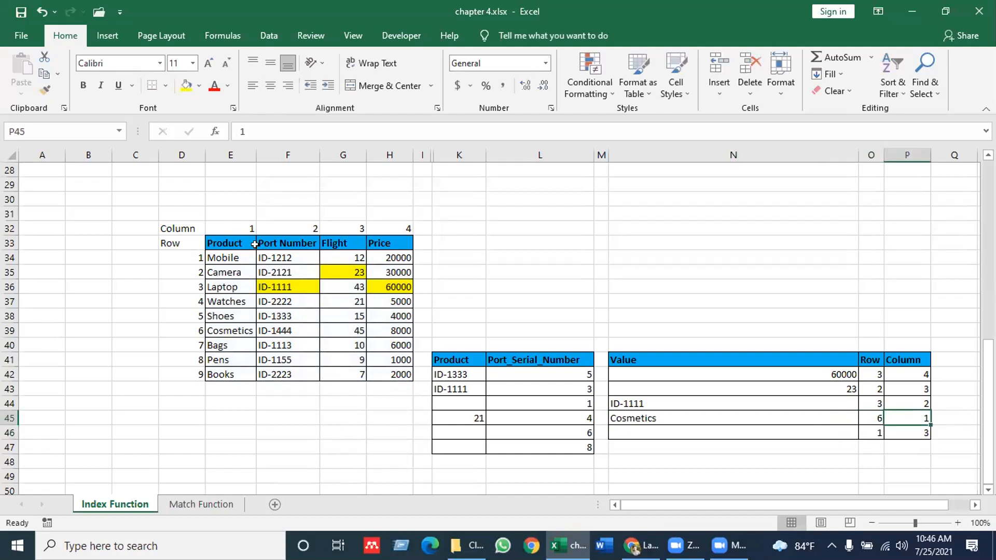
click(238, 240)
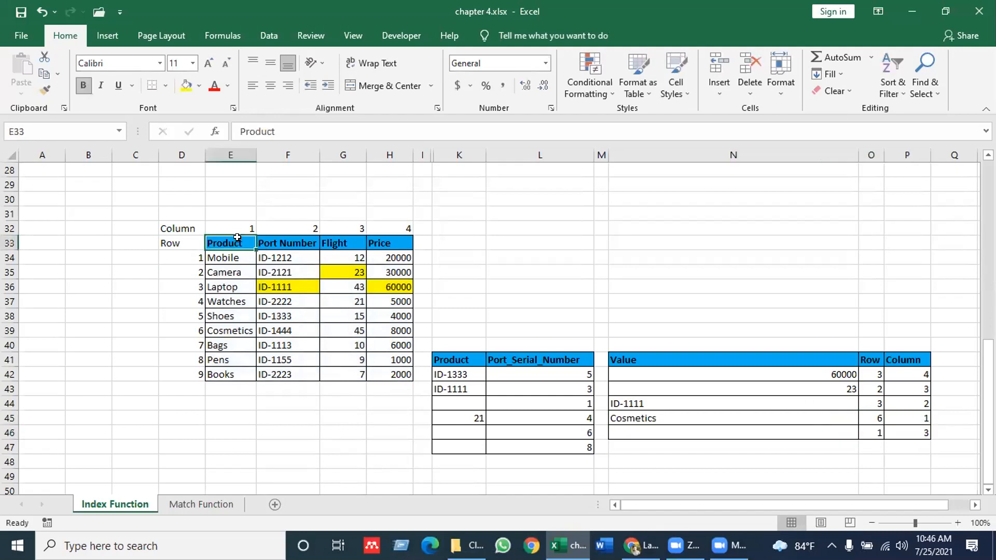
click(192, 330)
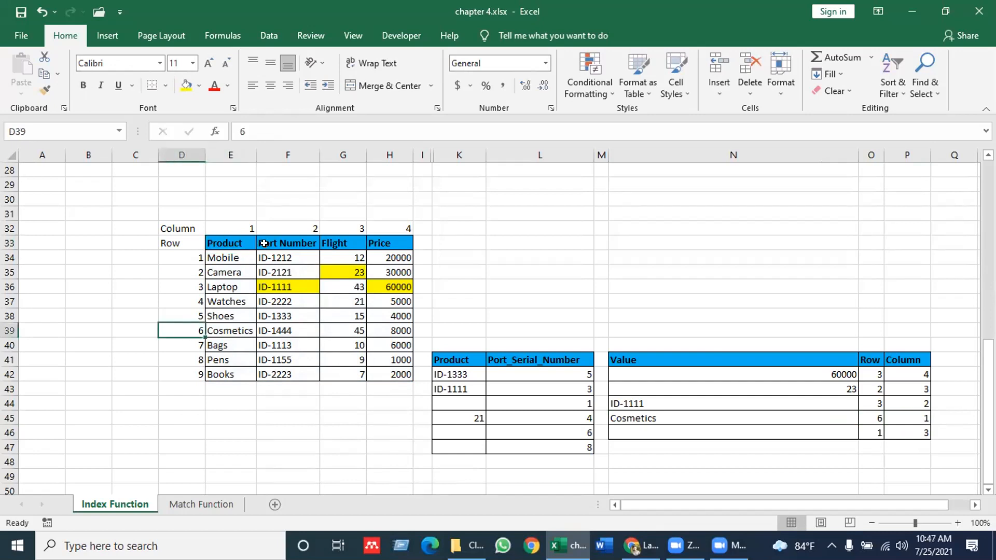
click(227, 331)
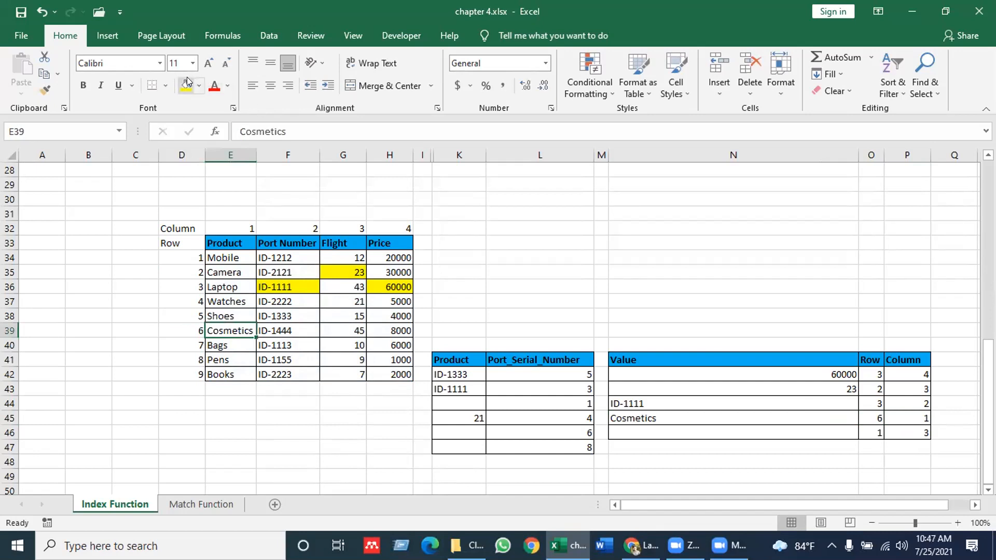
click(681, 417)
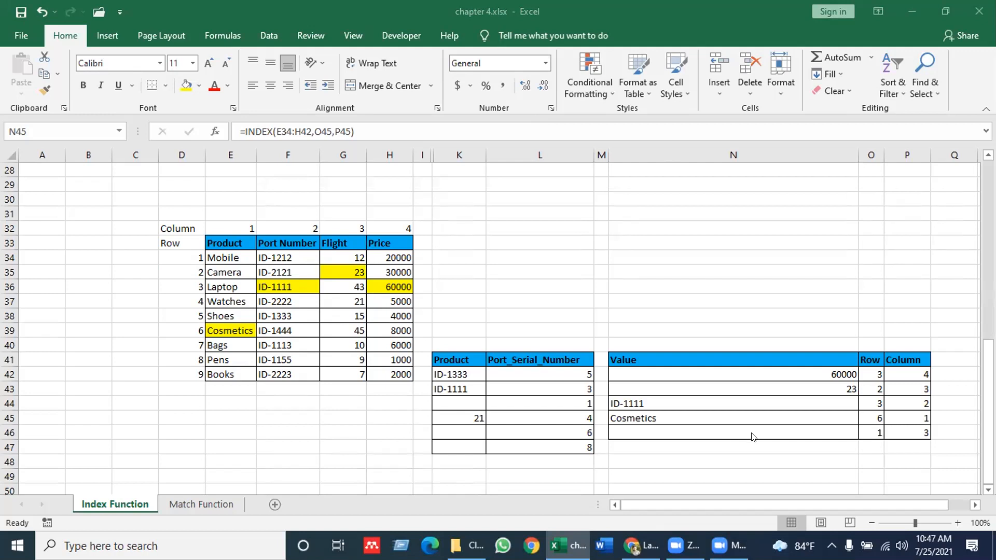
click(718, 423)
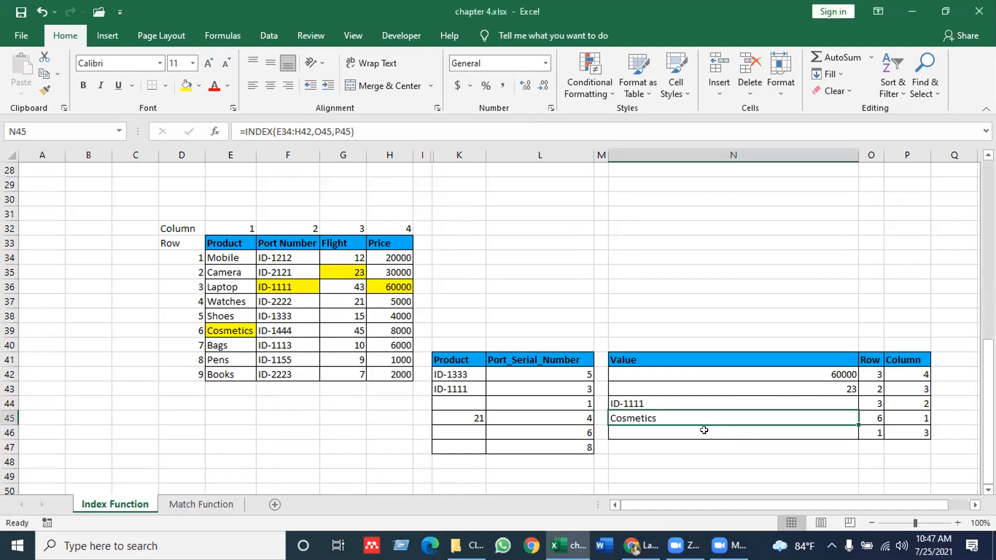
Step: Enter =INDEX(E34:H42,O46,P46) in N46 to look up the value for the last row-and-column pair
click(704, 430)
text(=)
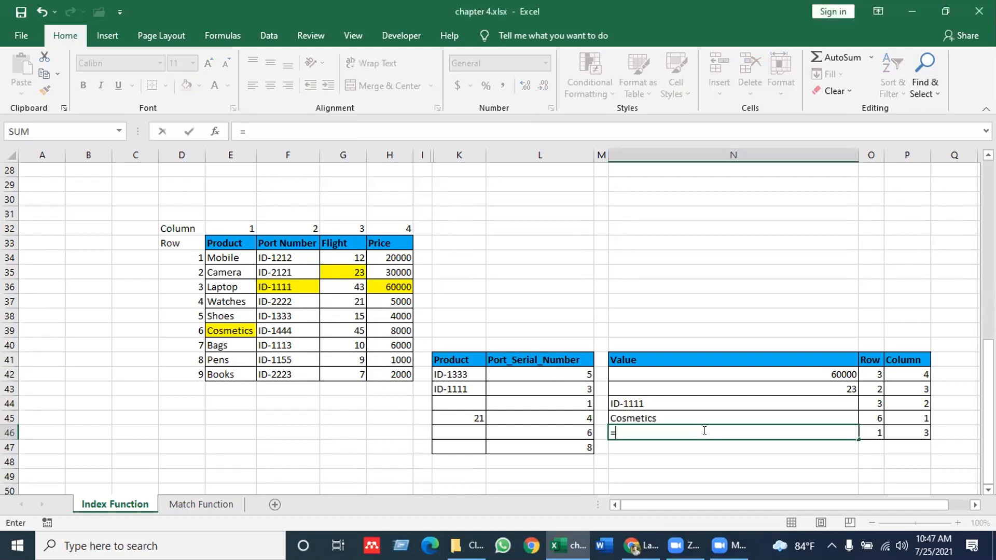
text(in)
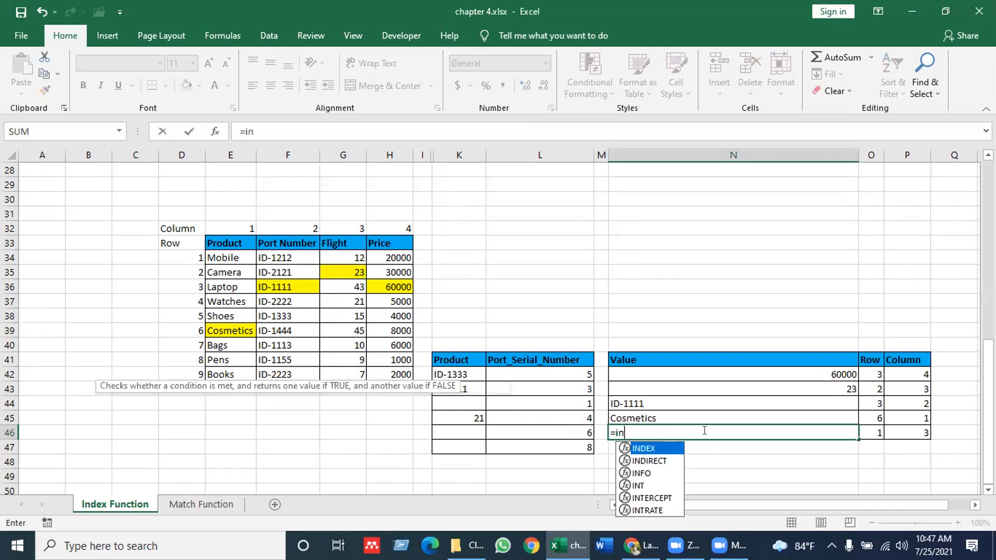
double_click(647, 449)
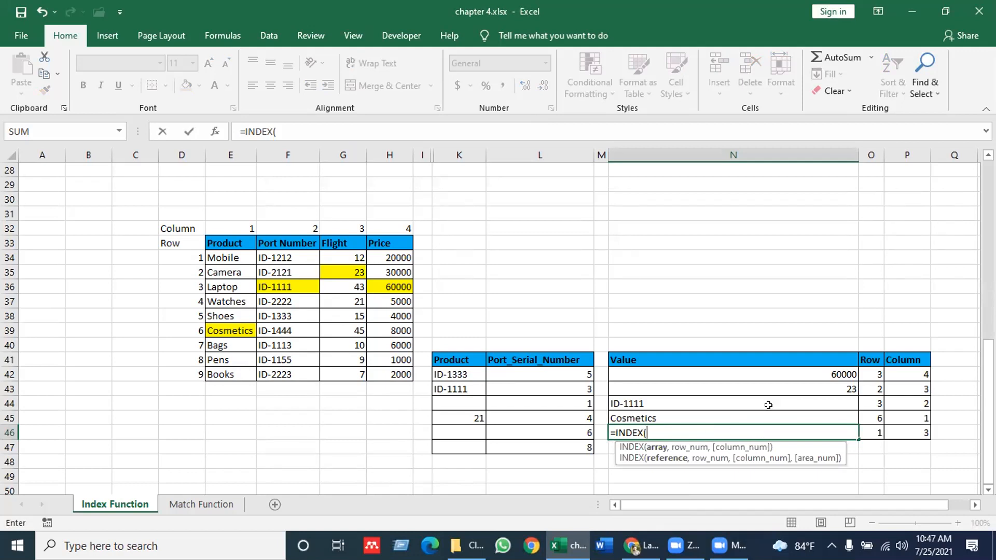
click(220, 255)
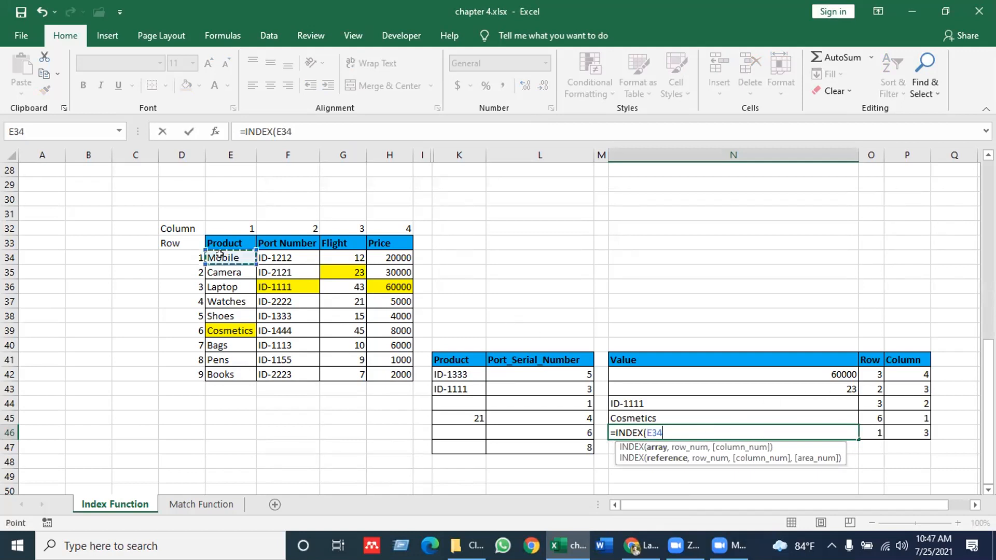
drag(220, 254, 405, 372)
text(,)
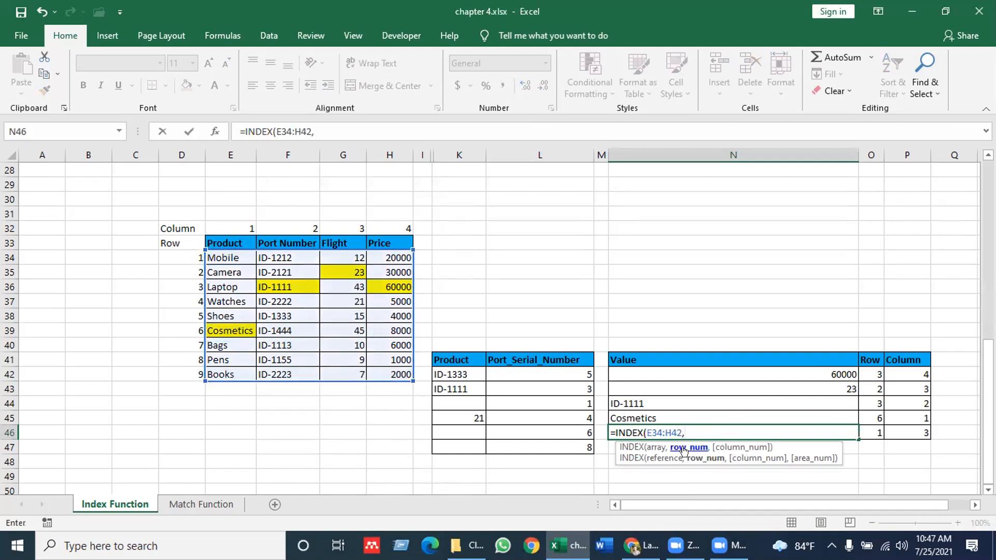
click(862, 434)
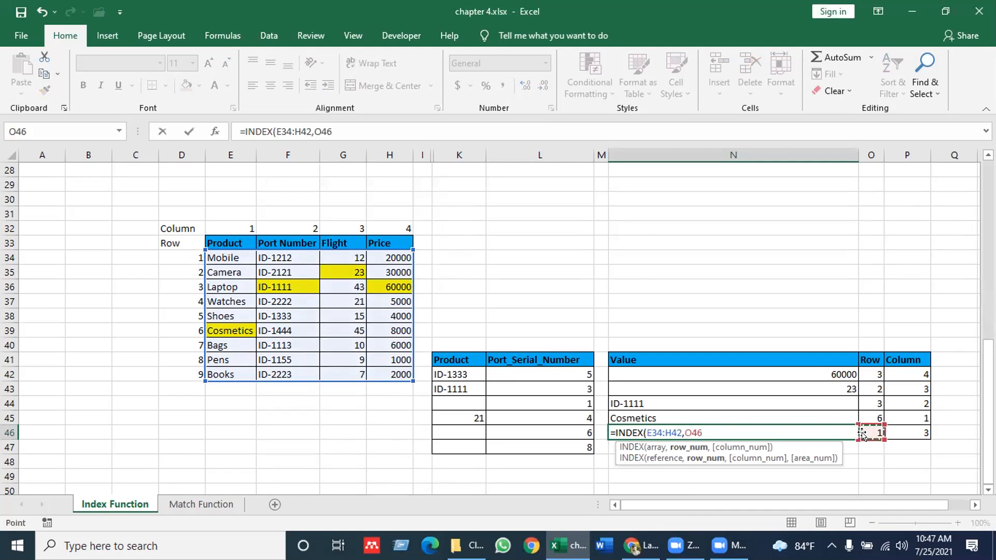
text(,)
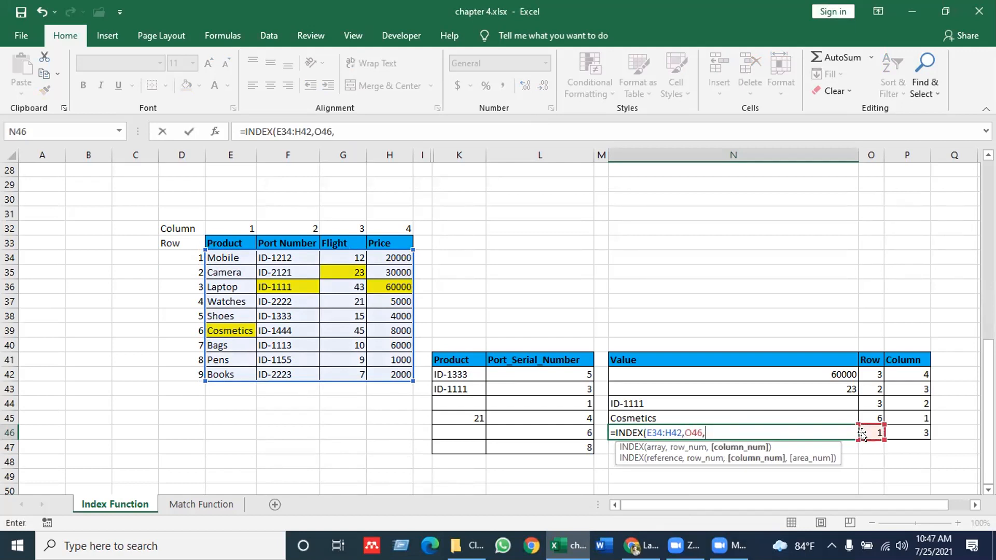
click(904, 427)
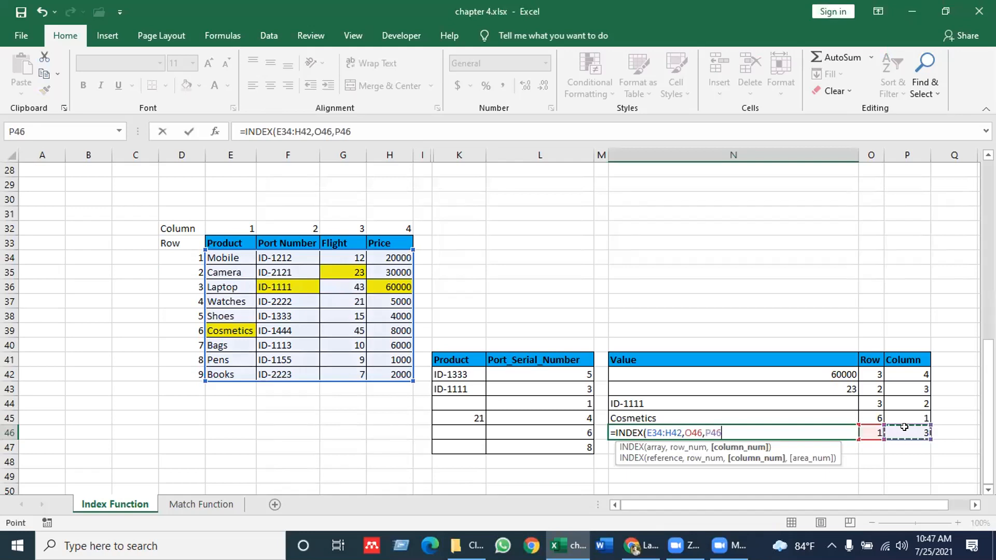
key(Return)
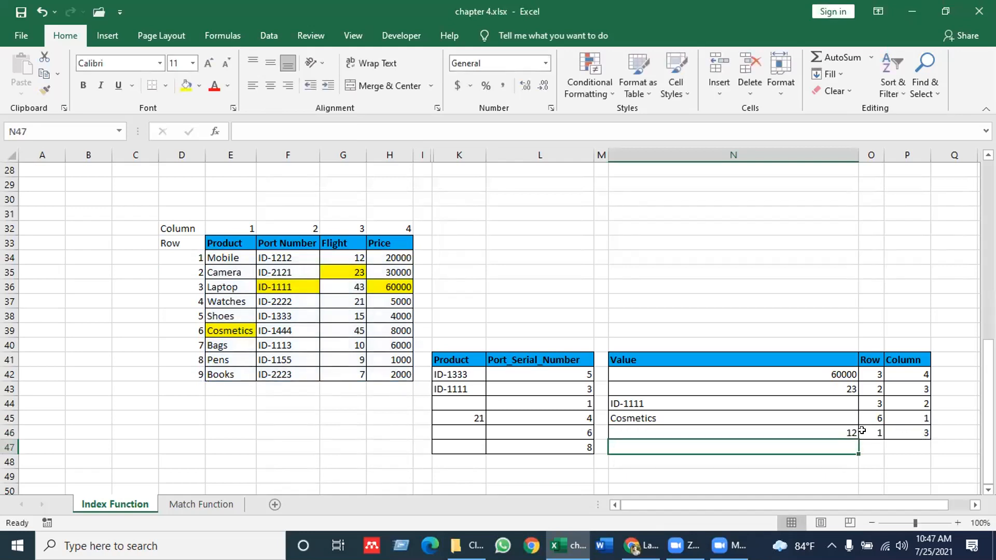
Step: Trace row 1, column 3 of the product table and fill the matching Flight cell G34 yellow
click(831, 431)
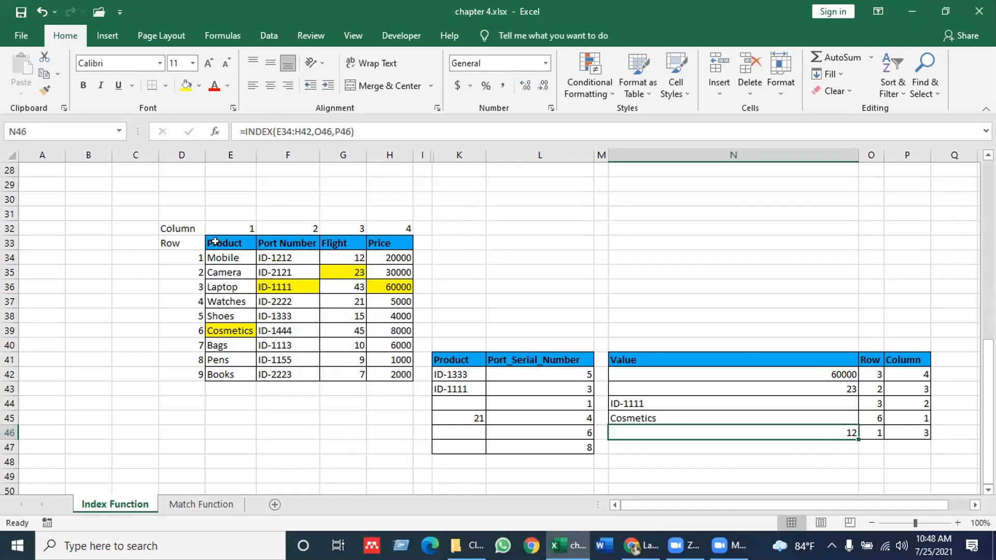
click(192, 253)
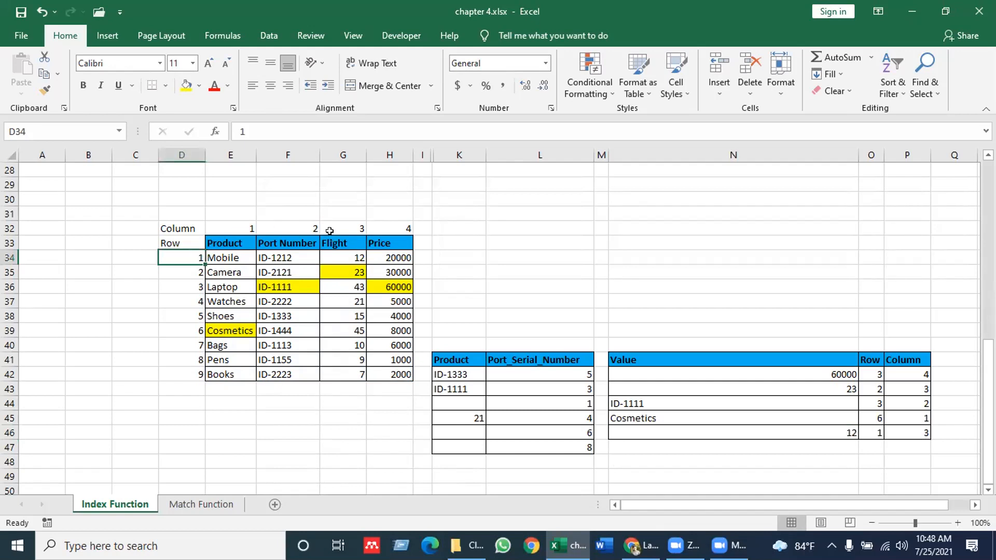
click(346, 254)
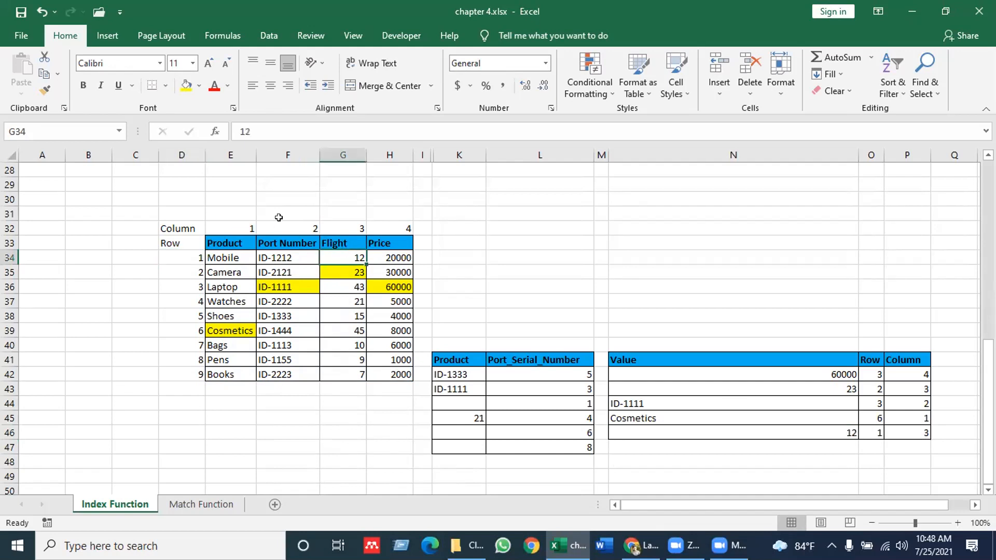
click(187, 86)
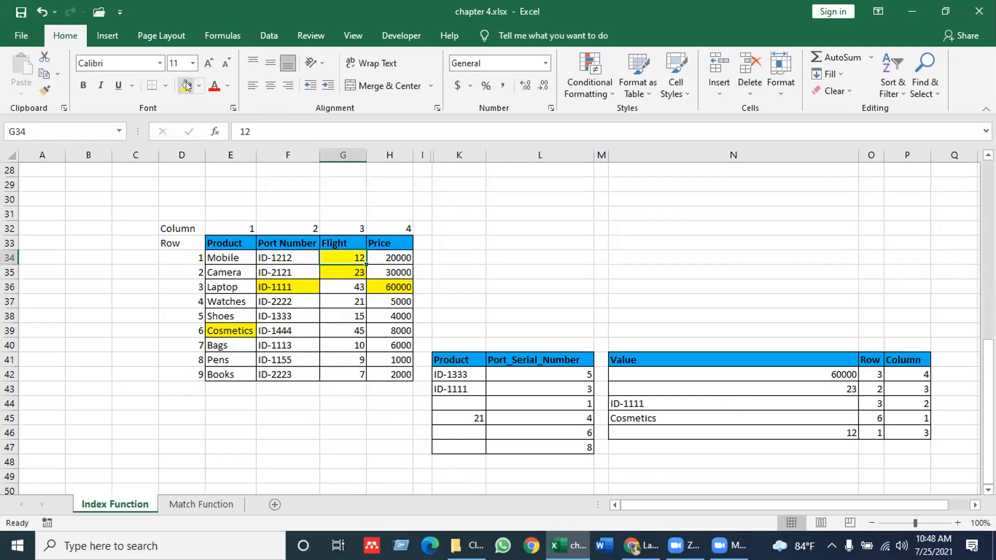
click(740, 437)
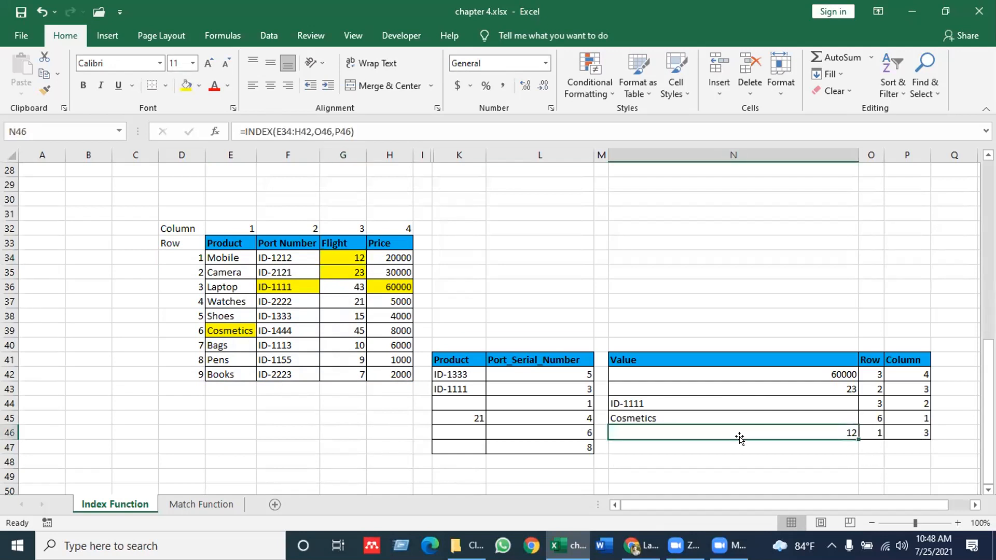
click(693, 455)
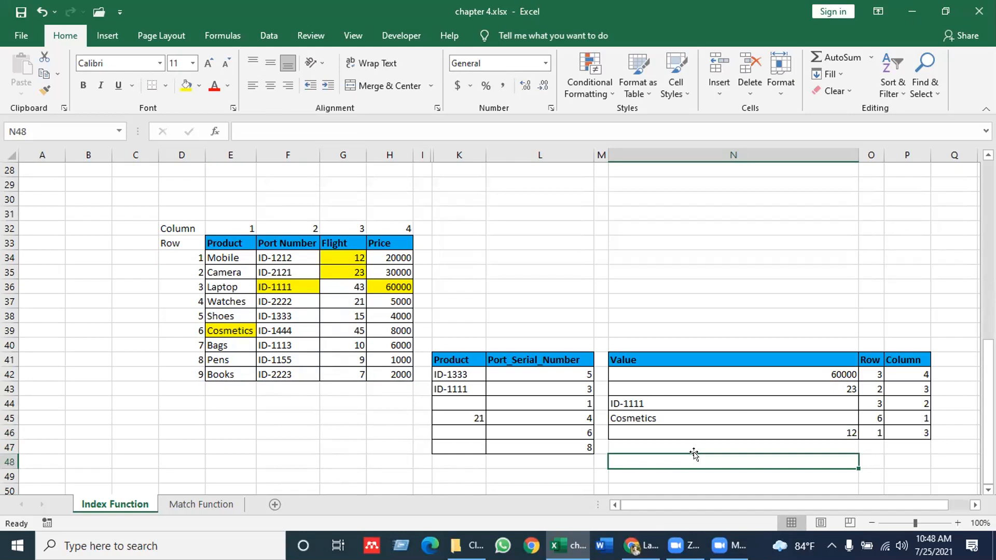
click(738, 323)
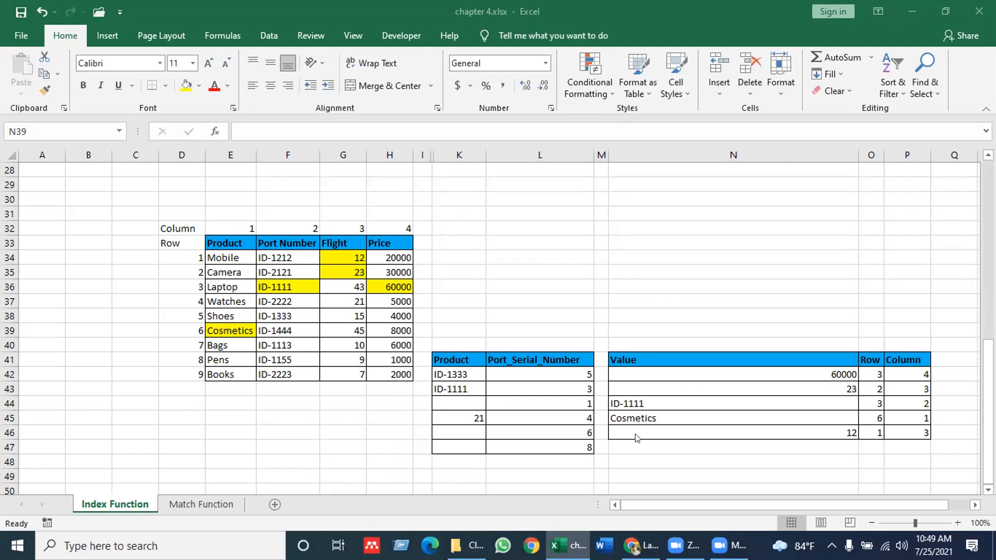
click(639, 450)
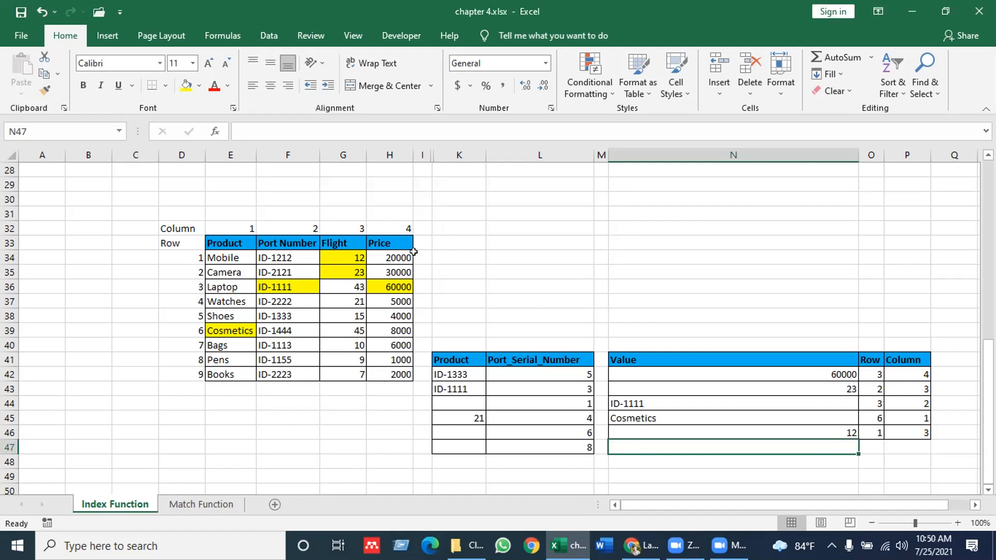
Step: Review the product names in E34:E42 and the row and column numbers in O42 and P42 used for the first lookup
click(231, 255)
drag(230, 256, 230, 368)
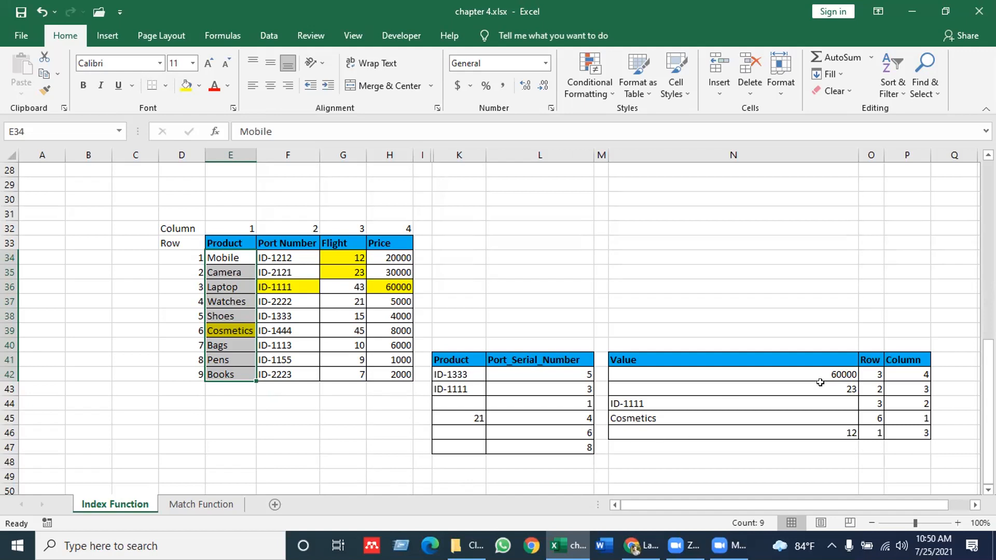
click(880, 372)
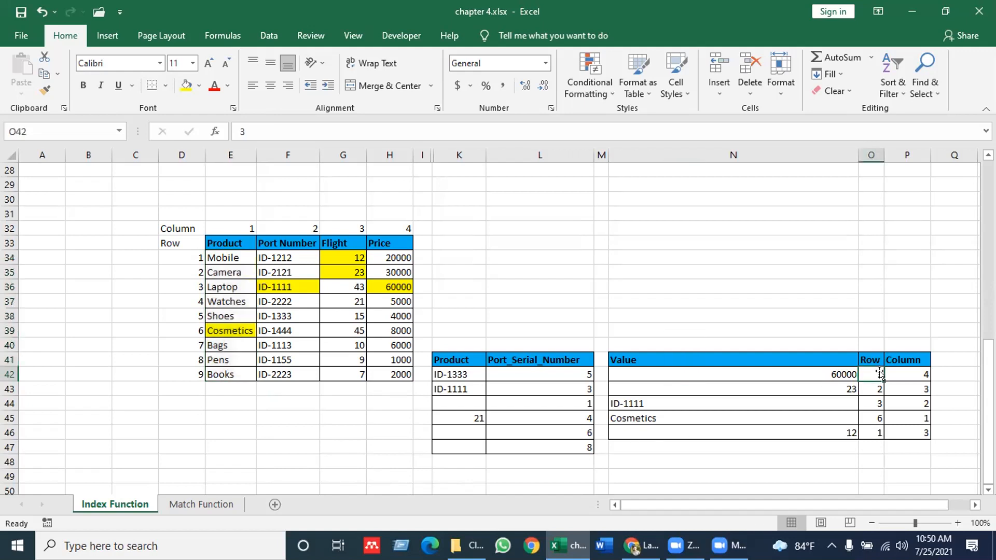
click(927, 371)
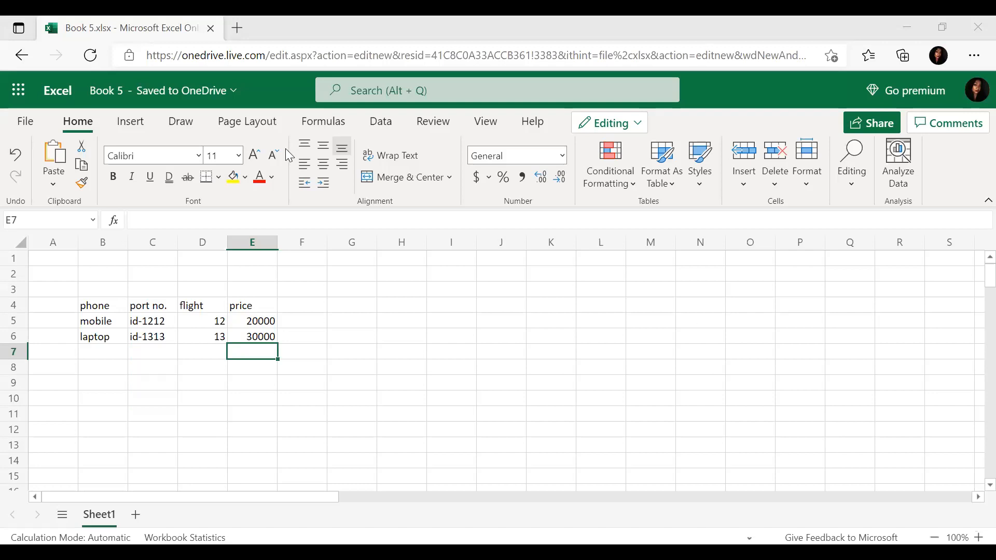
click(143, 124)
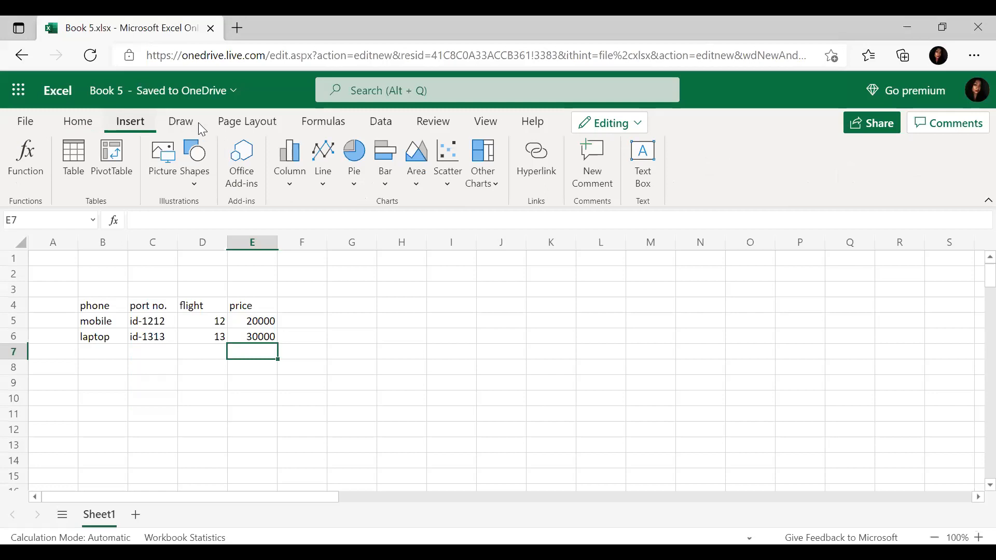
click(237, 123)
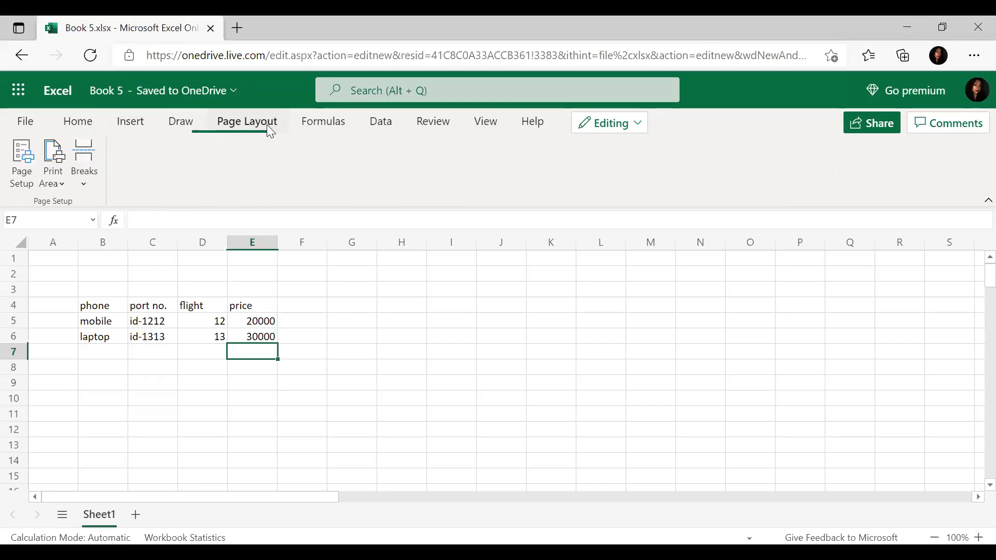
click(311, 125)
click(192, 123)
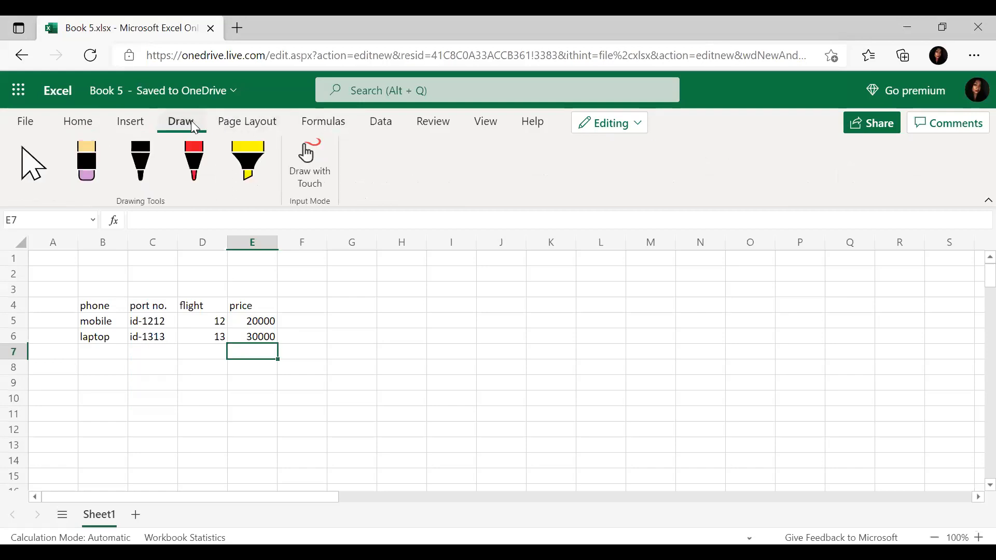
click(80, 123)
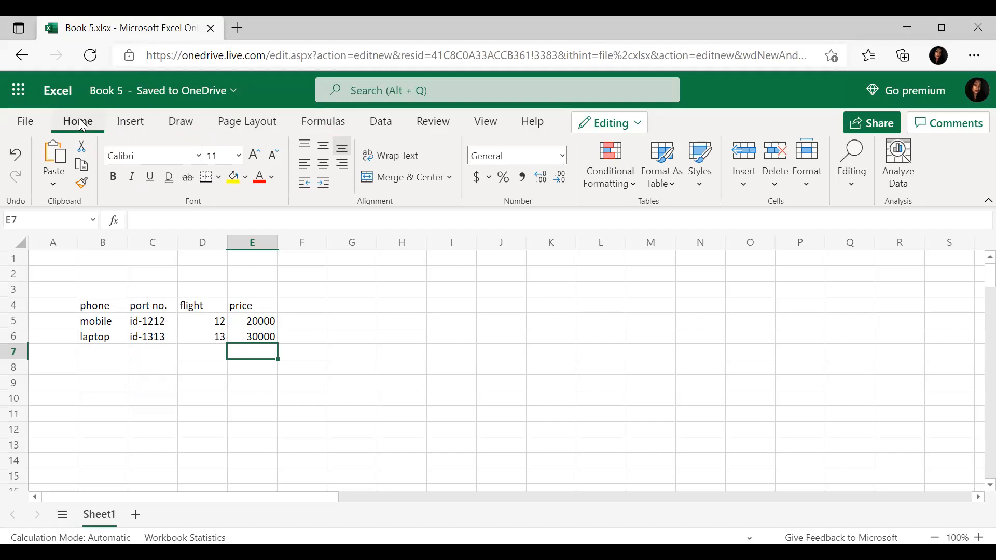
click(123, 134)
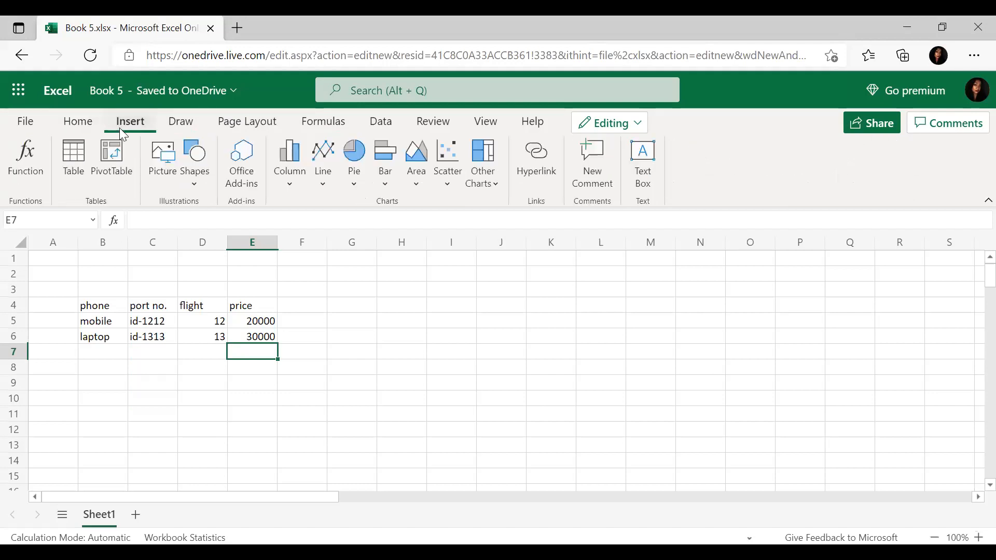
click(82, 123)
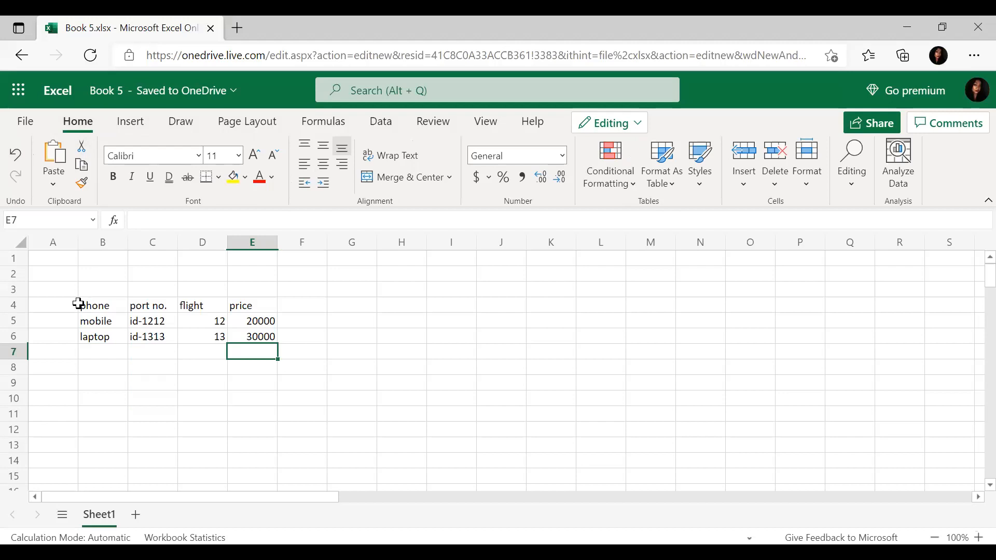
Step: Select the phone table B4:E6 in the online workbook and try the Show Formulas option
drag(83, 305, 263, 336)
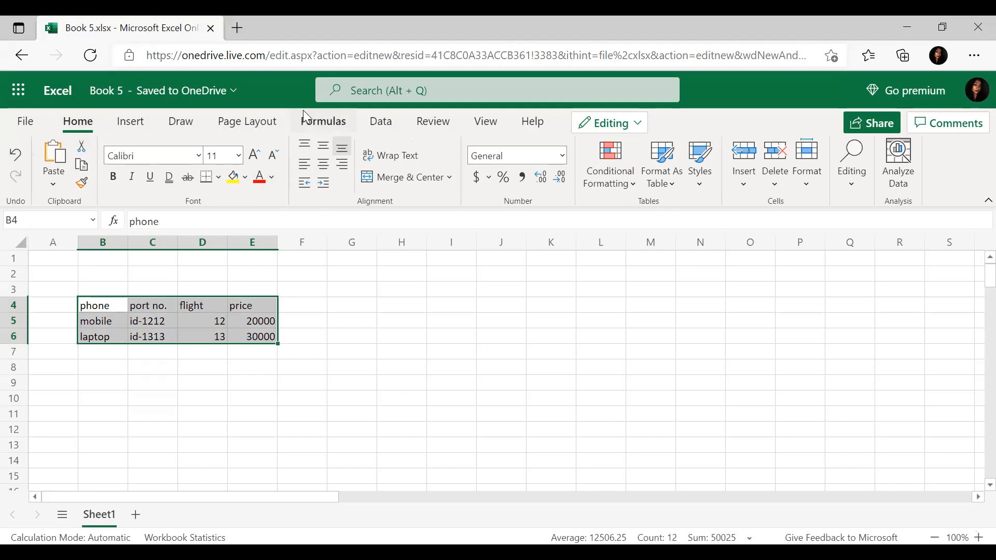
click(315, 121)
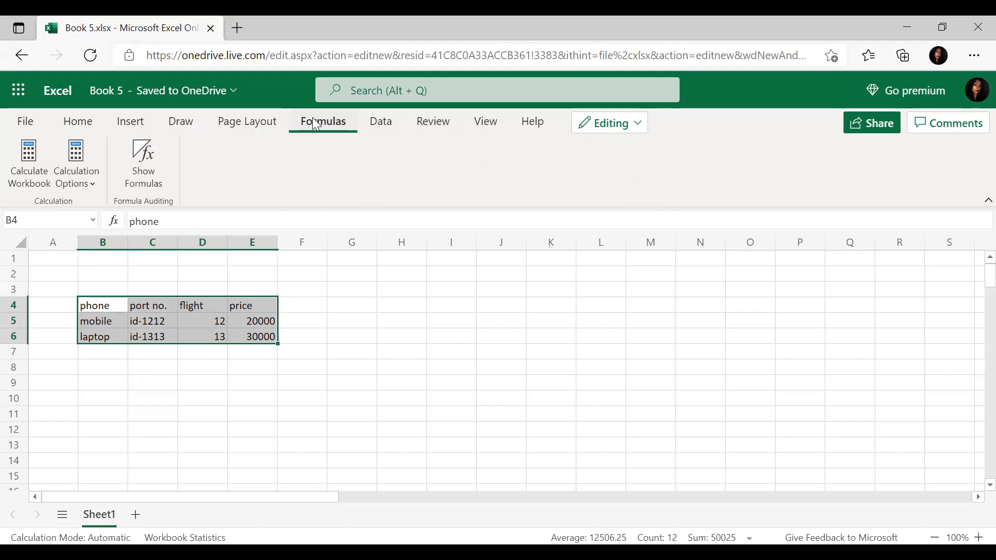
click(153, 177)
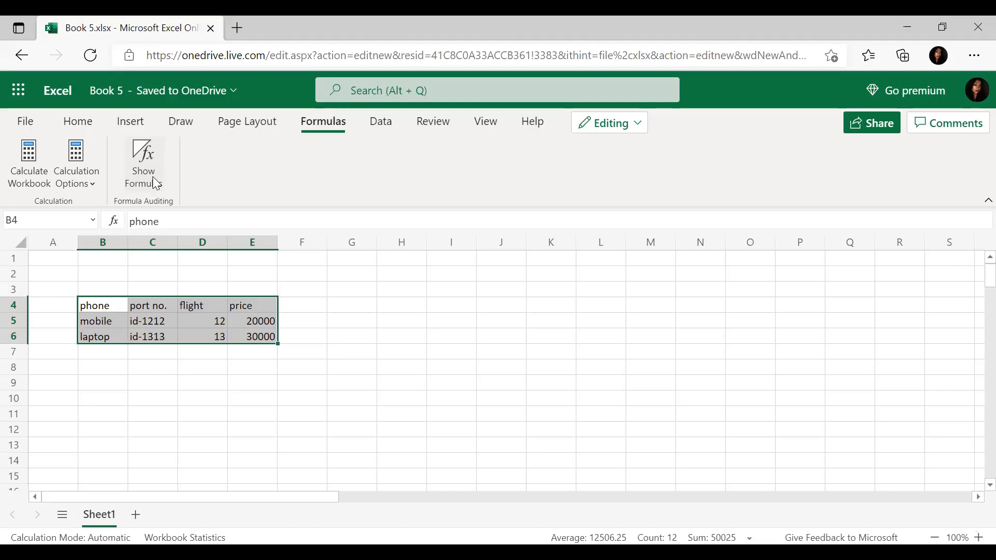
click(153, 177)
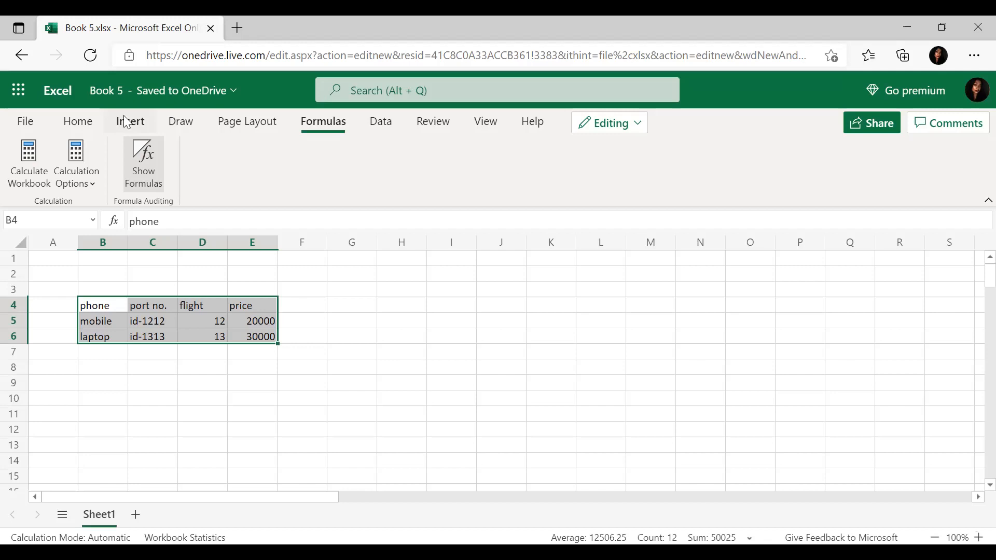
key(alt+h)
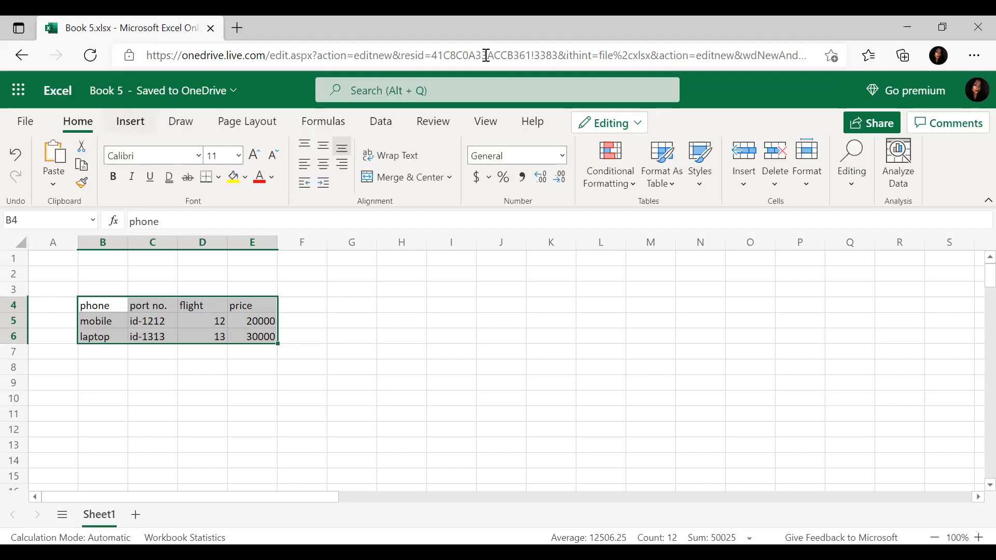
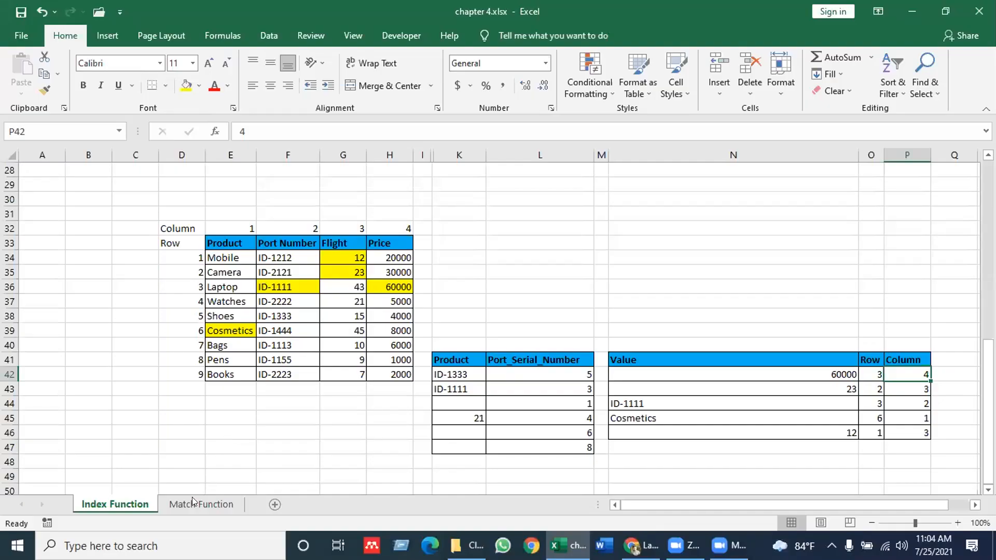
Step: Switch to the Match Function sheet of chapter 4.xlsx and examine the MATCH formula in I9 and its lookup product in H9
click(190, 502)
click(333, 413)
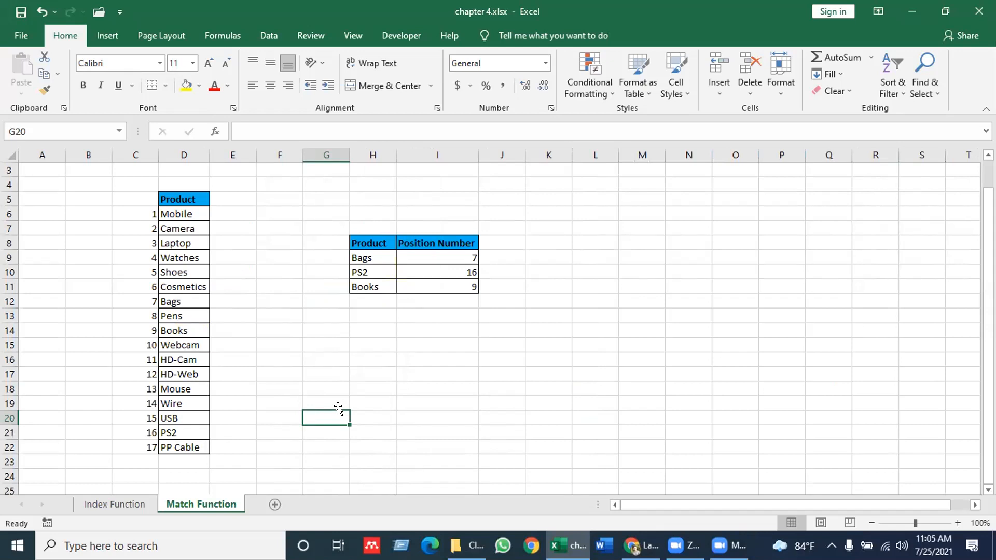
click(427, 257)
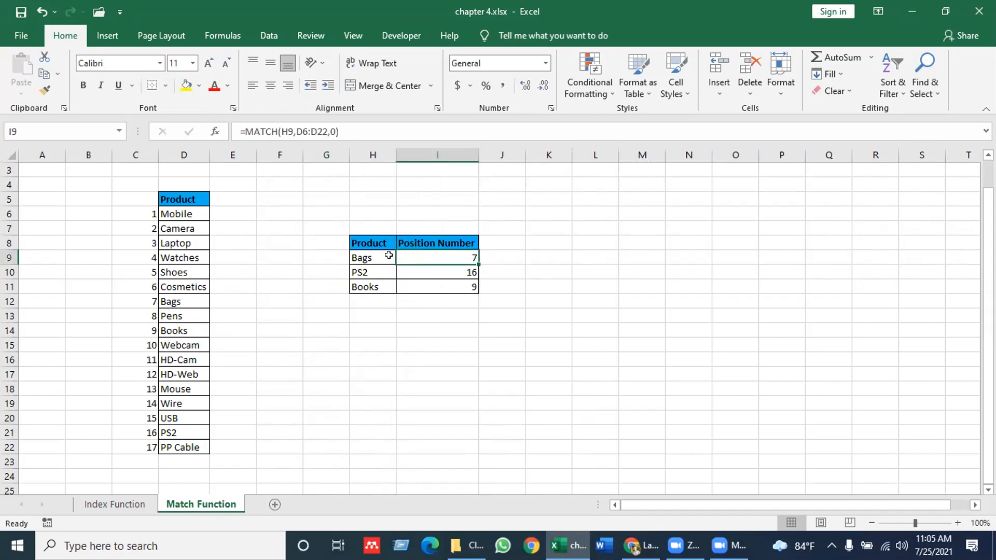
click(367, 256)
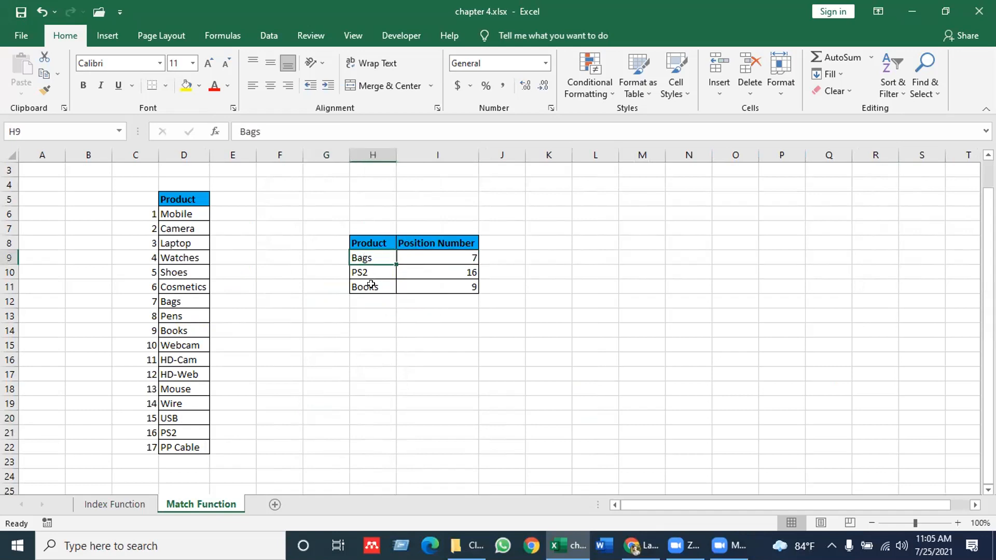
click(299, 355)
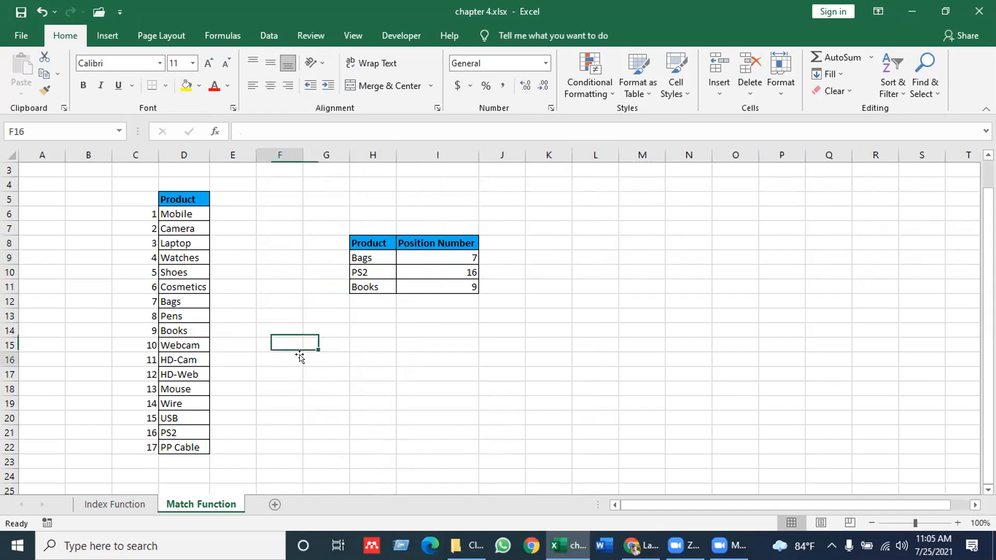
click(331, 353)
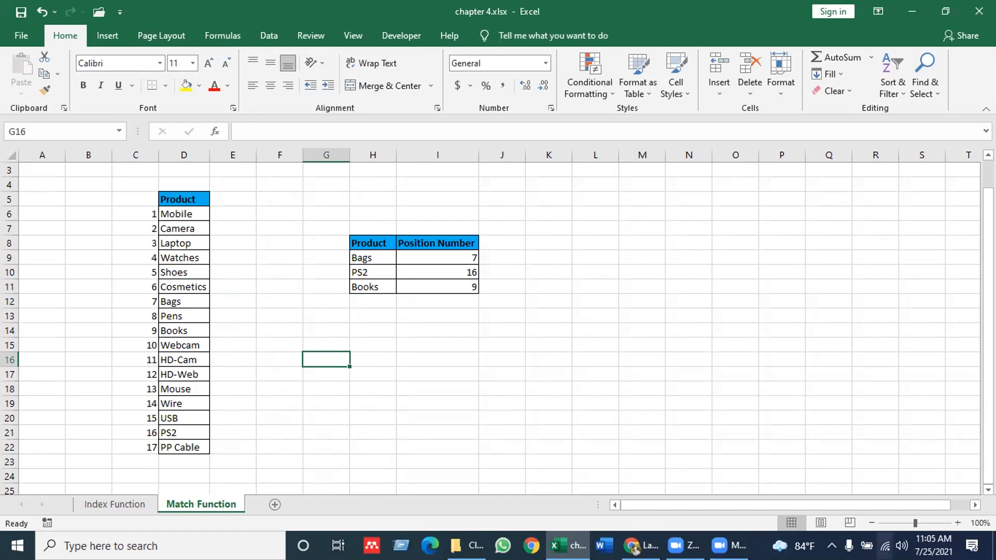
click(885, 546)
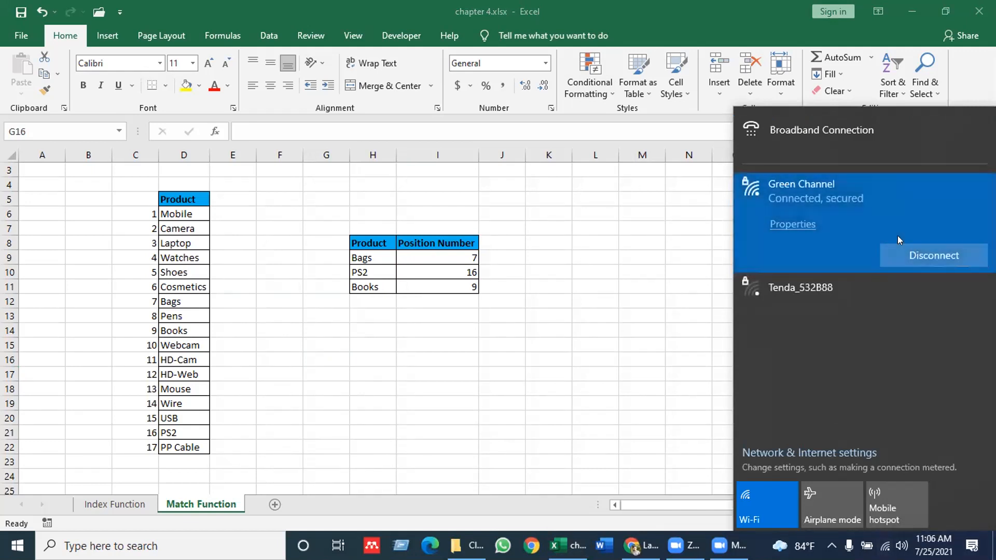
click(606, 358)
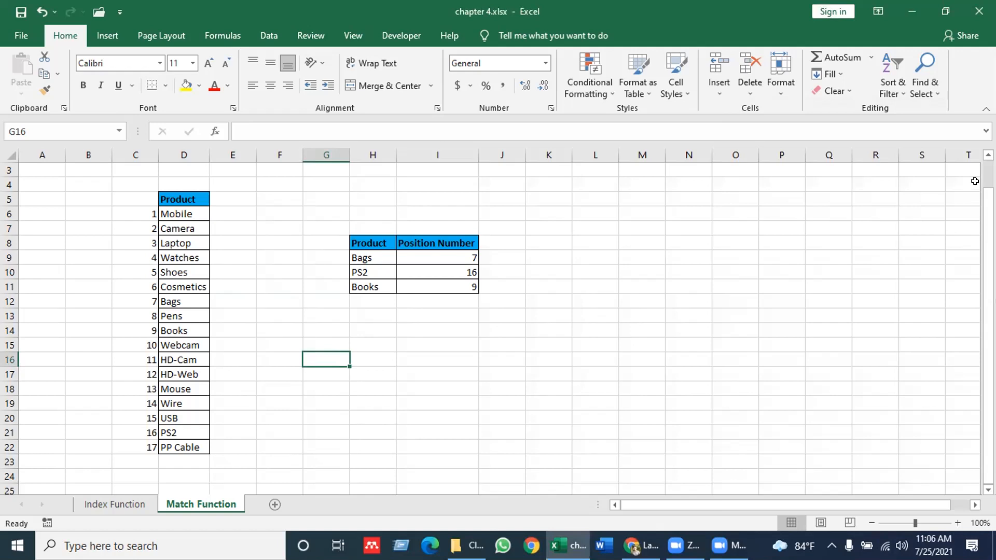
Step: Walk through the numbered product list D6:D22 from its header to the last product and return to the header
scroll(498, 321, up, 1)
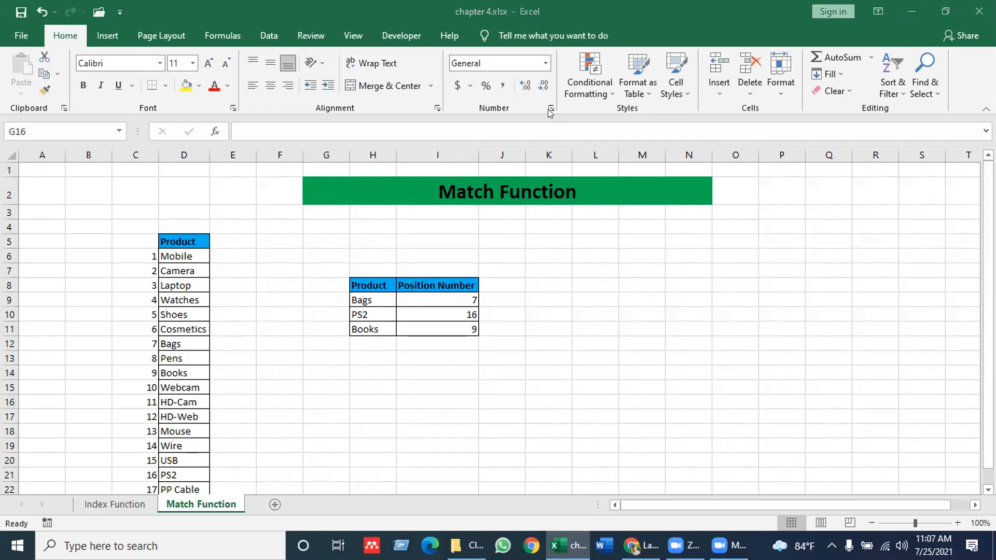
click(177, 257)
key(Down)
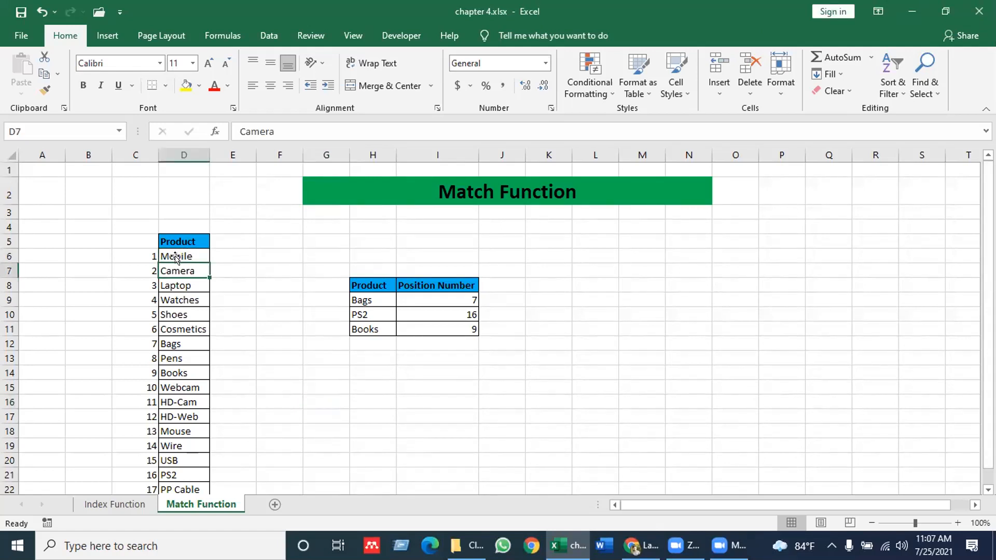
key(ctrl+Down)
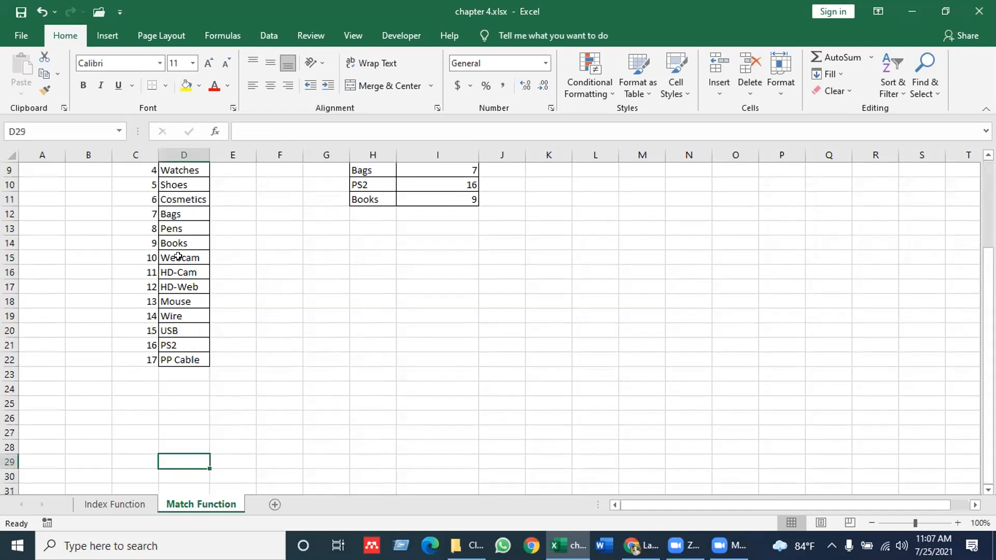
key(ctrl+Up)
key(ctrl+Up)
key(Down)
key(Down)
key(Down)
key(Down)
key(Down)
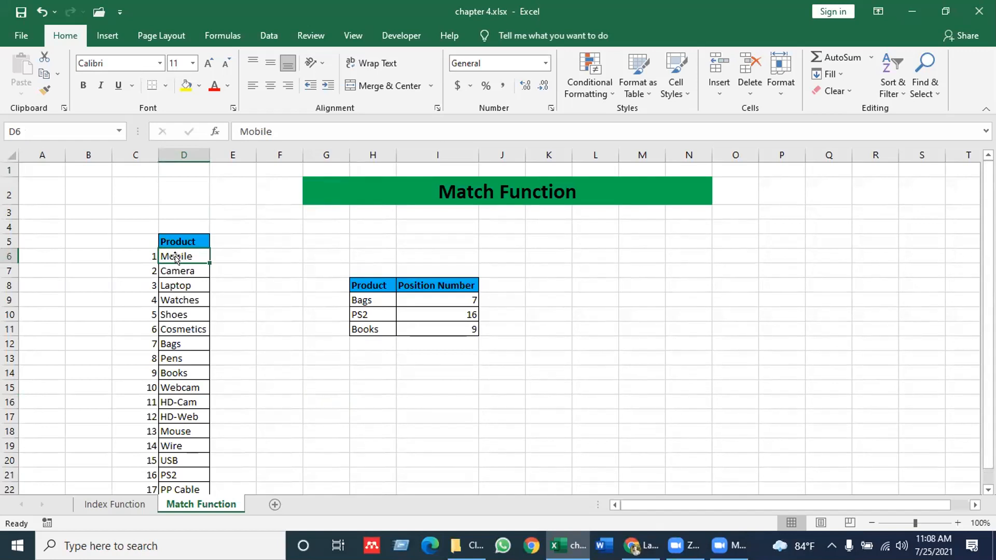
key(Down)
key(Down)
key(Down)
key(Down)
key(Down)
key(Down)
key(Down)
key(Down)
key(Down)
key(Down)
key(Down)
key(Down)
key(Down)
key(Down)
key(Down)
key(Down)
key(Down)
key(Down)
key(Down)
key(Down)
key(Down)
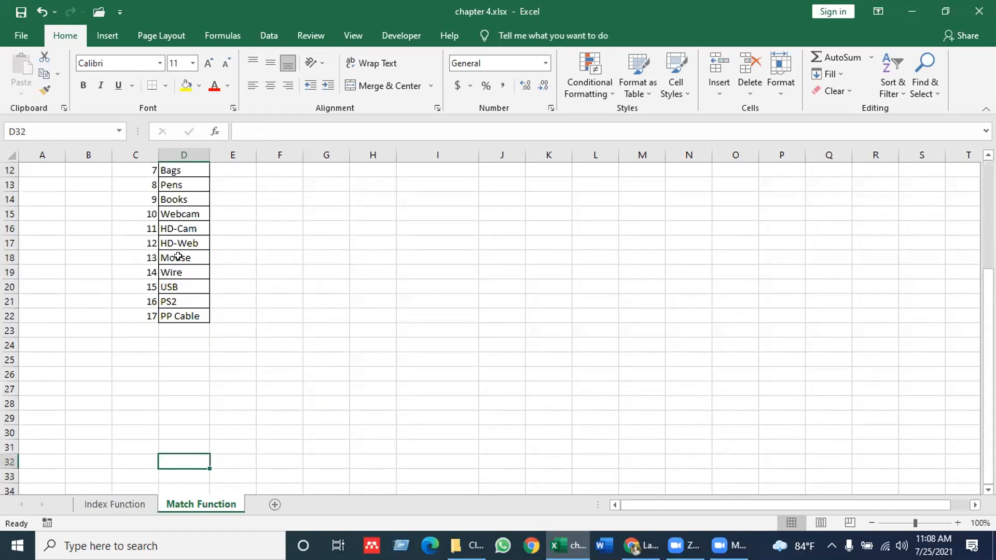
key(Up)
key(Up)
key(ctrl+Up)
key(ctrl+Up)
key(ctrl+Up)
key(Down)
key(Down)
key(Down)
key(Down)
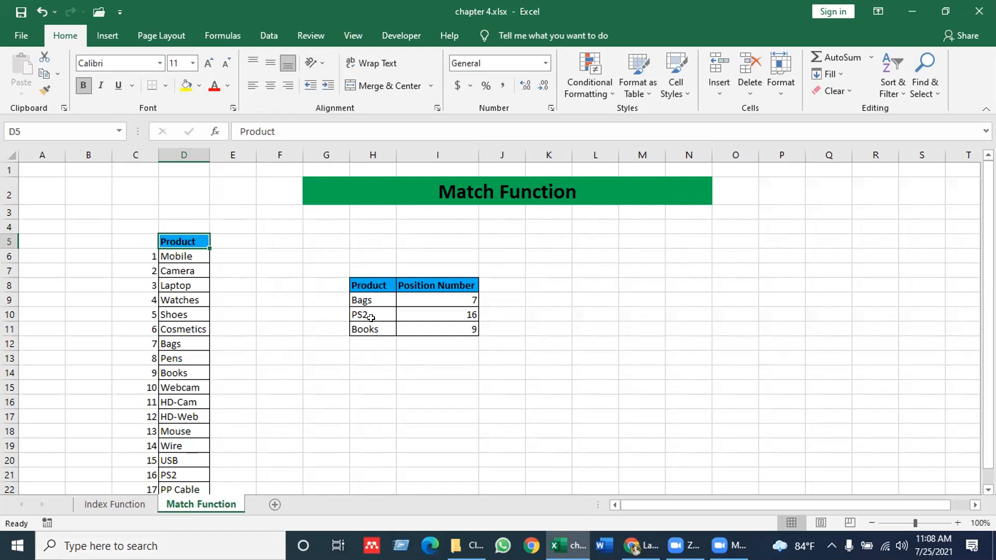
Step: Review the lookup products in H9:H11 and the adjacent Position Number cell for Bags
click(375, 301)
key(Down)
key(Down)
click(374, 303)
key(Down)
key(Down)
key(Up)
key(Up)
key(Right)
click(376, 301)
key(Right)
Step: Trace Bags, PS2 and Books from the lookup table to their numbered entries in the product list
click(374, 302)
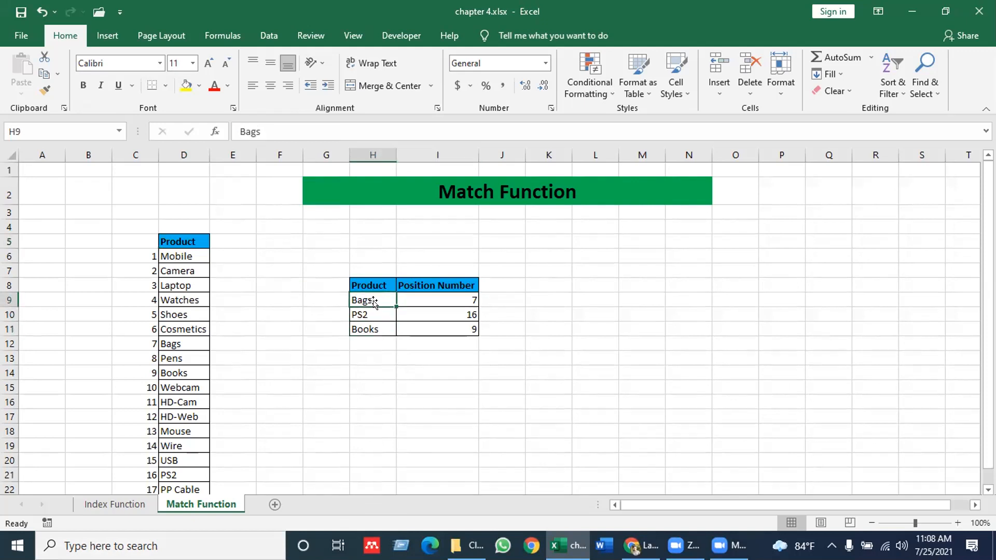
click(167, 343)
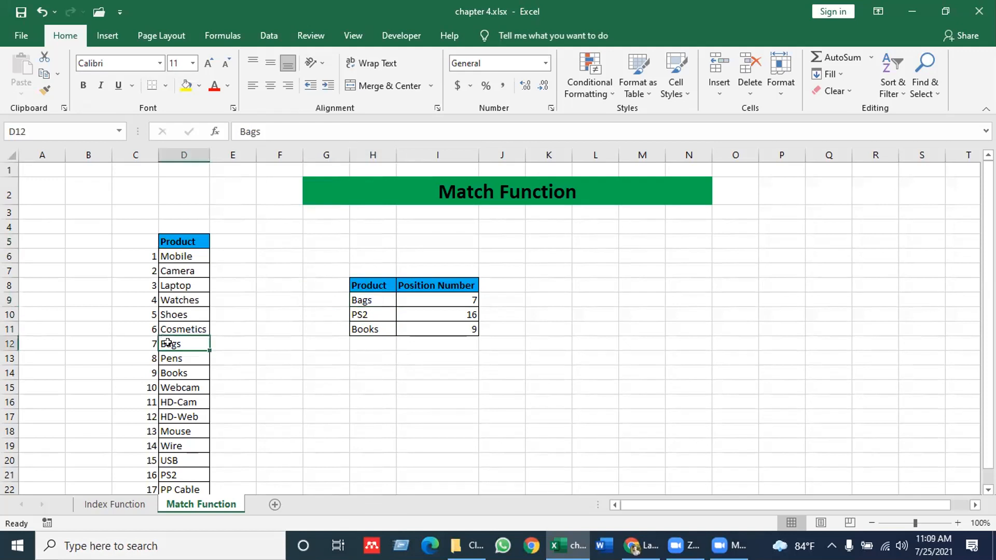
click(179, 475)
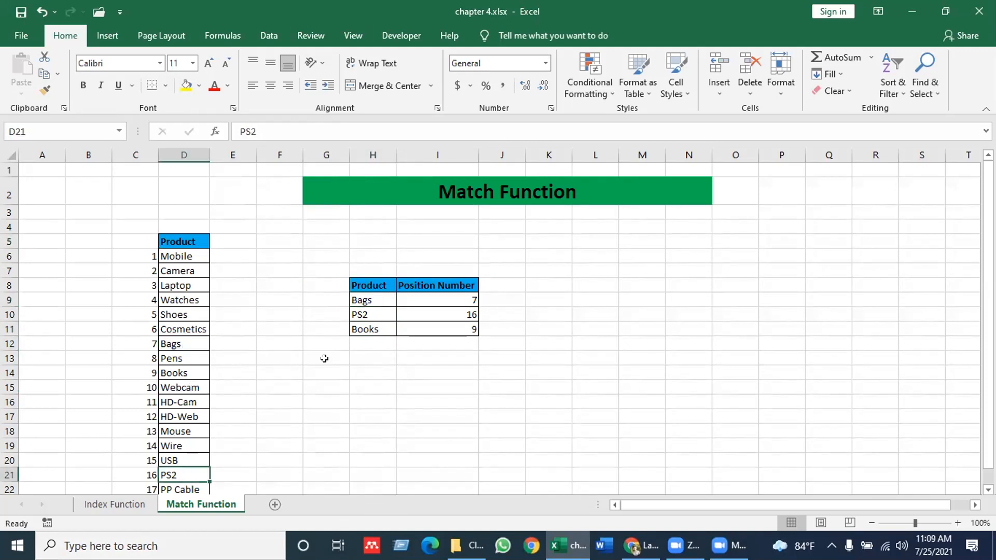
click(438, 312)
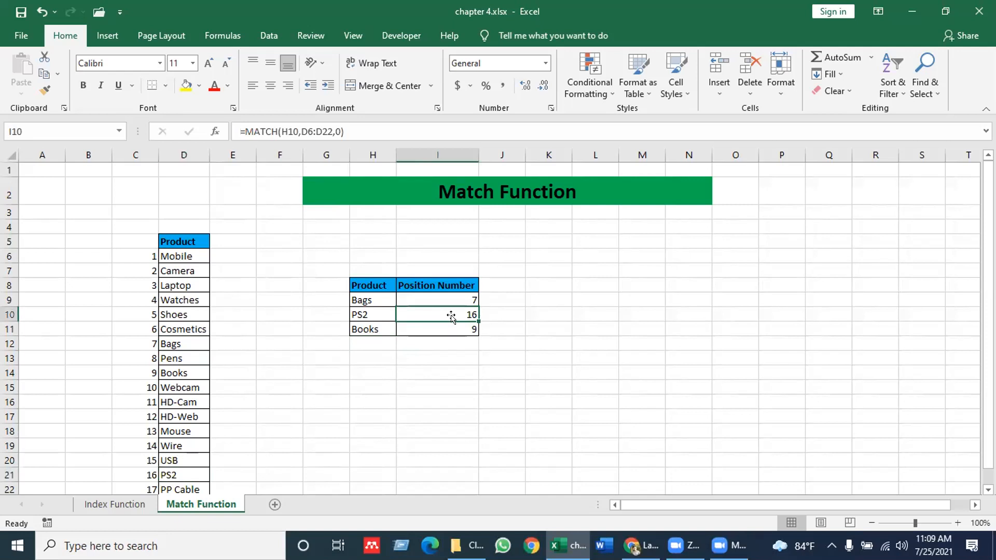
click(359, 330)
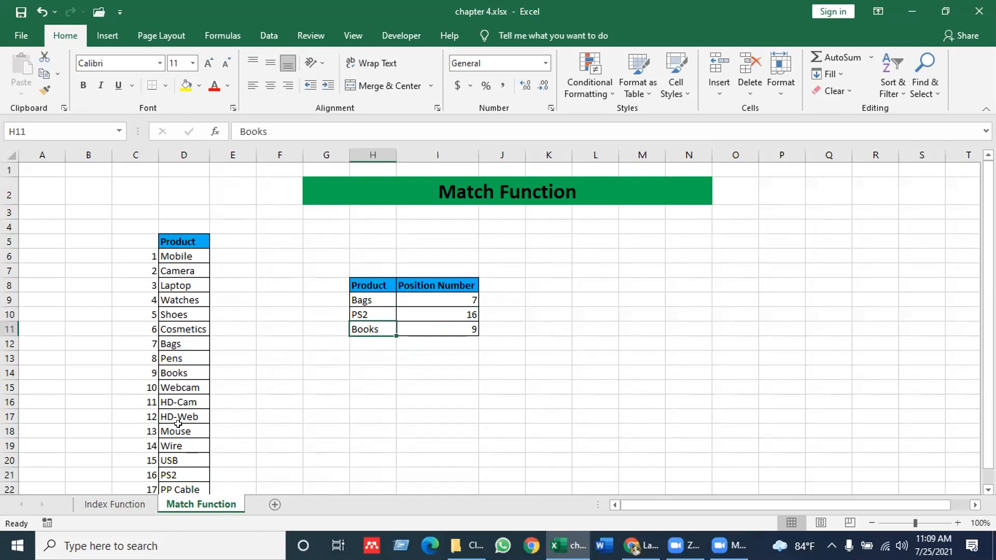
click(170, 371)
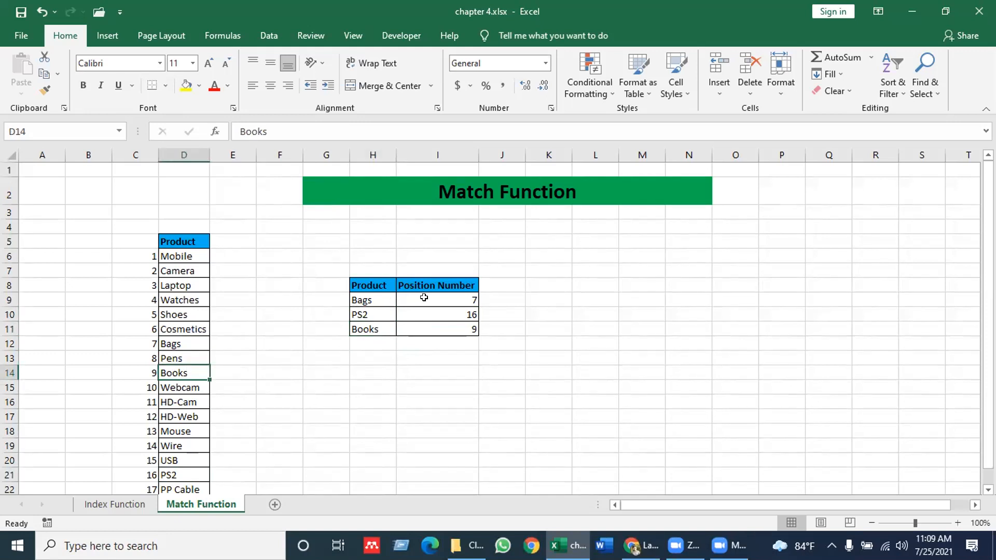
Step: Clear the existing MATCH formulas from the Position Number cells I9:I11
drag(424, 298, 440, 323)
key(Delete)
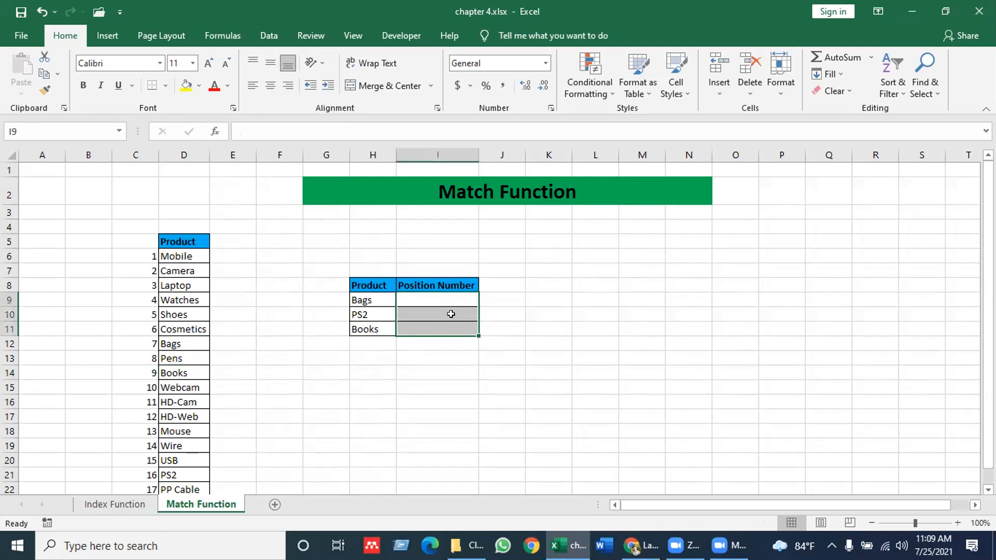
click(480, 307)
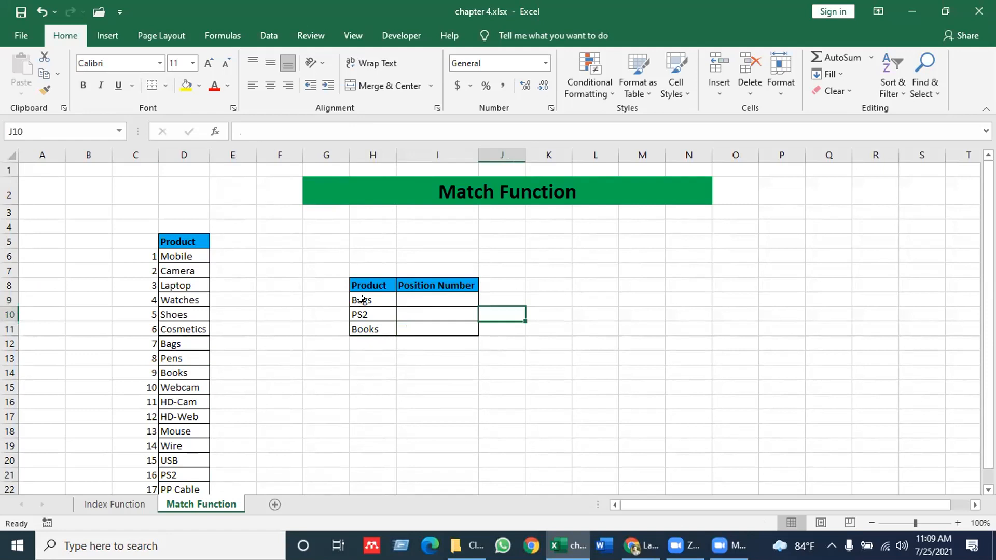
Step: Point out the lookup product in H9 and the product list in column D that it is matched against
click(358, 300)
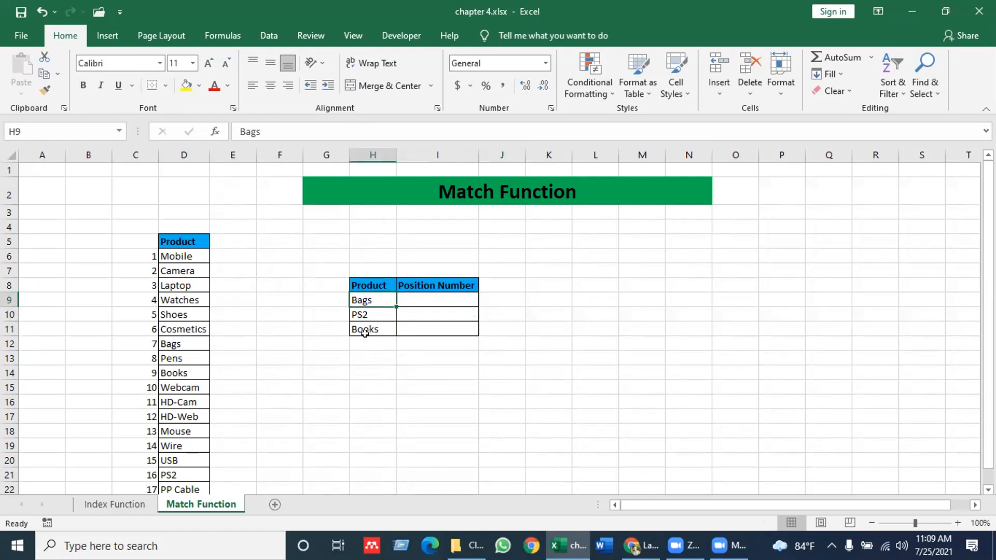
drag(191, 229, 192, 484)
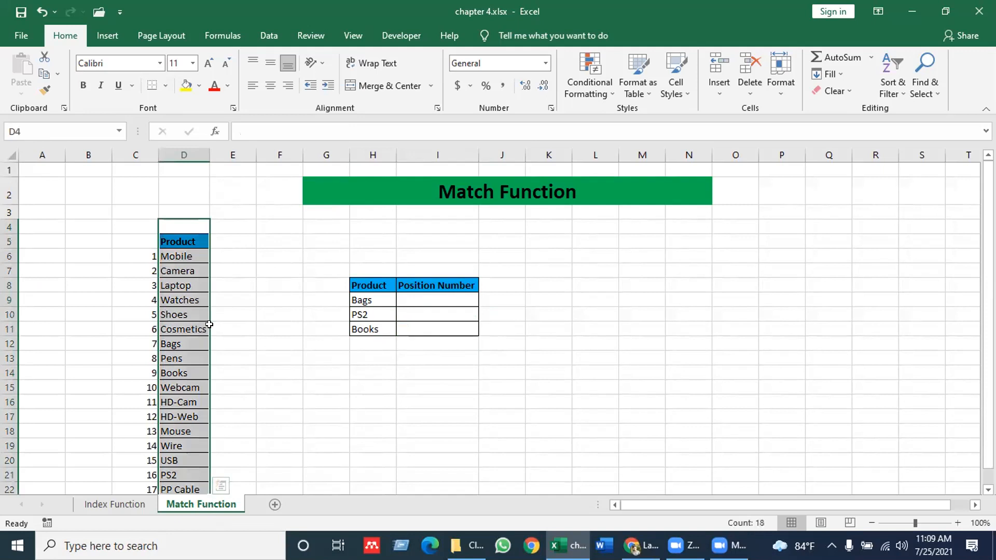
click(209, 324)
Step: Start a MATCH formula in the Position Number cell for Bags, using H9 as the lookup value
click(372, 298)
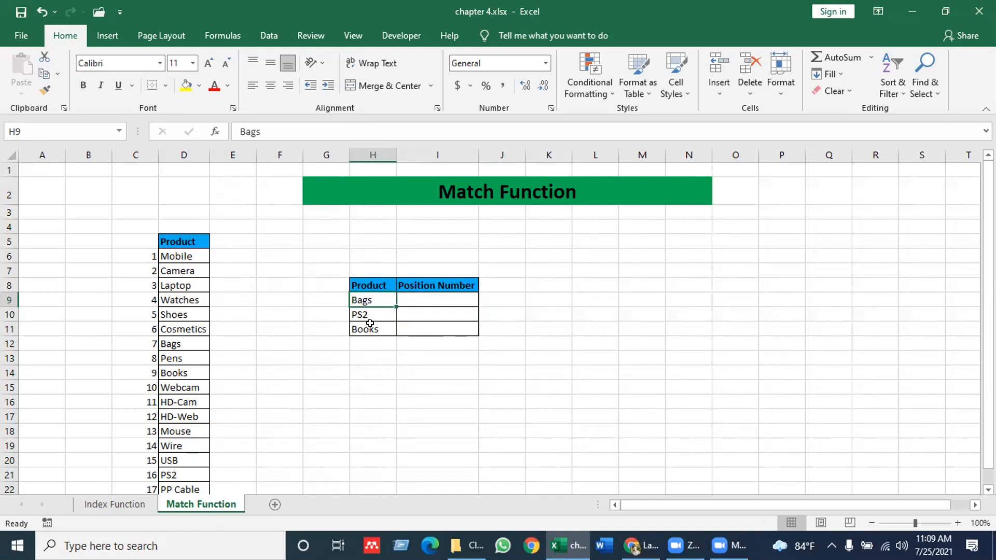
click(425, 298)
text(=)
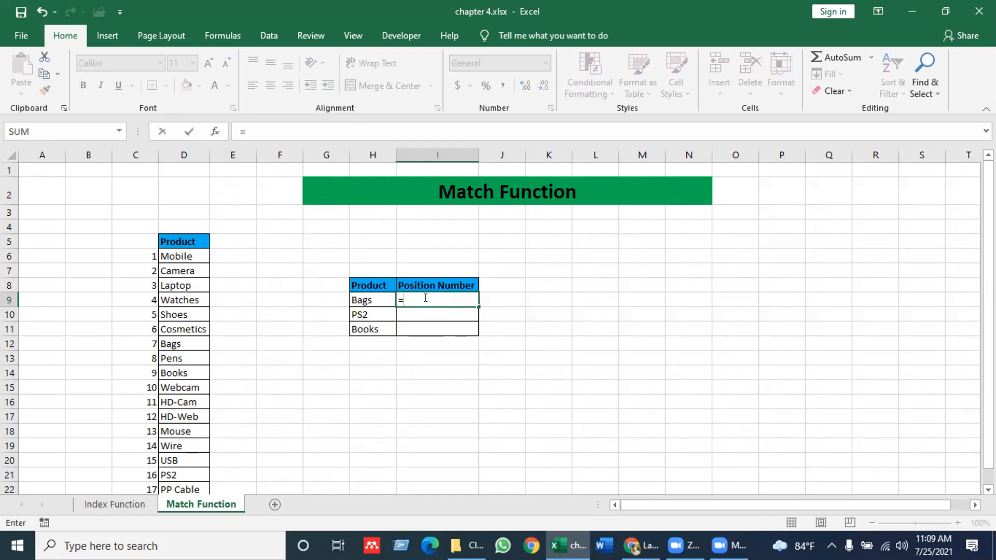
text(match)
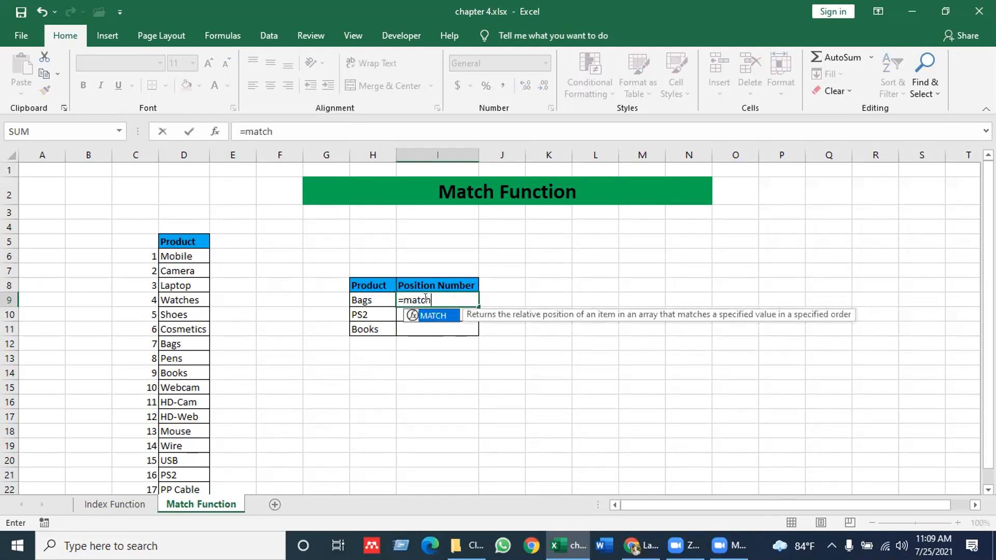
key(Tab)
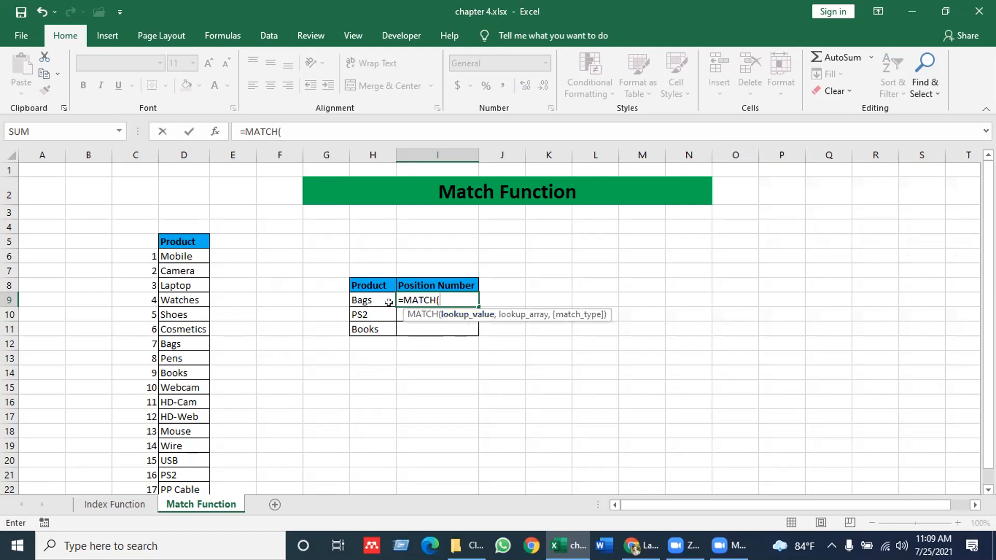
click(368, 299)
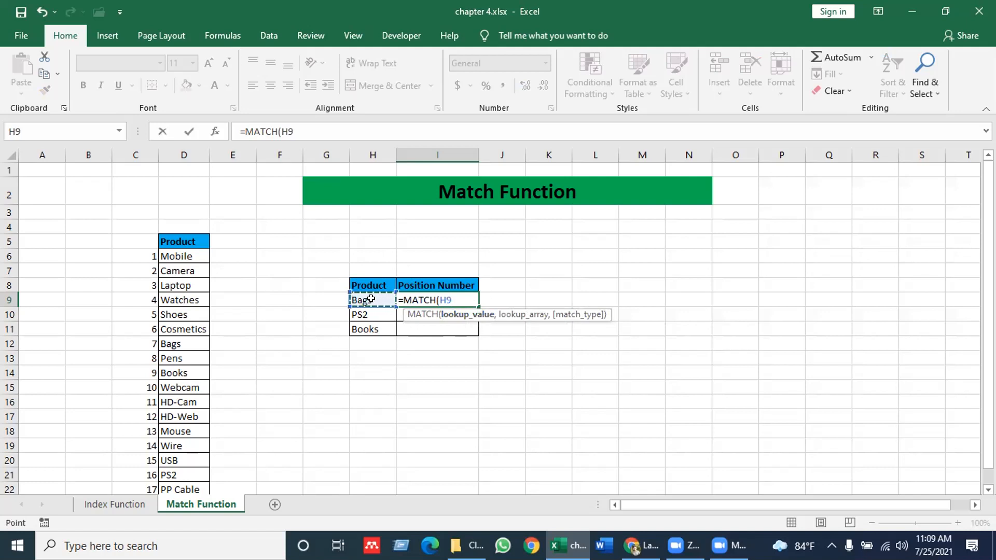
text(,)
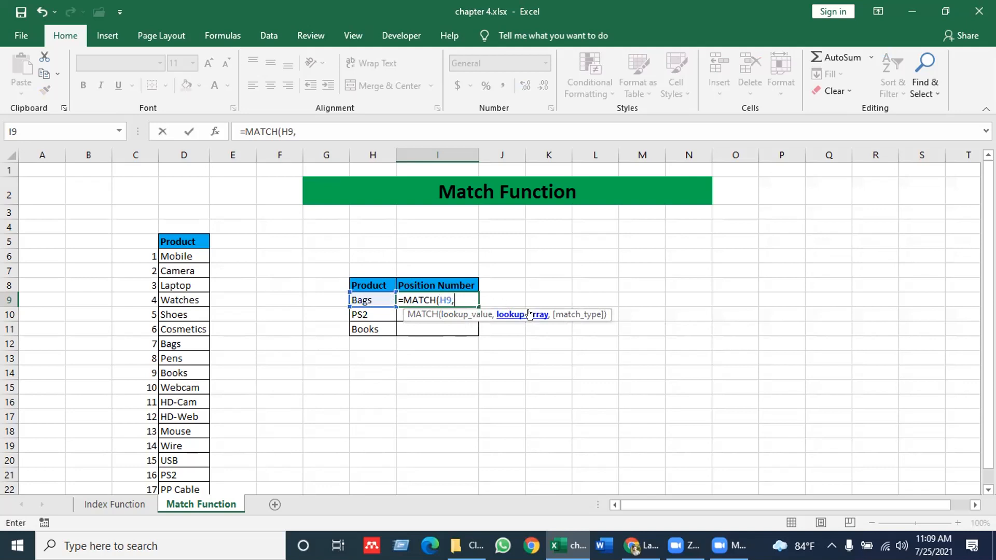
Step: Complete the Bags formula with D6:D22 as the lookup array and 0 - Exact match as the match type
click(191, 252)
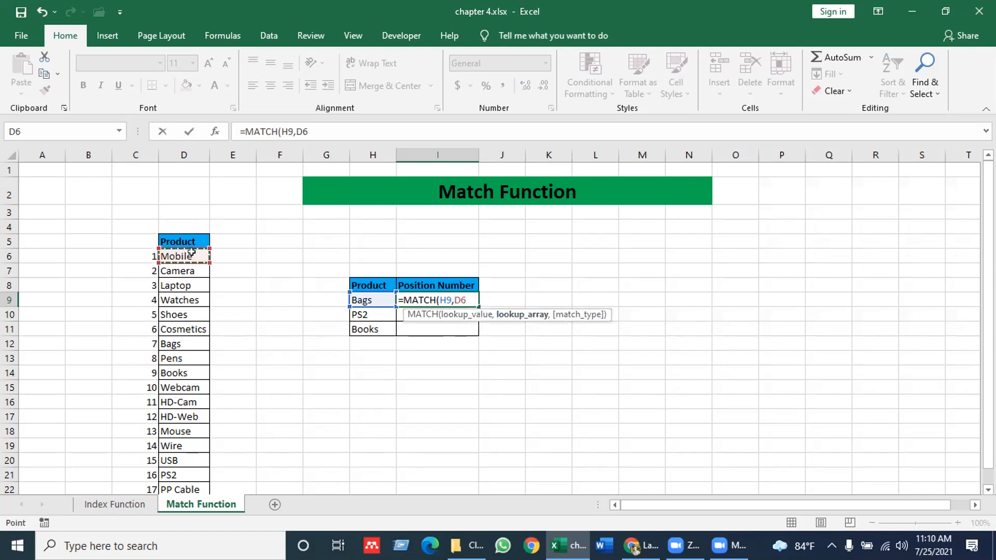
drag(191, 253, 197, 340)
drag(196, 432, 193, 335)
drag(988, 332, 989, 261)
text(,)
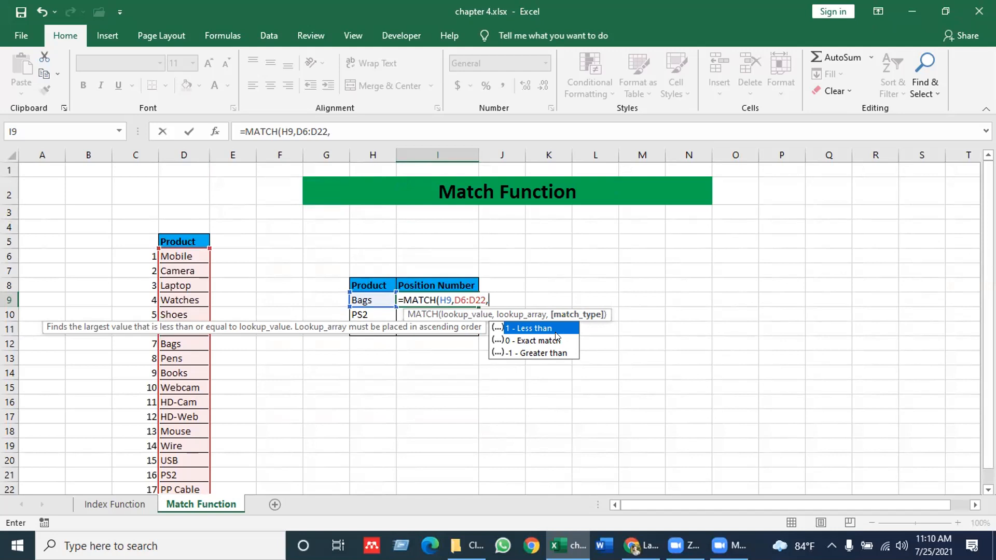
click(543, 340)
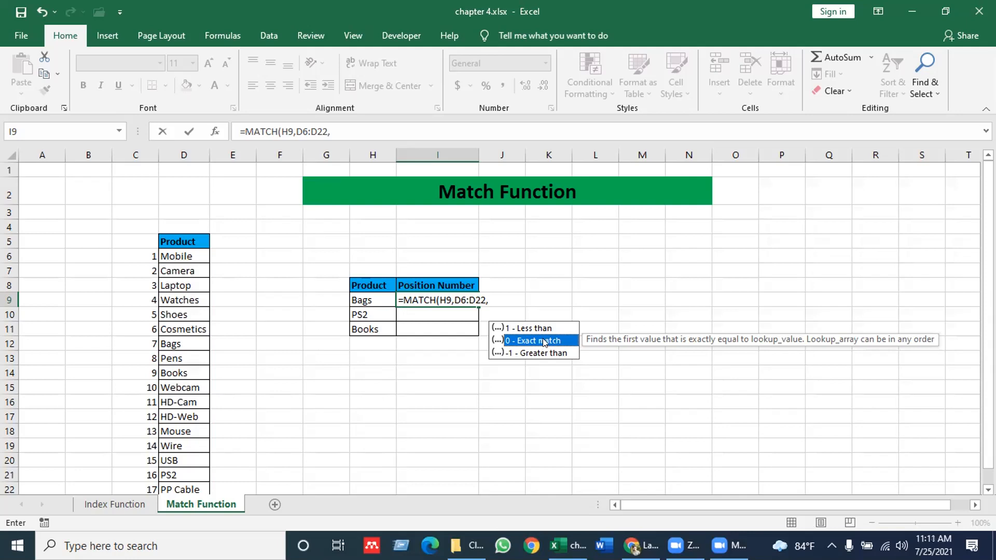
double_click(543, 341)
click(543, 343)
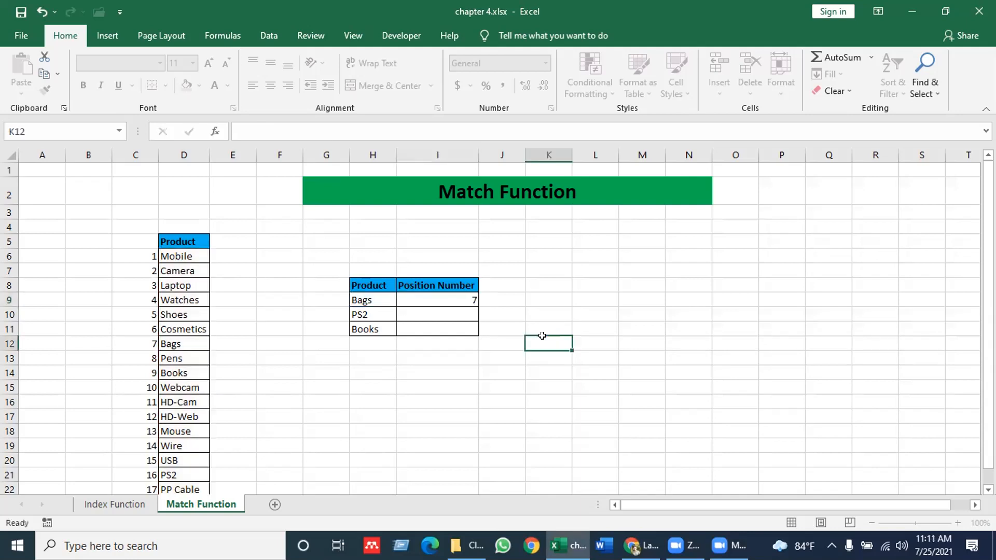
Step: Compare the Bags formula in I9 with the numbered Bags entry in the product list
click(447, 297)
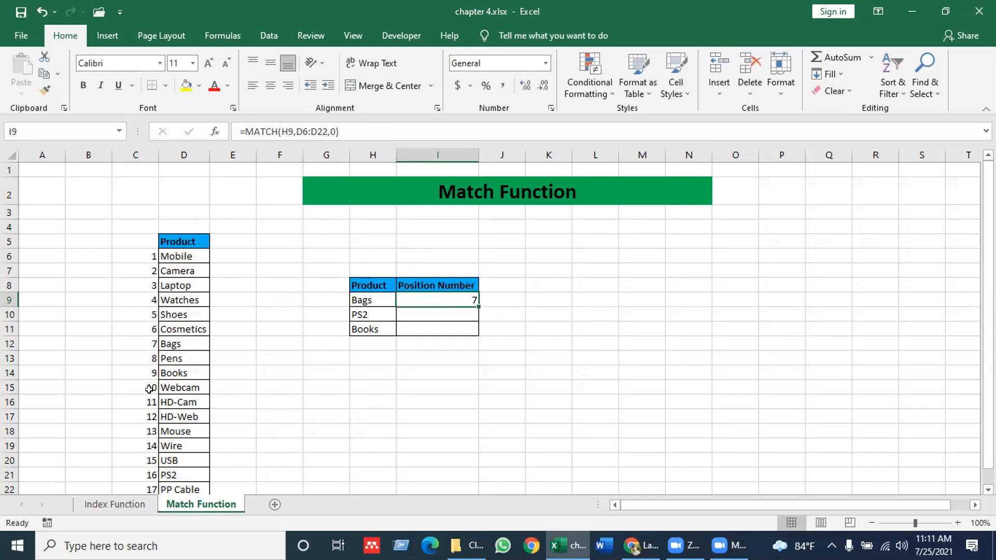
click(145, 338)
key(Right)
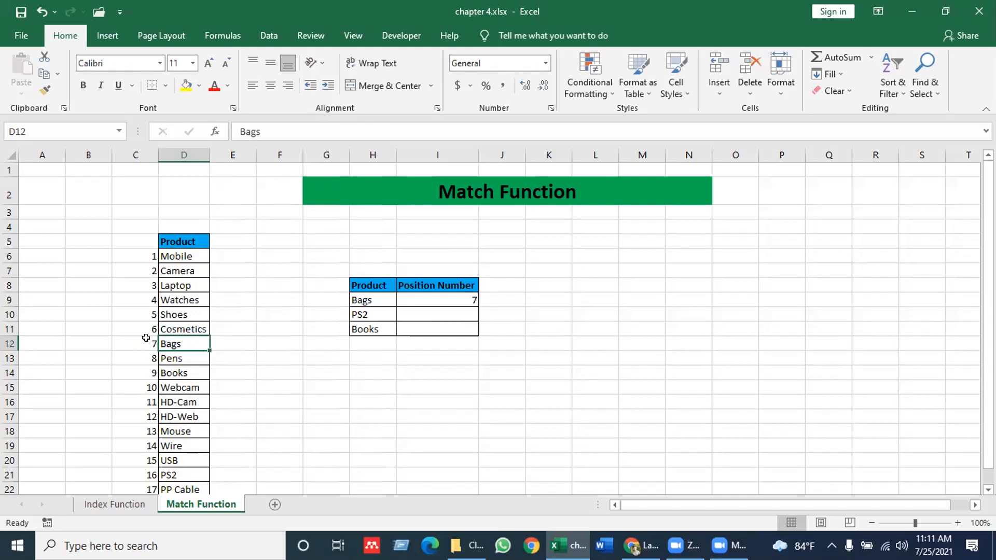
key(Down)
key(Down)
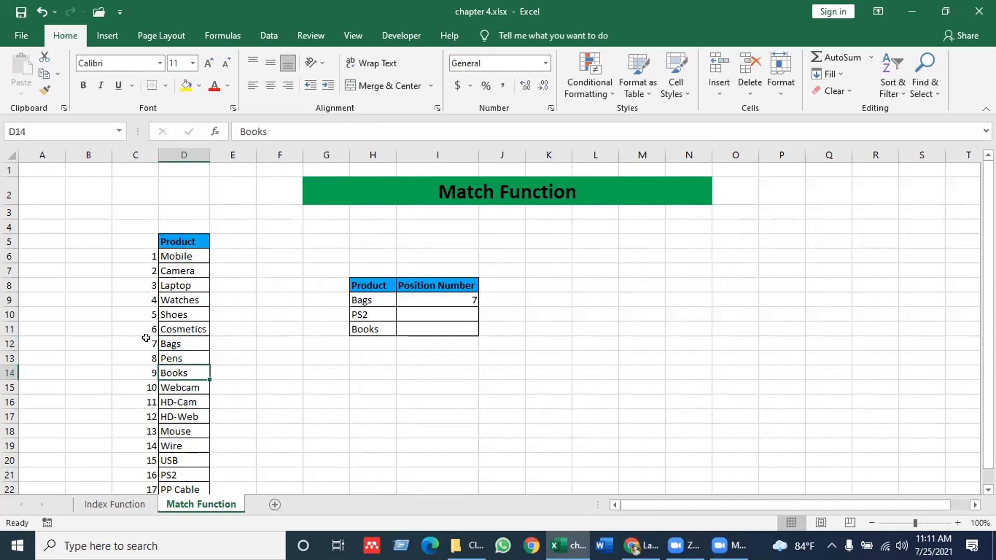
Step: Start a MATCH formula in the Position Number cell for PS2, using H10 as the lookup value
click(447, 312)
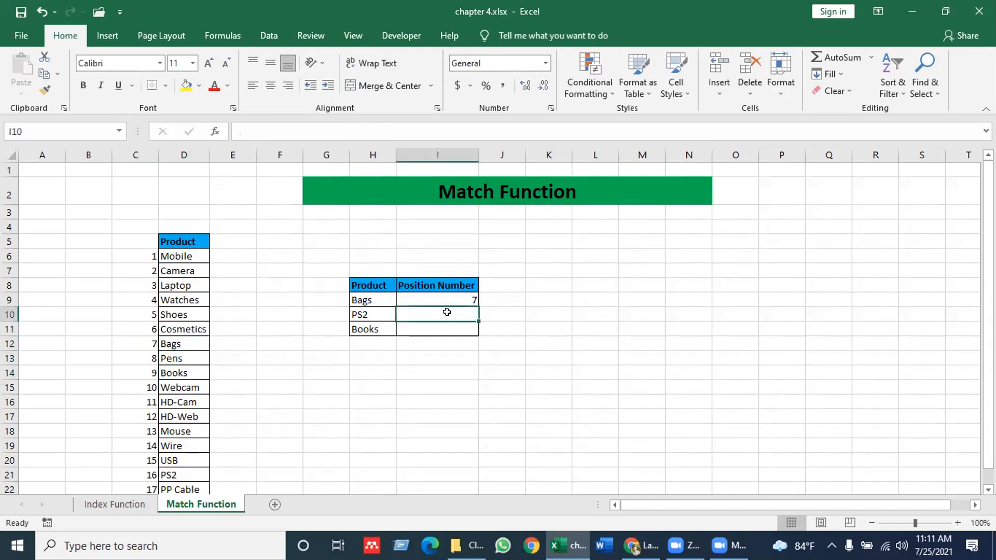
text(=)
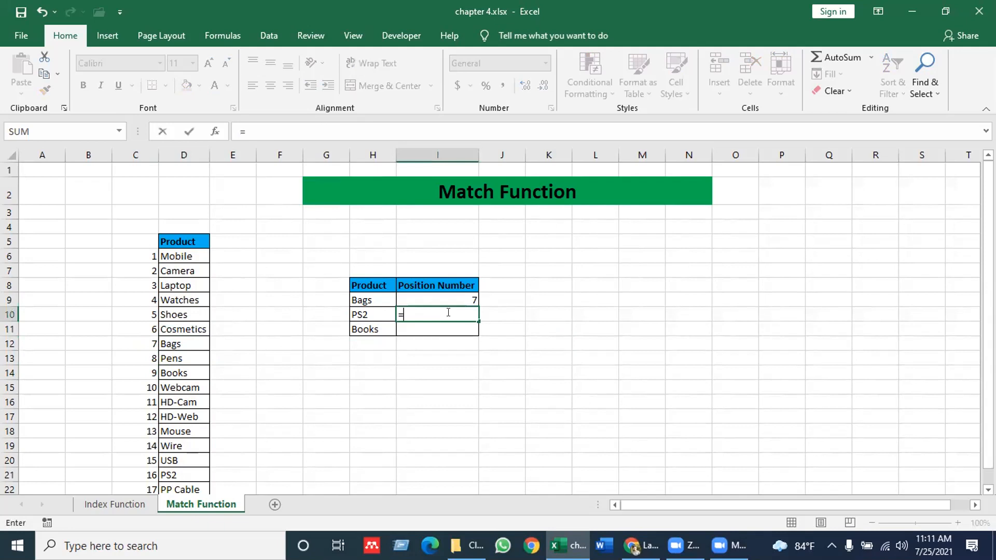
text(mat)
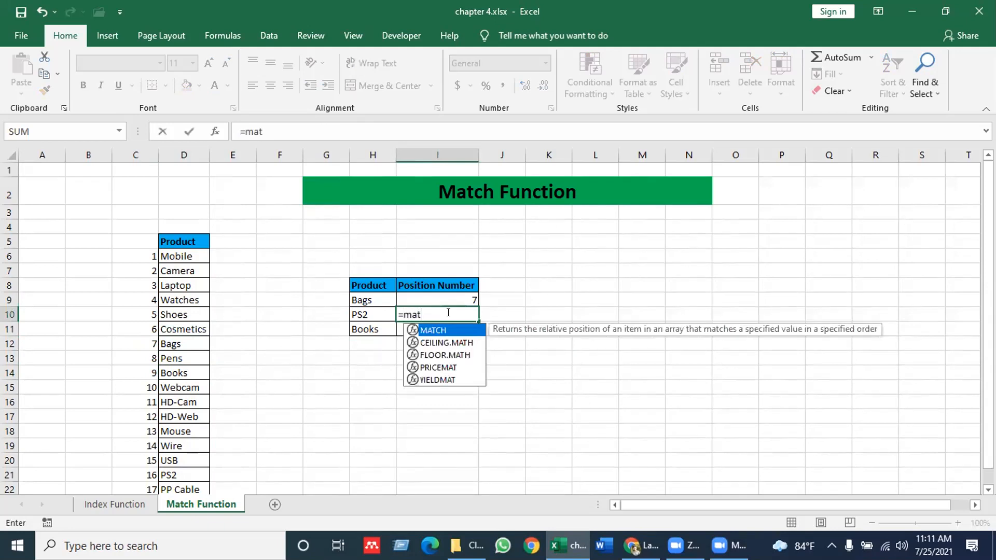
key(Tab)
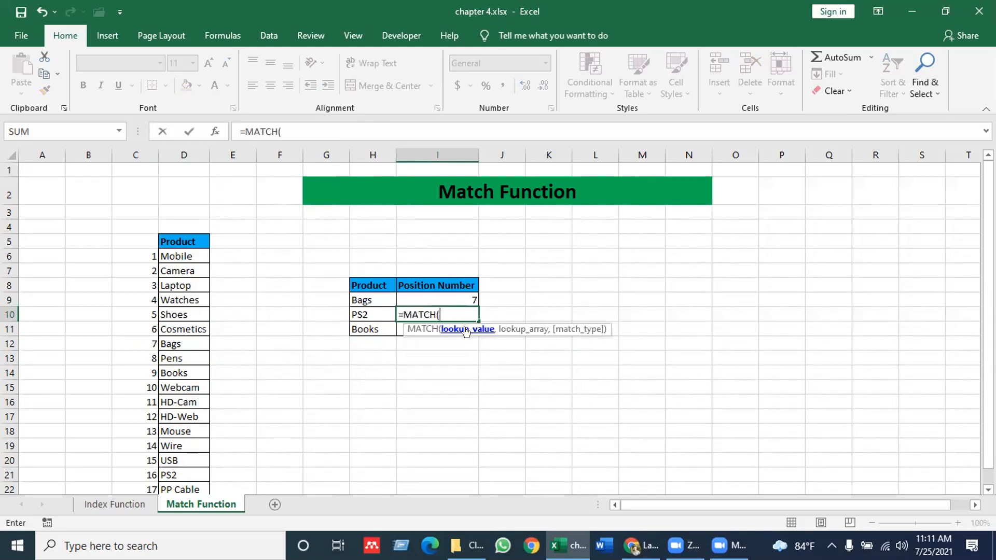
click(383, 312)
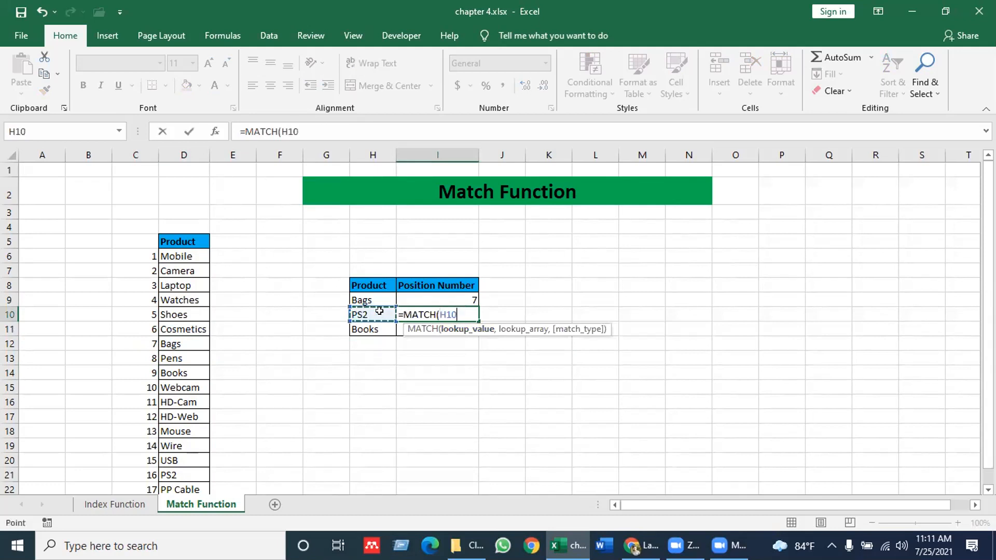
text(,)
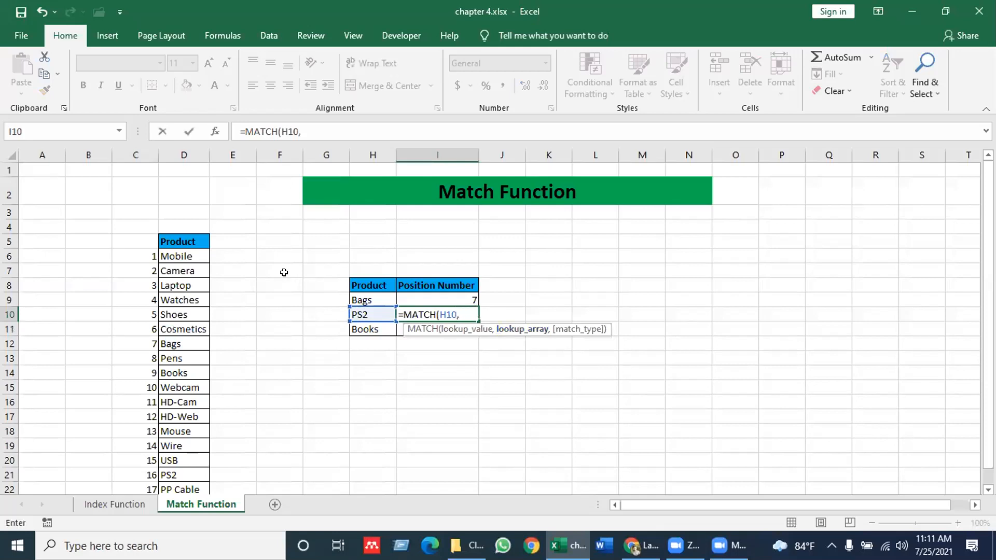
Step: Complete the PS2 formula with lookup array D6:D22 and match type 0, and check it against the PS2 entry in the product list
click(193, 254)
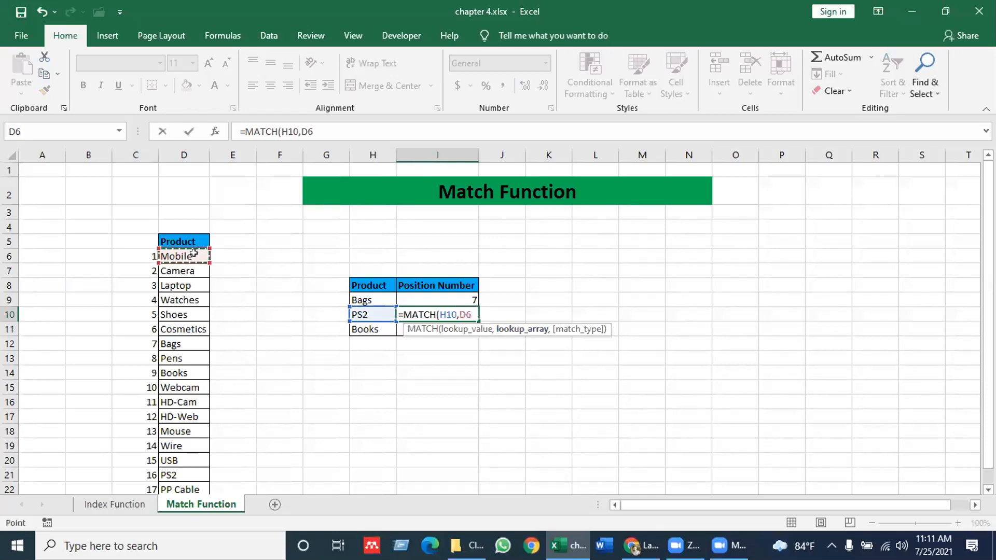
drag(201, 276, 193, 389)
text(,)
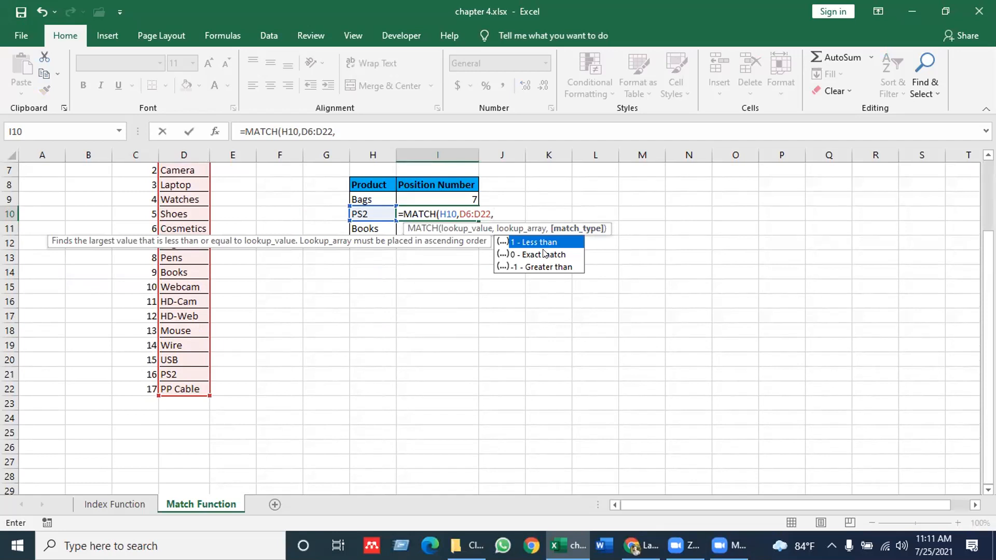
click(528, 254)
text(0)
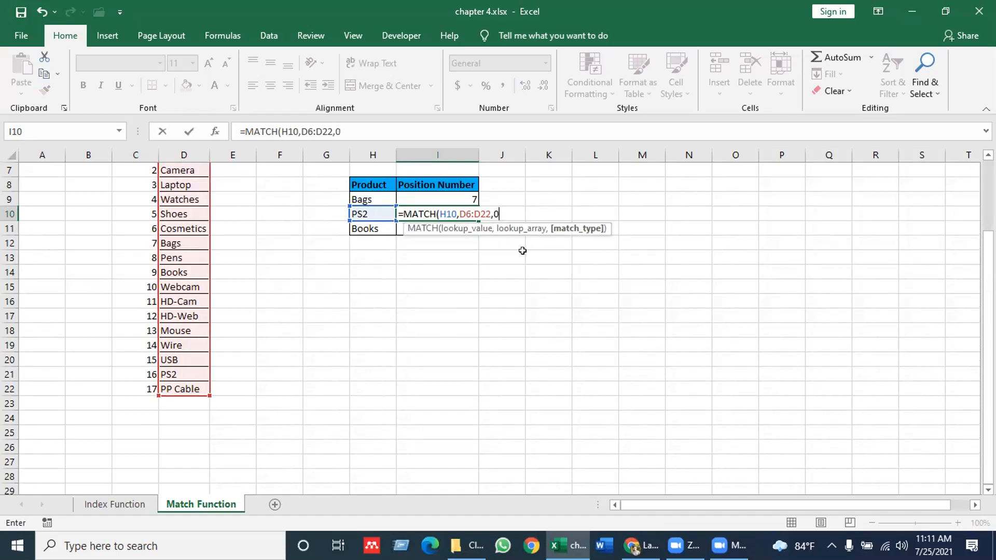
key(Return)
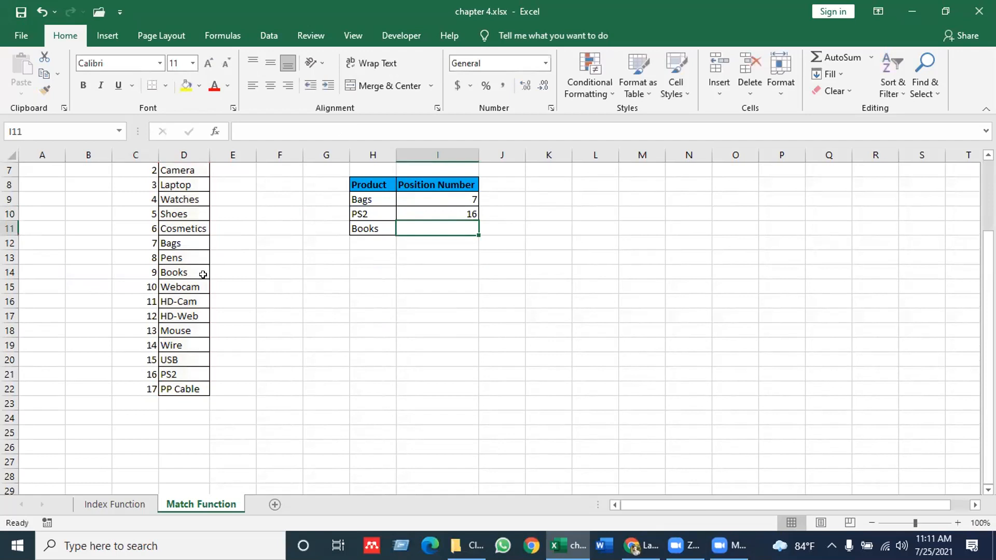
click(174, 372)
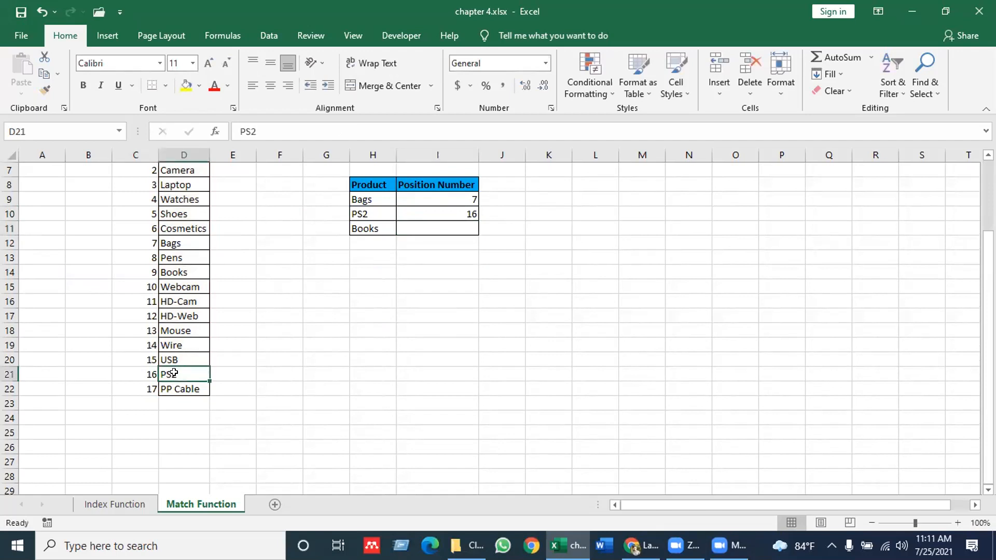
click(453, 225)
text(=in)
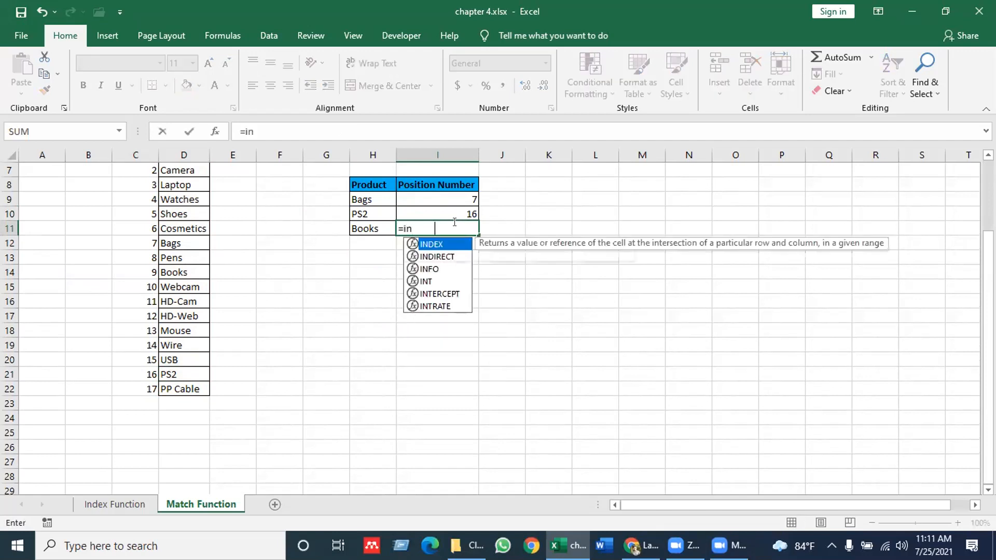
key(Tab)
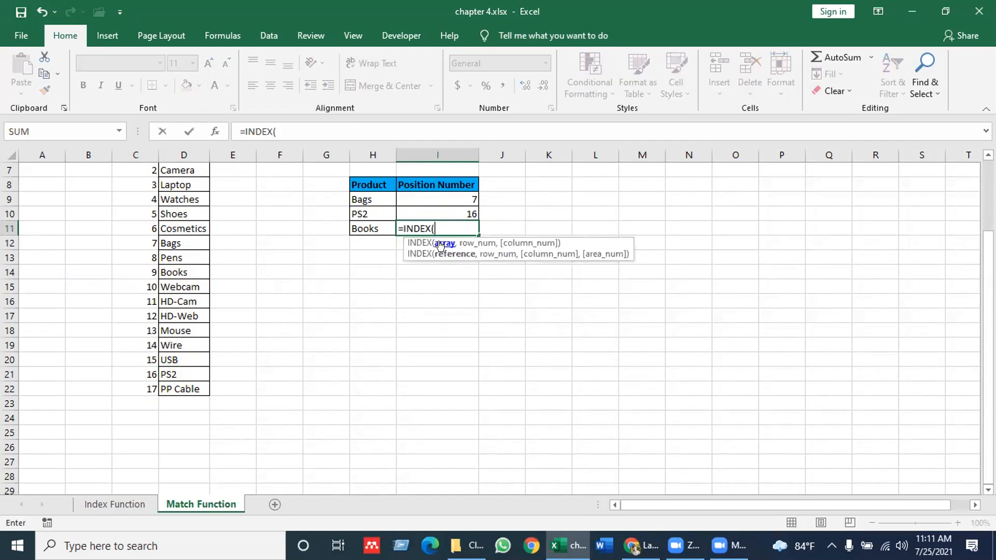
key(BackSpace)
key(BackSpace)
key(BackSpace)
key(BackSpace)
key(BackSpace)
key(BackSpace)
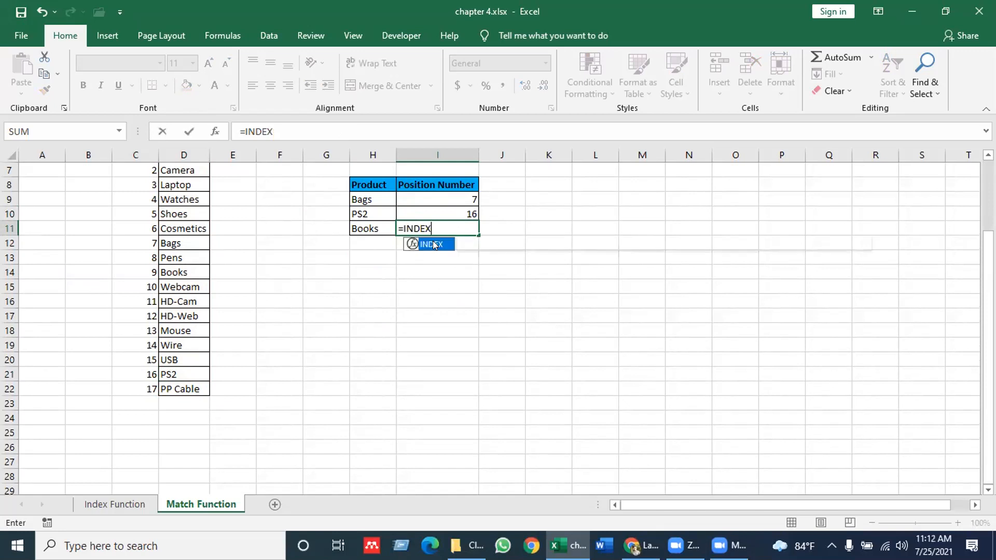
Step: Begin the MATCH function in the Position Number cell for Books with H11 as the lookup value
text(mat)
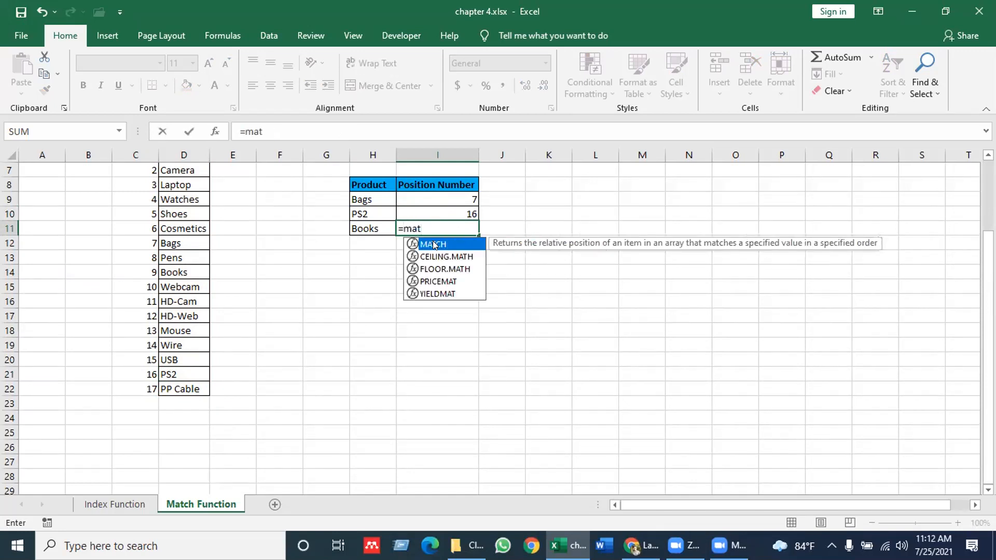
key(Tab)
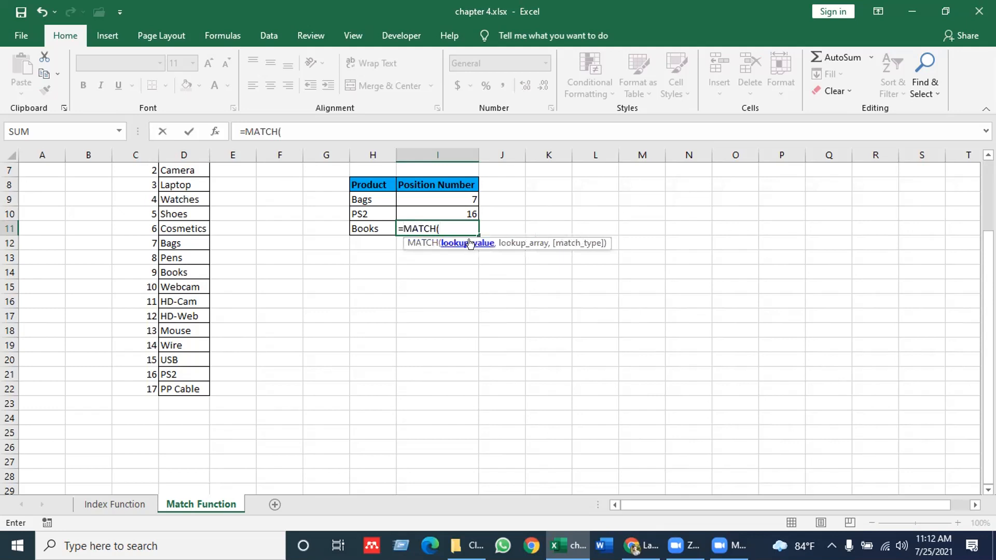
click(372, 221)
text(,)
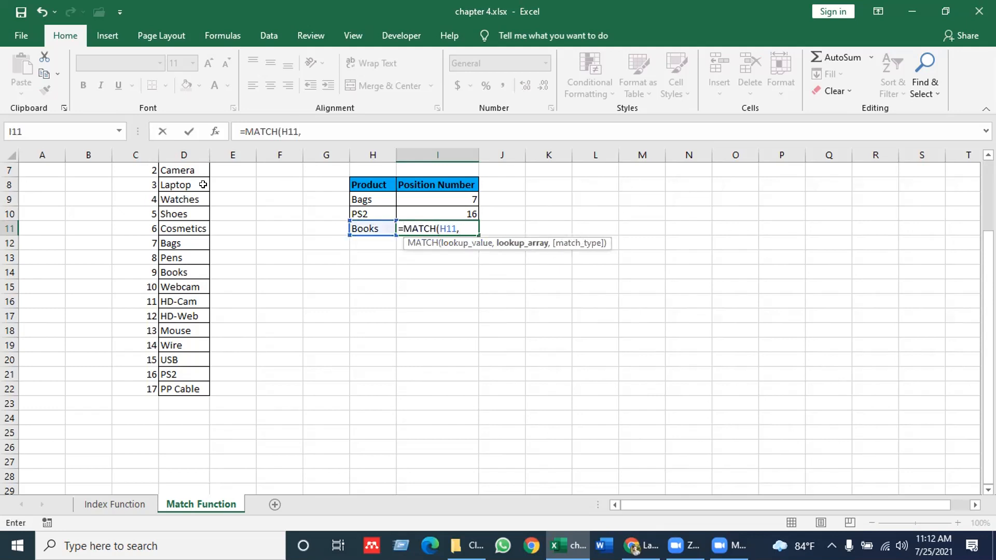
Step: Complete the Books formula with D6:D22 as the lookup array and 0 - Exact match as the match type
click(195, 170)
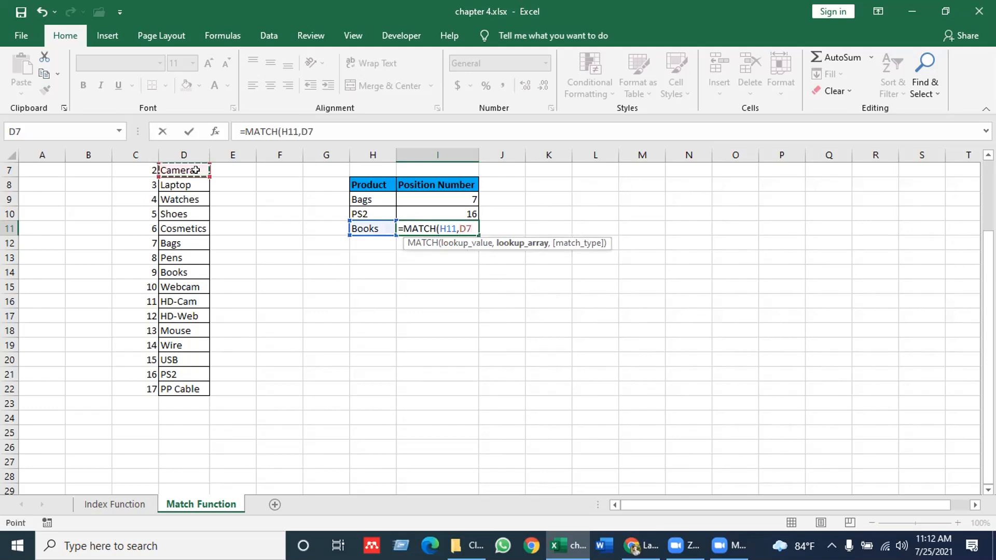
key(Up)
drag(206, 174, 199, 399)
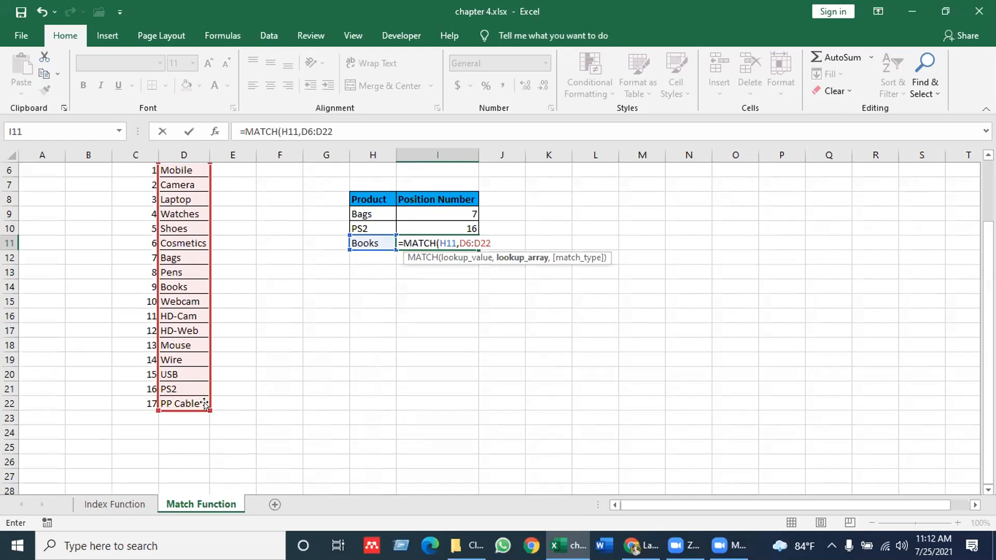
text(,)
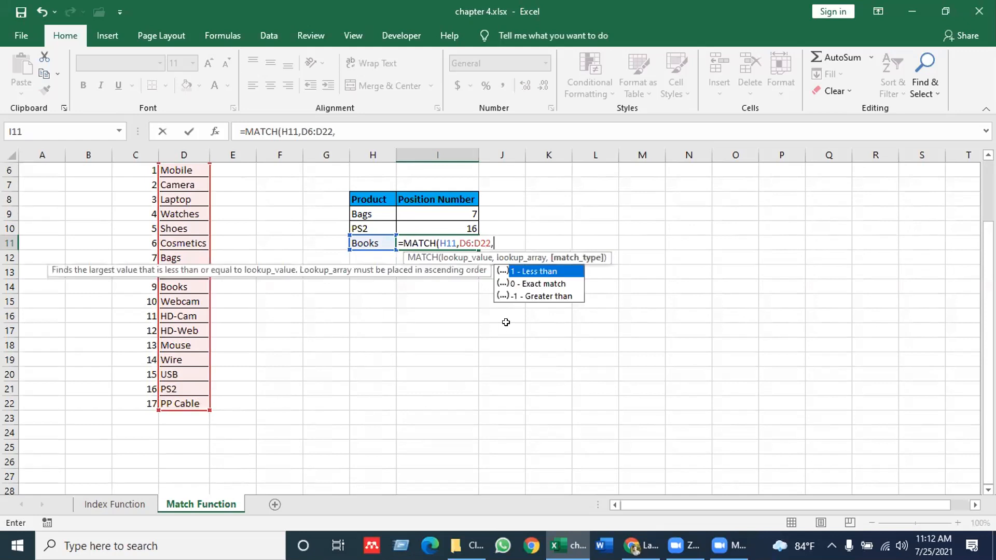
click(529, 285)
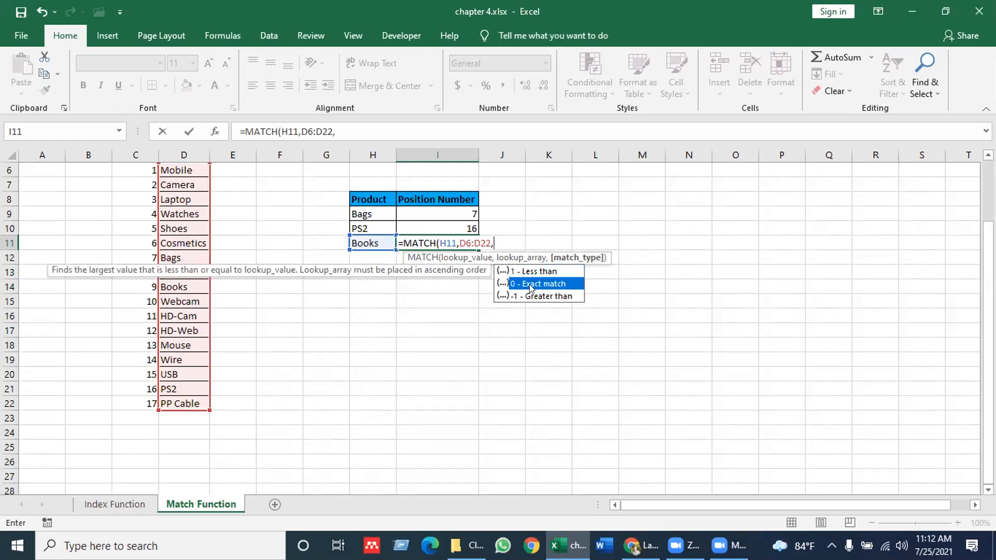
double_click(529, 284)
key(Return)
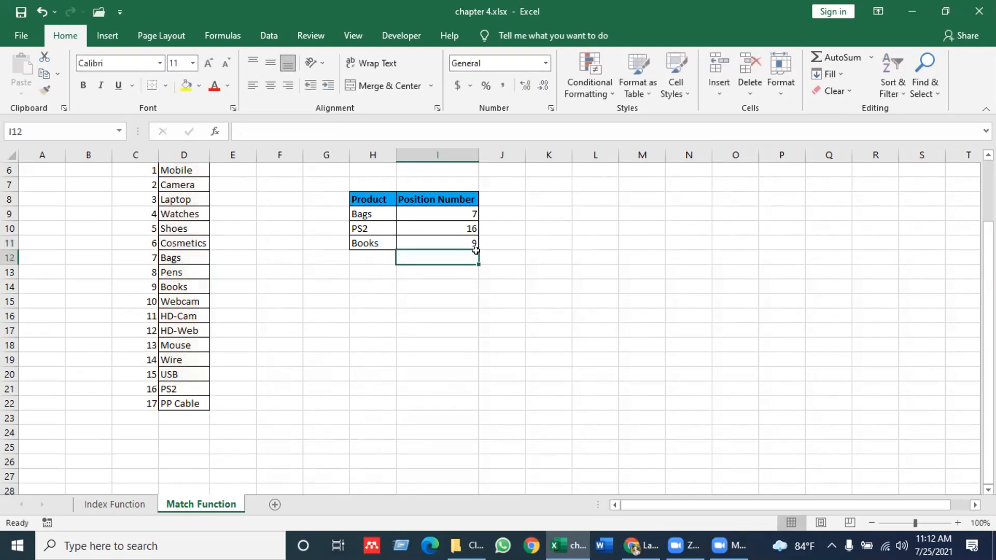
Step: Replace the PS2 product name in the position-number lookup table with Laptop
click(370, 227)
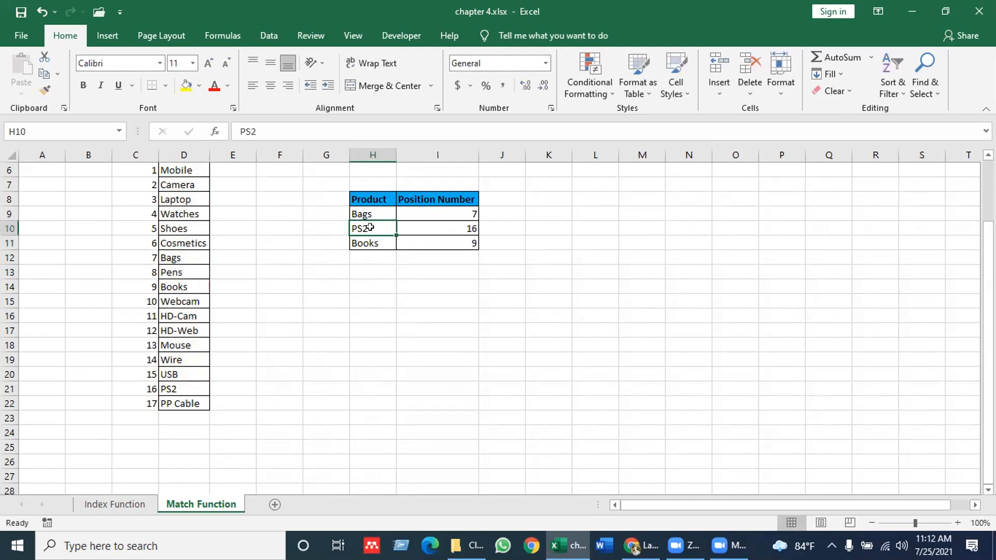
text(Lap)
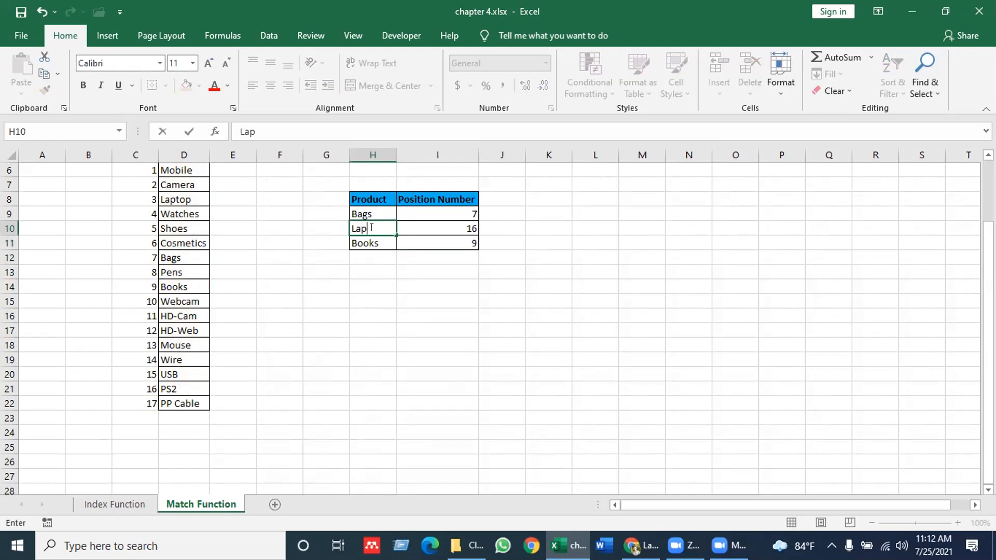
text(top)
key(Return)
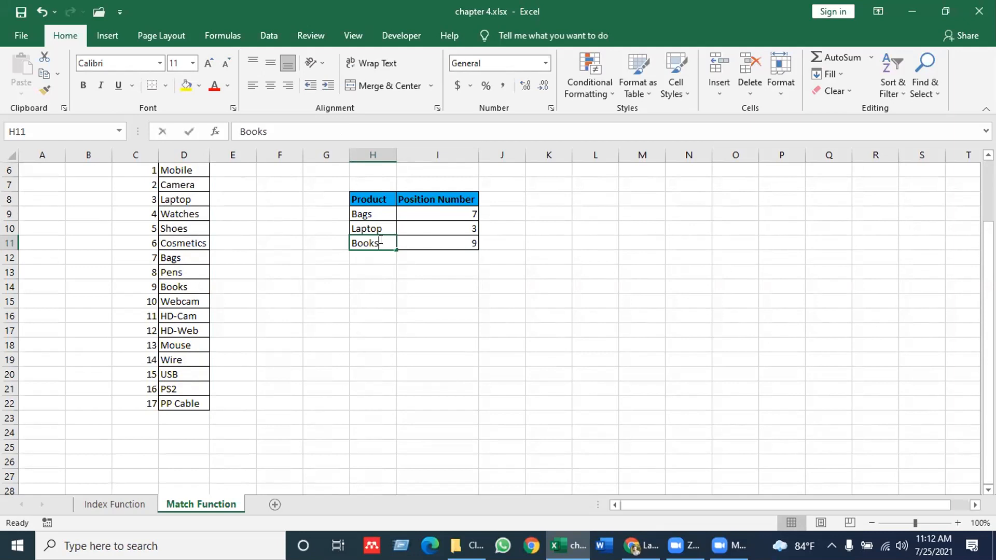
Step: Replace the Books product name in the position-number lookup table with PP Cable
text(PP Cabe)
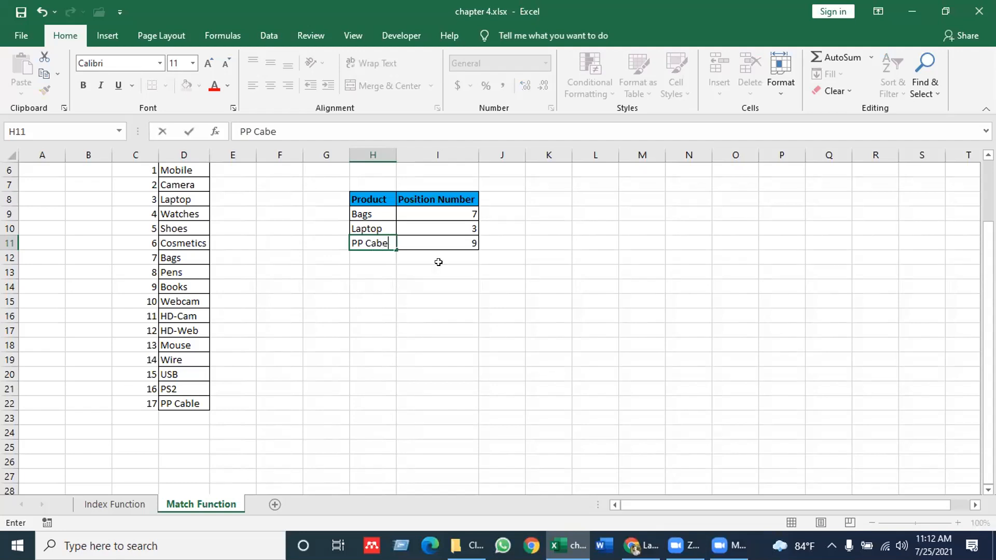
key(BackSpace)
text(le)
key(Return)
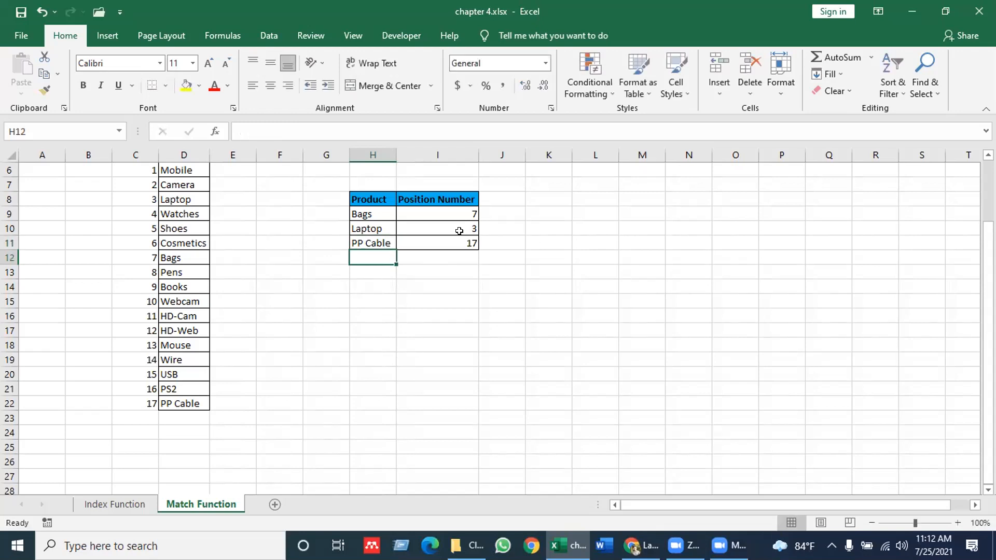
drag(988, 366, 988, 334)
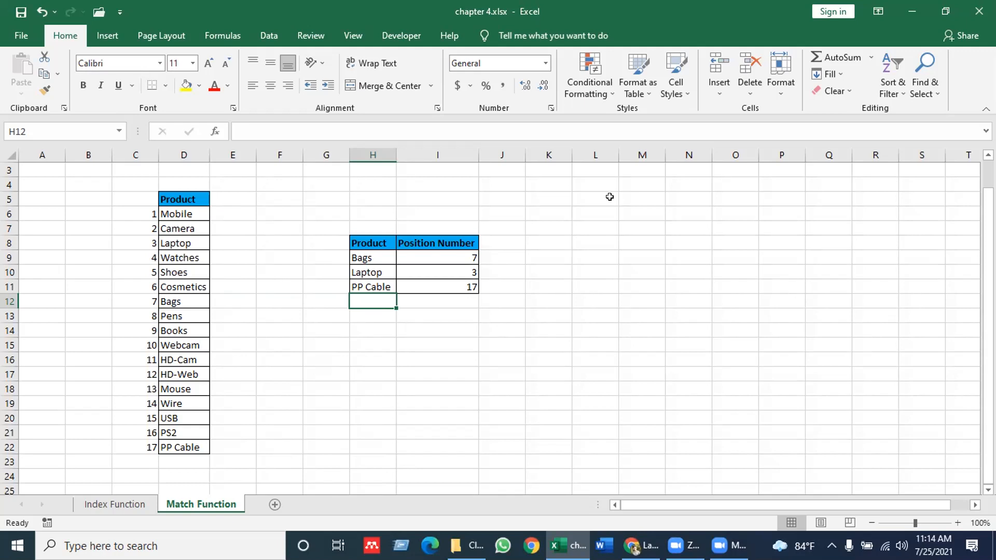
click(500, 343)
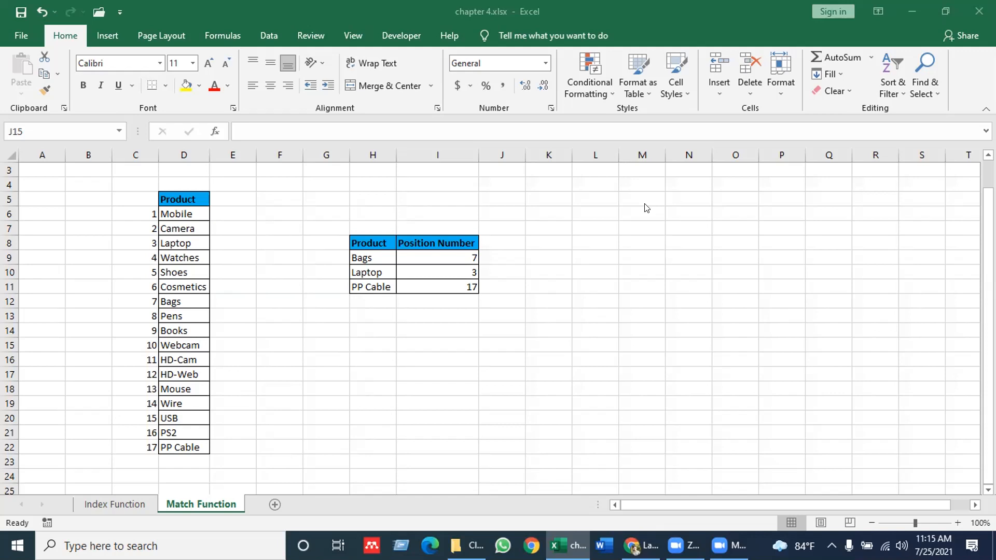
click(354, 372)
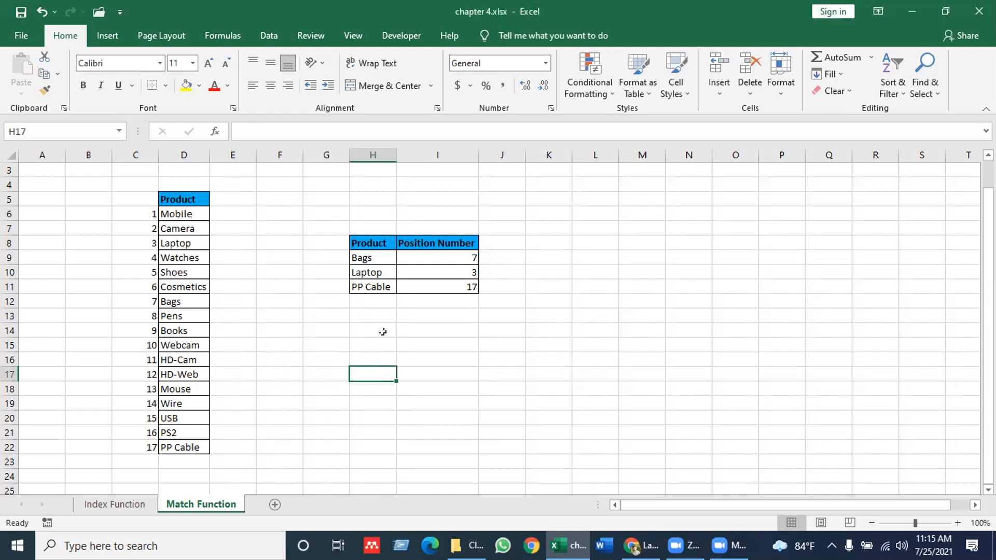
click(594, 331)
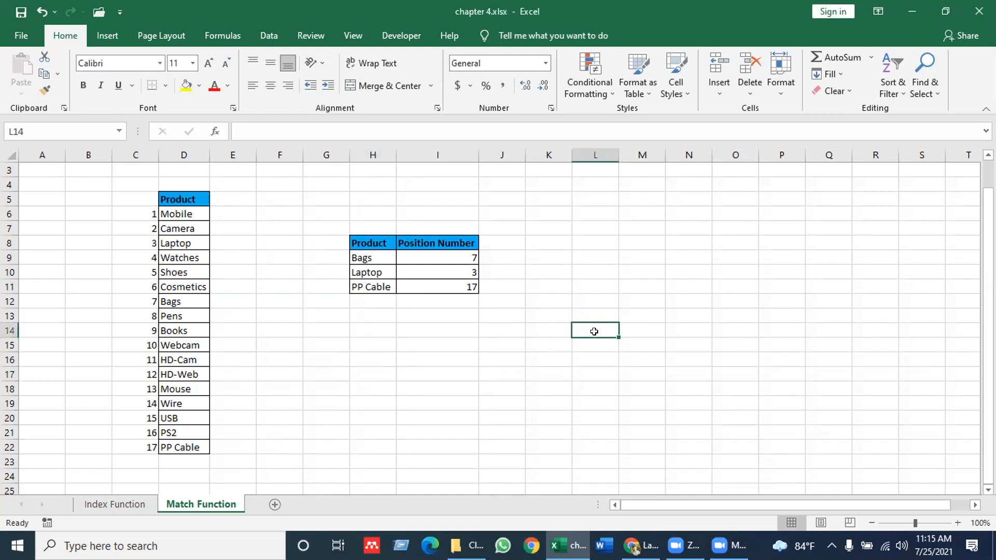